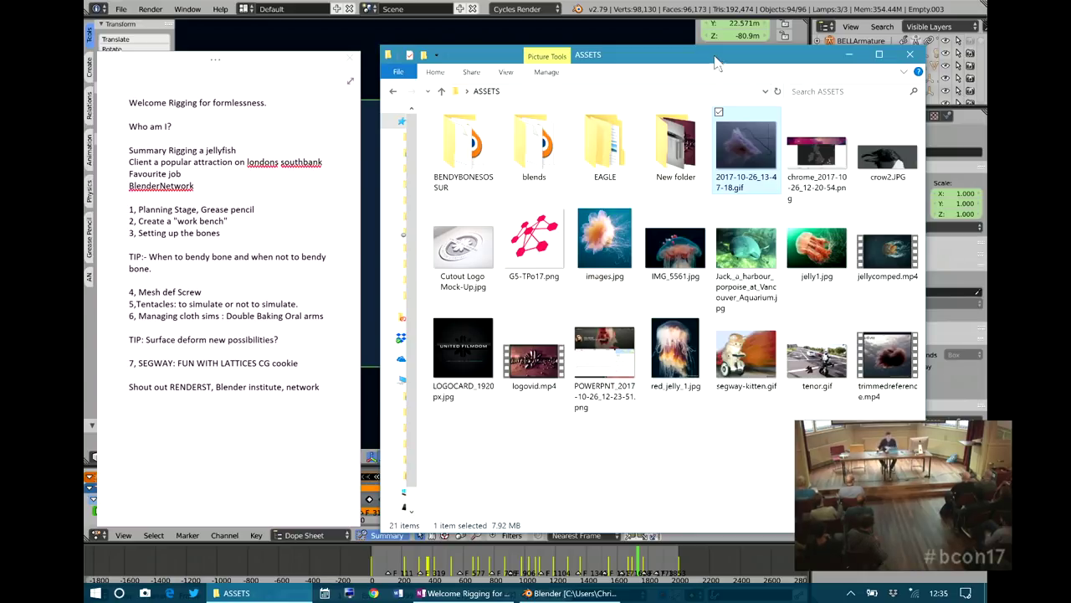
- Play the jellycomped.mp4 video from the ASSETS folder in full screen and close the player when it ends
{"action": "double_click", "coordinate": [887, 251]}
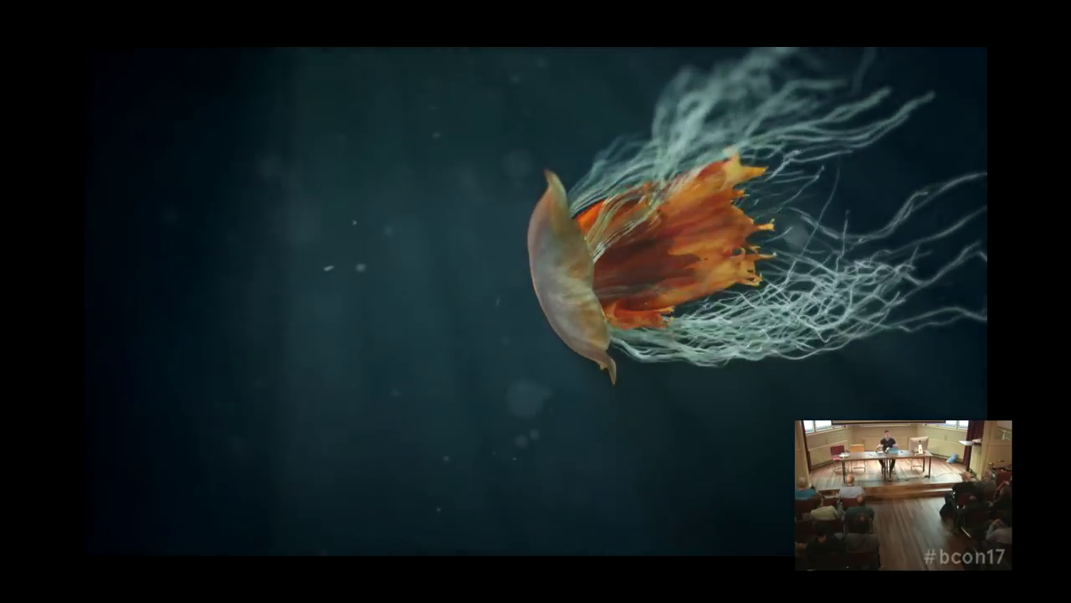
{"action": "left_click", "coordinate": [884, 244]}
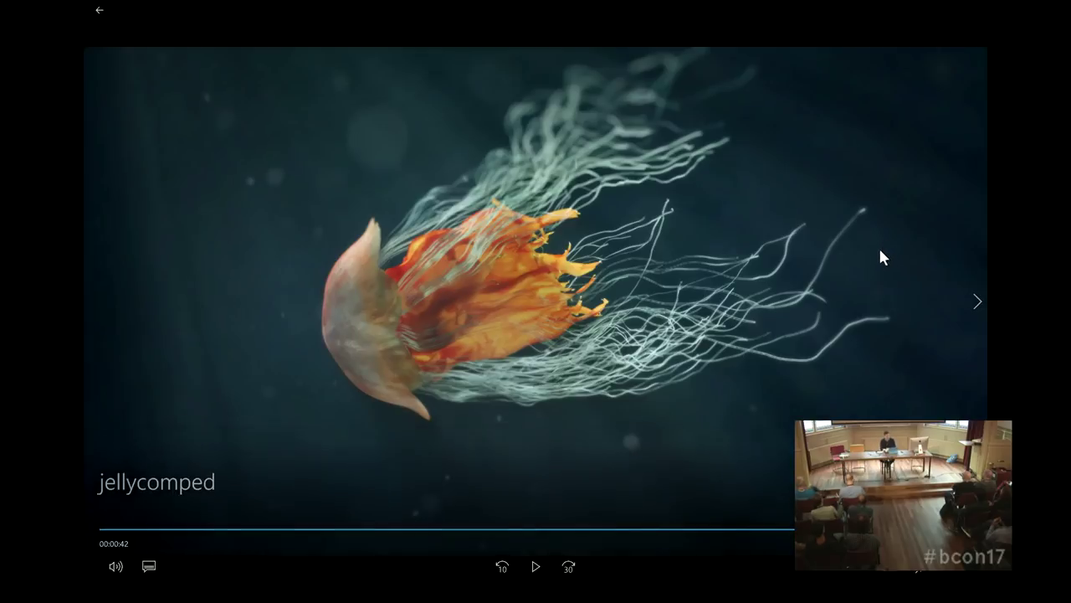
{"action": "left_click", "coordinate": [919, 574]}
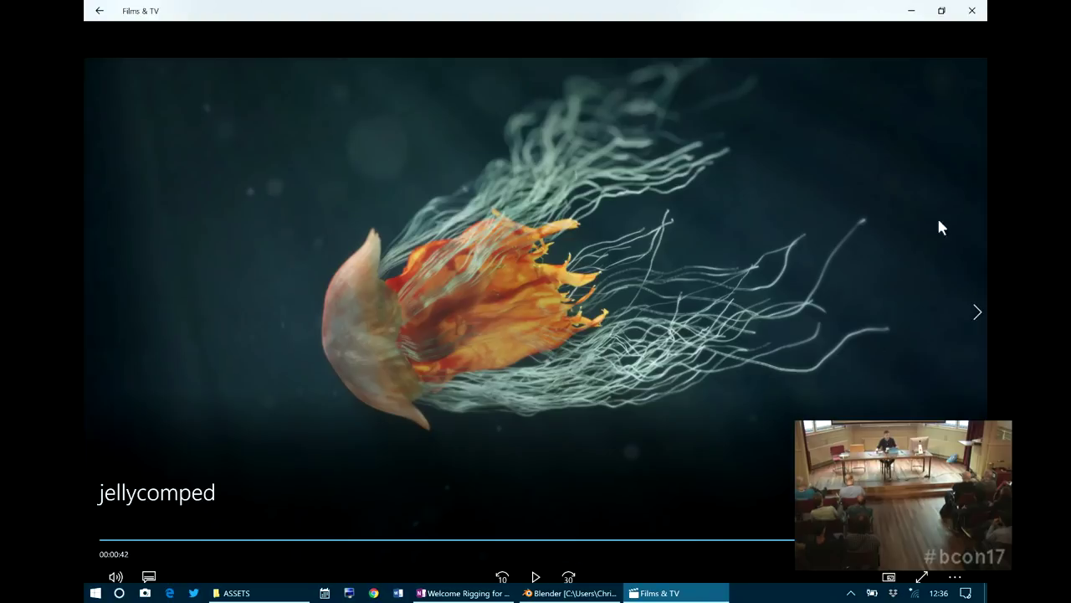
{"action": "left_click", "coordinate": [969, 10]}
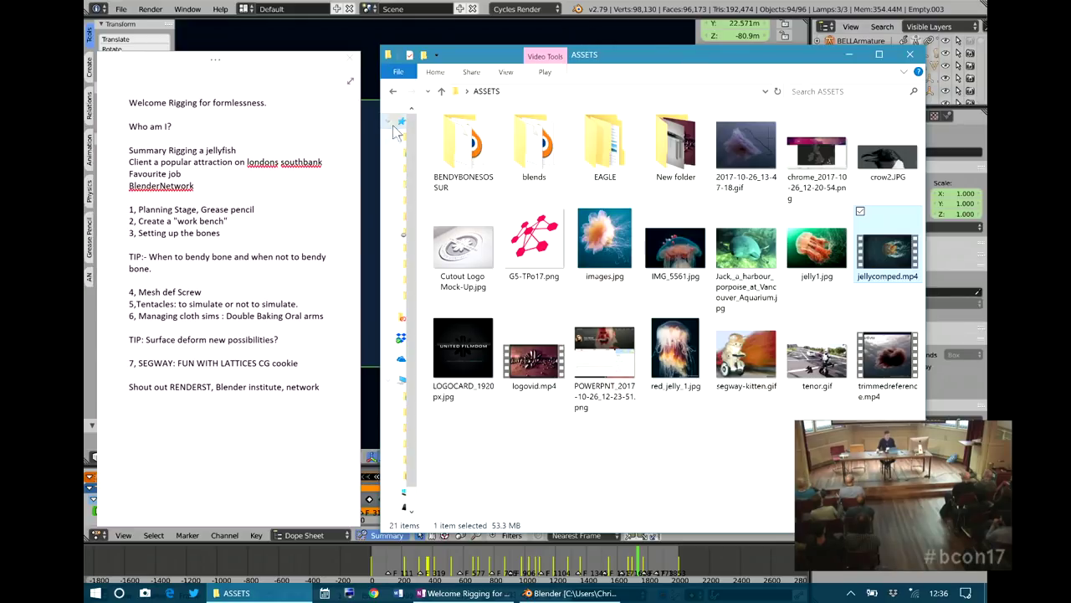
- Switch to Blender and scrub the jellyfish animation to frame 643
{"action": "left_click", "coordinate": [291, 107]}
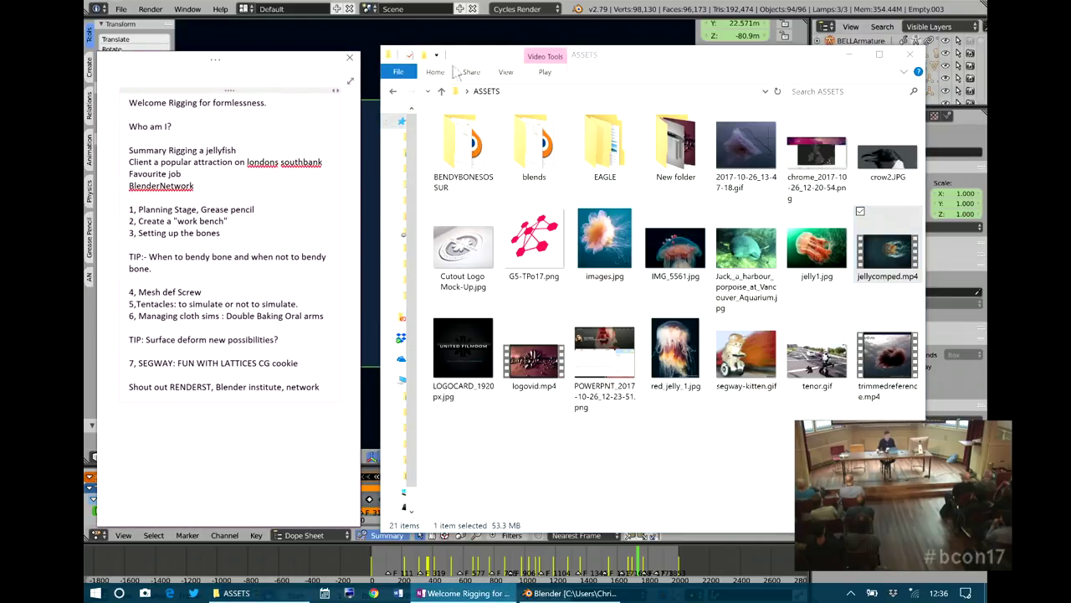
{"action": "left_click", "coordinate": [661, 72]}
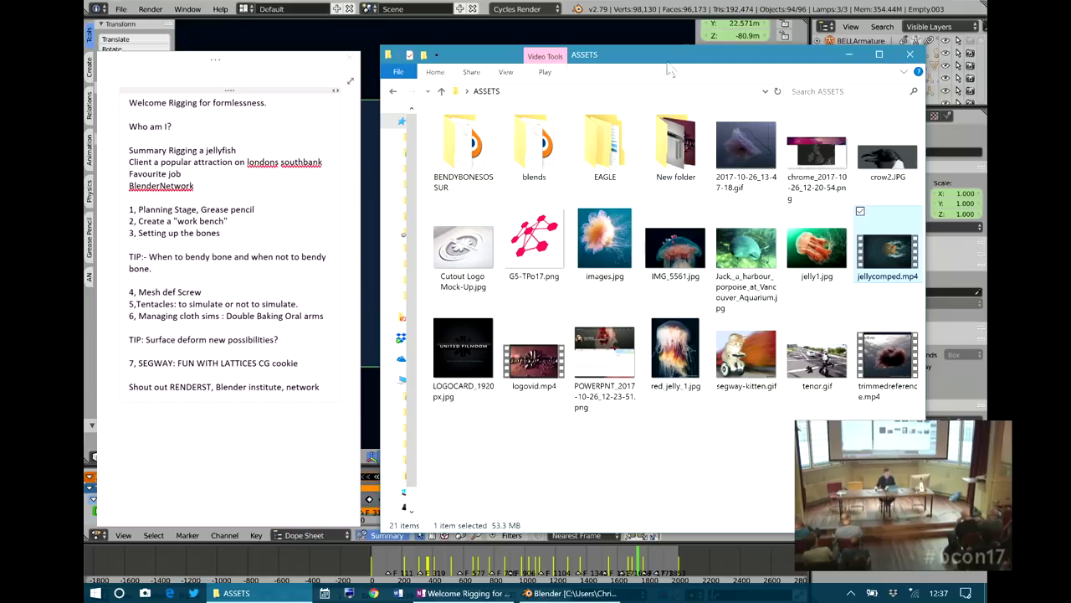
{"action": "left_click", "coordinate": [652, 10]}
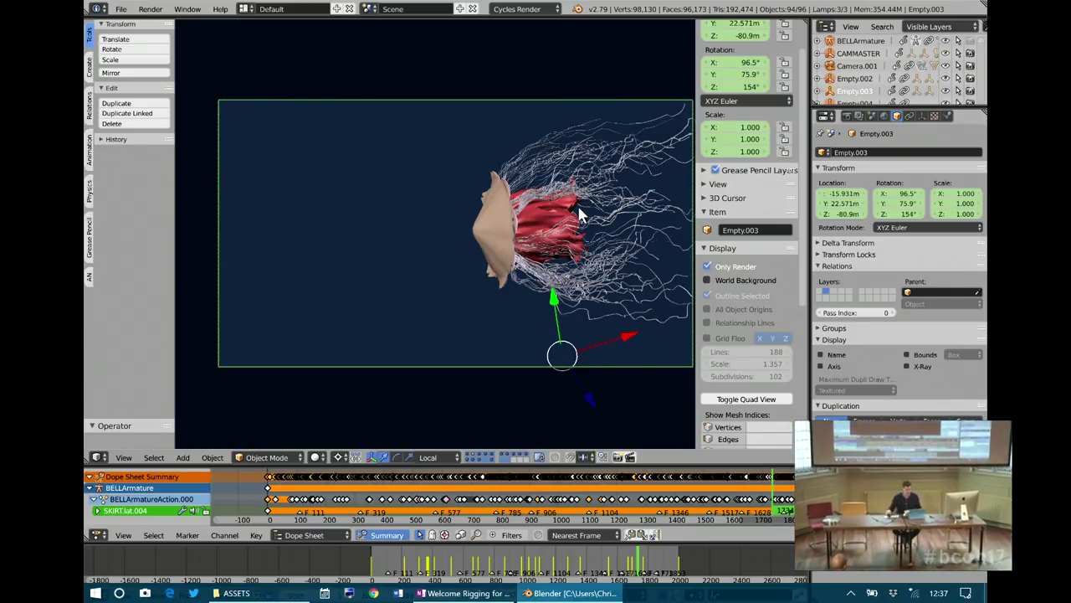
{"action": "mouse_move", "coordinate": [389, 565]}
{"action": "left_mouse_down"}
{"action": "mouse_move", "coordinate": [657, 562]}
{"action": "mouse_move", "coordinate": [472, 559]}
{"action": "left_mouse_up"}
- Open the 1THE WORKBENCH scene and turn off Only Render in the viewport display settings
{"action": "left_click", "coordinate": [369, 8]}
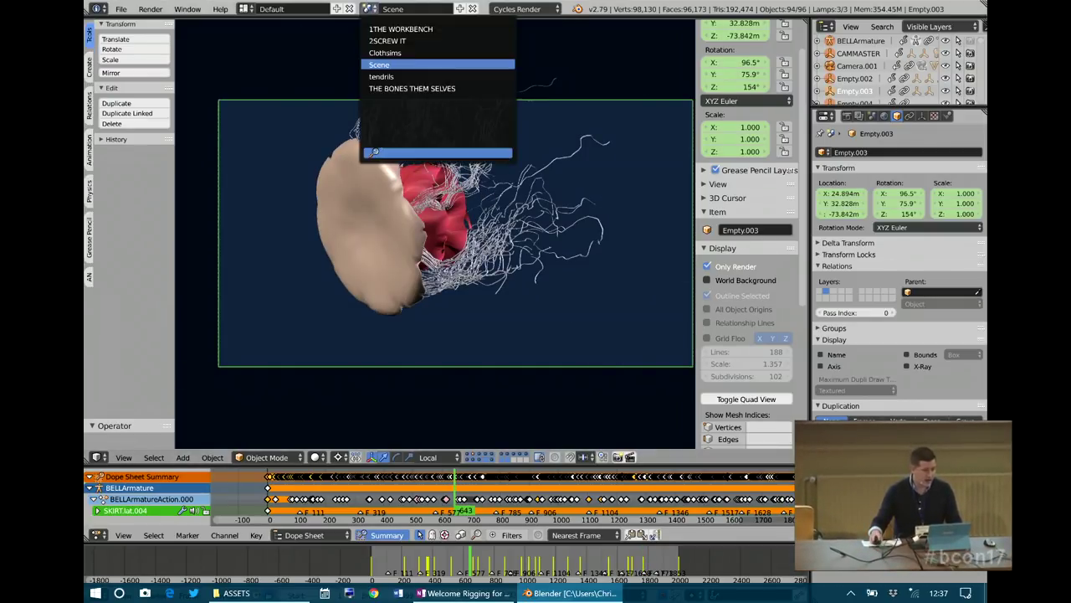
{"action": "left_click", "coordinate": [401, 29]}
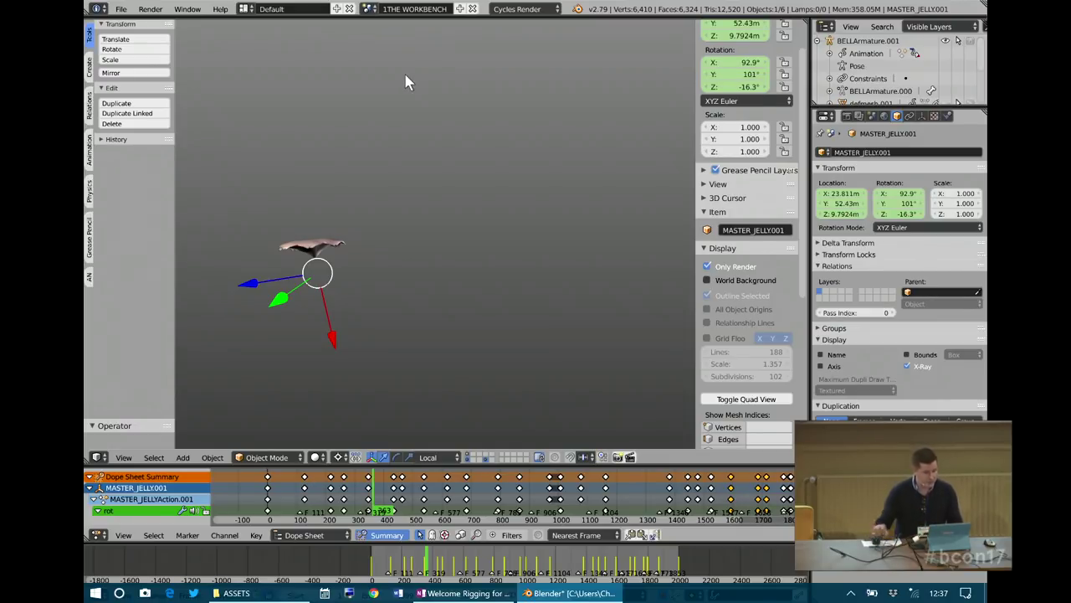
{"action": "left_click", "coordinate": [706, 266]}
{"action": "middle_click_drag", "start_coordinate": [394, 261], "coordinate": [422, 310], "text": "shift"}
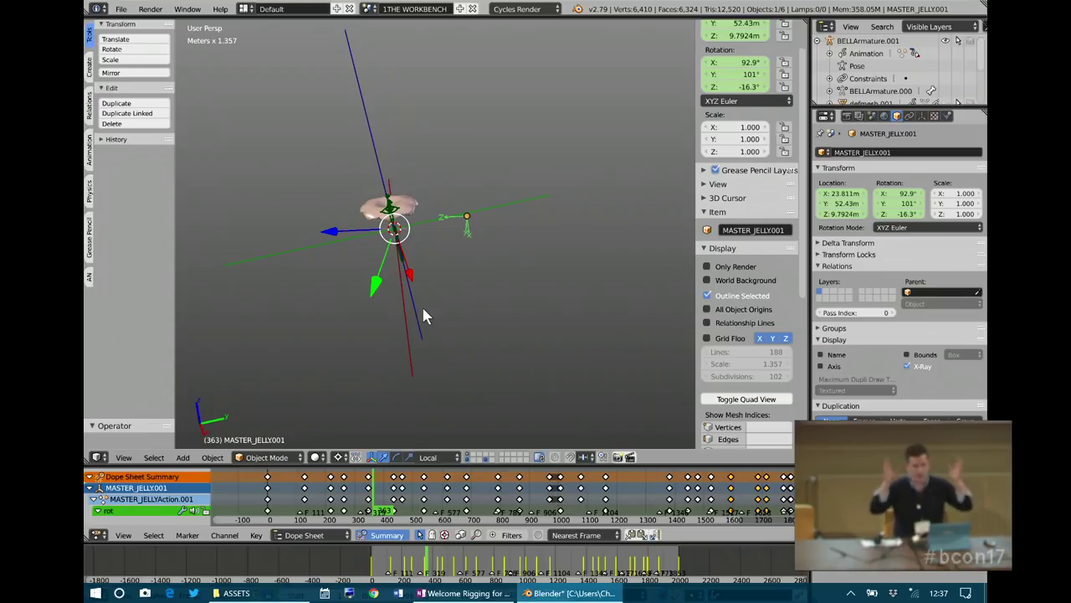
- Select the MASTER_JELLY.003 empty and scrub through the timeline to review its animated movement around the jellyfish
{"action": "right_click", "coordinate": [467, 226]}
{"action": "middle_click_drag", "start_coordinate": [447, 258], "coordinate": [446, 244]}
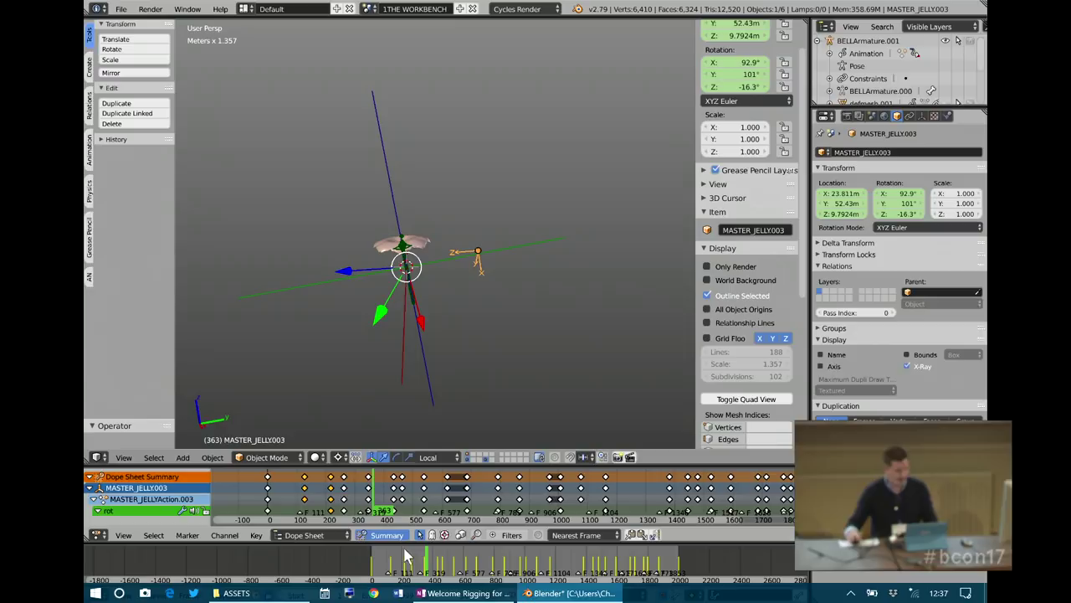
{"action": "left_click", "coordinate": [377, 562]}
{"action": "scroll", "coordinate": [496, 406], "scroll_direction": "down", "scroll_amount": 2}
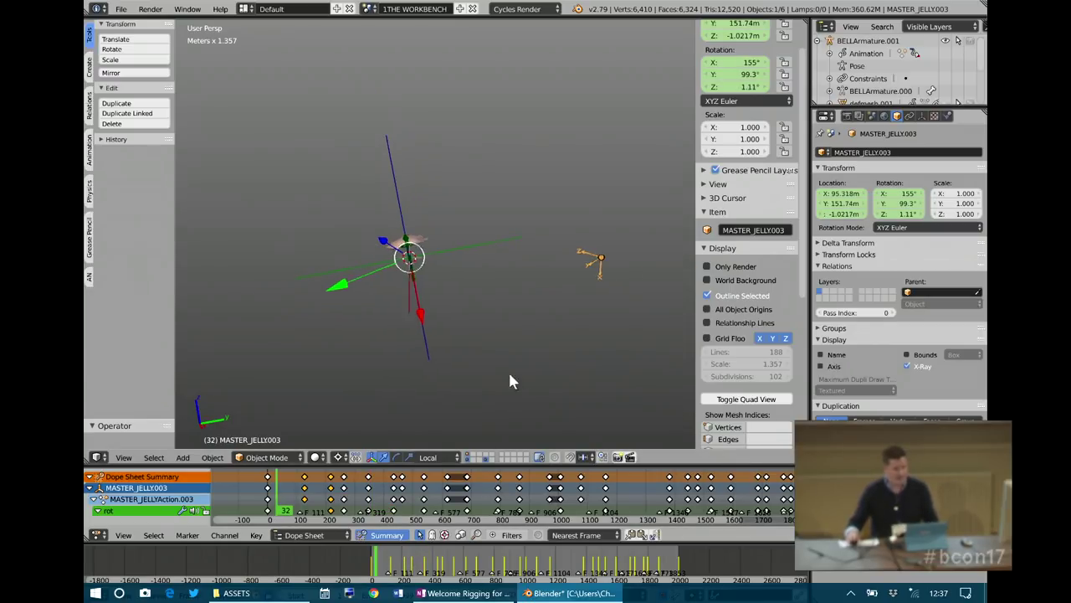
{"action": "middle_click_drag", "start_coordinate": [508, 371], "coordinate": [439, 378], "text": "shift"}
{"action": "left_click", "coordinate": [393, 557]}
{"action": "left_click_drag", "start_coordinate": [382, 564], "coordinate": [569, 562]}
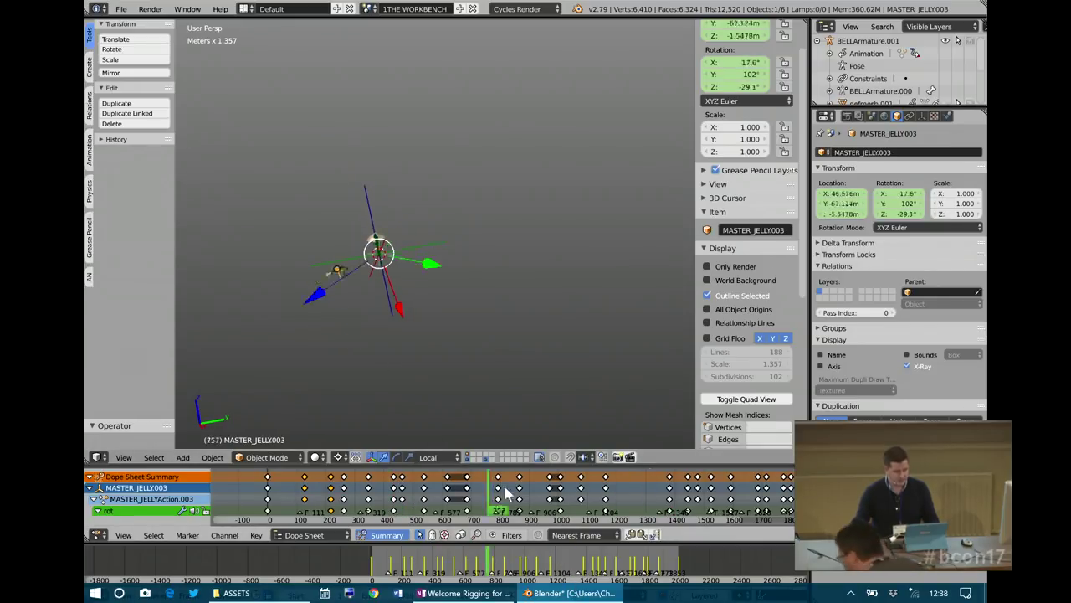
- Select the MASTER_JELLY.001 empty and bring its custom PARENTING property into full view, collapsing the Shading and Display settings
{"action": "left_click", "coordinate": [374, 343]}
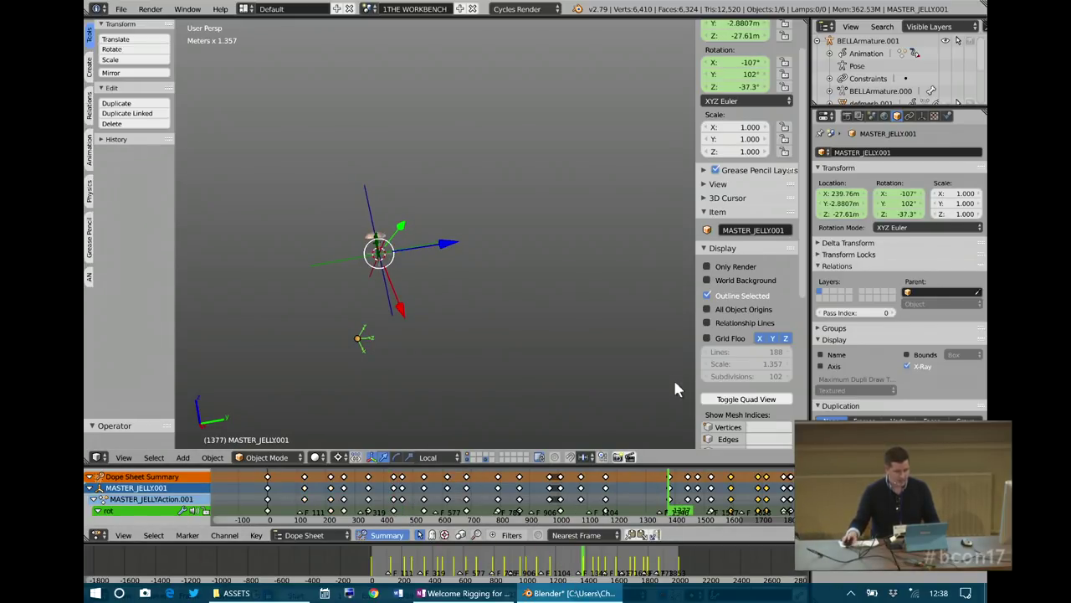
{"action": "scroll", "coordinate": [736, 381], "scroll_direction": "down", "scroll_amount": 5}
{"action": "scroll", "coordinate": [734, 407], "scroll_direction": "down", "scroll_amount": 1}
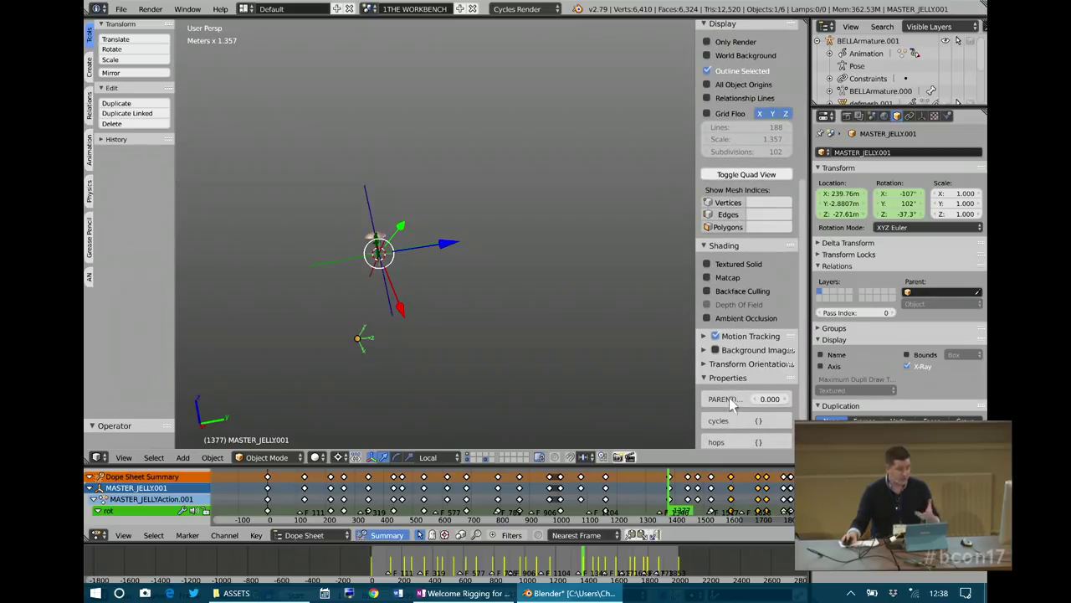
{"action": "left_click", "coordinate": [713, 245]}
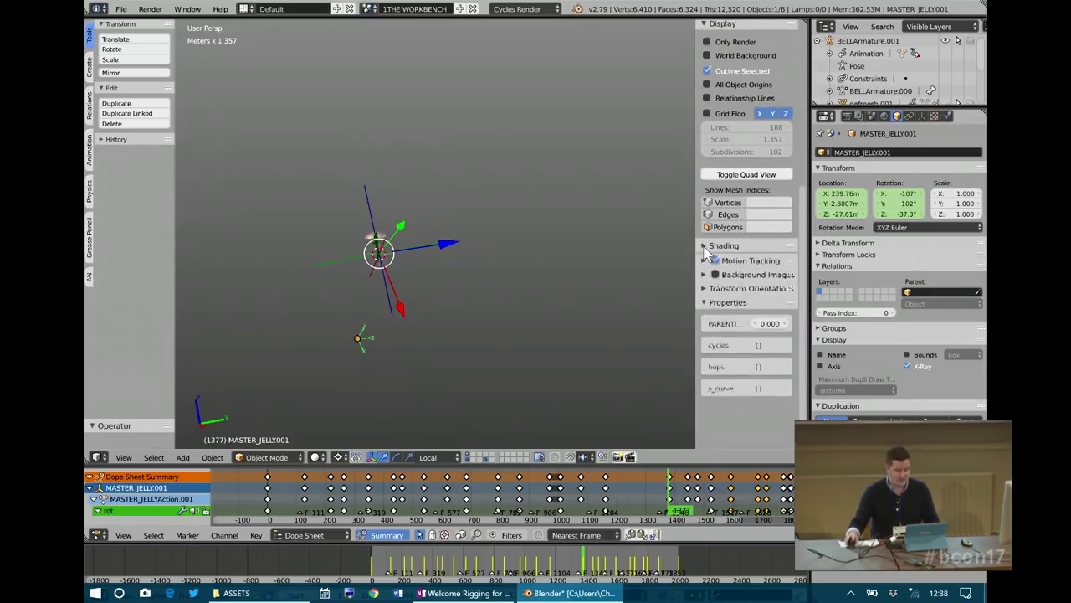
{"action": "left_click", "coordinate": [705, 25]}
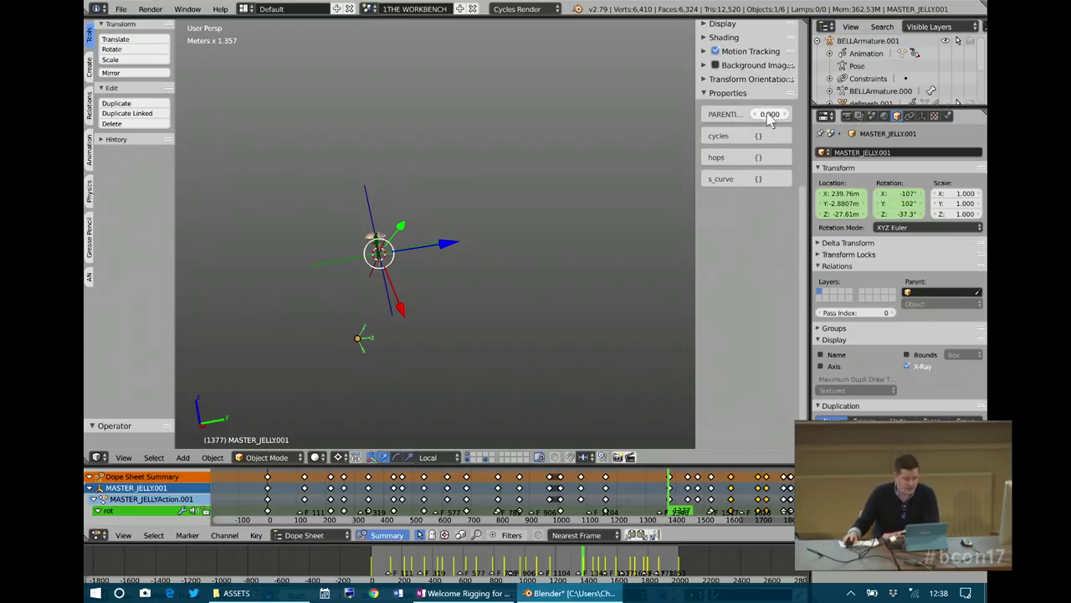
{"action": "left_click_drag", "start_coordinate": [698, 118], "coordinate": [654, 115]}
- Add the bell.001 mesh to the selection in front orthographic view and show its object constraints
{"action": "middle_click_drag", "start_coordinate": [397, 251], "coordinate": [325, 289]}
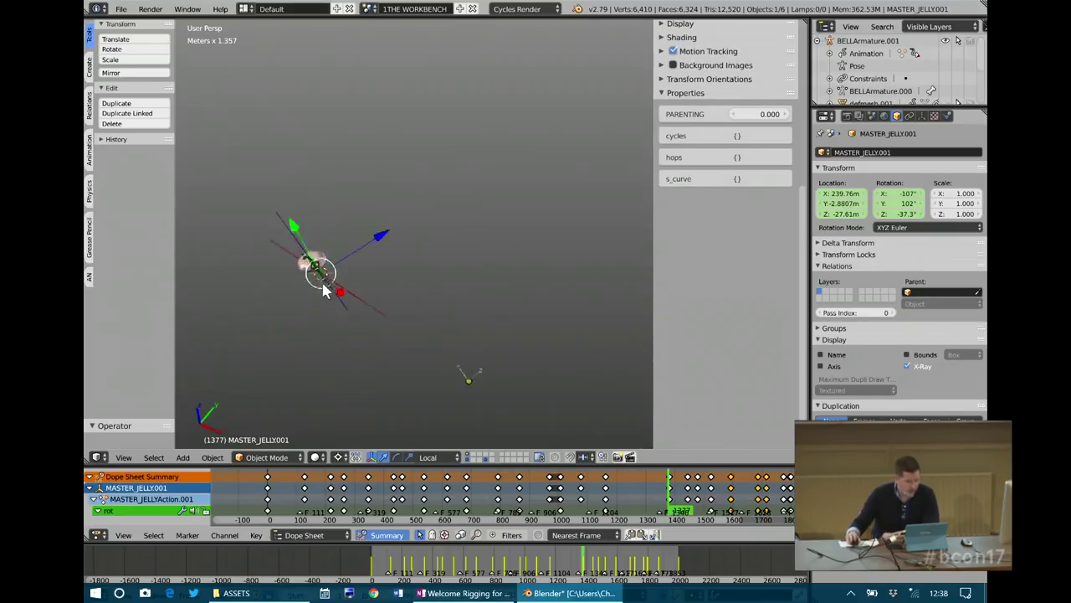
{"action": "scroll", "coordinate": [323, 290], "scroll_direction": "up", "scroll_amount": 4}
{"action": "right_click", "coordinate": [226, 307], "text": "shift"}
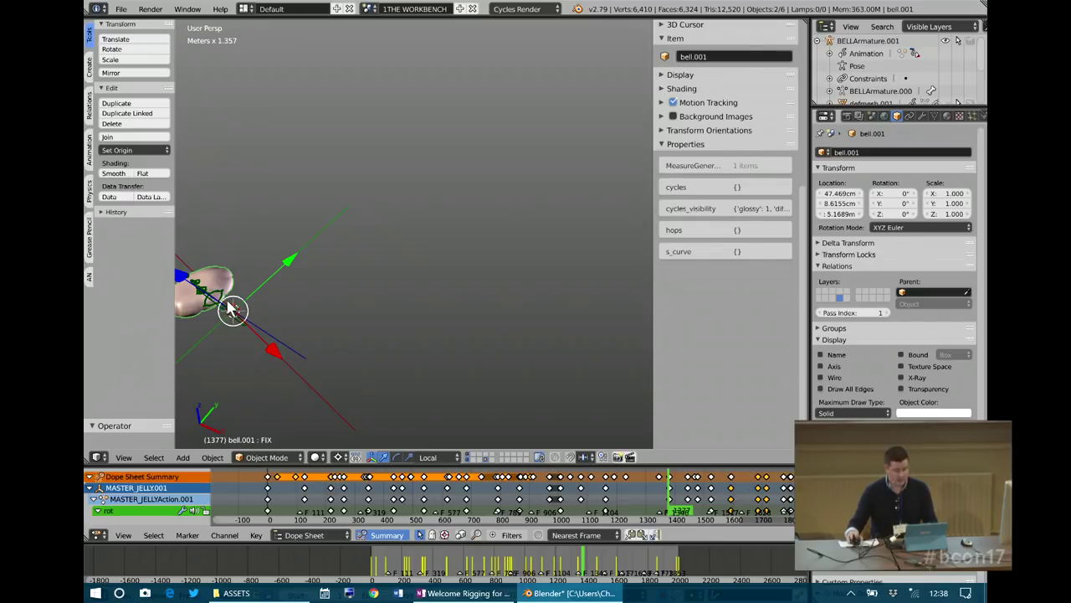
{"action": "key", "text": "KP_1"}
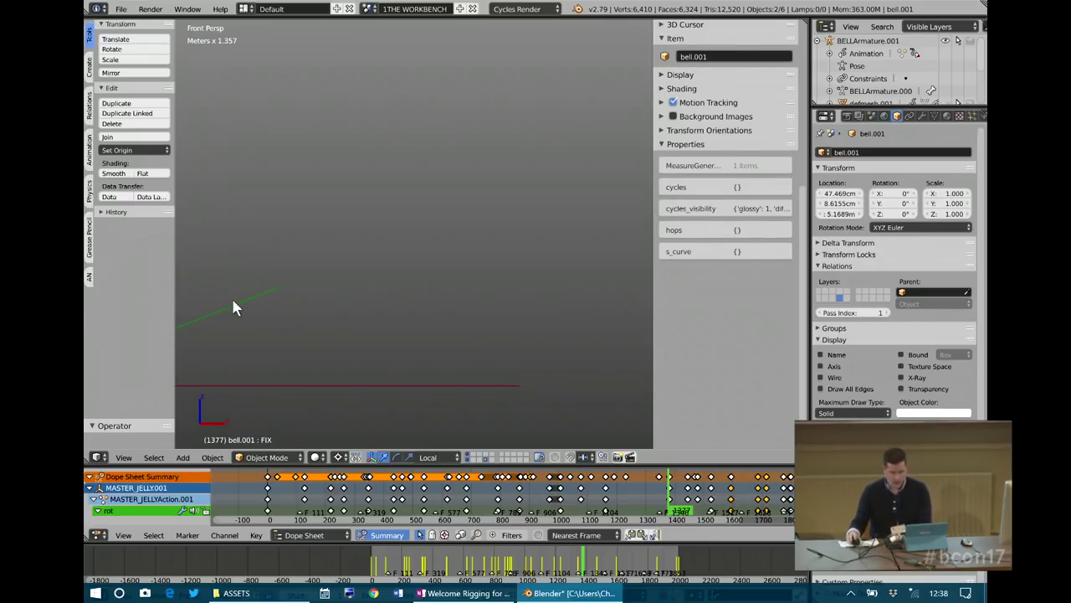
{"action": "key", "text": "KP_Decimal"}
{"action": "key", "text": "KP_5"}
{"action": "scroll", "coordinate": [269, 281], "scroll_direction": "up", "scroll_amount": 4}
{"action": "middle_click_drag", "start_coordinate": [292, 234], "coordinate": [380, 250], "text": "shift"}
{"action": "scroll", "coordinate": [435, 259], "scroll_direction": "down", "scroll_amount": 4}
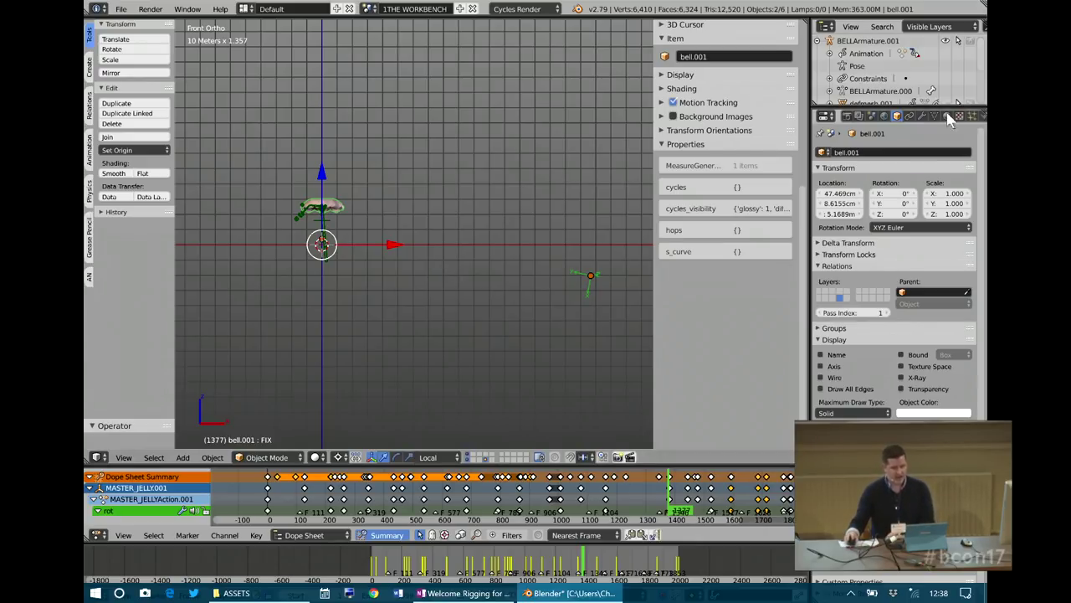
{"action": "left_click", "coordinate": [911, 117]}
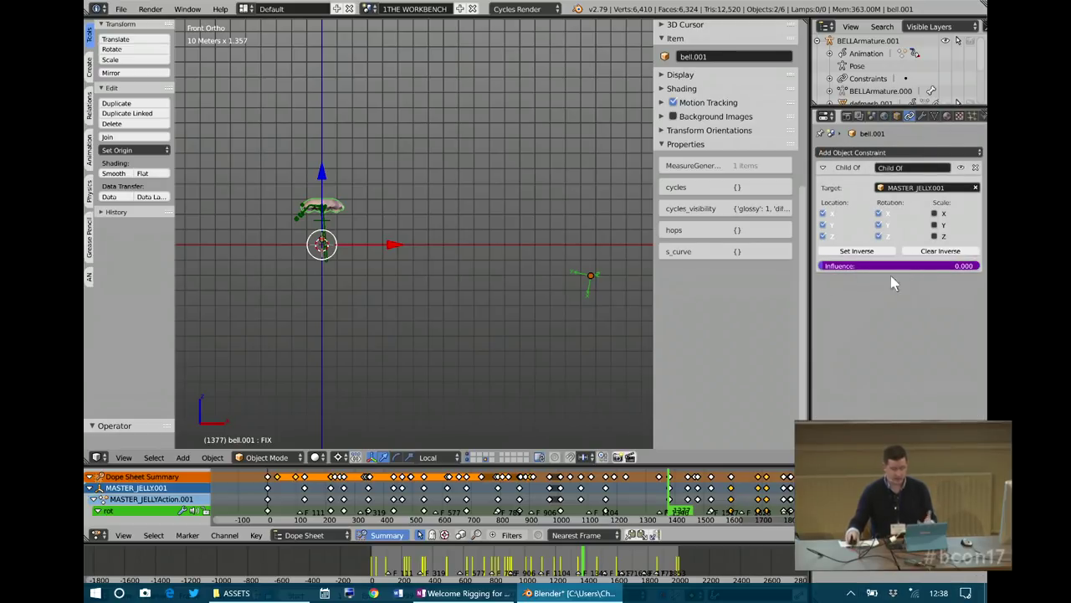
- Enlarge the Dope Sheet area and turn it into a Graph Editor in Drivers mode
{"action": "left_click_drag", "start_coordinate": [398, 465], "coordinate": [388, 299]}
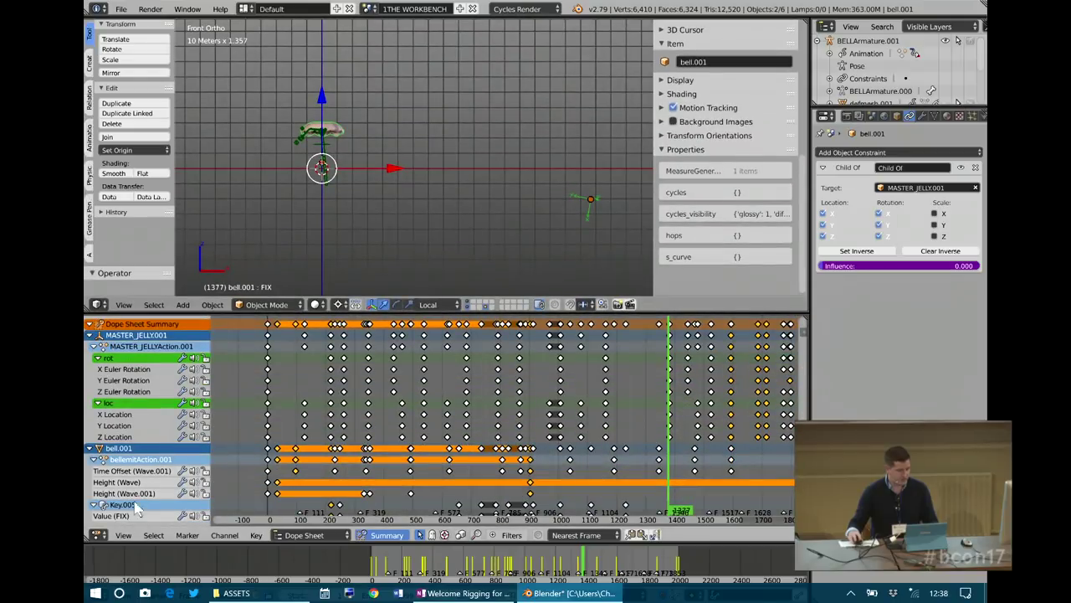
{"action": "left_click", "coordinate": [98, 535]}
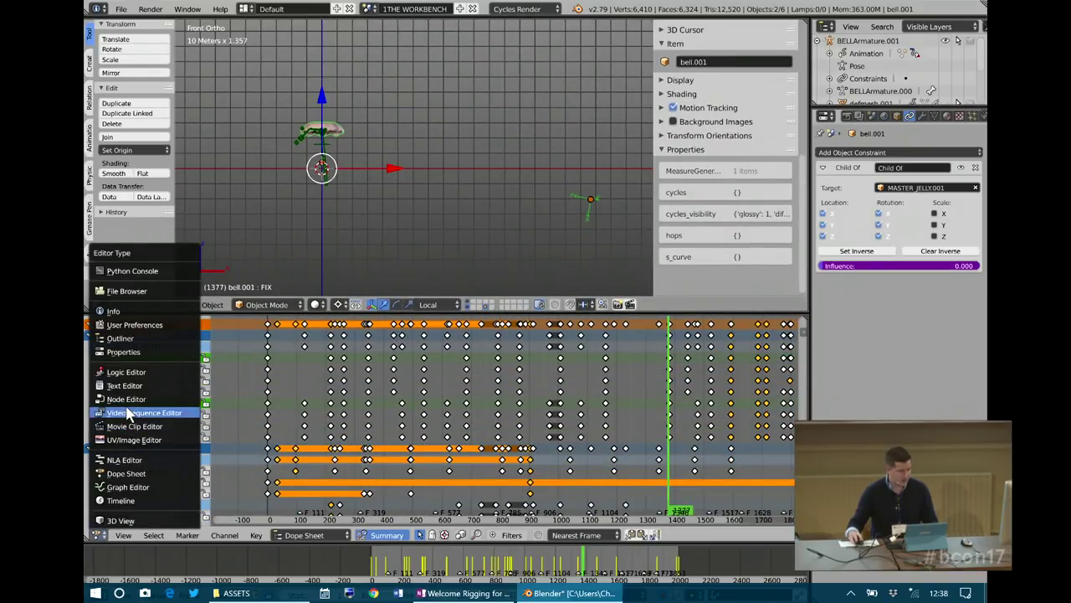
{"action": "left_click", "coordinate": [128, 487]}
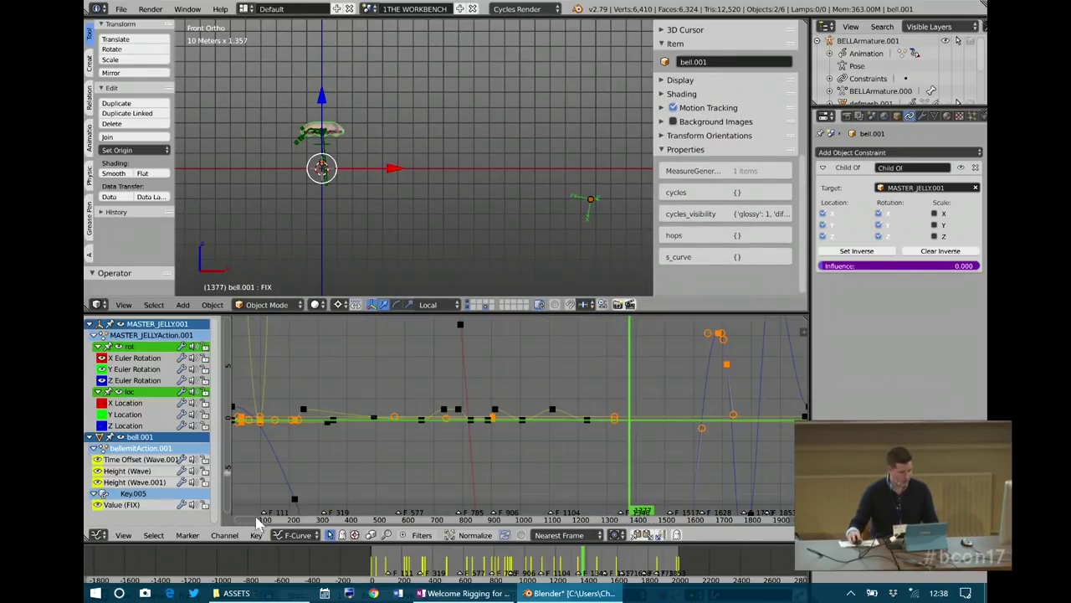
{"action": "left_click", "coordinate": [297, 534]}
{"action": "left_click", "coordinate": [294, 505]}
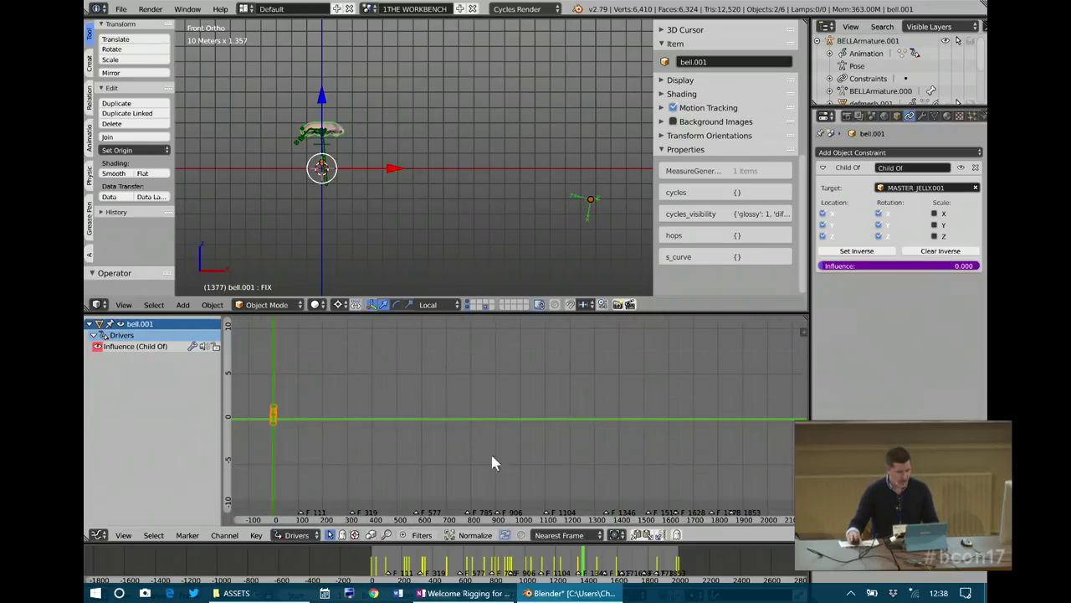
- Select the bell's Influence (Child Of) driver and show its driver settings in a widened properties region
{"action": "left_click", "coordinate": [109, 350]}
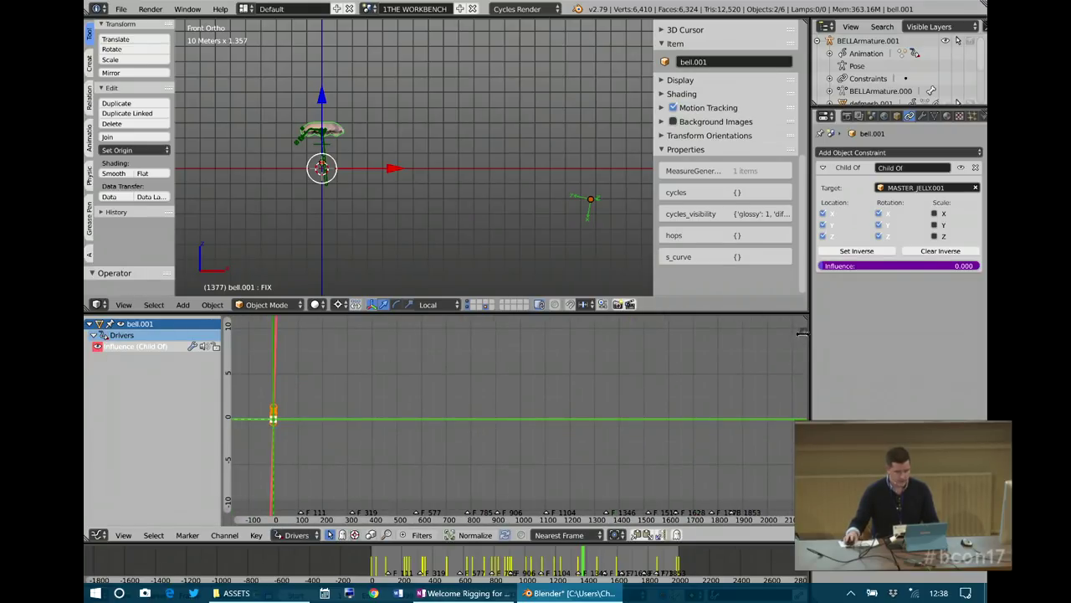
{"action": "key", "text": "n"}
{"action": "left_click", "coordinate": [689, 391]}
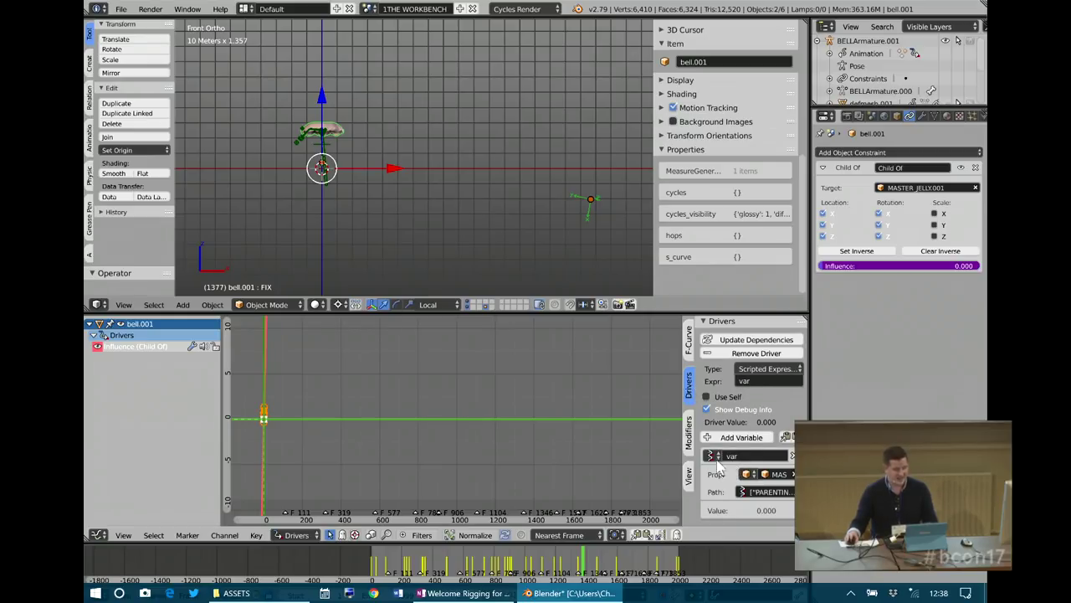
{"action": "left_click_drag", "start_coordinate": [688, 477], "coordinate": [598, 477]}
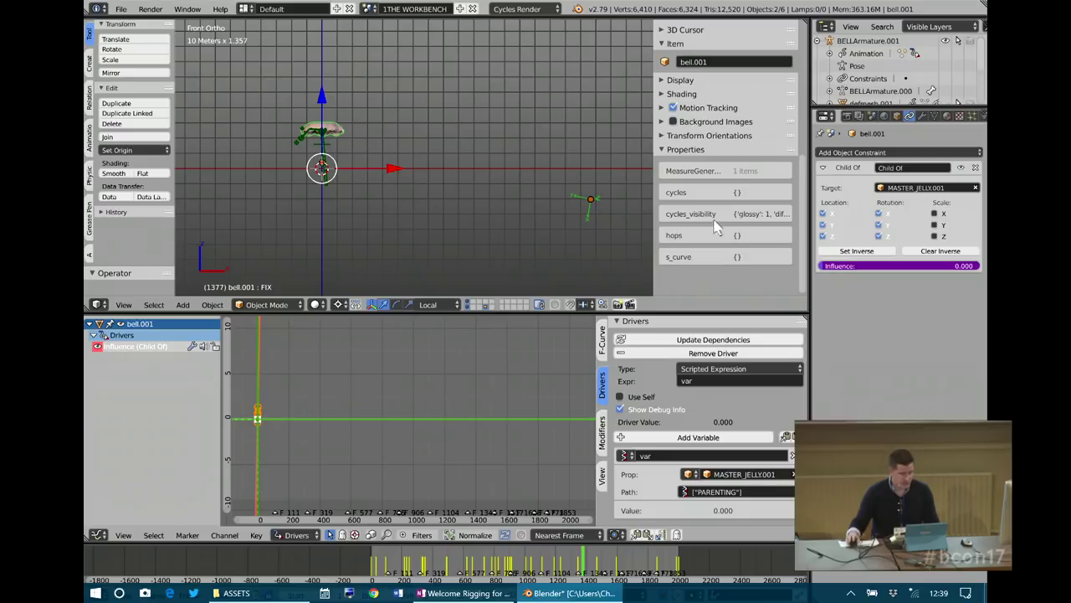
- Set the PARENTING property of MASTER_JELLY.001 to 1.000 and play the animation, scrubbing ahead on the timeline
{"action": "right_click", "coordinate": [594, 210]}
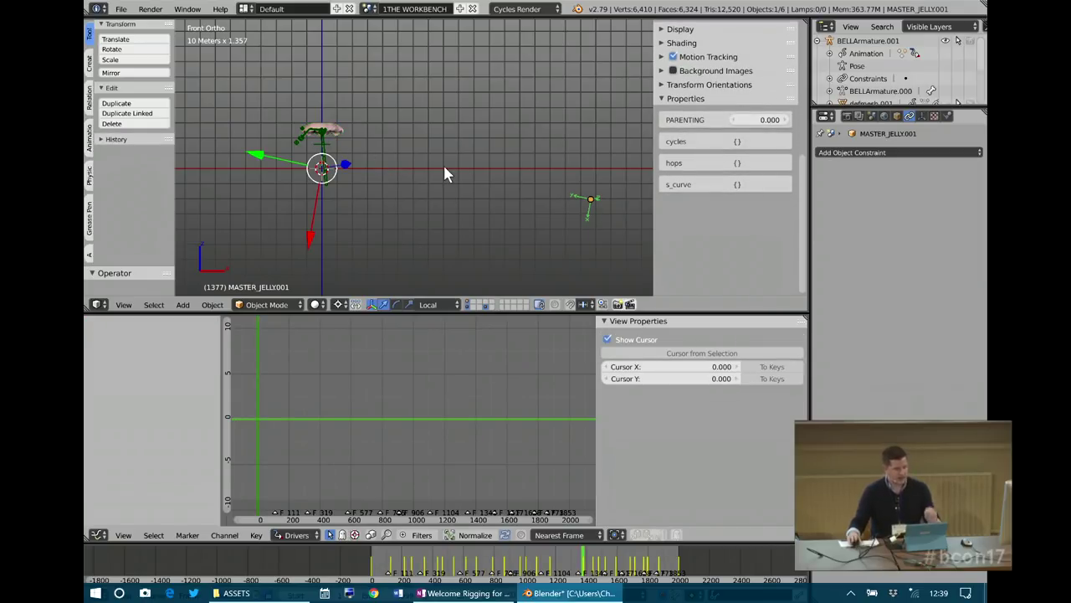
{"action": "left_click_drag", "start_coordinate": [755, 121], "coordinate": [787, 121]}
{"action": "middle_click_drag", "start_coordinate": [612, 158], "coordinate": [503, 194]}
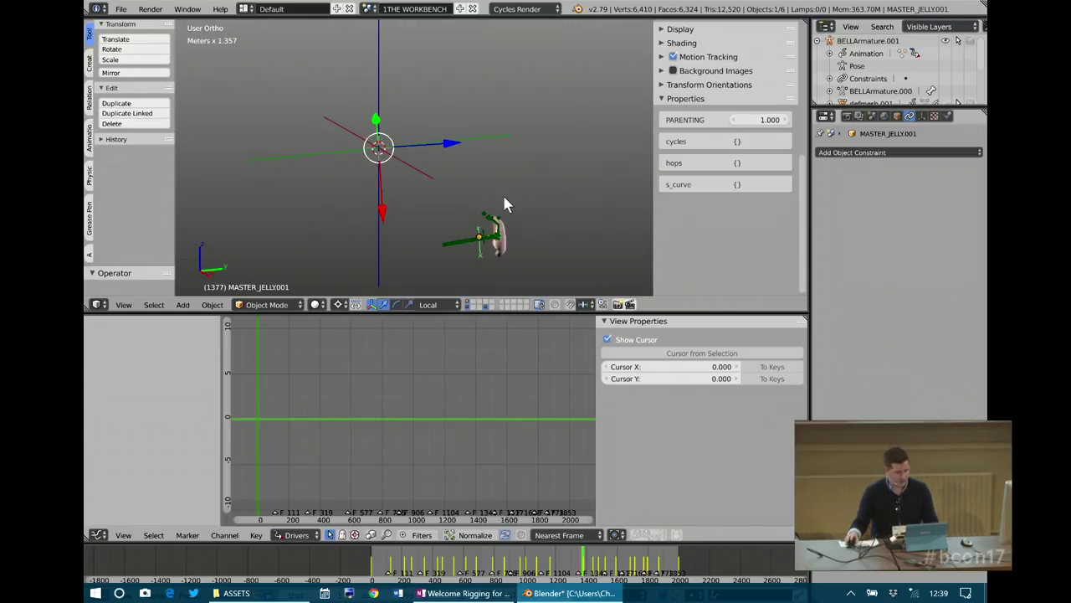
{"action": "key", "text": "alt+a"}
{"action": "left_click_drag", "start_coordinate": [428, 559], "coordinate": [535, 559]}
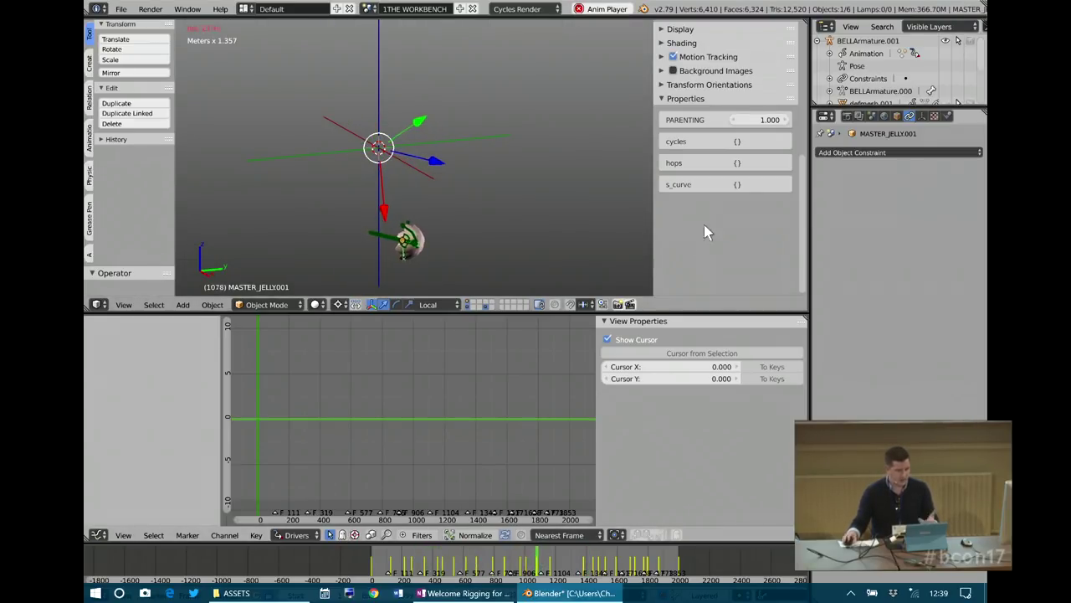
- Set the PARENTING property to 0.000 during playback and select the bell armature at the scene origin
{"action": "left_click_drag", "start_coordinate": [759, 121], "coordinate": [720, 119]}
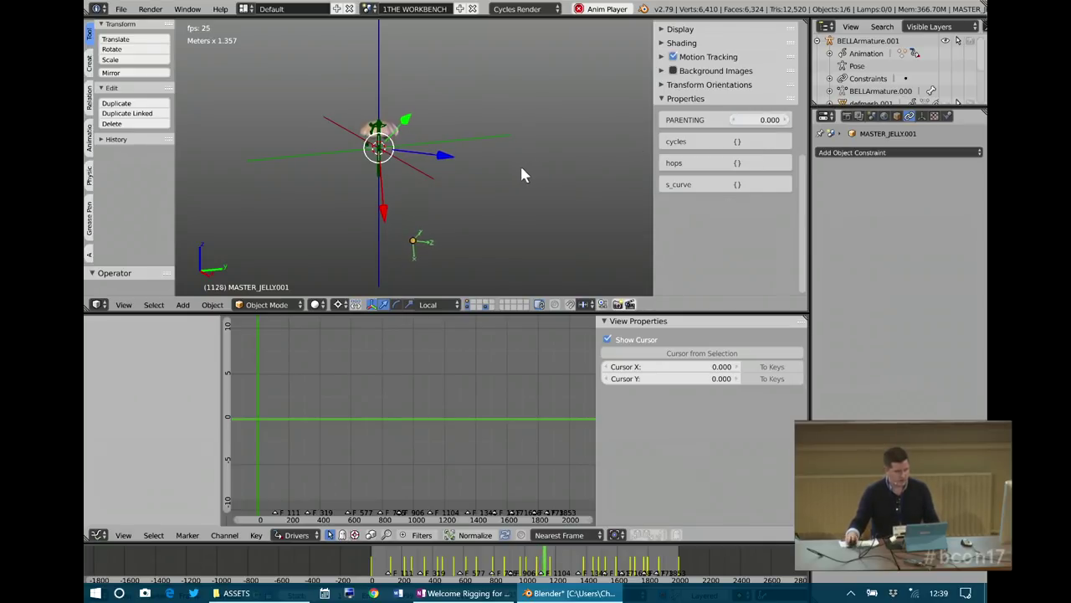
{"action": "middle_click_drag", "start_coordinate": [479, 233], "coordinate": [415, 186]}
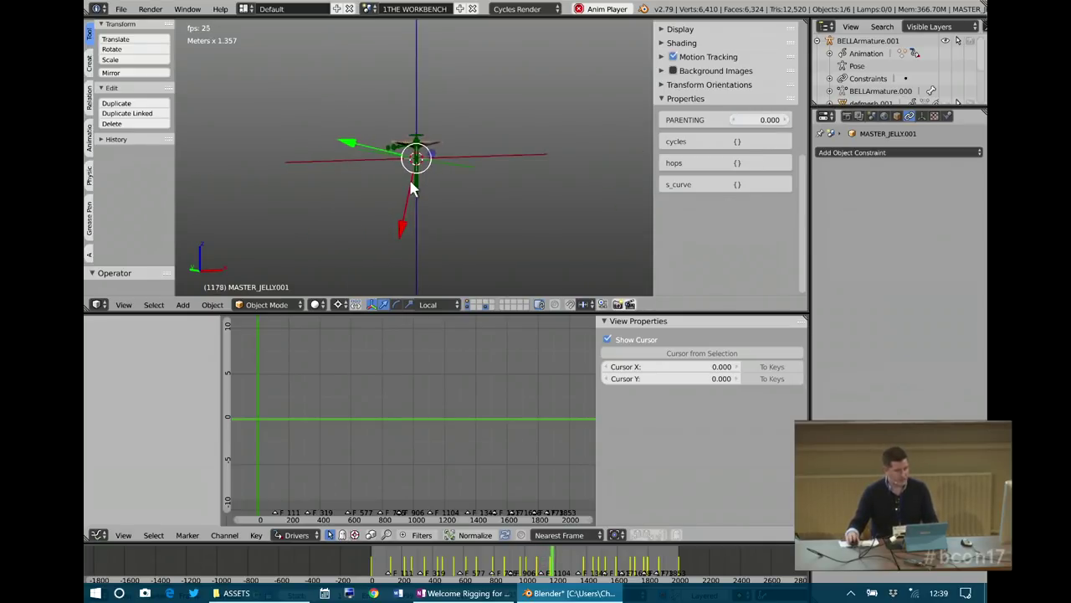
{"action": "right_click", "coordinate": [416, 186]}
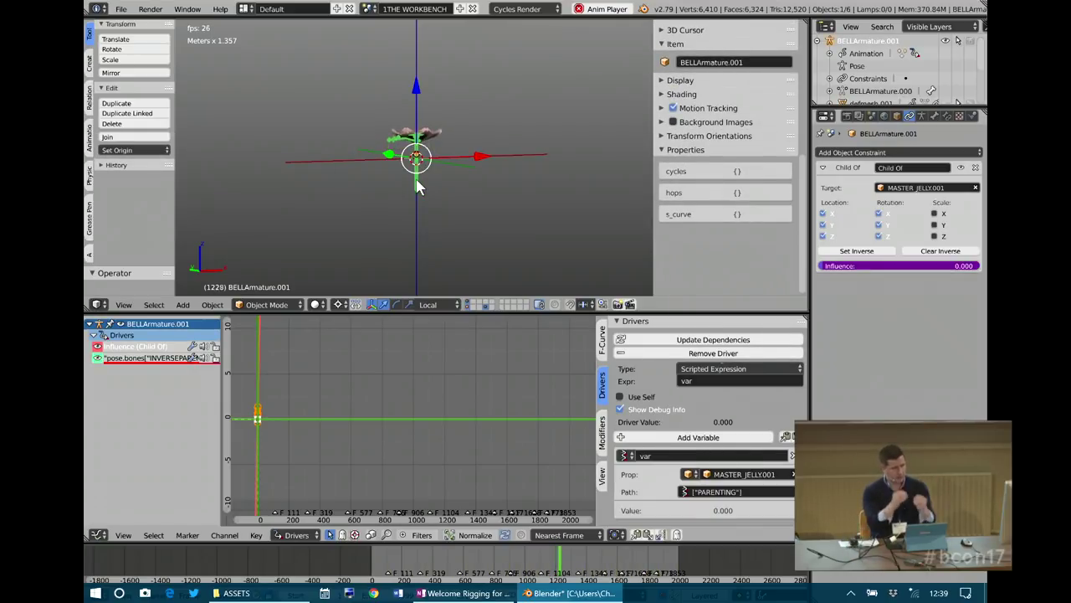
- Examine the bell armature from the front, side and top during playback, and stop the animation with MASTER_JELLY.001 selected
{"action": "key", "text": "KP_1"}
{"action": "key", "text": "KP_3"}
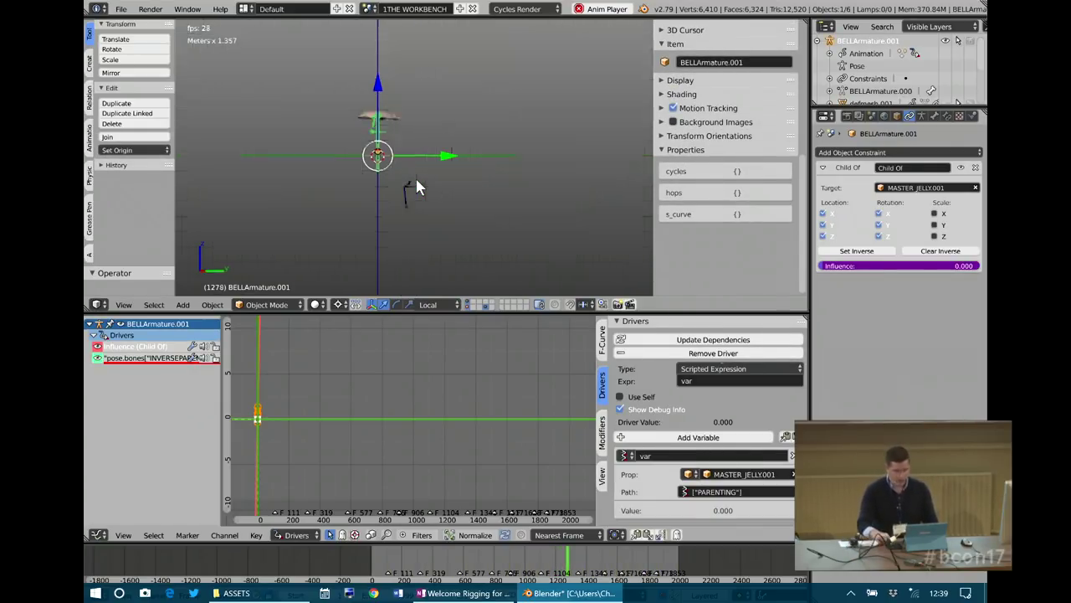
{"action": "key", "text": "KP_7"}
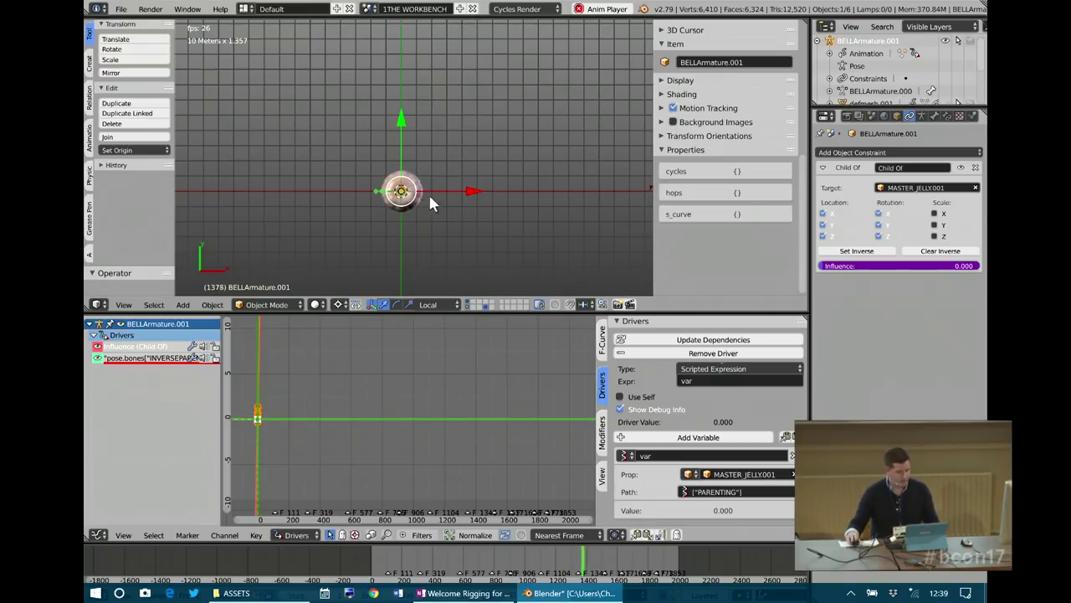
{"action": "middle_click_drag", "start_coordinate": [428, 191], "coordinate": [459, 144]}
{"action": "scroll", "coordinate": [458, 144], "scroll_direction": "down", "scroll_amount": 5}
{"action": "right_click", "coordinate": [513, 162]}
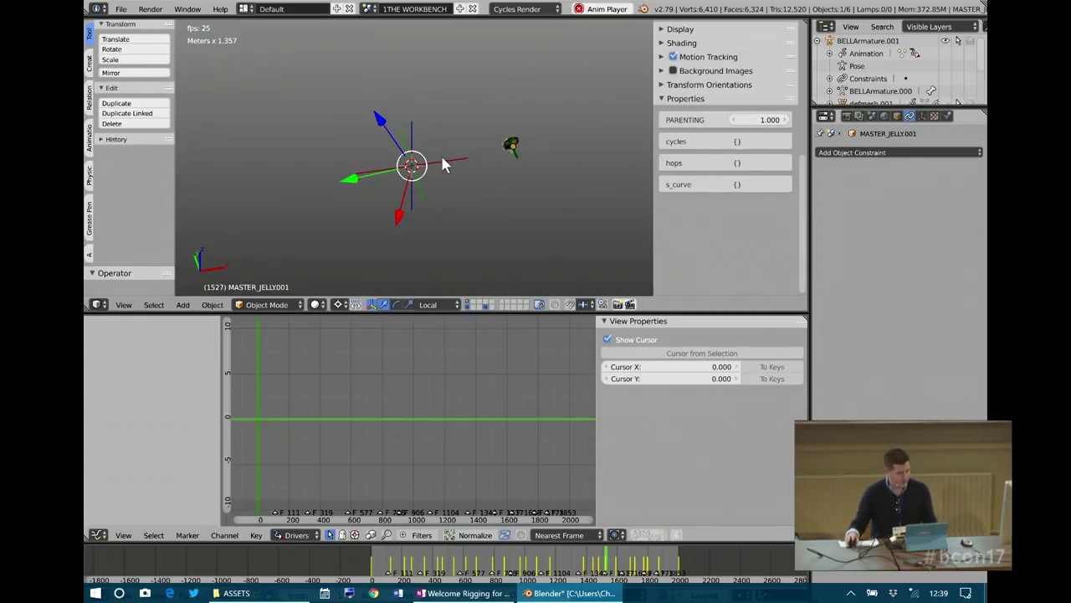
{"action": "key", "text": "alt+a"}
- Switch to the THE BONES THEM SELVES scene and frame Armature.001 in front view
{"action": "left_click", "coordinate": [370, 8]}
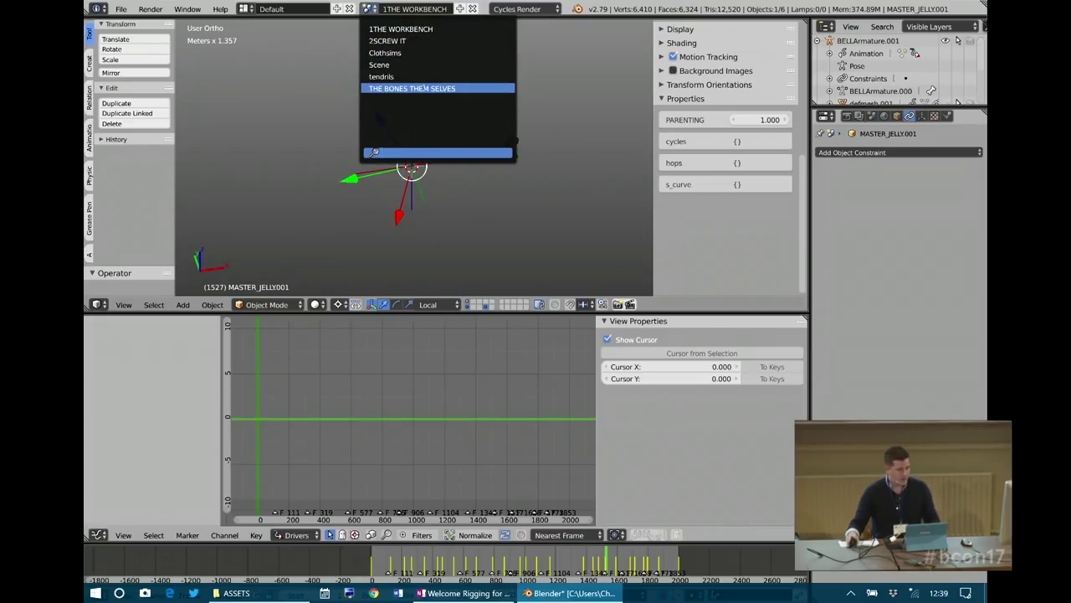
{"action": "left_click", "coordinate": [418, 87]}
{"action": "middle_click_drag", "start_coordinate": [434, 159], "coordinate": [412, 177]}
{"action": "key", "text": "KP_Decimal"}
{"action": "key", "text": "KP_1"}
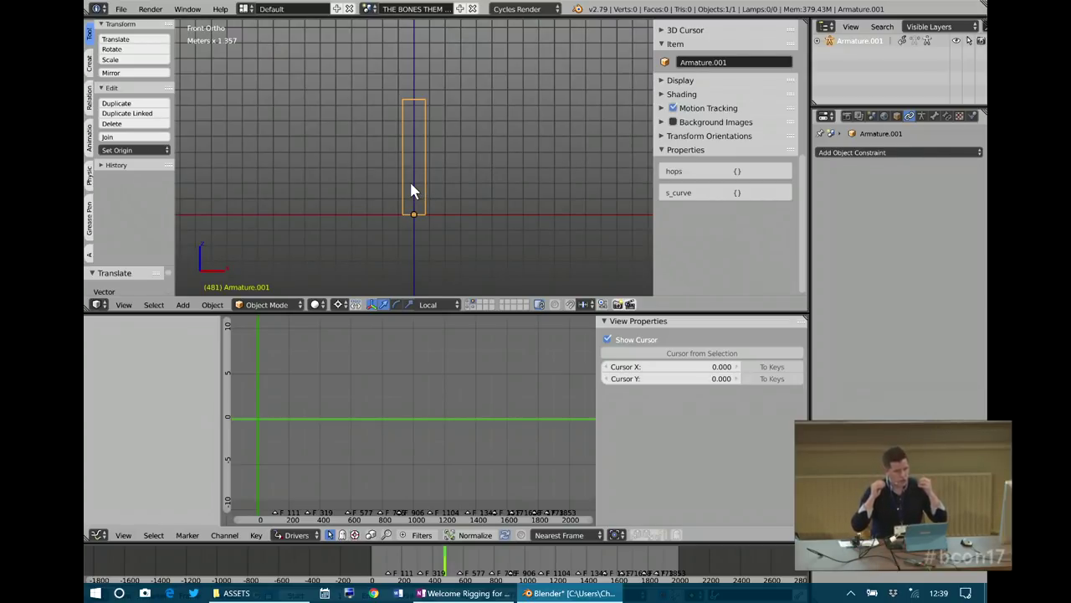
{"action": "middle_click_drag", "start_coordinate": [410, 208], "coordinate": [446, 185], "text": "shift"}
{"action": "scroll", "coordinate": [446, 185], "scroll_direction": "down", "scroll_amount": 4}
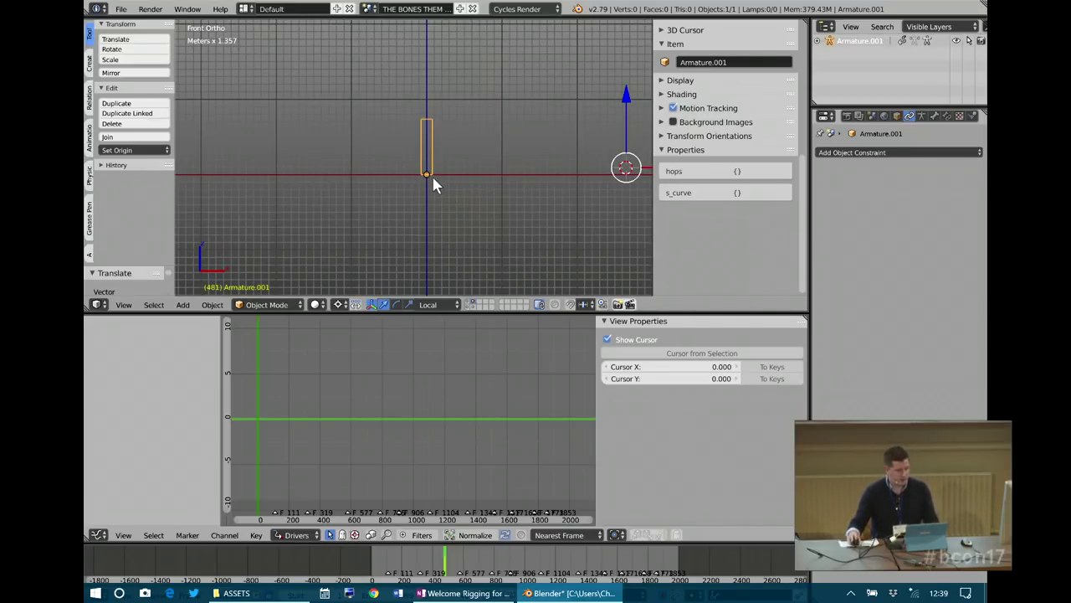
- In Armature.001's Edit Mode, change the pivot point from the 3D cursor to the selection's centre and select ROOT's base joint
{"action": "key", "text": "Tab"}
{"action": "key", "text": "a"}
{"action": "key", "text": "a"}
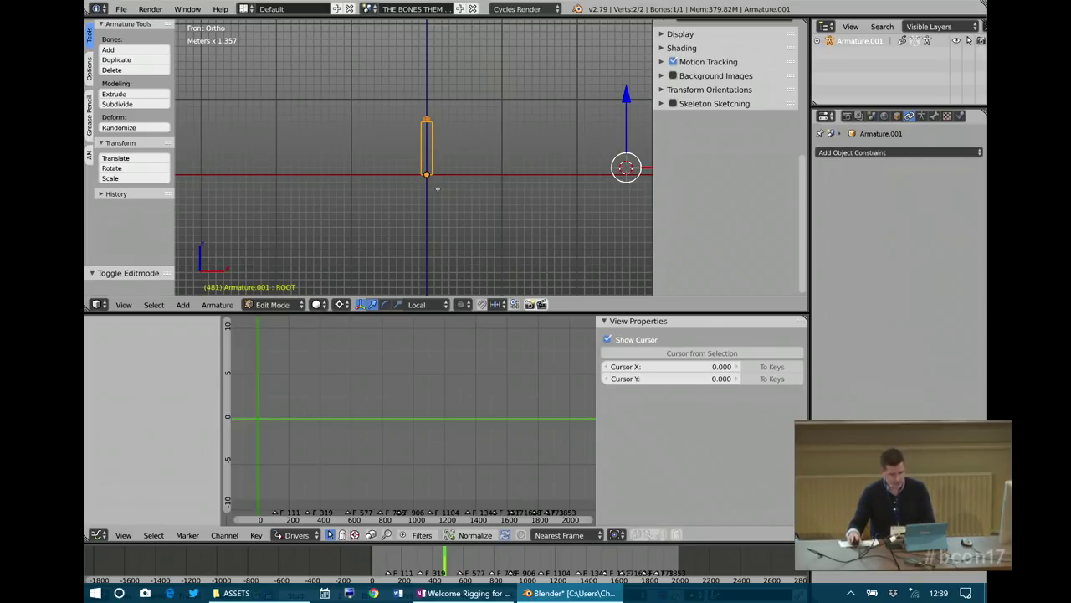
{"action": "key", "text": "comma"}
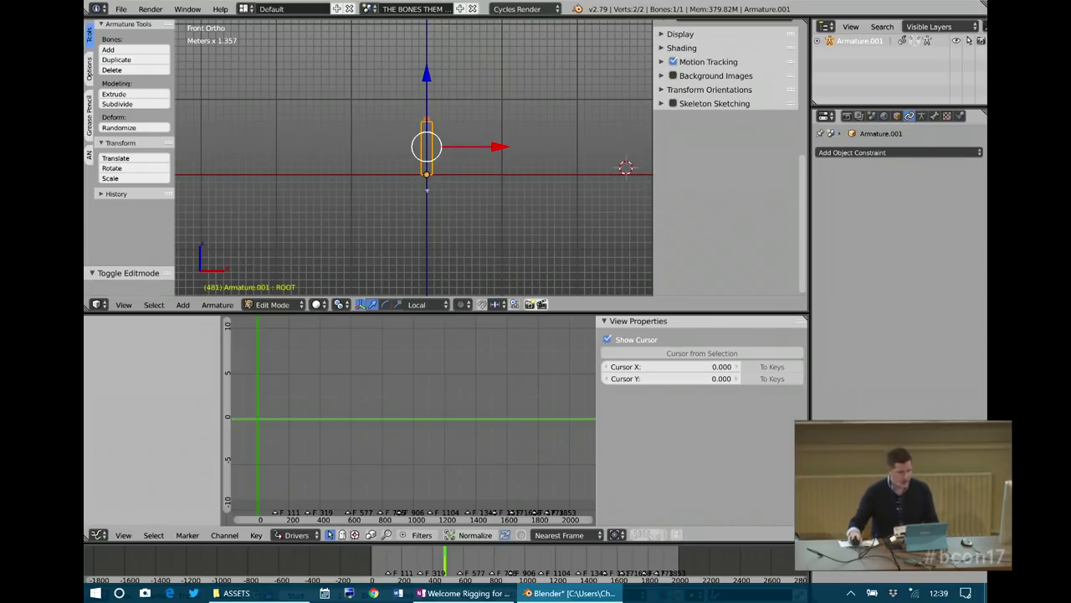
{"action": "scroll", "coordinate": [418, 167], "scroll_direction": "down", "scroll_amount": 1}
{"action": "right_click_drag", "start_coordinate": [418, 168], "coordinate": [424, 170]}
{"action": "right_click", "coordinate": [424, 169]}
{"action": "key", "text": "grave"}
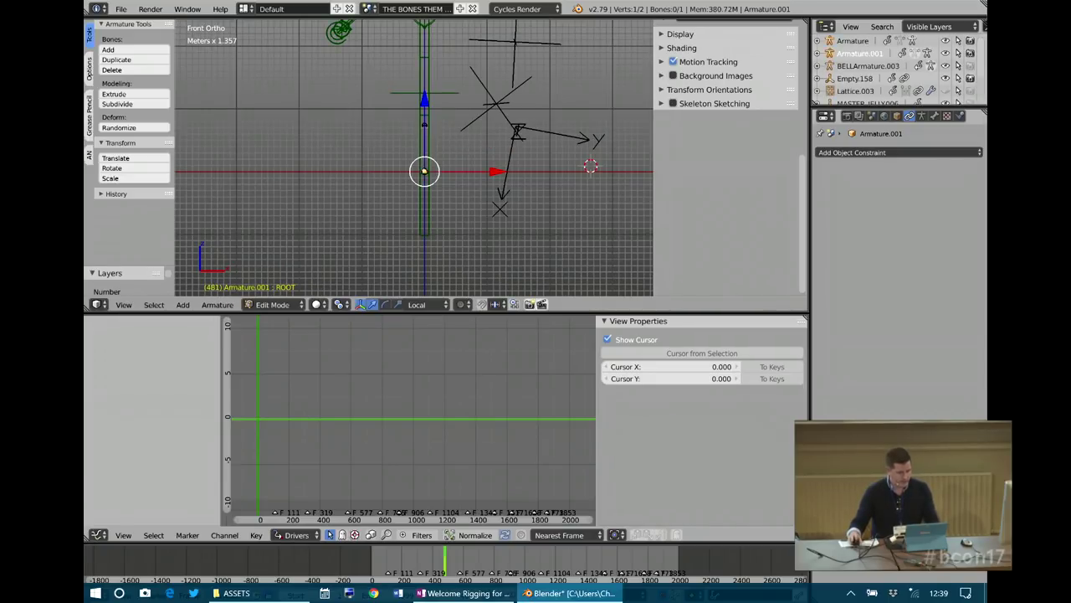
{"action": "scroll", "coordinate": [426, 167], "scroll_direction": "up", "scroll_amount": 2}
{"action": "scroll", "coordinate": [461, 271], "scroll_direction": "up", "scroll_amount": 1}
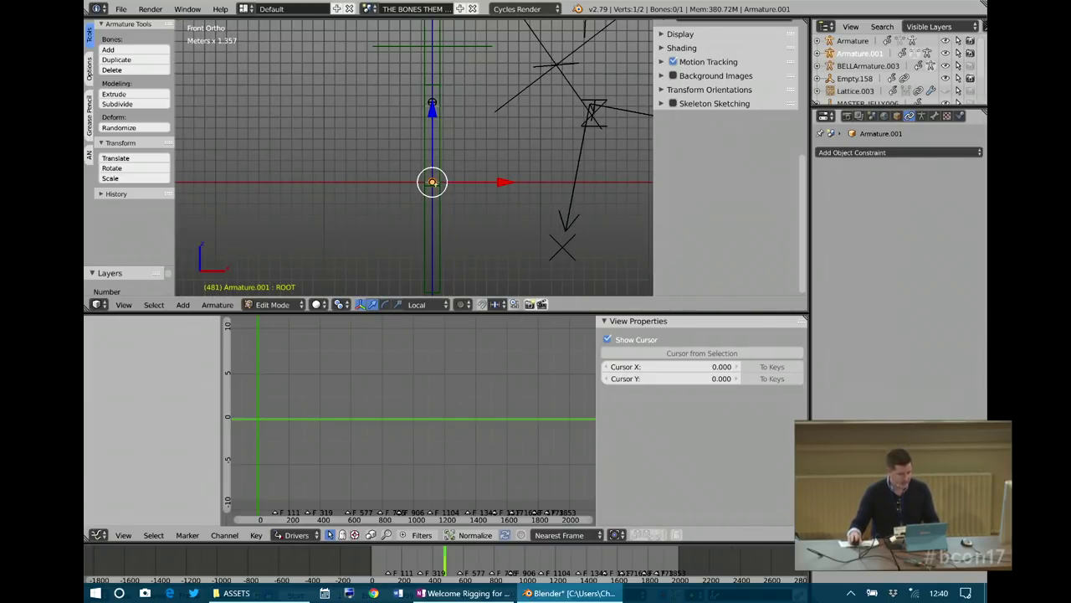
{"action": "key", "text": "Tab"}
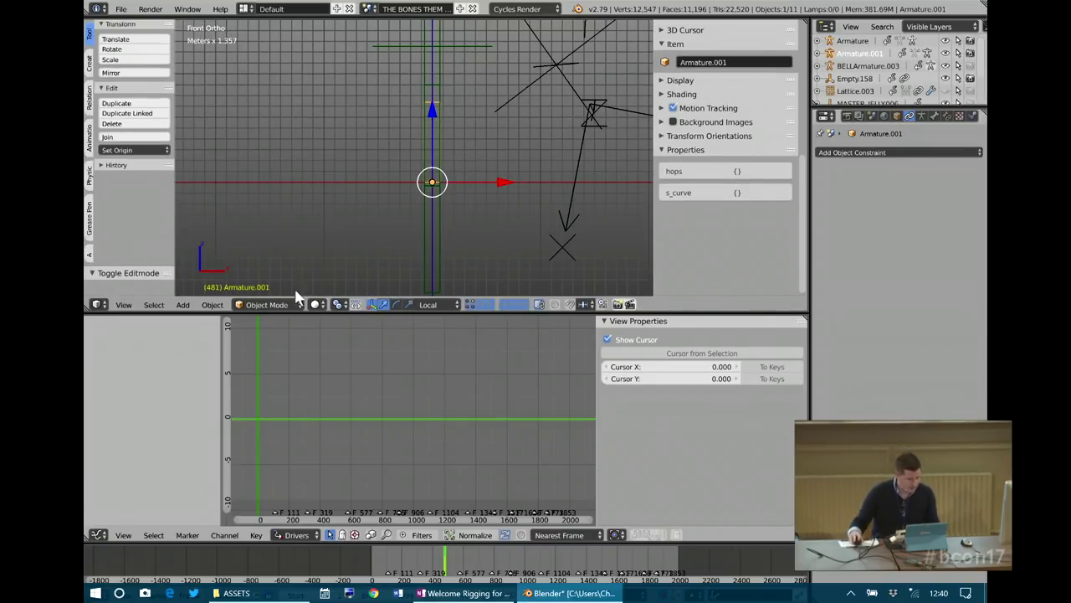
{"action": "left_click", "coordinate": [472, 305]}
{"action": "key", "text": "Tab"}
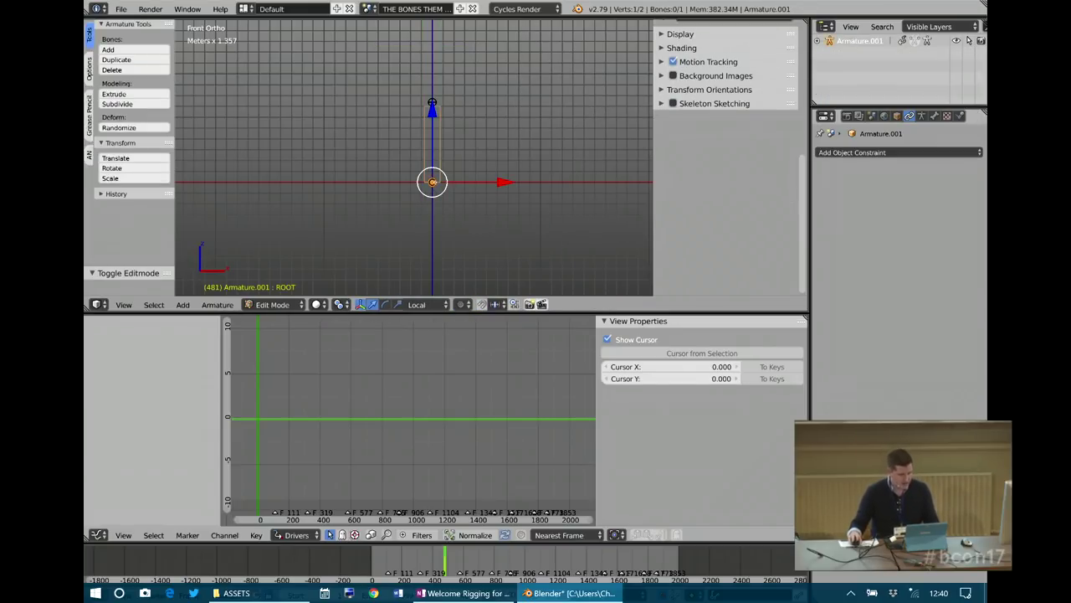
- Extrude a short upright bone along Z from the base joint of the ROOT bone
{"action": "key", "text": "e"}
{"action": "right_click", "coordinate": [434, 139]}
{"action": "key", "text": "g"}
{"action": "key", "text": "z"}
{"action": "left_click", "coordinate": [419, 116]}
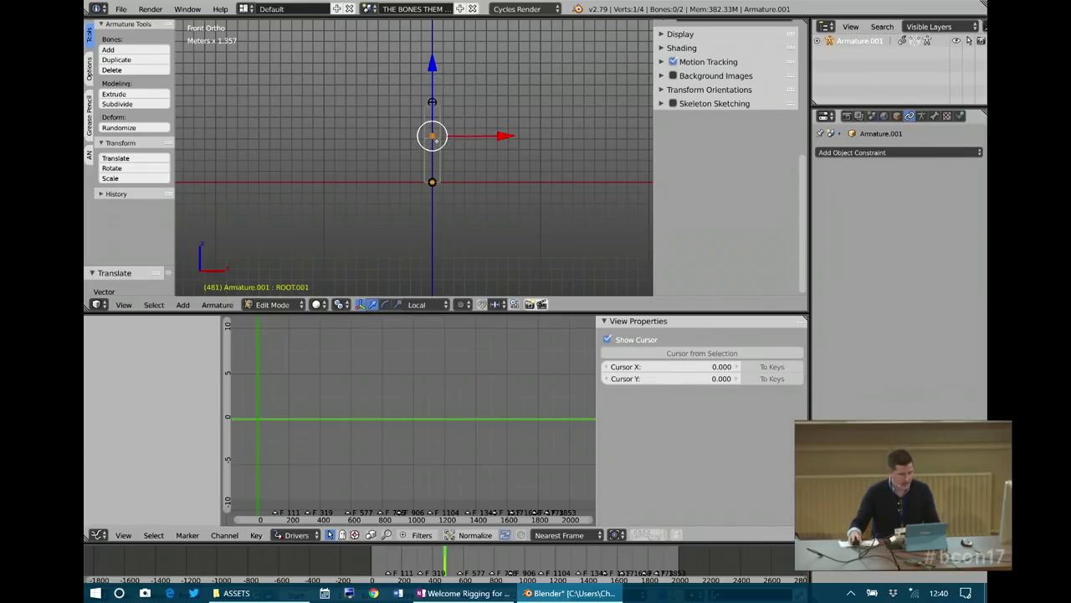
{"action": "left_click_drag", "start_coordinate": [433, 88], "coordinate": [432, 111]}
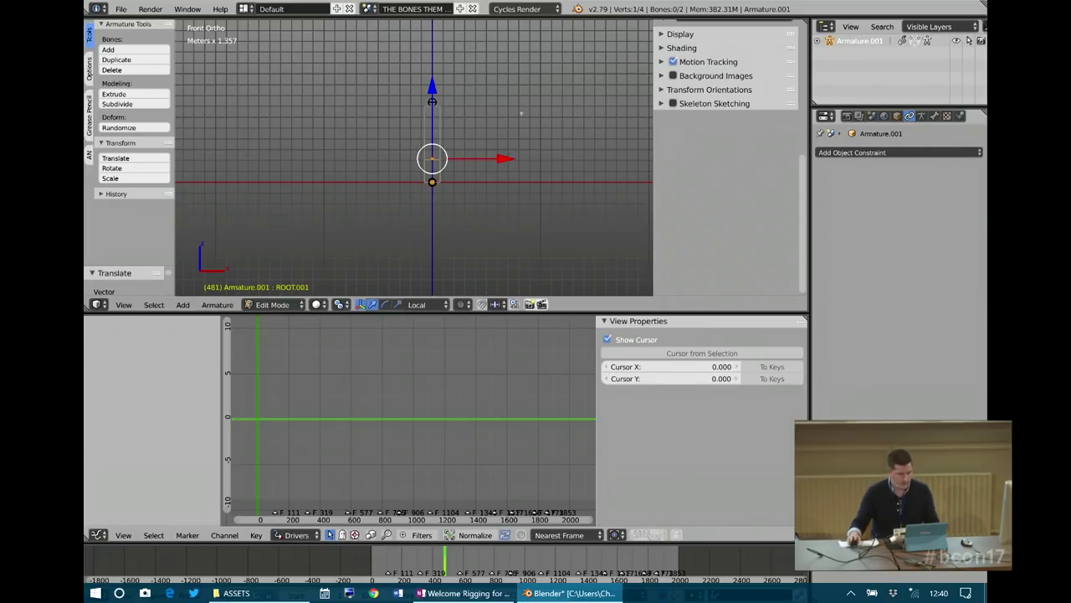
- Lower the short new bone so its base sits below ROOT's base, and rename it bellpeak
{"action": "right_click", "coordinate": [436, 148]}
{"action": "left_click_drag", "start_coordinate": [433, 125], "coordinate": [434, 142]}
{"action": "left_click", "coordinate": [678, 34]}
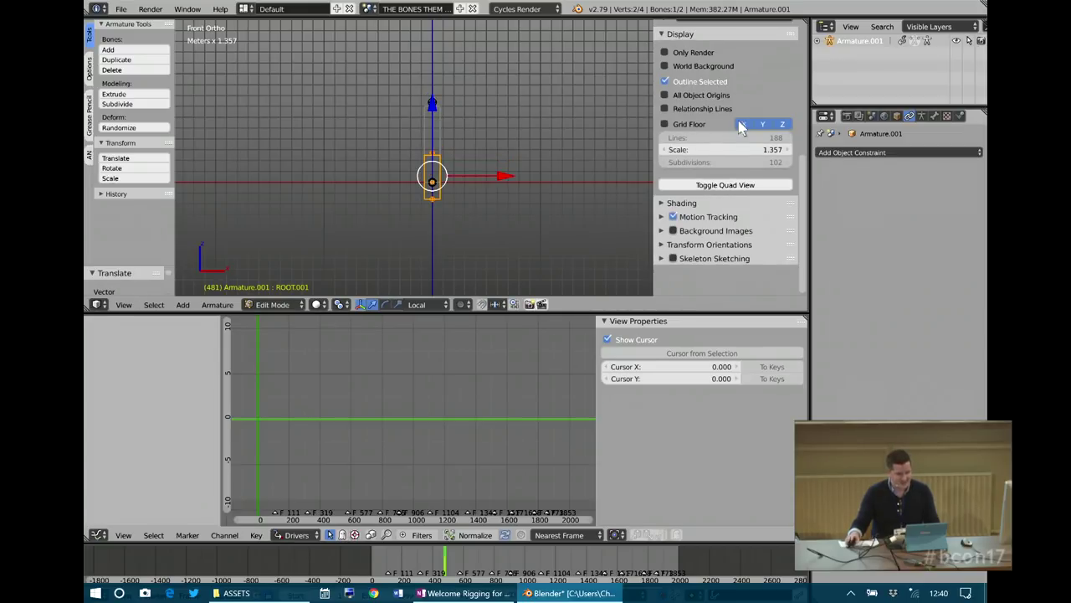
{"action": "scroll", "coordinate": [743, 126], "scroll_direction": "up", "scroll_amount": 3}
{"action": "left_click", "coordinate": [723, 108]}
{"action": "type", "text": "bellpeak"}
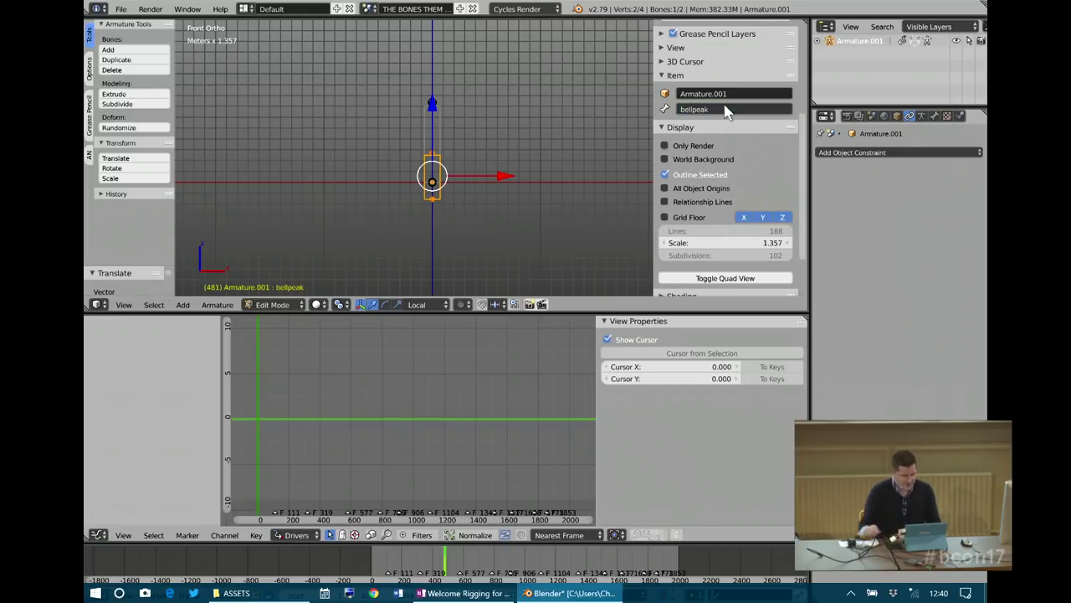
{"action": "key", "text": "Return"}
- Extrude a chain of two horizontal bones along negative X from bellpeak's base joint
{"action": "right_click", "coordinate": [426, 197]}
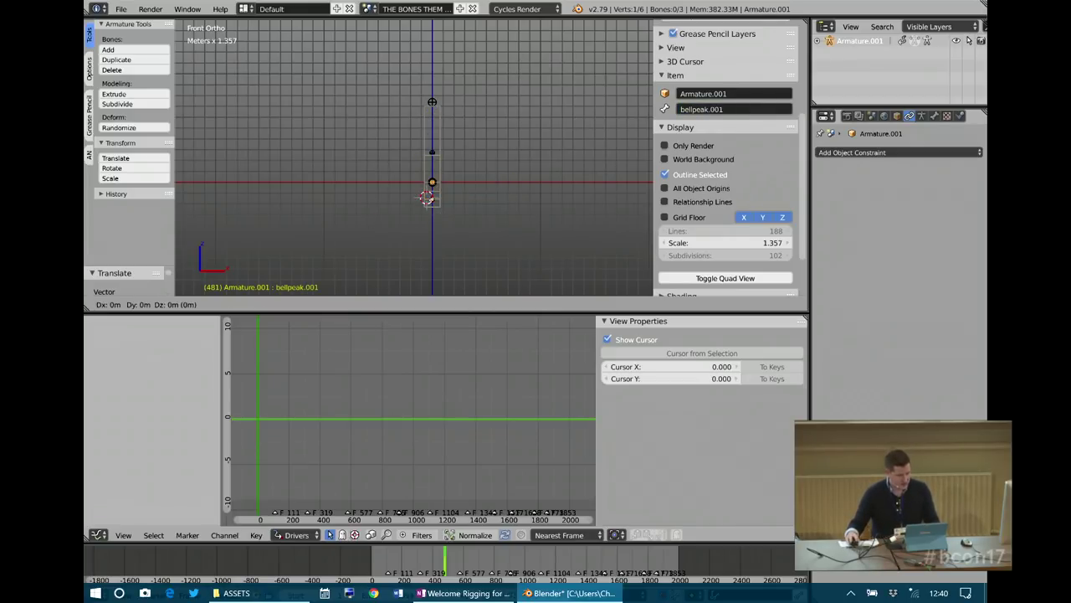
{"action": "key", "text": "e"}
{"action": "key", "text": "x"}
{"action": "left_click", "coordinate": [350, 198]}
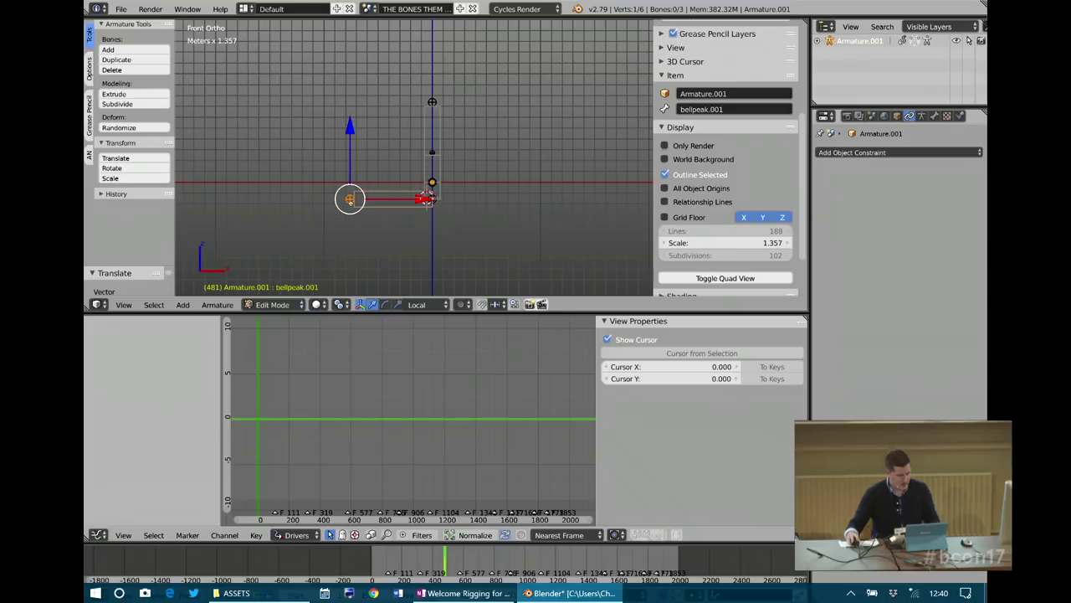
{"action": "key", "text": "e"}
{"action": "right_click", "coordinate": [403, 200]}
{"action": "left_click_drag", "start_coordinate": [403, 201], "coordinate": [316, 201]}
- Rename the inner horizontal bone upper and the outer horizontal bone lower
{"action": "right_click", "coordinate": [393, 200]}
{"action": "left_click", "coordinate": [703, 109]}
{"action": "type", "text": "upper"}
{"action": "key", "text": "Return"}
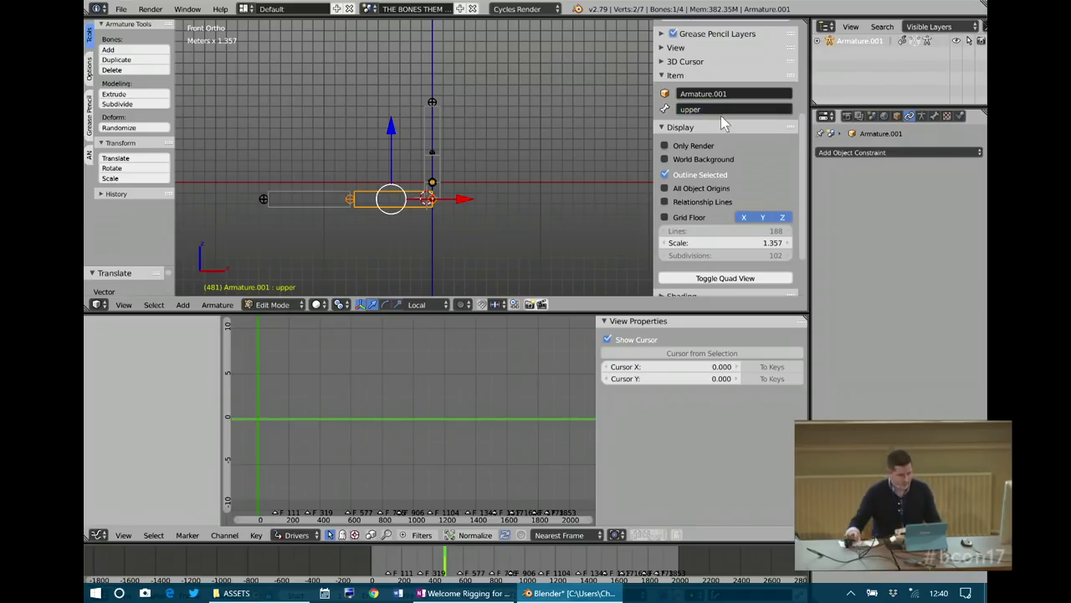
{"action": "right_click", "coordinate": [299, 206]}
{"action": "key", "text": "g"}
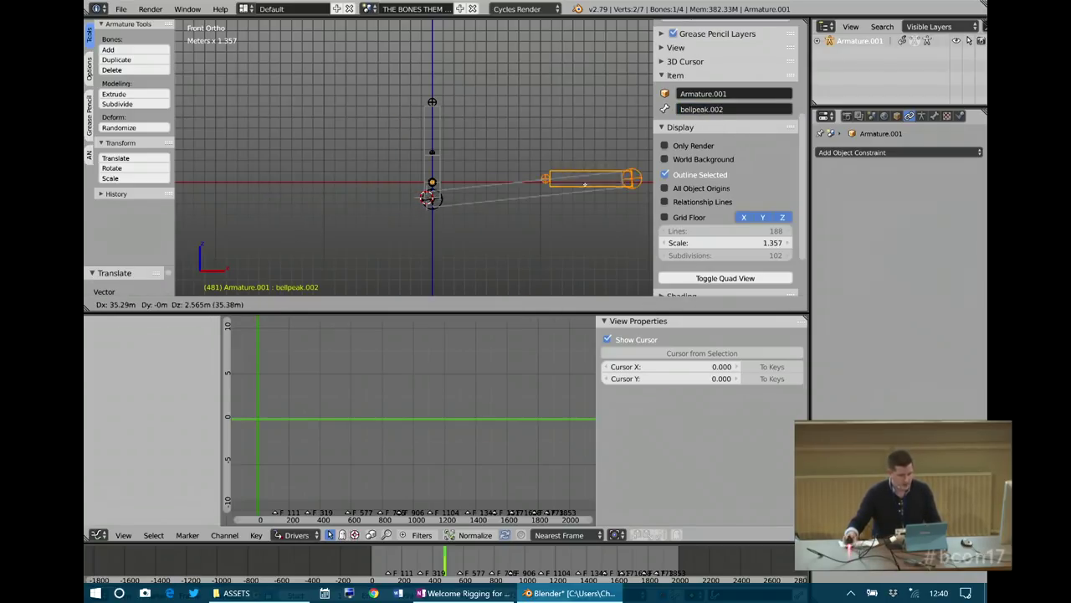
{"action": "right_click", "coordinate": [309, 206]}
{"action": "left_click", "coordinate": [746, 107]}
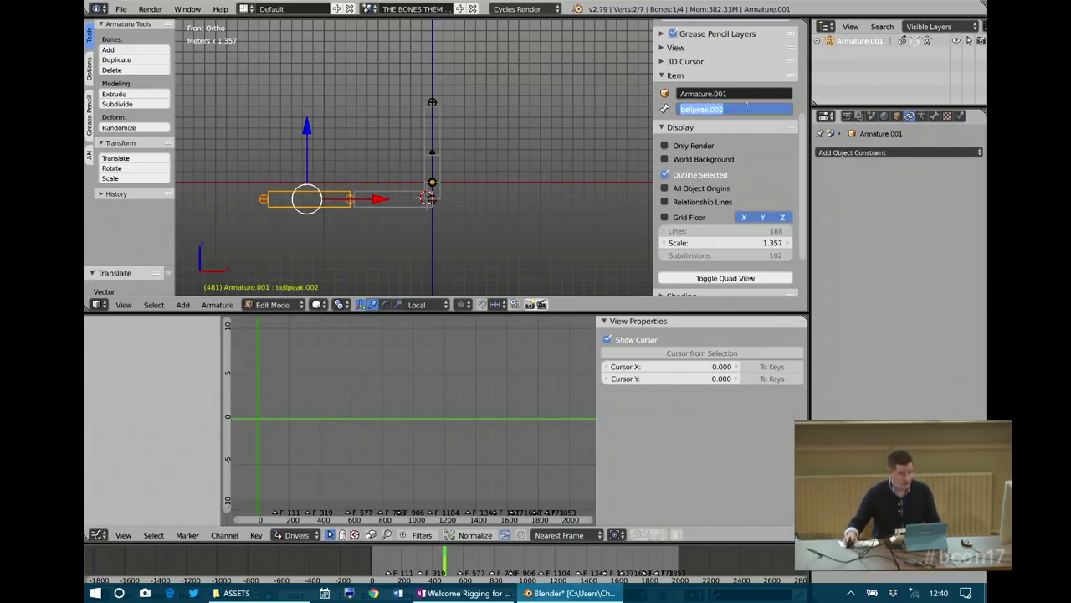
{"action": "type", "text": "lower"}
{"action": "key", "text": "Return"}
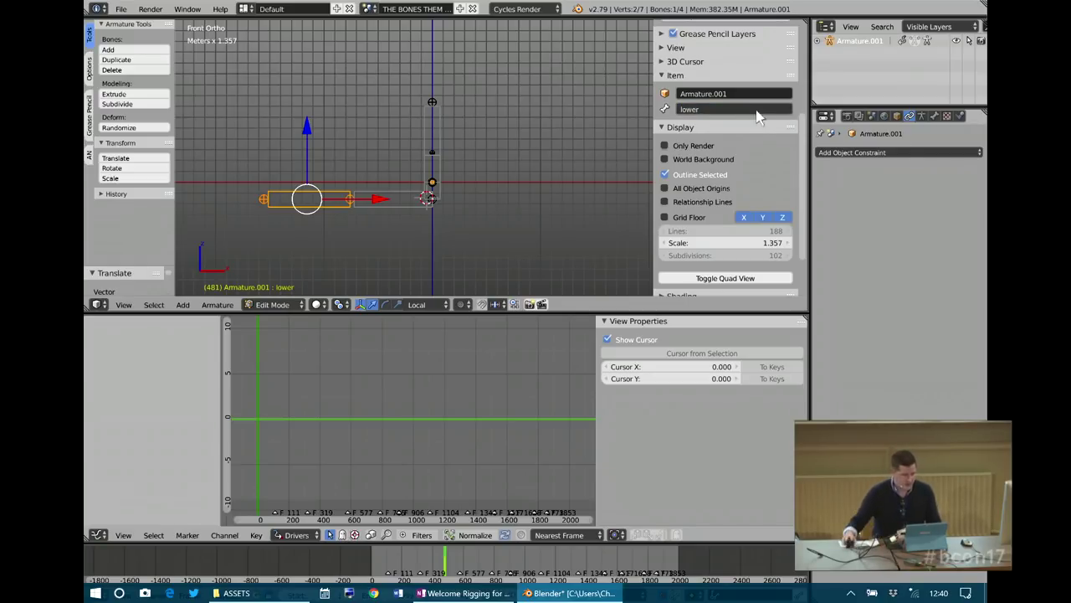
- Move the lower bone's outer joint slightly down and extrude an upright bone from the joint between upper and lower
{"action": "right_click", "coordinate": [264, 196]}
{"action": "left_click_drag", "start_coordinate": [263, 162], "coordinate": [263, 171]}
{"action": "right_click", "coordinate": [348, 192]}
{"action": "key", "text": "e"}
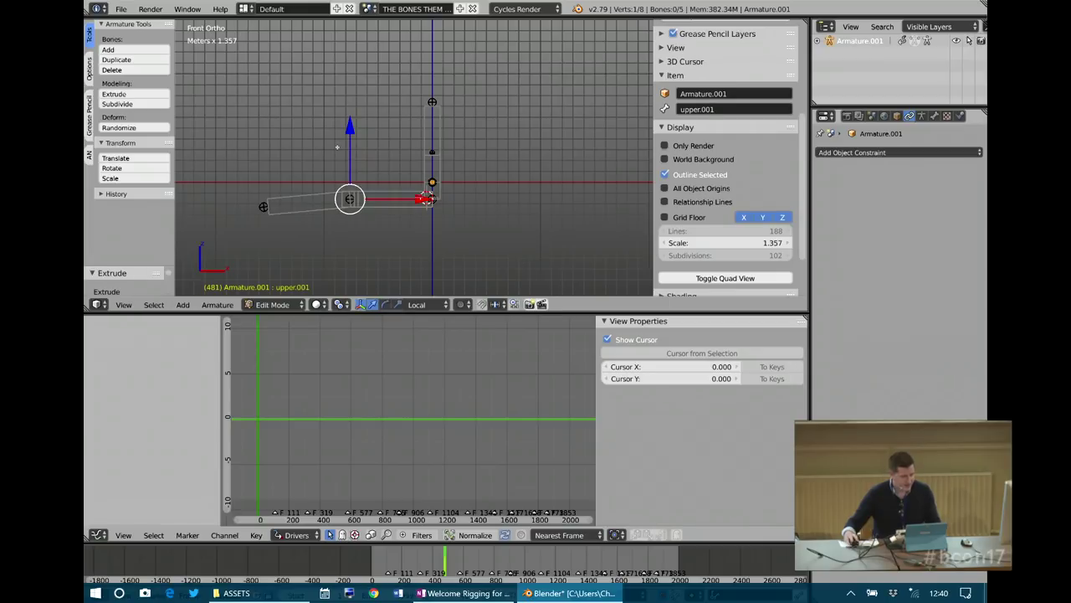
{"action": "left_click_drag", "start_coordinate": [346, 155], "coordinate": [347, 96]}
- Extrude a short upright bone from the outer tip of the lower bone
{"action": "right_click", "coordinate": [263, 200]}
{"action": "key", "text": "e"}
{"action": "right_click", "coordinate": [264, 207]}
{"action": "key", "text": "g"}
{"action": "left_click", "coordinate": [260, 147]}
{"action": "key", "text": "ctrl+z"}
{"action": "left_click_drag", "start_coordinate": [265, 162], "coordinate": [267, 117]}
- Rename the upright bone at the joint between upper and lower as ctrl
{"action": "left_click", "coordinate": [372, 167]}
{"action": "right_click", "coordinate": [350, 167]}
{"action": "left_click", "coordinate": [741, 110]}
{"action": "type", "text": "ctrl"}
{"action": "key", "text": "Return"}
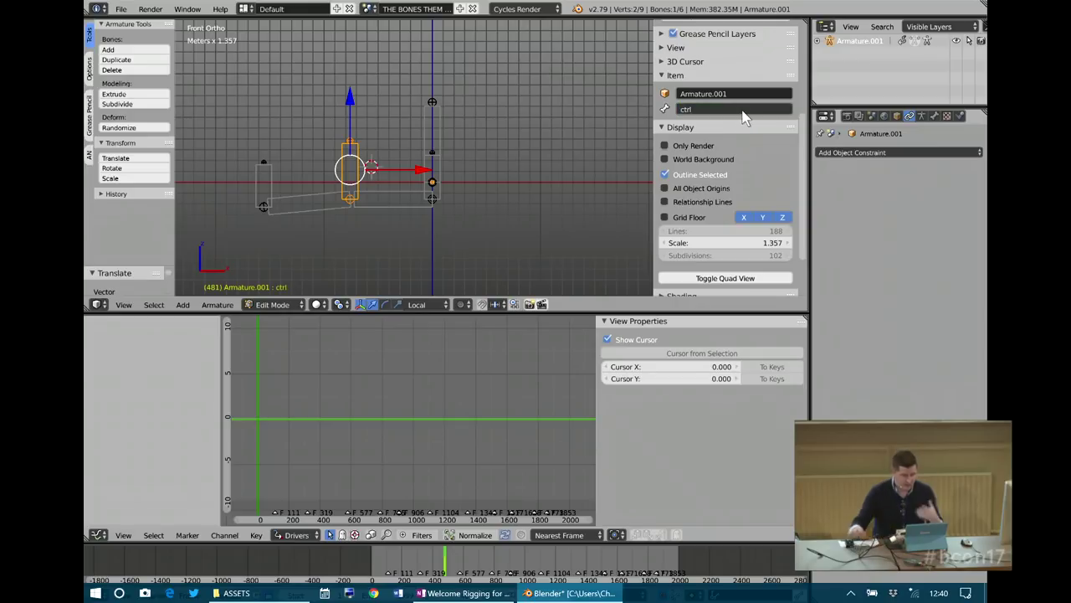
- Rename the upright bone at the outer tip of the lower bone as ctrl.001
{"action": "right_click", "coordinate": [268, 180]}
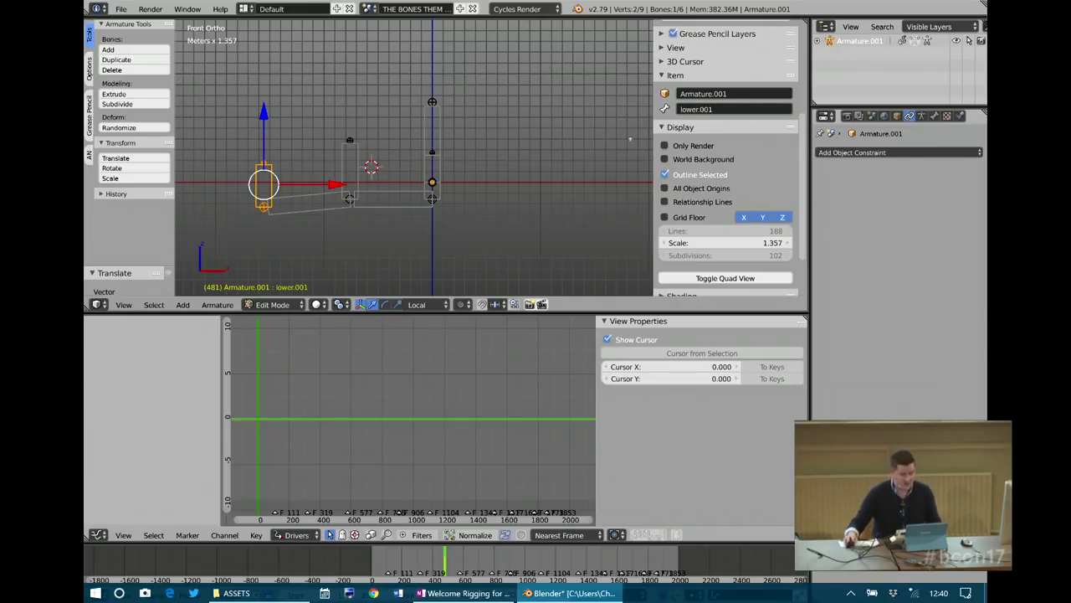
{"action": "left_click", "coordinate": [710, 109]}
{"action": "type", "text": "trl"}
{"action": "key", "text": "Return"}
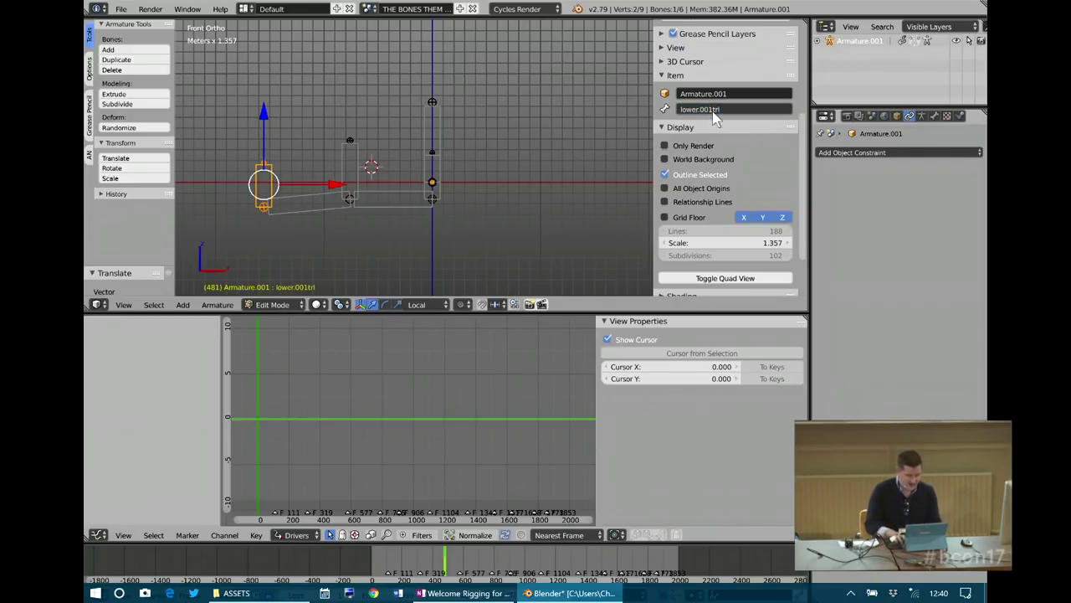
{"action": "left_click", "coordinate": [713, 112]}
{"action": "type", "text": "ctrl.001"}
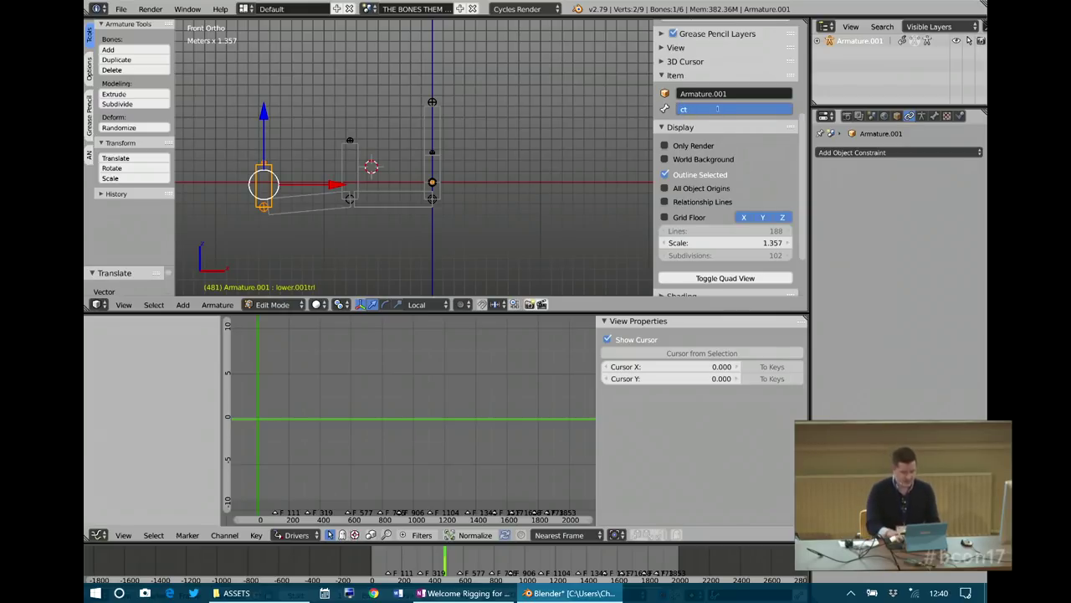
{"action": "key", "text": "Return"}
{"action": "double_click", "coordinate": [717, 110]}
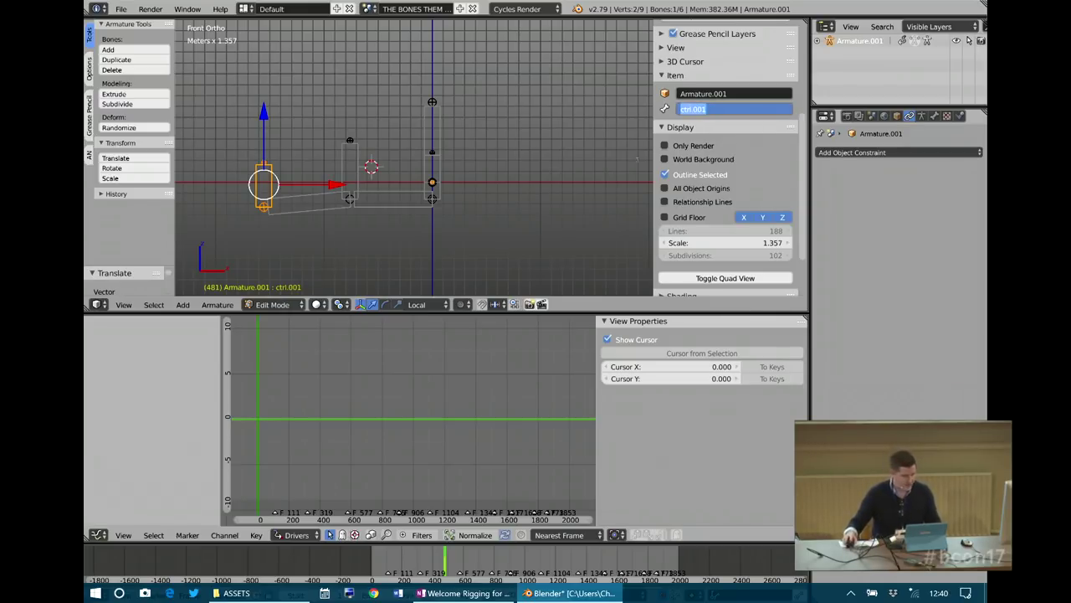
{"action": "type", "text": "ctrl"}
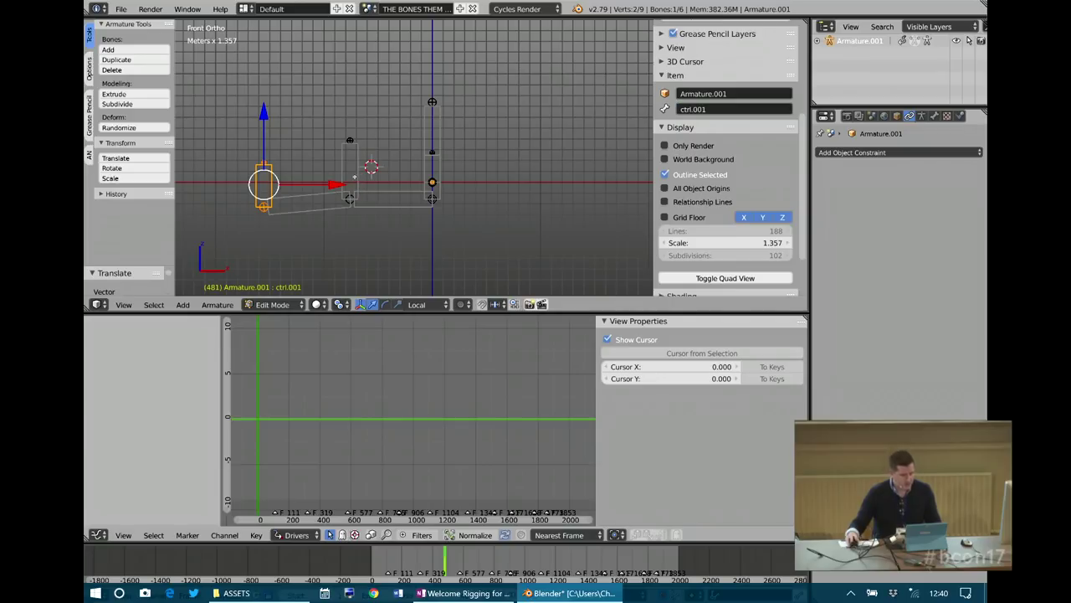
{"action": "key", "text": "Return"}
- Parent the ctrl bone to the ROOT bone with Keep Offset
{"action": "right_click", "coordinate": [270, 185], "text": "shift"}
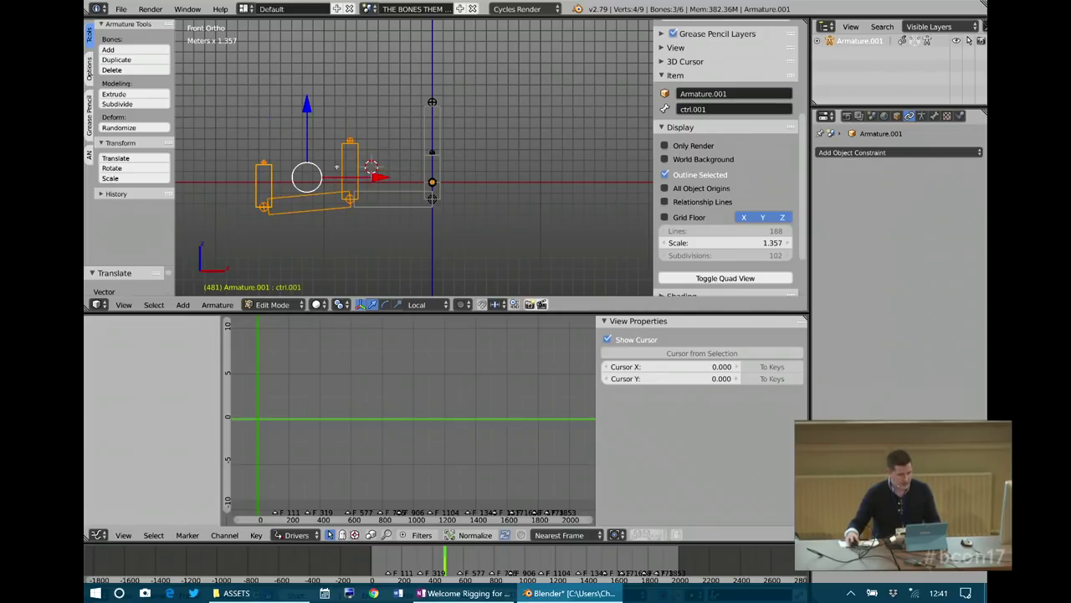
{"action": "right_click", "coordinate": [350, 163]}
{"action": "right_click", "coordinate": [425, 126], "text": "shift"}
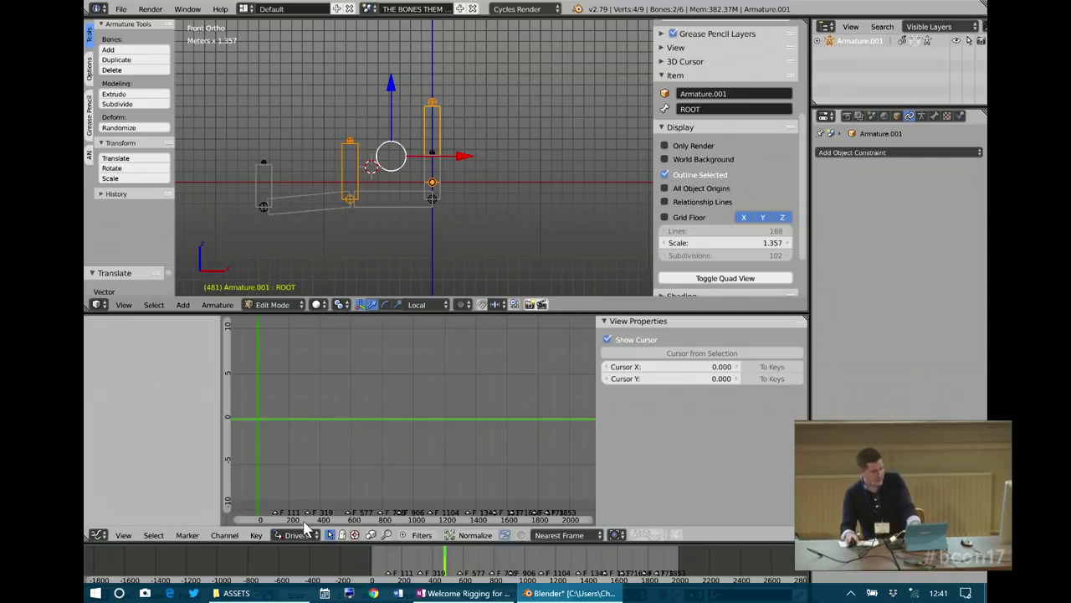
{"action": "key", "text": "ctrl+p"}
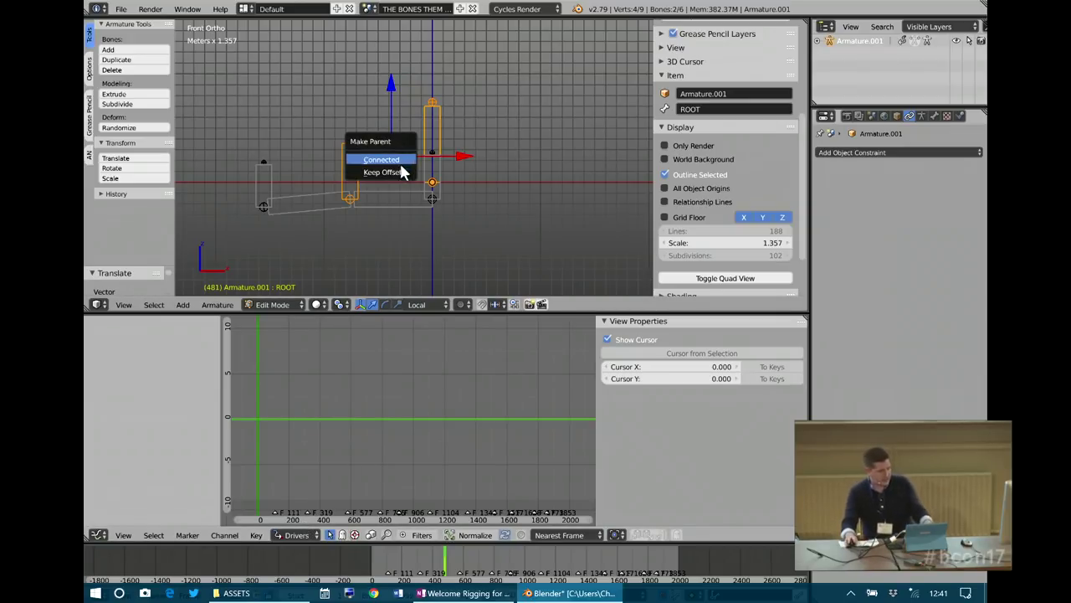
{"action": "left_click", "coordinate": [400, 161]}
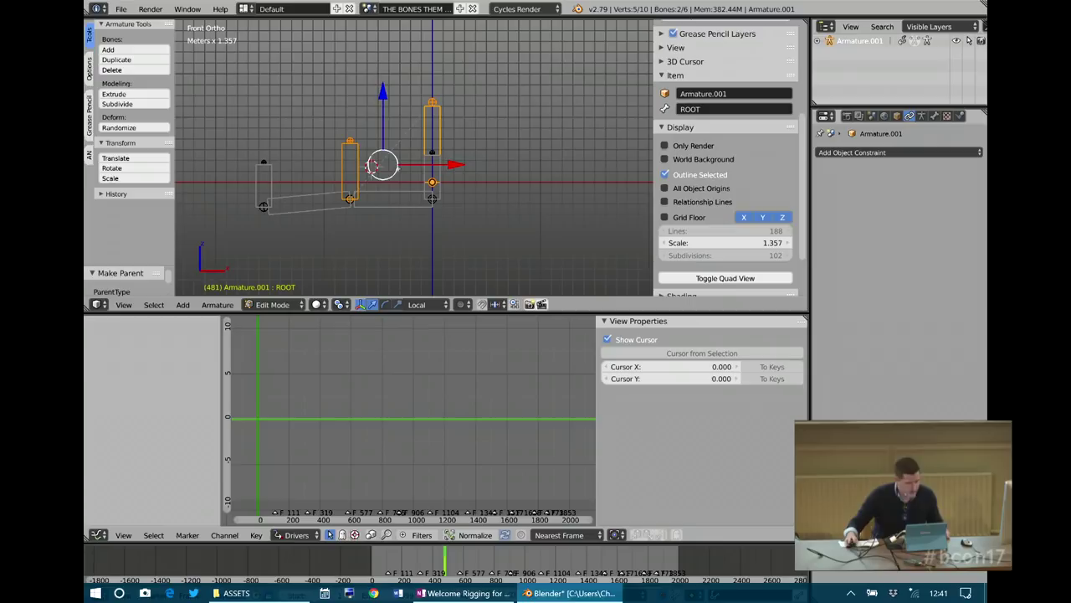
- Parent the ctrl.001 bone to the ROOT bone with Keep Offset
{"action": "right_click", "coordinate": [263, 178]}
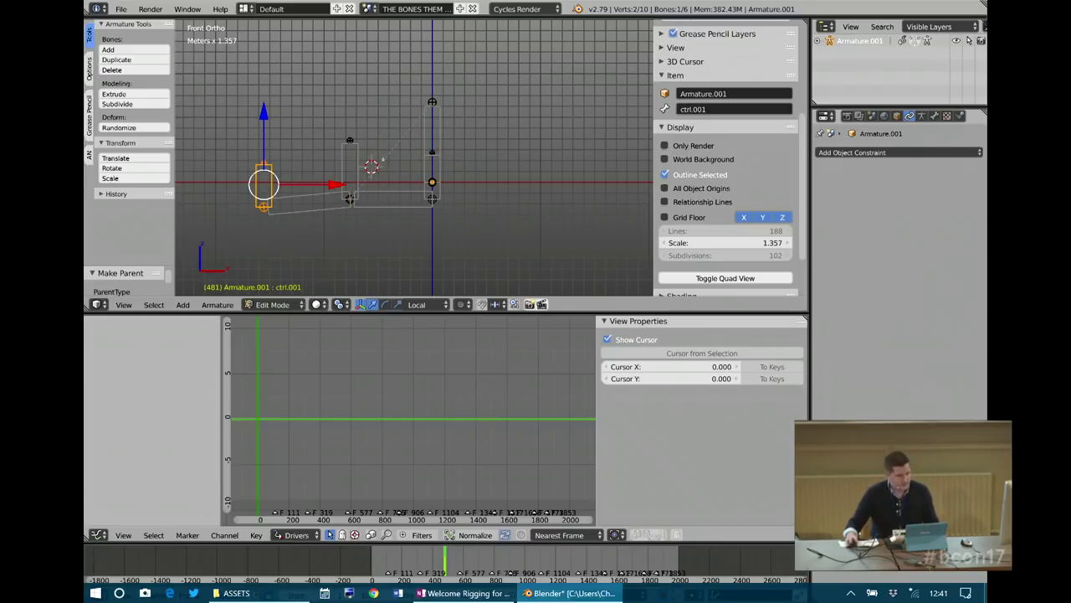
{"action": "right_click", "coordinate": [423, 134], "text": "shift"}
{"action": "key", "text": "ctrl+p"}
{"action": "left_click", "coordinate": [425, 137]}
- Parent the bellpeak bone to the ROOT bone with Keep Offset, and select the upper bone
{"action": "right_click", "coordinate": [436, 173]}
{"action": "right_click", "coordinate": [441, 142], "text": "shift"}
{"action": "key", "text": "ctrl+p"}
{"action": "left_click", "coordinate": [423, 140]}
{"action": "right_click", "coordinate": [406, 196]}
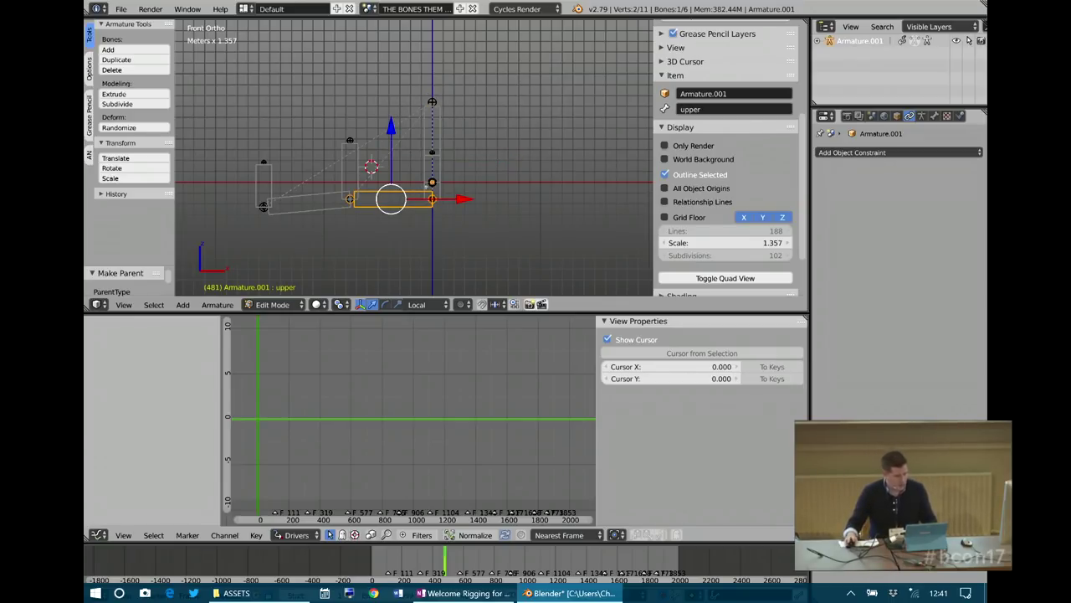
- Parent the upper bone to the bellpeak bone with Keep Offset, and switch the armature to Pose Mode
{"action": "right_click", "coordinate": [439, 189], "text": "shift"}
{"action": "key", "text": "ctrl+p"}
{"action": "left_click", "coordinate": [436, 185]}
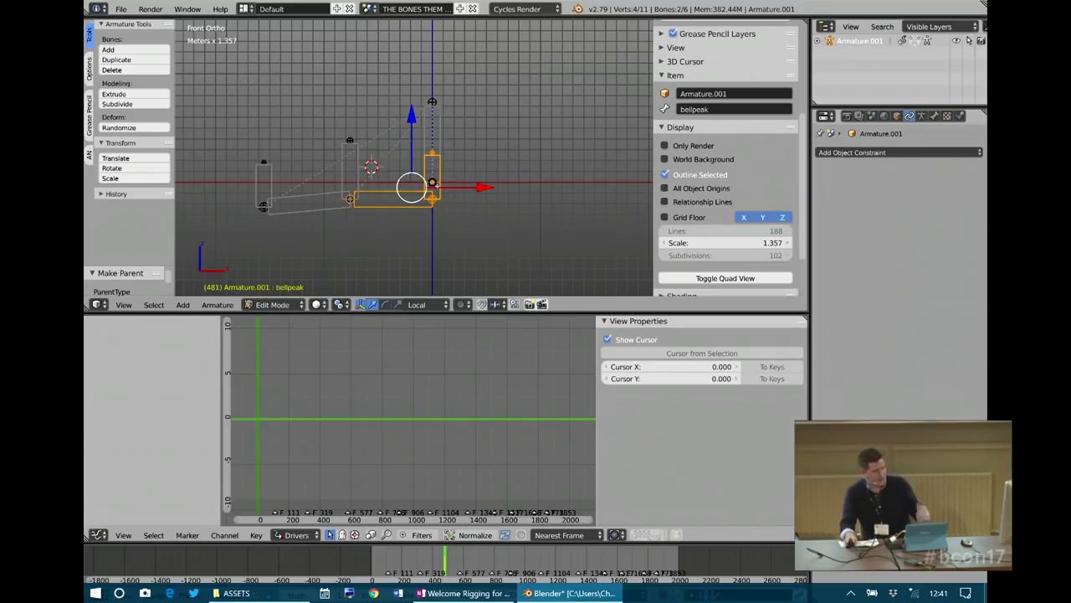
{"action": "left_click", "coordinate": [276, 304]}
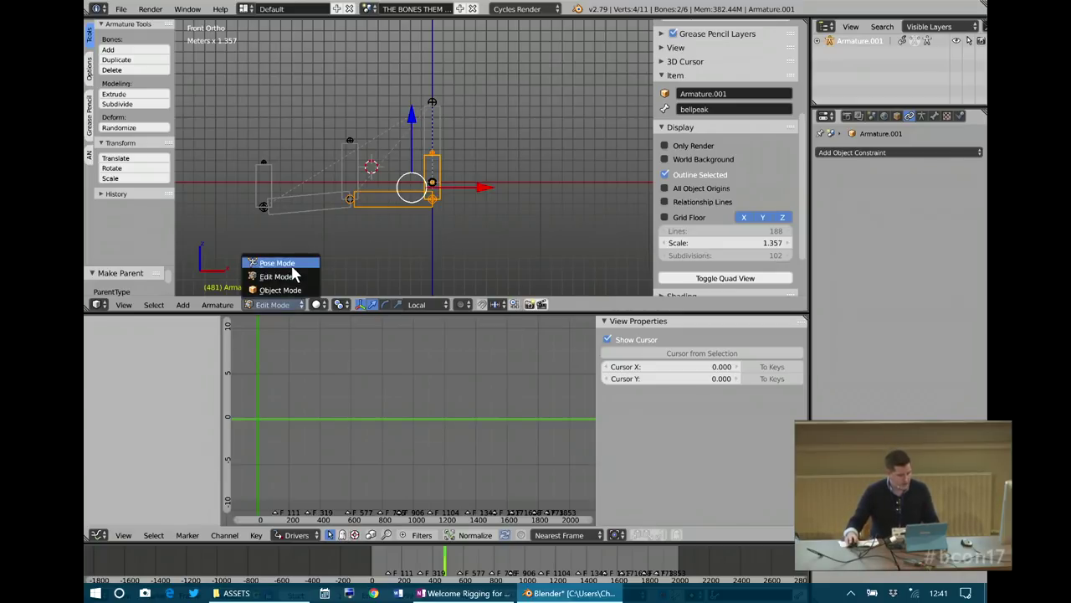
{"action": "left_click", "coordinate": [280, 289]}
- Raise the ctrl and ctrl.001 bones to test them, and clear the pose location of both
{"action": "right_click", "coordinate": [359, 170]}
{"action": "left_click_drag", "start_coordinate": [348, 151], "coordinate": [344, 117]}
{"action": "right_click", "coordinate": [277, 180]}
{"action": "left_click_drag", "start_coordinate": [267, 173], "coordinate": [266, 131]}
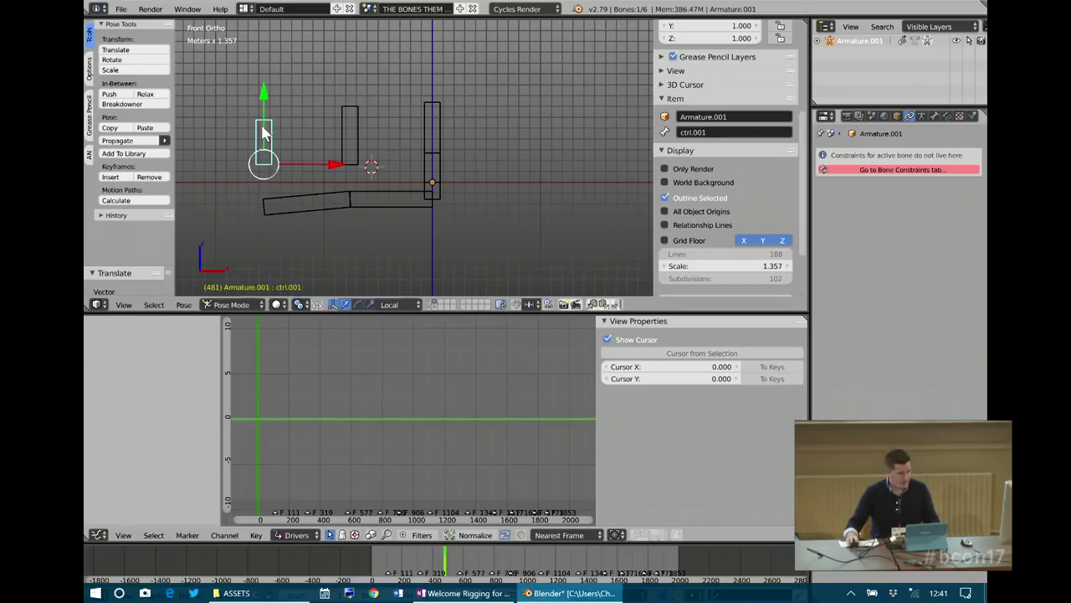
{"action": "right_click", "coordinate": [346, 151], "text": "shift"}
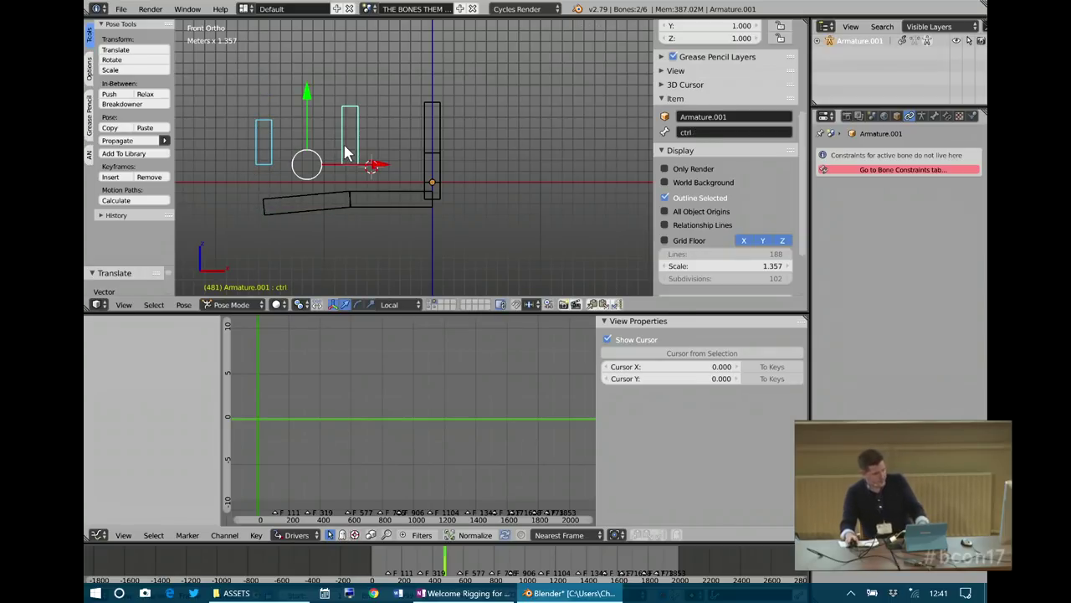
{"action": "key", "text": "ctrl+r"}
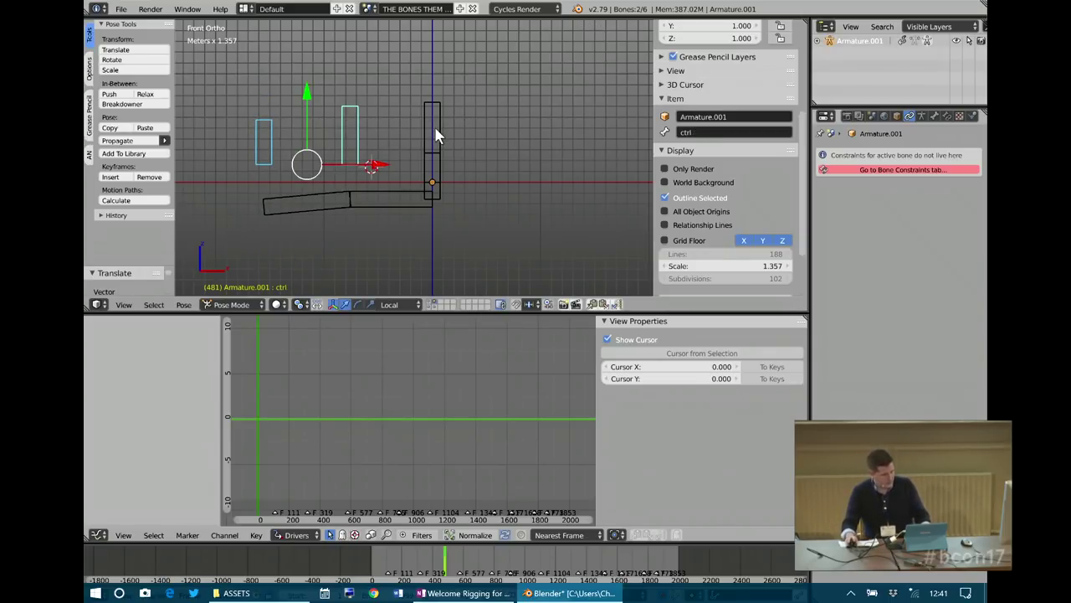
{"action": "key", "text": "alt+g"}
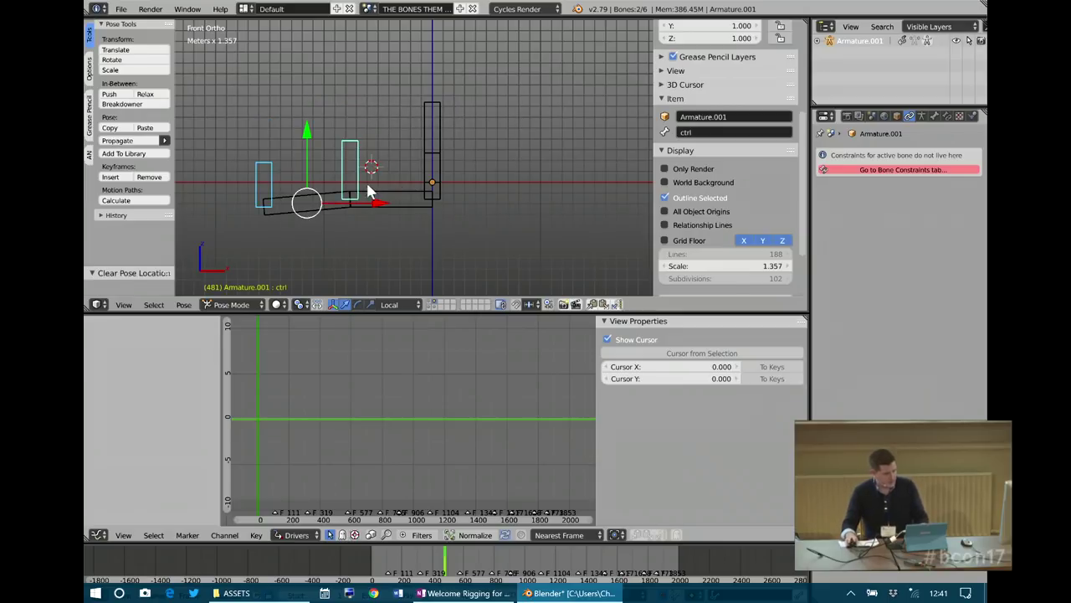
- Add a Damped Track constraint to the upper bone, targeting the ctrl bone of Armature.001
{"action": "right_click", "coordinate": [358, 171]}
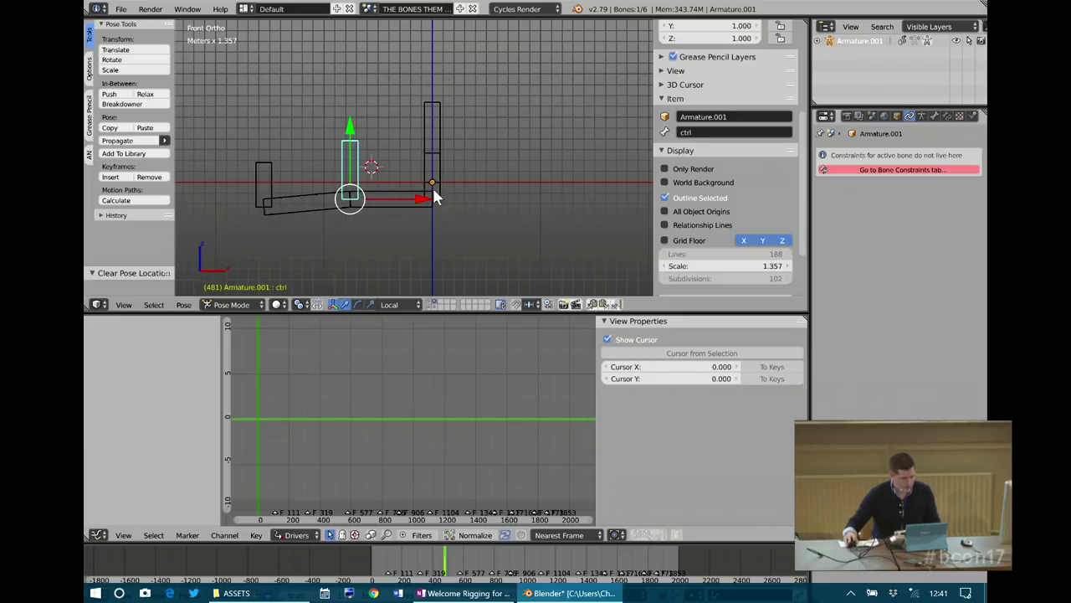
{"action": "right_click", "coordinate": [390, 195]}
{"action": "left_click", "coordinate": [947, 117]}
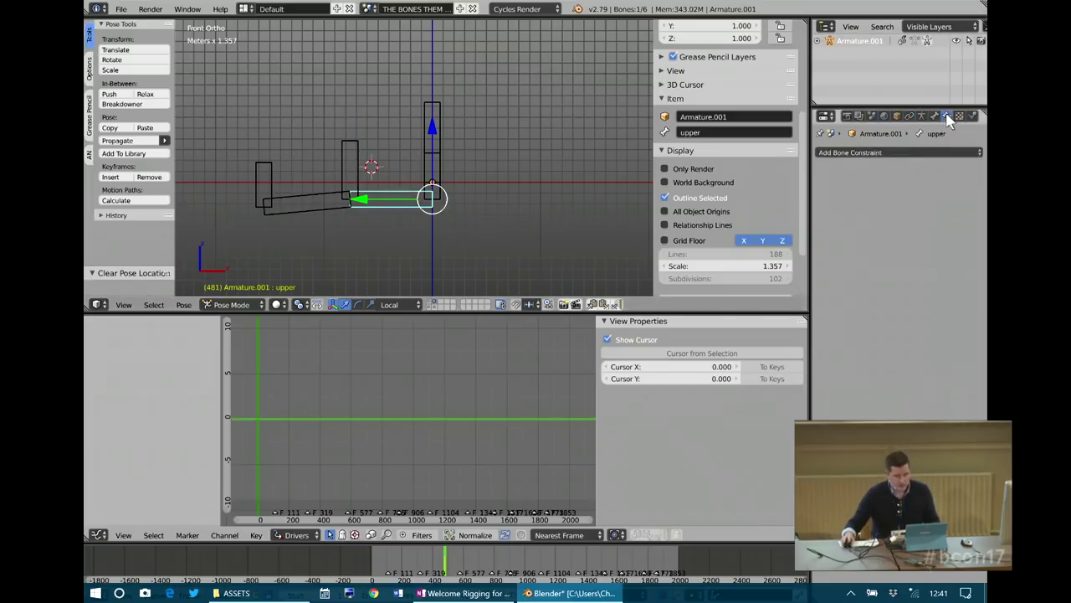
{"action": "left_click", "coordinate": [870, 153]}
{"action": "left_click", "coordinate": [870, 189]}
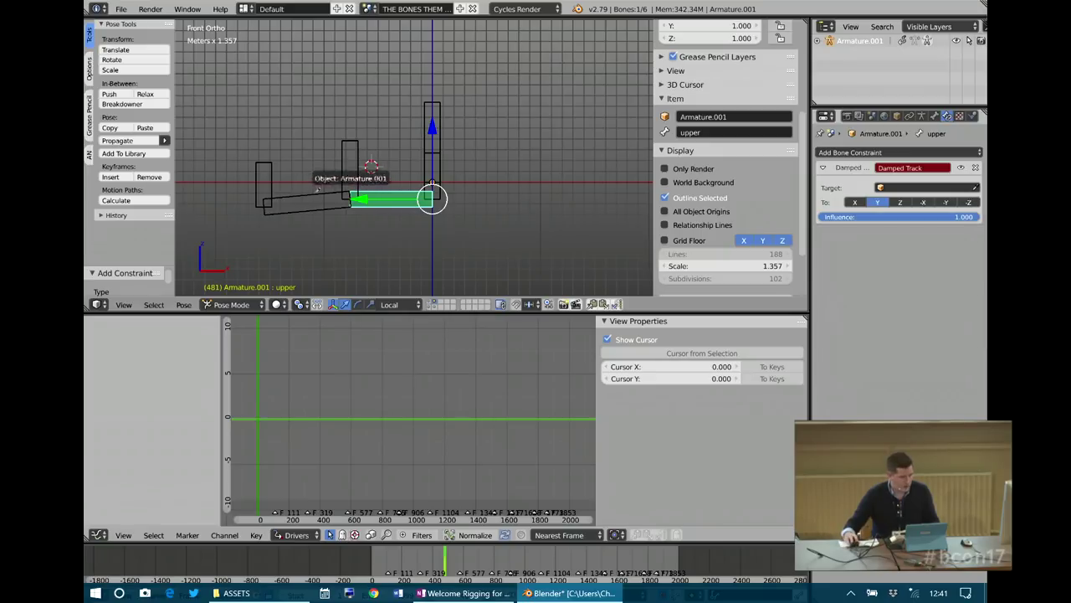
{"action": "left_click", "coordinate": [356, 167]}
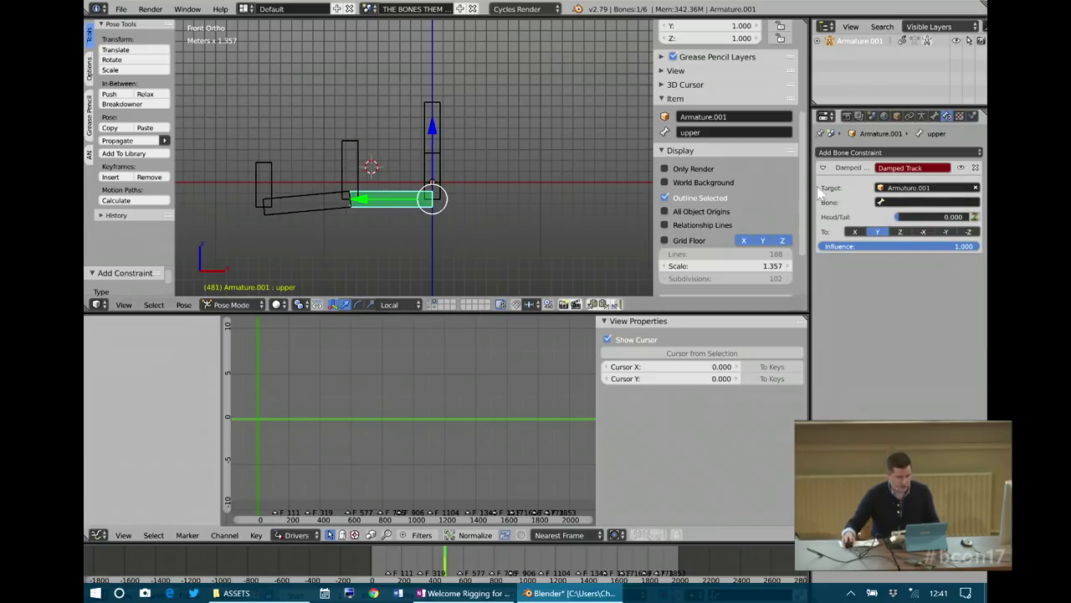
{"action": "left_click", "coordinate": [909, 201]}
{"action": "type", "text": "CTR"}
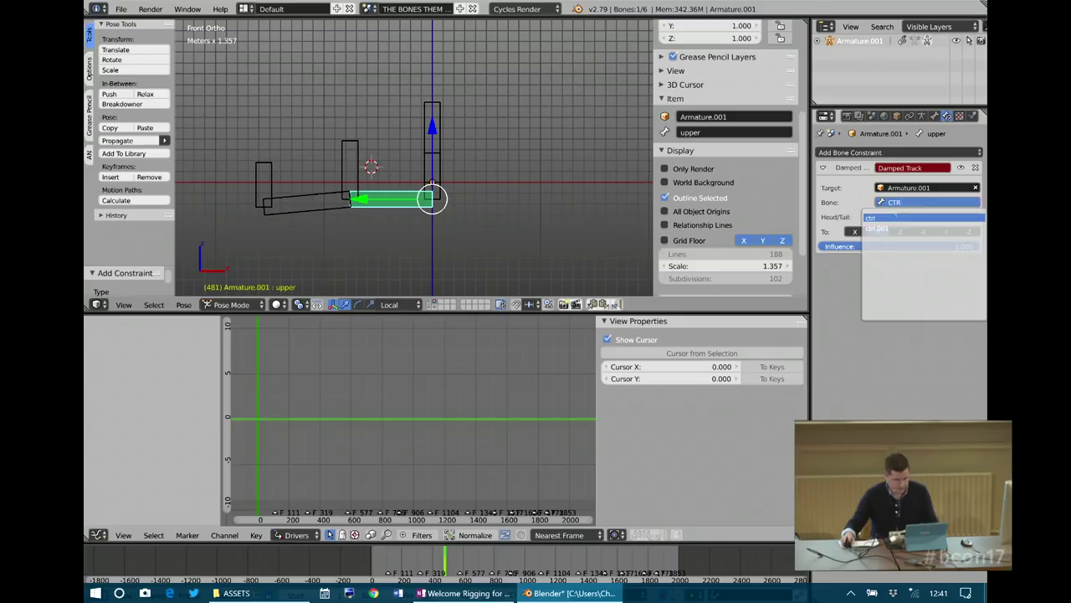
{"action": "left_click", "coordinate": [895, 217]}
- Add a Damped Track constraint to the lower bone, targeting the ctrl.001 bone of Armature.001
{"action": "right_click", "coordinate": [333, 202]}
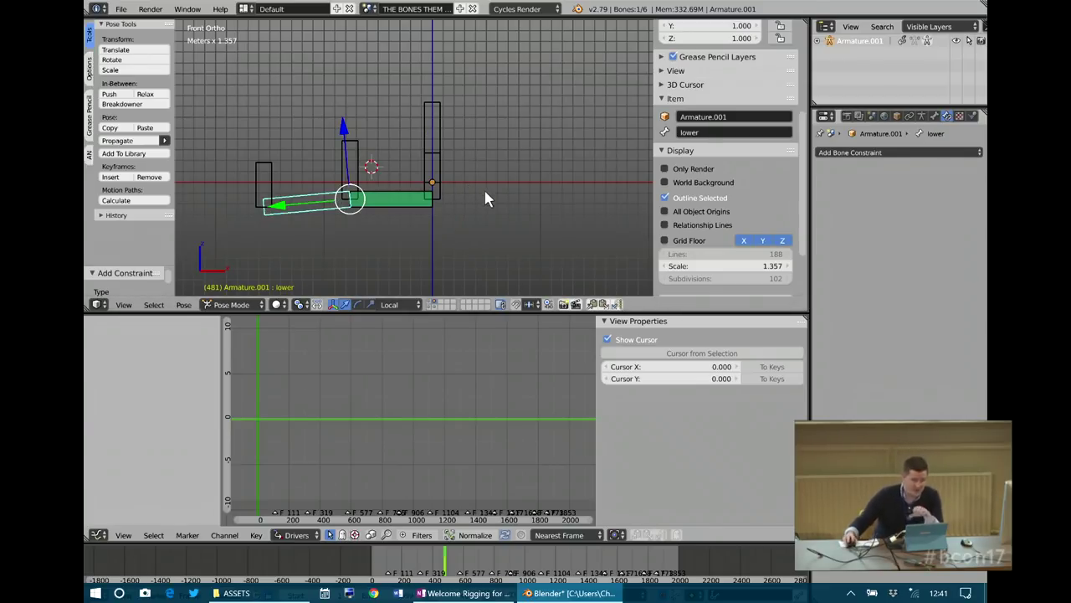
{"action": "left_click", "coordinate": [845, 152]}
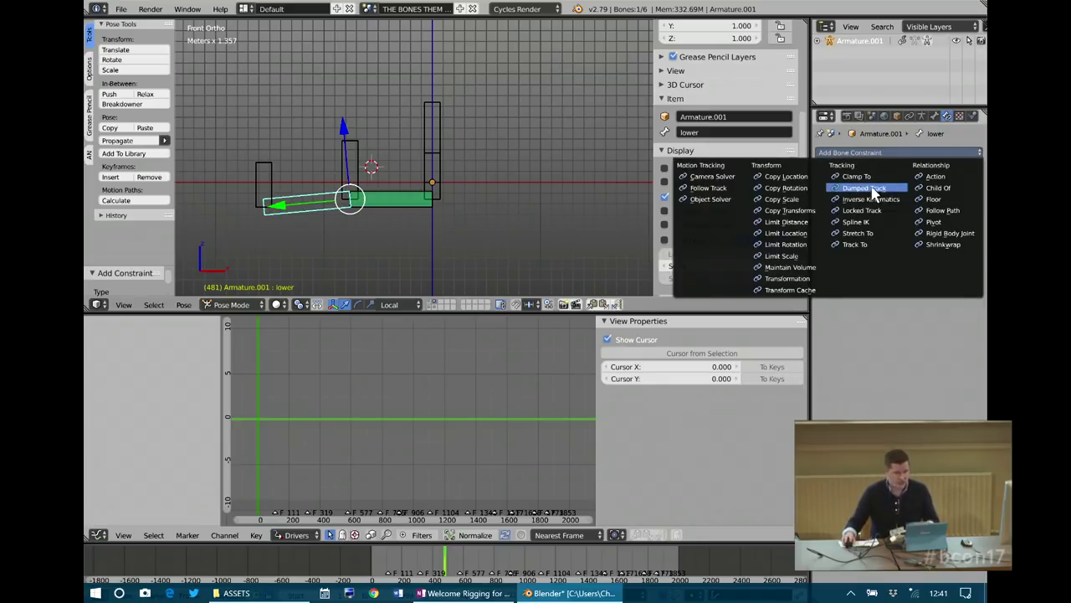
{"action": "left_click", "coordinate": [870, 187]}
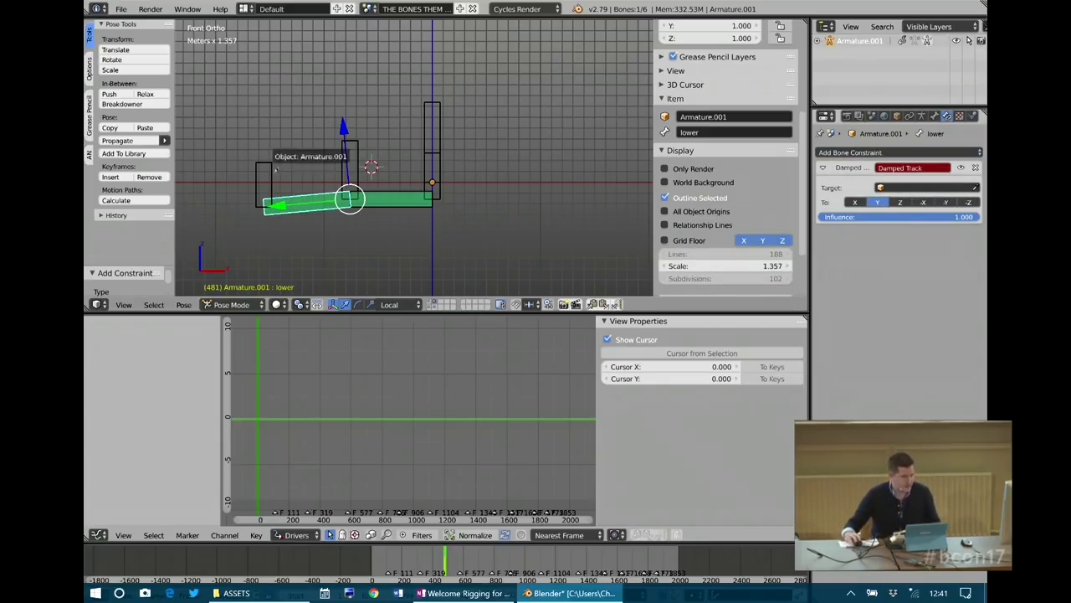
{"action": "left_click", "coordinate": [315, 180]}
{"action": "left_click", "coordinate": [927, 202]}
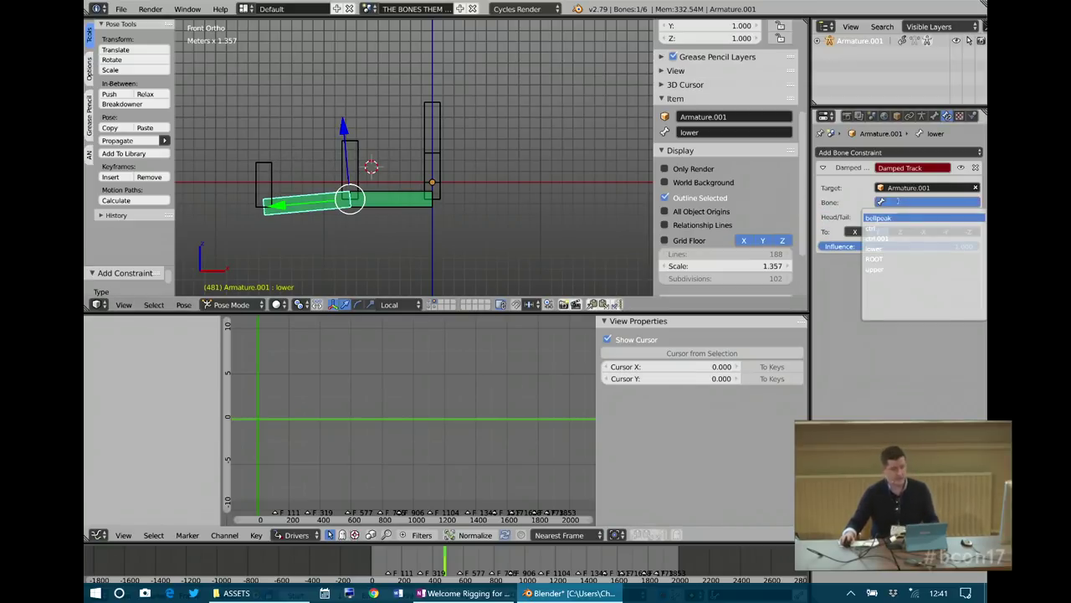
{"action": "type", "text": "c"}
{"action": "key", "text": "Down"}
{"action": "key", "text": "Return"}
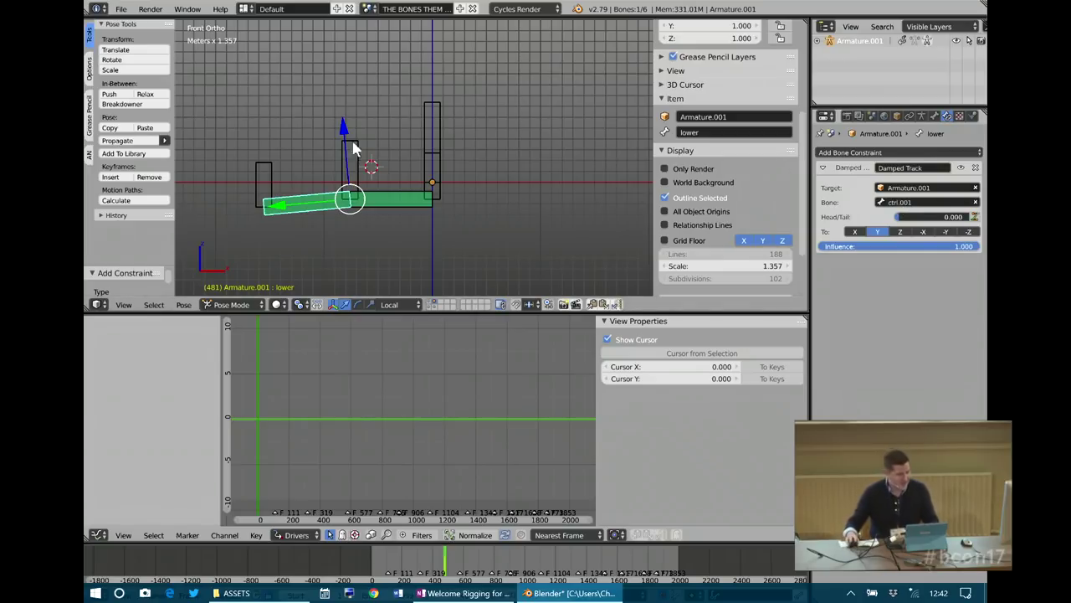
- Test the tracking by moving the ctrl, ctrl.001 and bellpeak bones around in the pose
{"action": "right_click", "coordinate": [351, 166]}
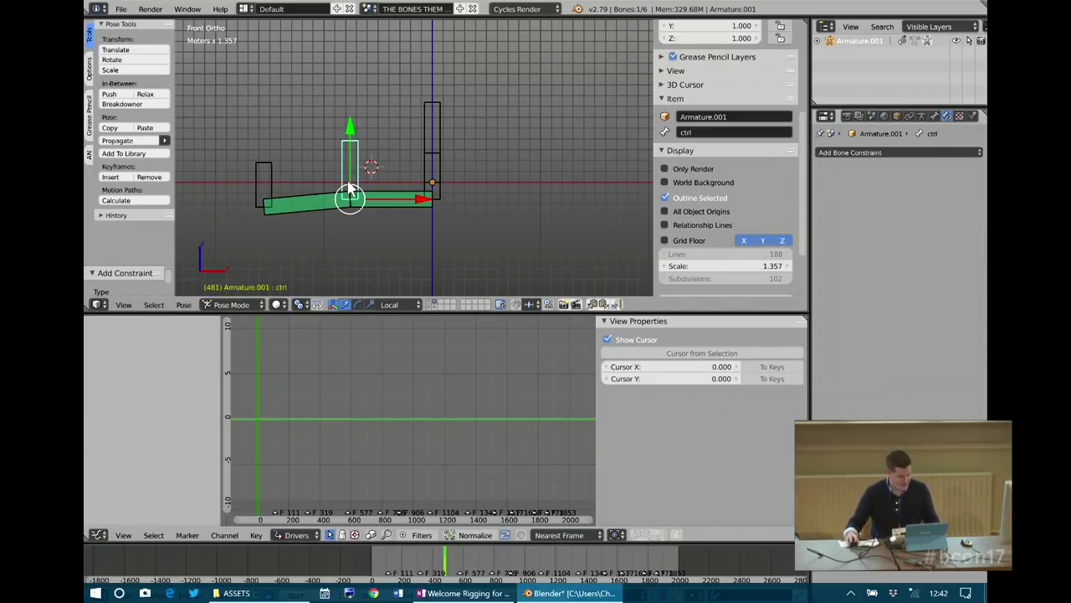
{"action": "key", "text": "g"}
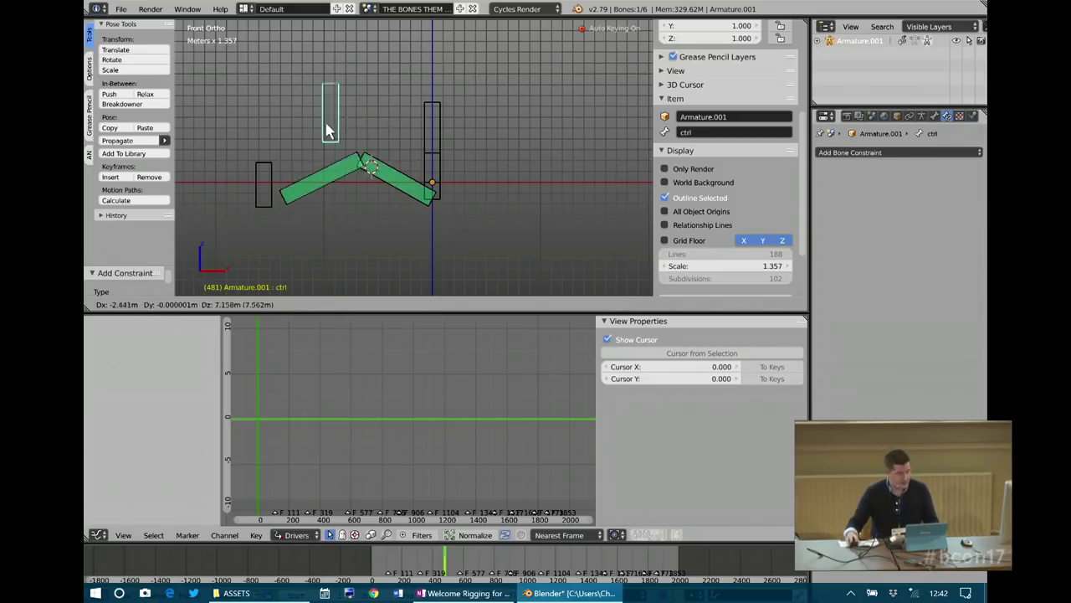
{"action": "left_click", "coordinate": [335, 136]}
{"action": "right_click", "coordinate": [265, 189]}
{"action": "key", "text": "g"}
{"action": "left_click", "coordinate": [273, 149]}
{"action": "right_click", "coordinate": [434, 183]}
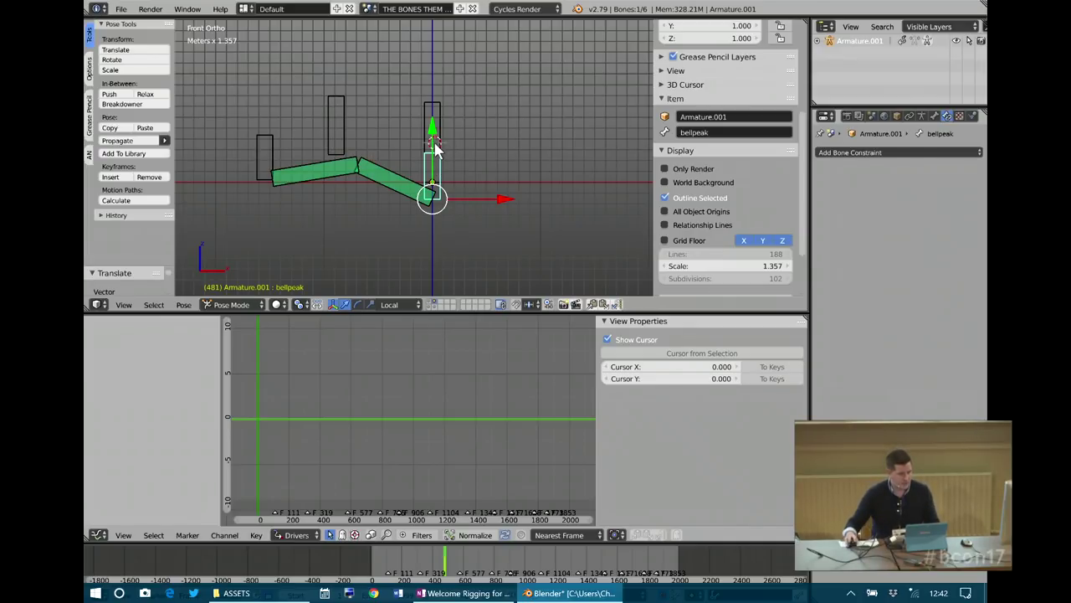
{"action": "left_click_drag", "start_coordinate": [433, 149], "coordinate": [408, 121]}
- Clear the location, rotation and scale of all bones, and undo a trial downward move of the whole rig
{"action": "key", "text": "a"}
{"action": "key", "text": "alt+g"}
{"action": "key", "text": "alt+r"}
{"action": "key", "text": "alt+s"}
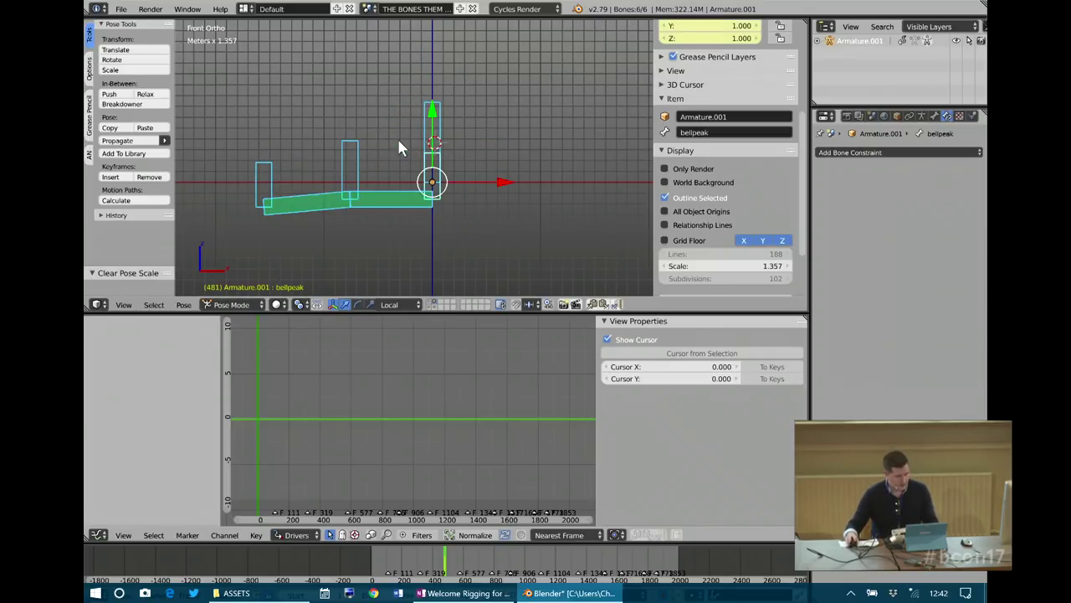
{"action": "left_click_drag", "start_coordinate": [434, 148], "coordinate": [434, 191]}
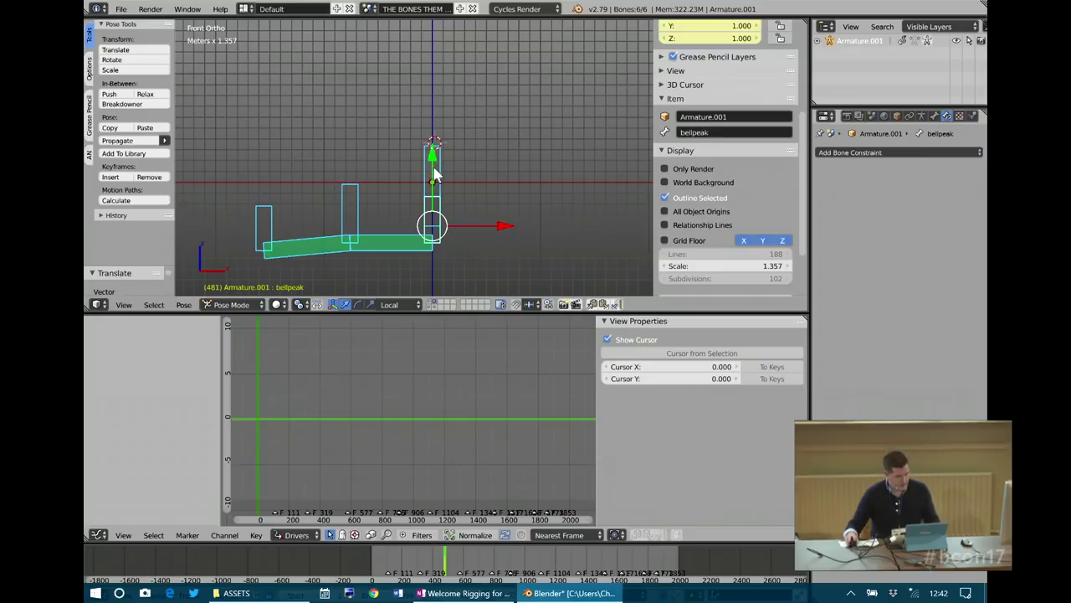
{"action": "key", "text": "ctrl+z"}
- In Edit Mode, extrude two chained bones from the upper bone's head: one to about X -10.3 m, Z -1.08 m, the other to the ctrl.001 base
{"action": "right_click", "coordinate": [435, 197]}
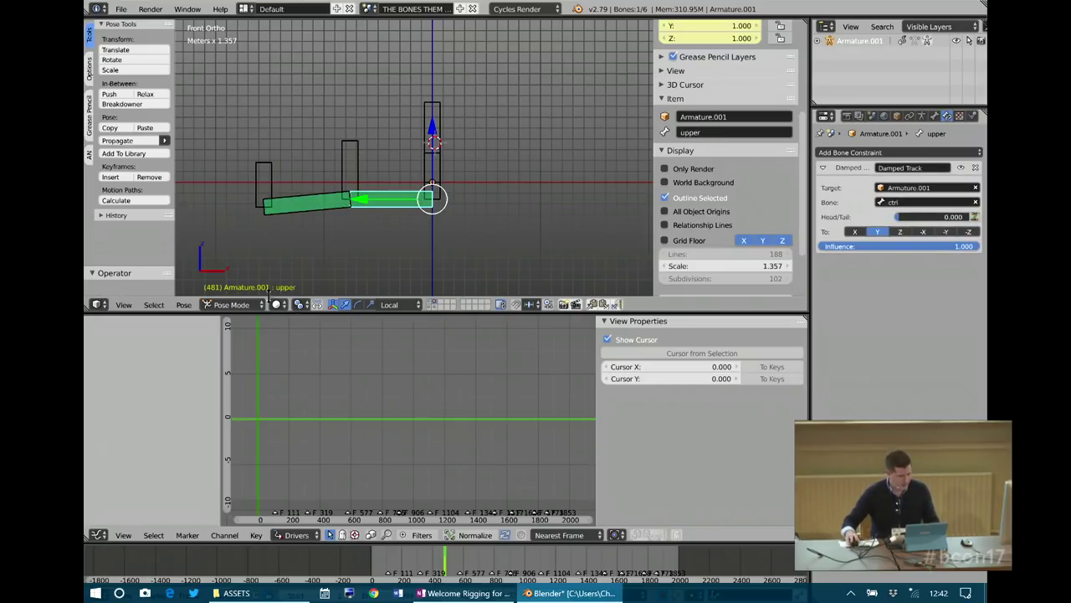
{"action": "key", "text": "Tab"}
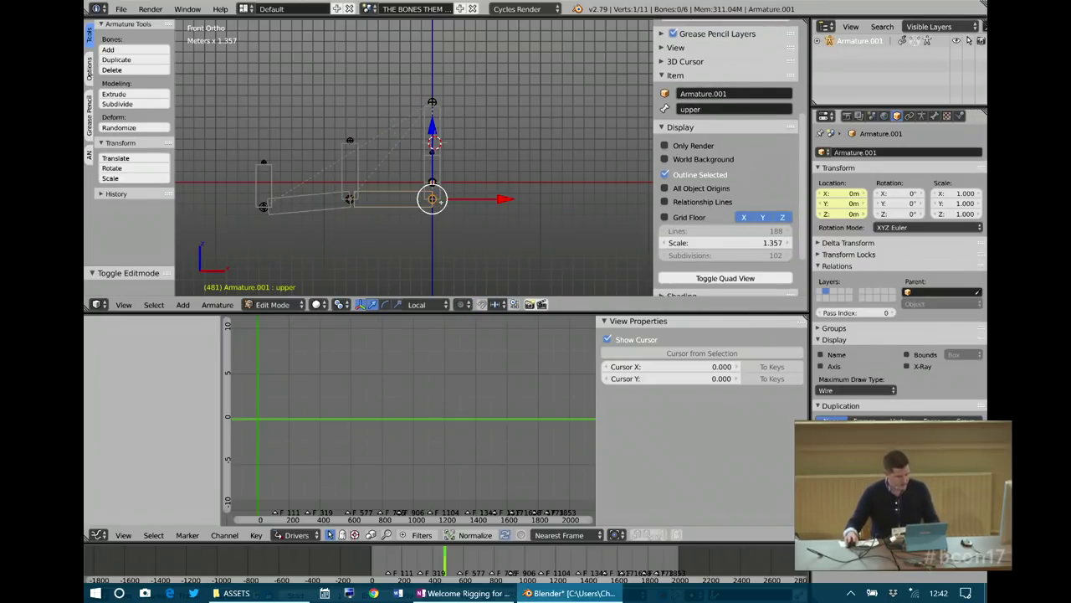
{"action": "key", "text": "e"}
{"action": "key", "text": "x"}
{"action": "key", "text": "x"}
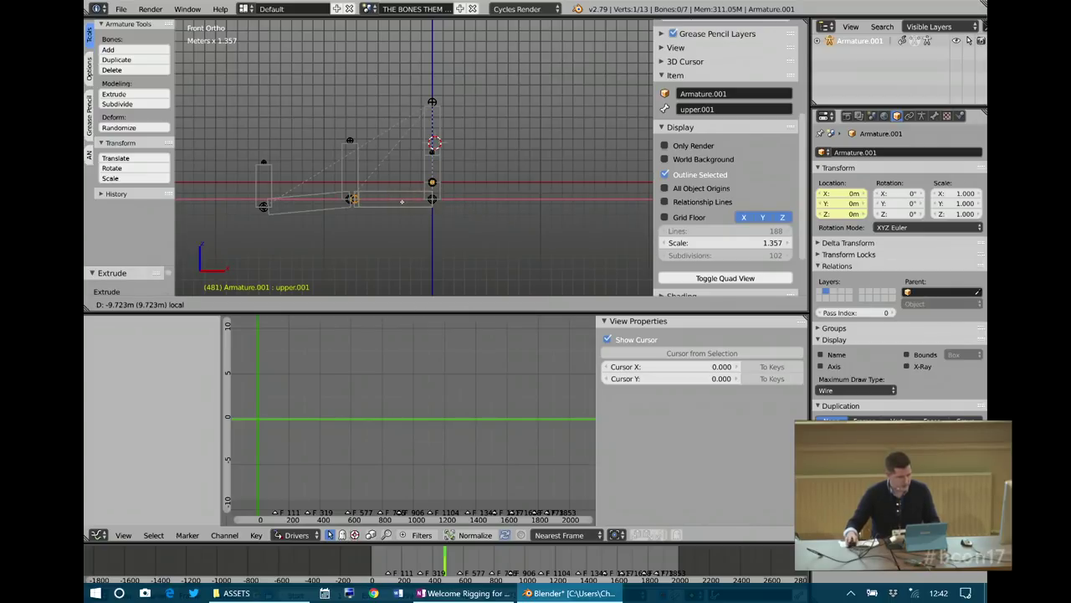
{"action": "left_click", "coordinate": [372, 196]}
{"action": "left_click", "coordinate": [352, 178]}
{"action": "left_click_drag", "start_coordinate": [353, 172], "coordinate": [354, 163]}
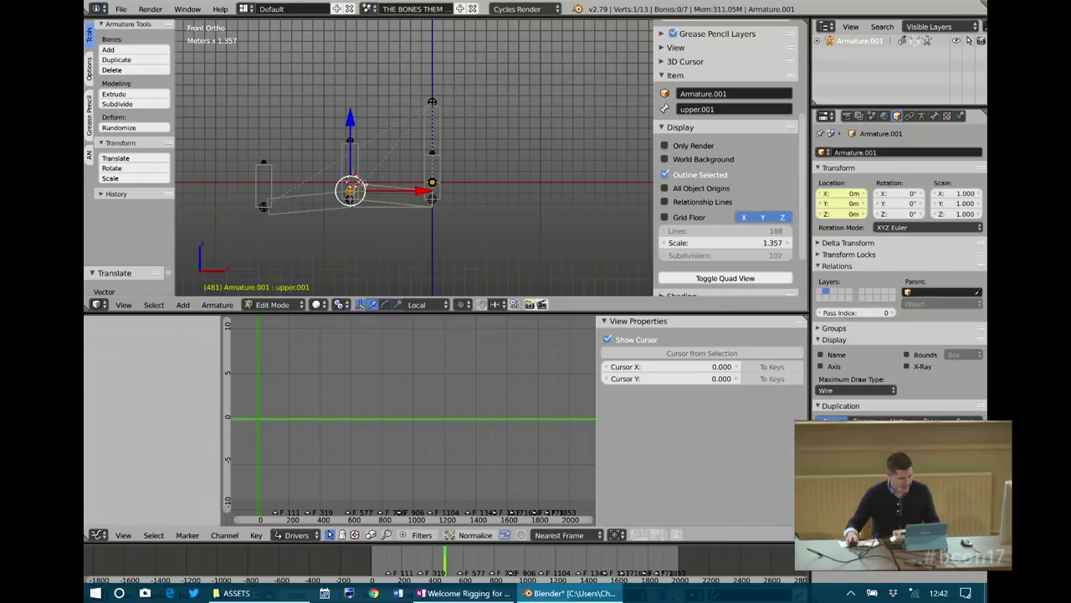
{"action": "key", "text": "e"}
{"action": "left_click", "coordinate": [268, 193]}
- Enlarge the B-Bone display thickness of the two extruded bones so they are wider than the upper and lower bones
{"action": "right_click_drag", "start_coordinate": [373, 186], "coordinate": [356, 138]}
{"action": "left_click", "coordinate": [391, 195]}
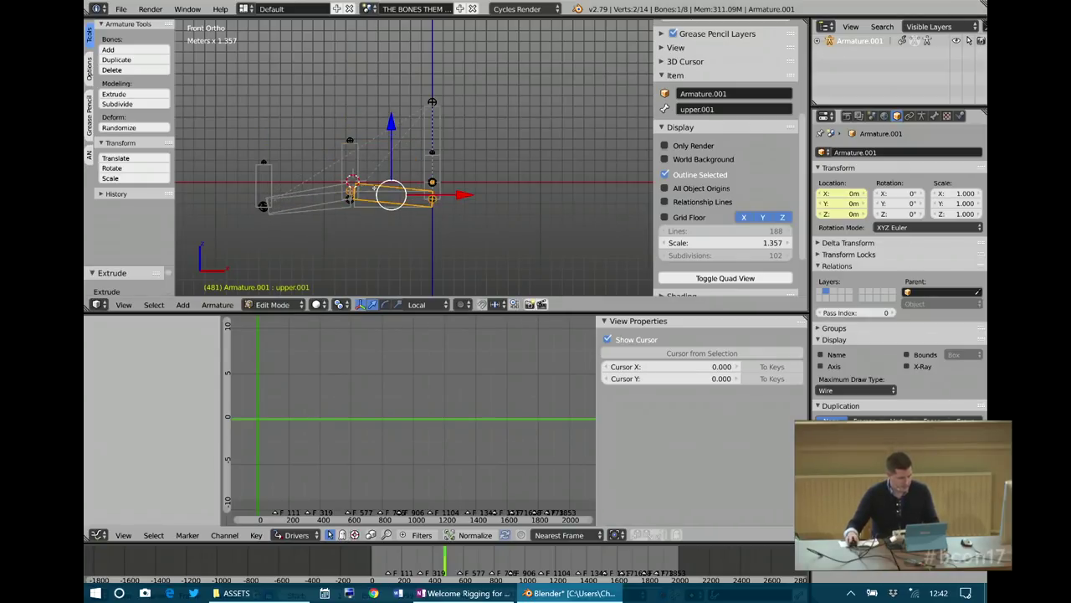
{"action": "key", "text": "ctrl+alt+s"}
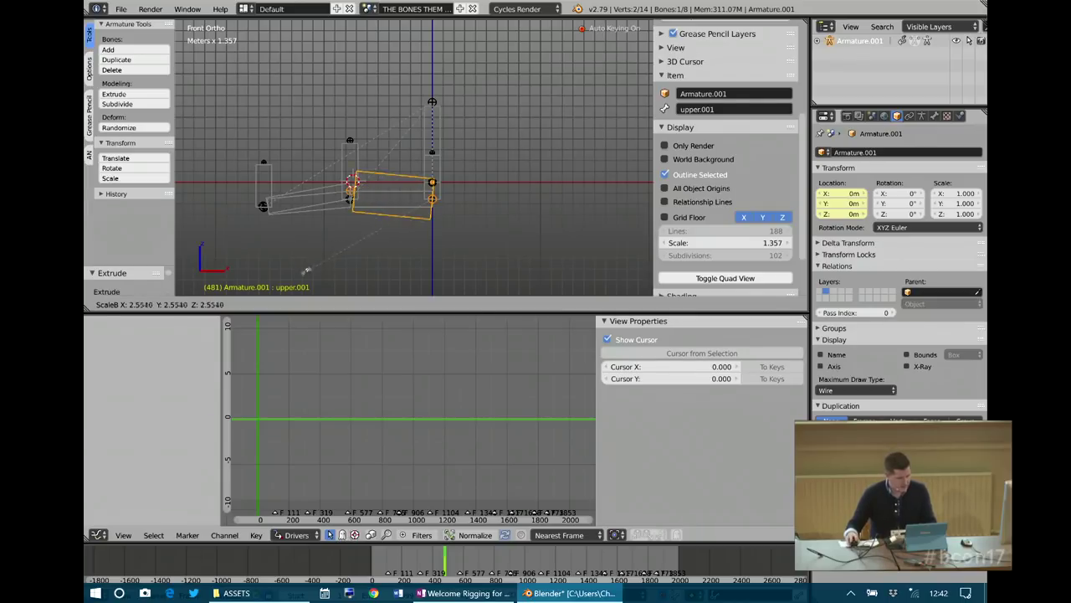
{"action": "left_click", "coordinate": [332, 171]}
{"action": "right_click", "coordinate": [329, 187]}
{"action": "key", "text": "ctrl+alt+s"}
{"action": "left_click", "coordinate": [328, 226]}
{"action": "right_click", "coordinate": [418, 216], "text": "shift"}
{"action": "right_click", "coordinate": [420, 216]}
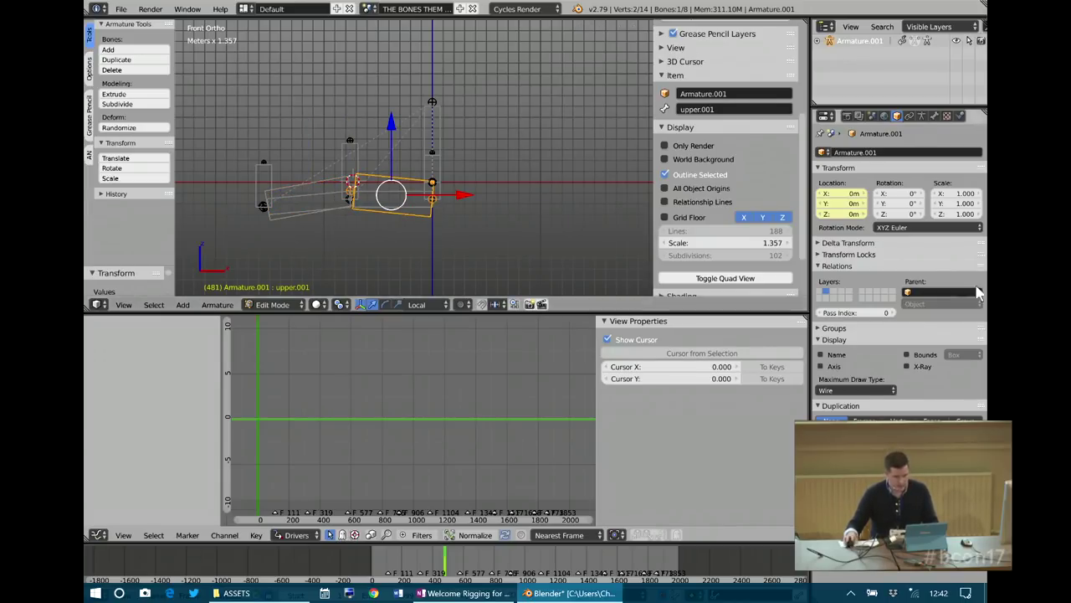
- Set the Bendy Bones segments of the upper.001 bone to 6
{"action": "left_click", "coordinate": [921, 115]}
{"action": "left_click", "coordinate": [934, 116]}
{"action": "left_click", "coordinate": [883, 245]}
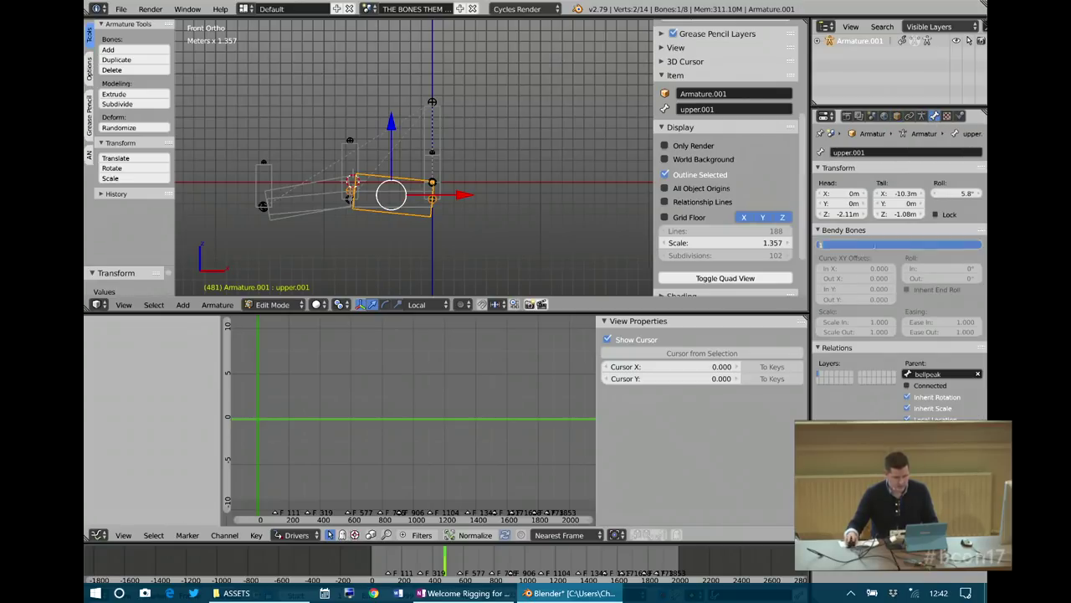
{"action": "type", "text": "6"}
{"action": "key", "text": "Return"}
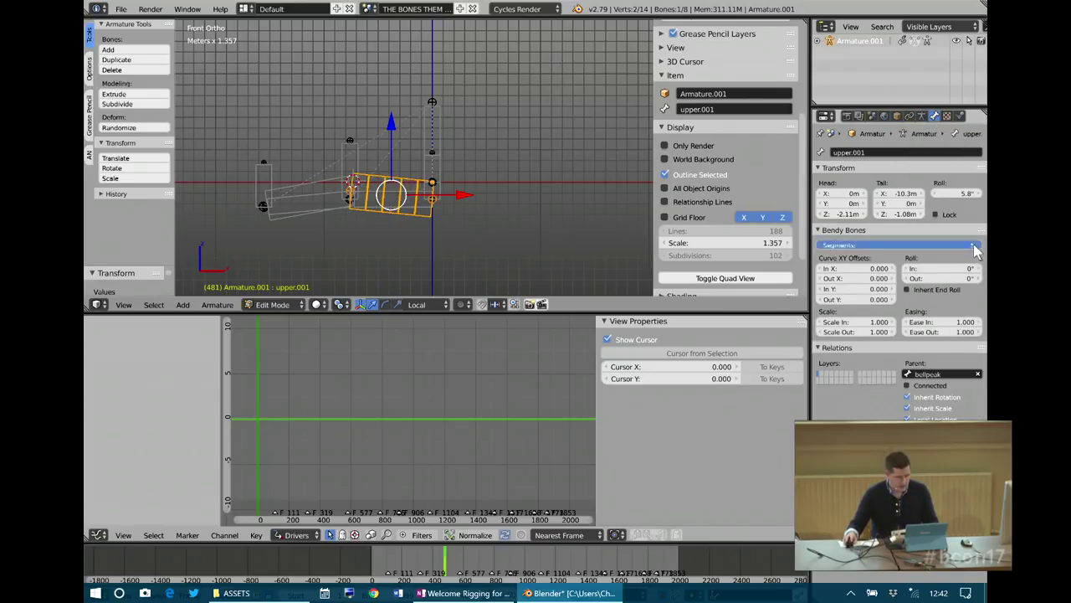
- Set the Bendy Bones segments of the upper.002 bone to 5
{"action": "right_click", "coordinate": [323, 203]}
{"action": "left_click", "coordinate": [921, 244]}
{"action": "type", "text": "5"}
{"action": "key", "text": "Return"}
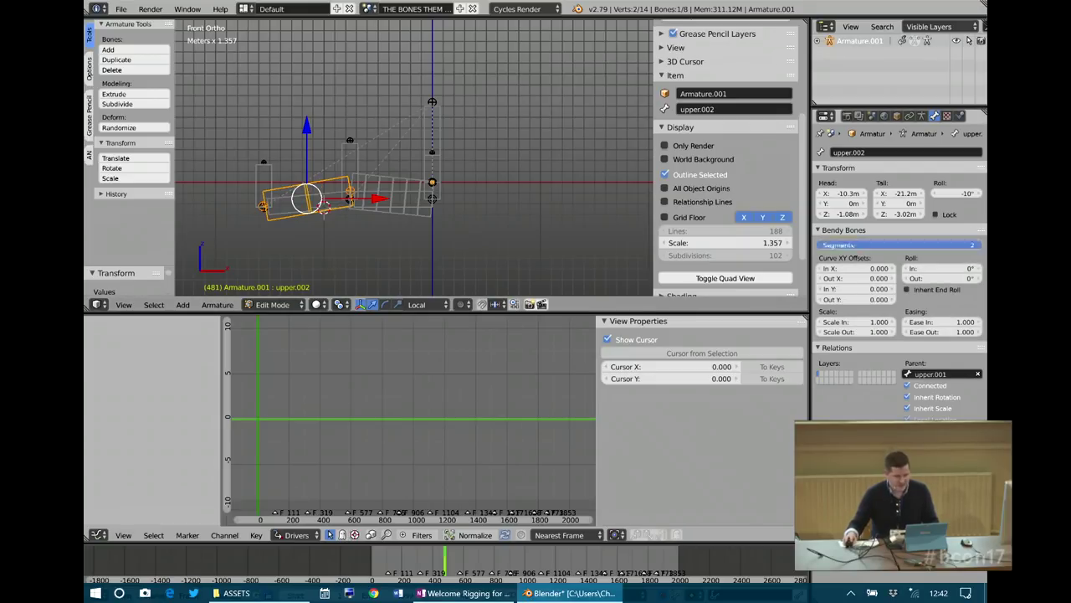
{"action": "right_click", "coordinate": [392, 199]}
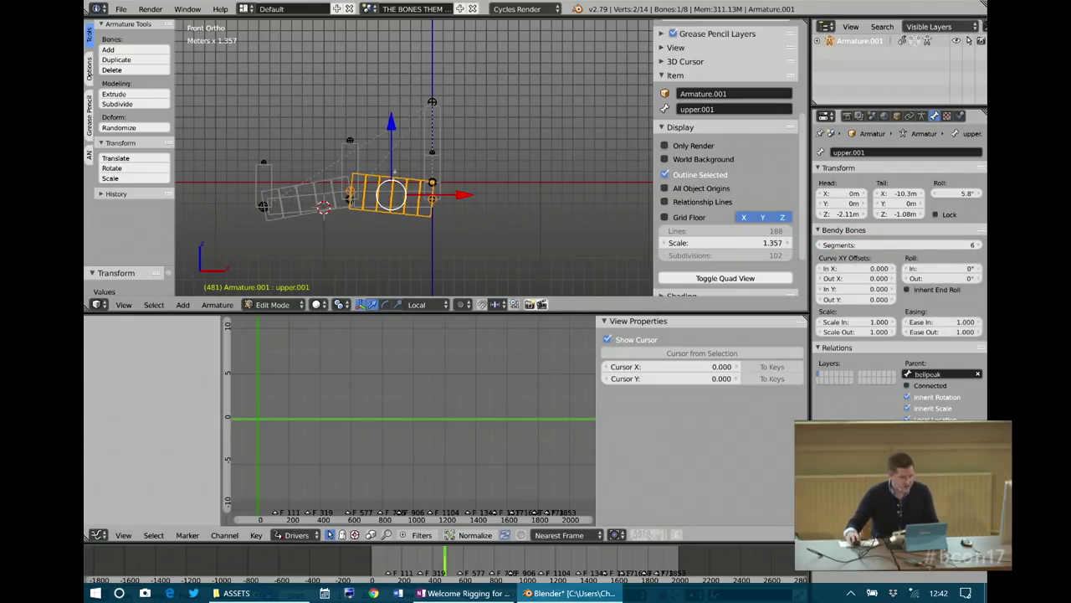
{"action": "left_click", "coordinate": [908, 115]}
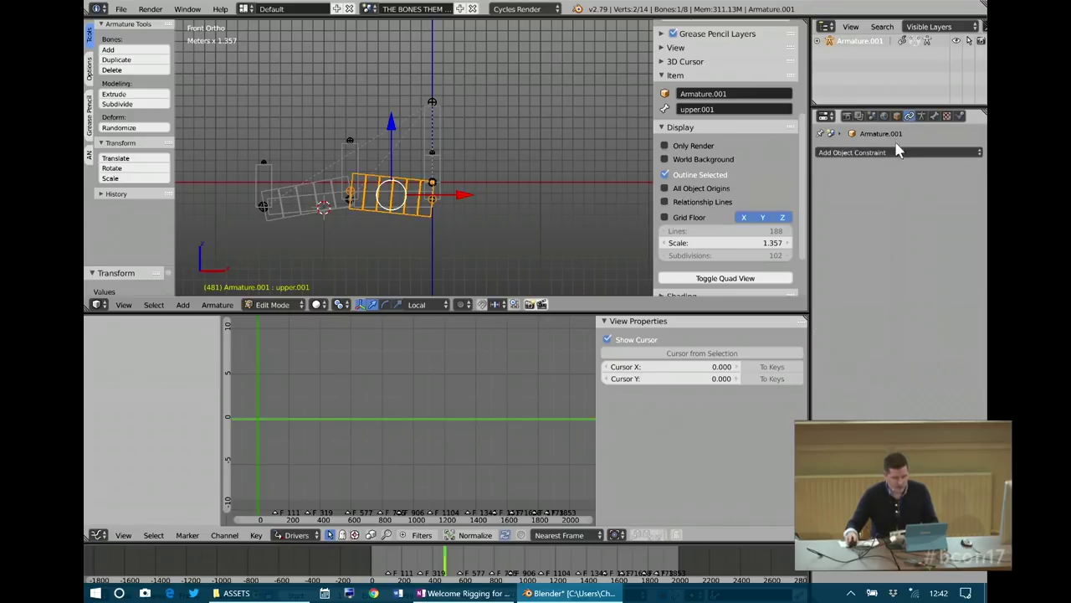
{"action": "left_click", "coordinate": [901, 156]}
{"action": "left_click", "coordinate": [874, 234]}
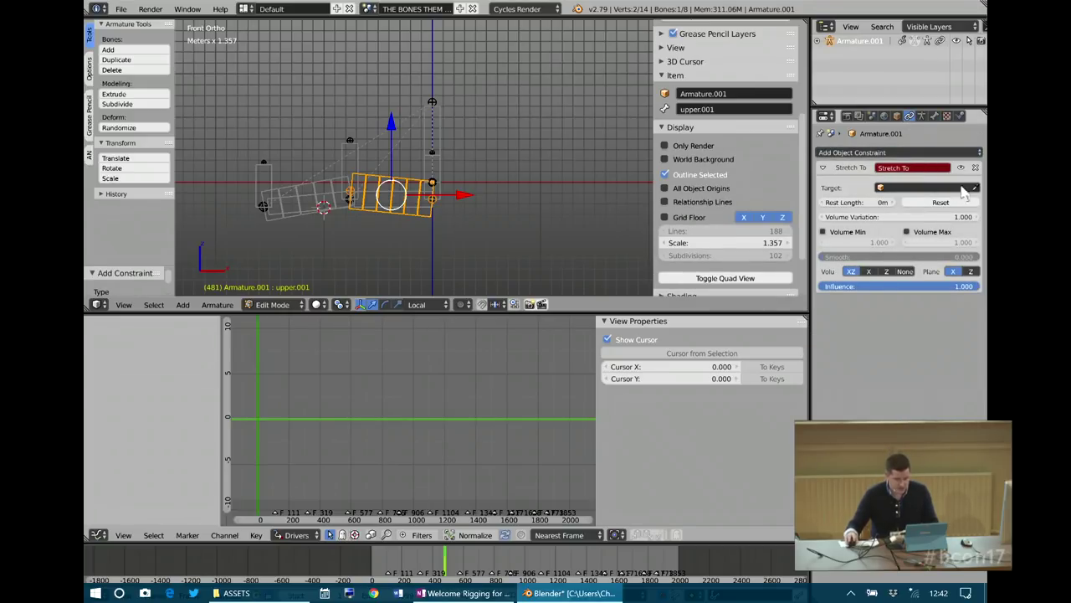
{"action": "left_click", "coordinate": [424, 187]}
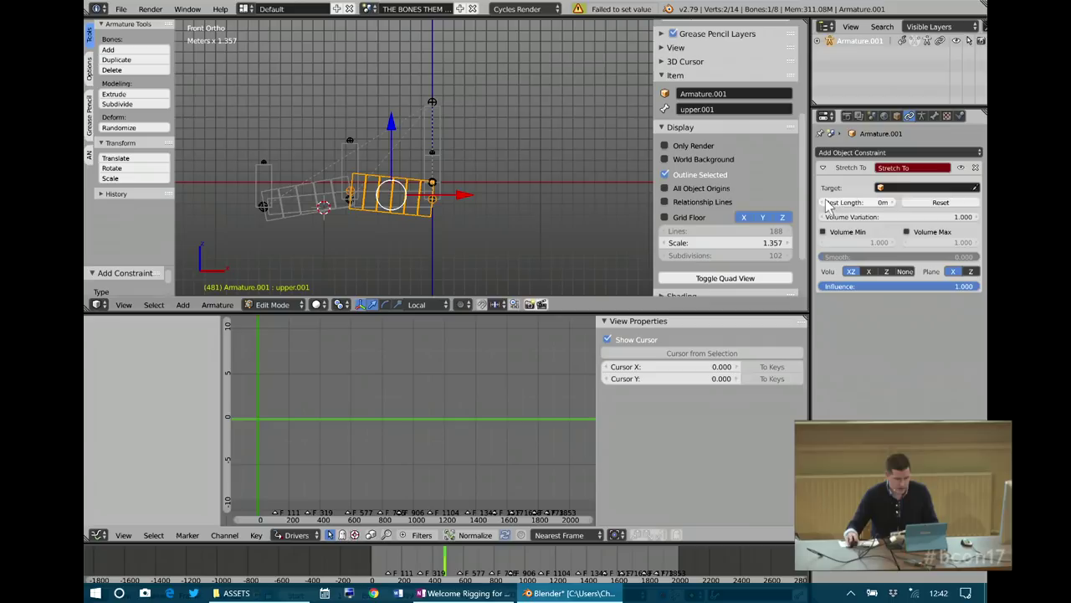
{"action": "left_click", "coordinate": [925, 189]}
{"action": "left_click", "coordinate": [902, 212]}
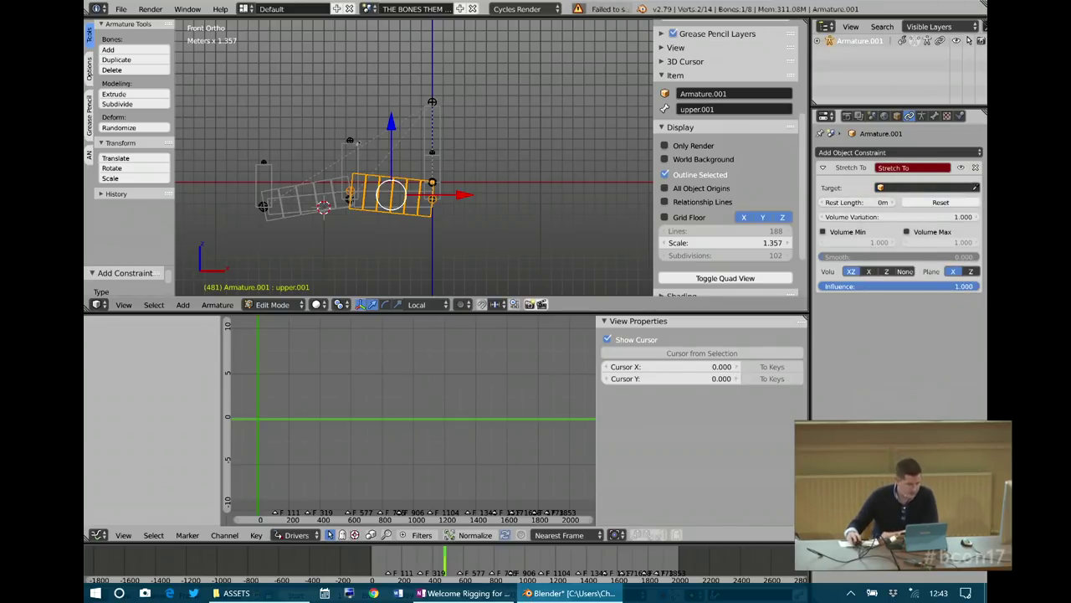
{"action": "left_click", "coordinate": [975, 167]}
- In Pose Mode, add a Stretch To bone constraint to upper.001, targeting the ctrl bone of Armature.001
{"action": "left_click", "coordinate": [289, 305]}
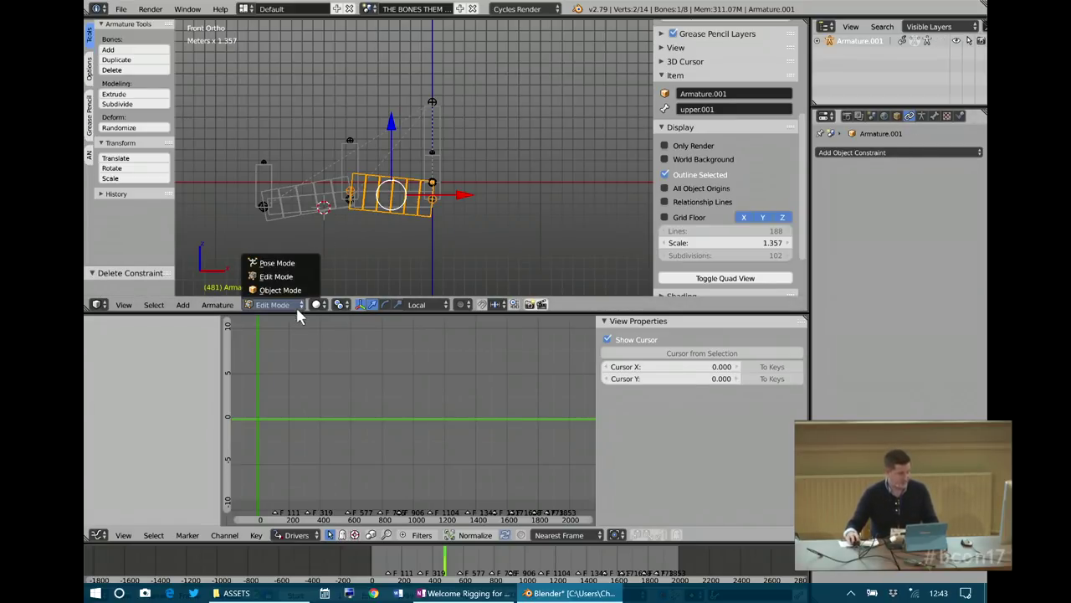
{"action": "left_click", "coordinate": [298, 261]}
{"action": "left_click", "coordinate": [856, 168]}
{"action": "left_click", "coordinate": [956, 169]}
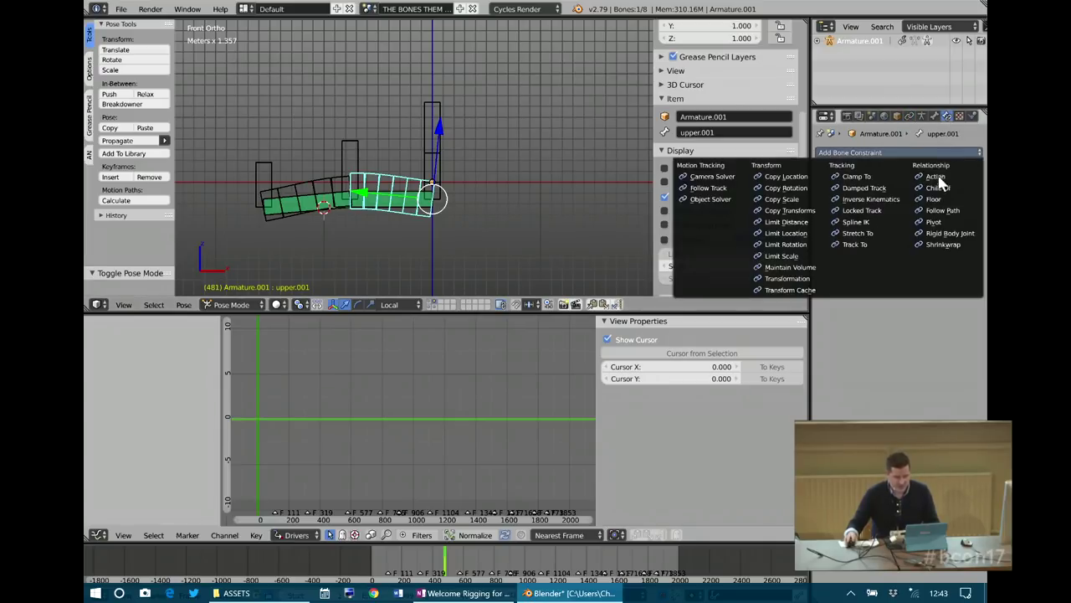
{"action": "left_click", "coordinate": [877, 232]}
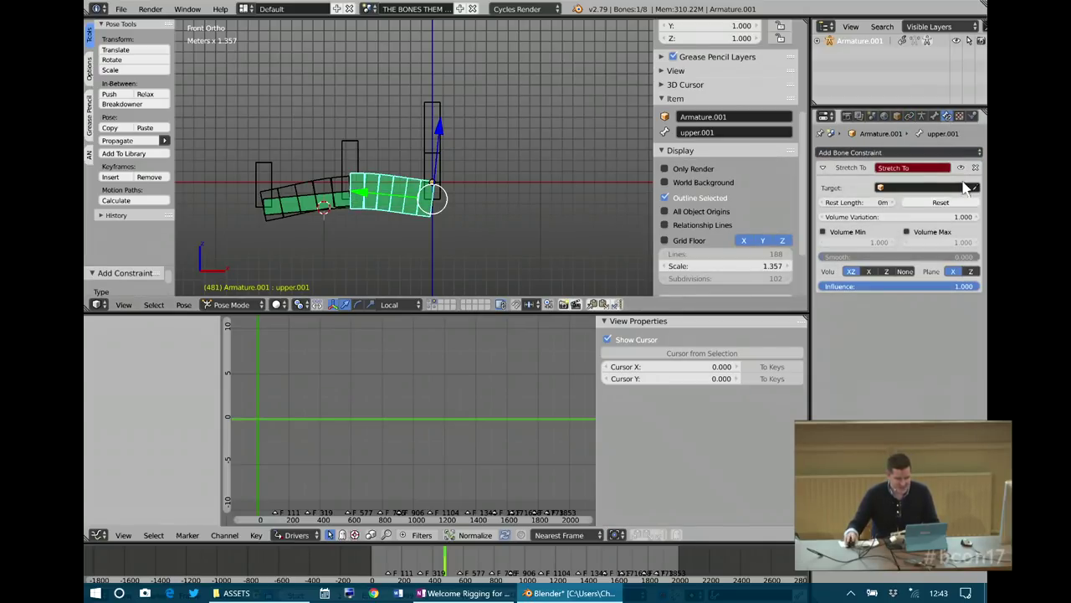
{"action": "left_click", "coordinate": [349, 161]}
{"action": "left_click", "coordinate": [925, 201]}
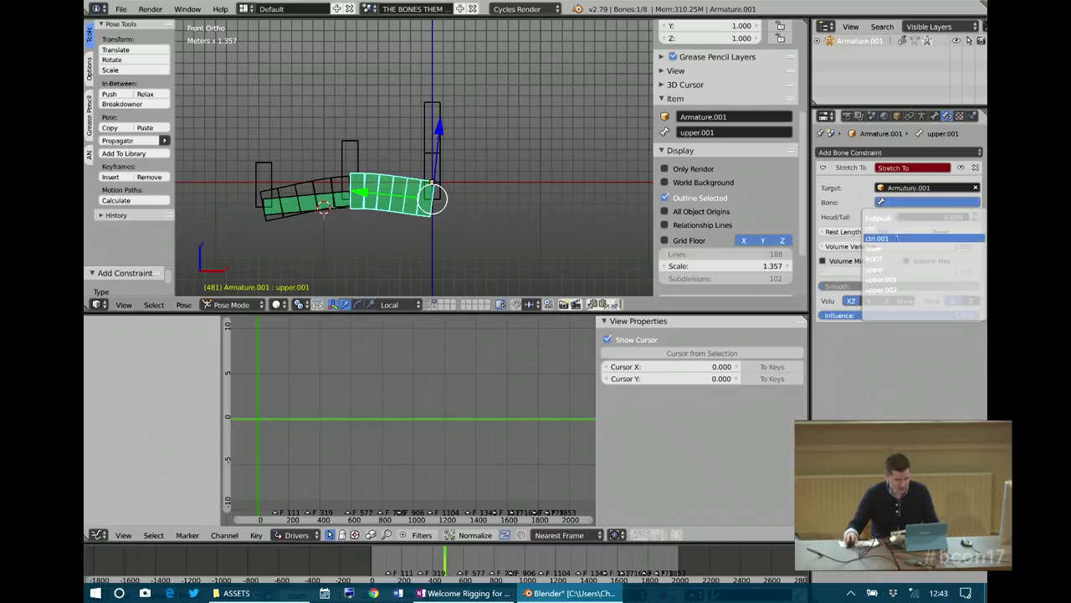
{"action": "left_click", "coordinate": [886, 229]}
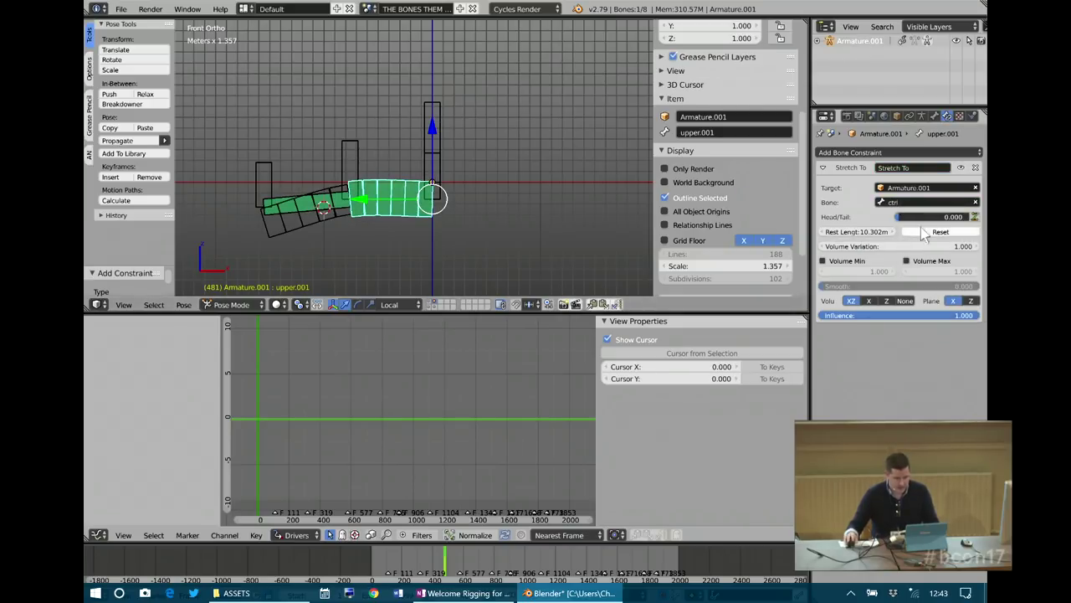
- Add a Stretch To bone constraint to upper.002, targeting the ctrl.001 bone of Armature.001
{"action": "right_click", "coordinate": [332, 209]}
{"action": "left_click", "coordinate": [860, 154]}
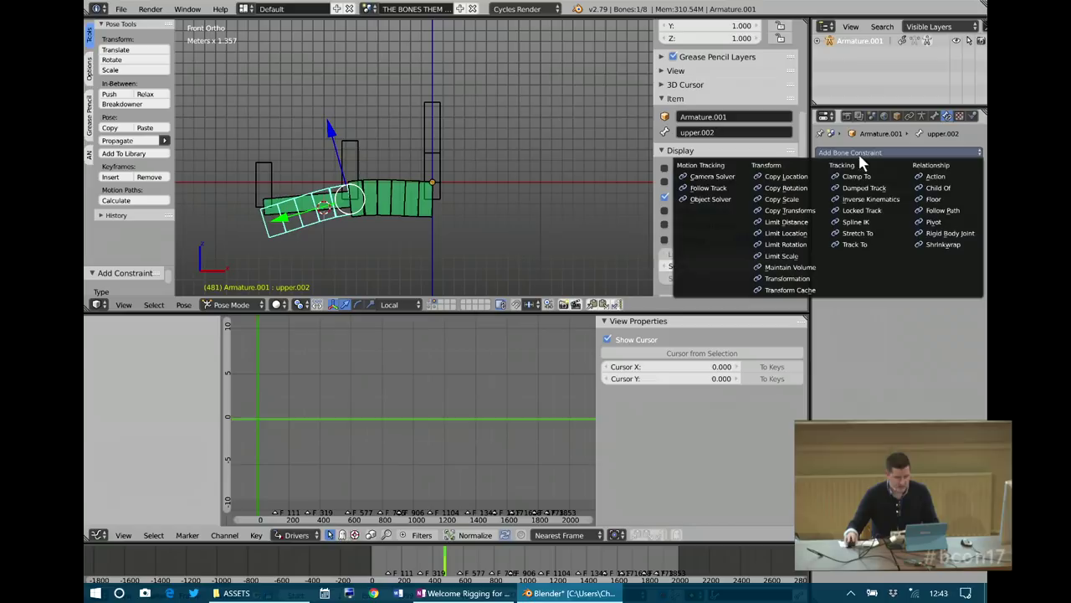
{"action": "left_click", "coordinate": [860, 234]}
{"action": "left_click", "coordinate": [975, 187]}
{"action": "left_click", "coordinate": [418, 201]}
{"action": "left_click", "coordinate": [892, 203]}
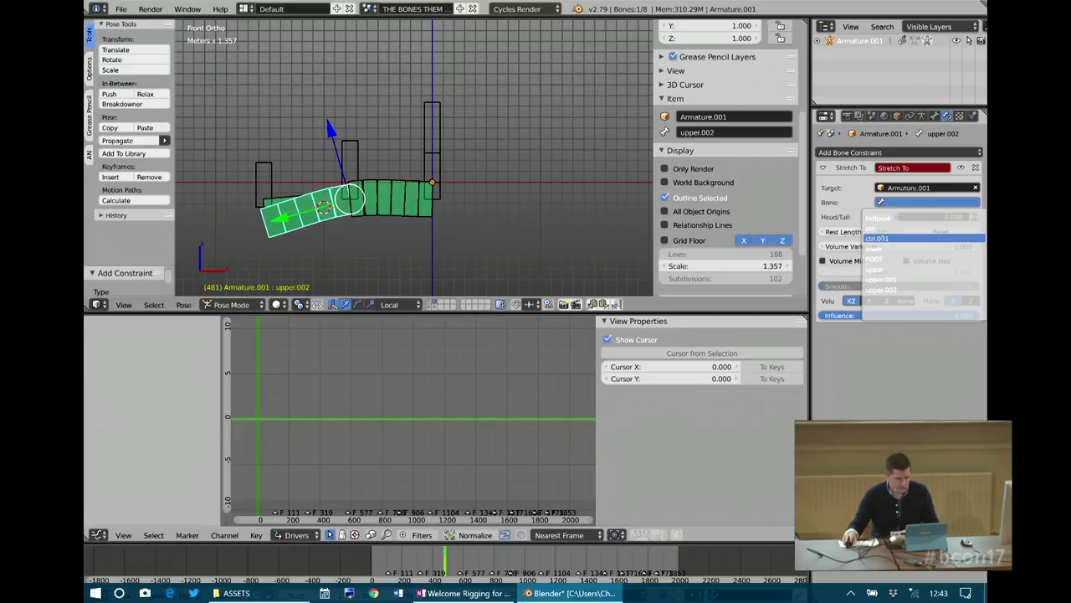
{"action": "left_click", "coordinate": [879, 239]}
{"action": "right_click", "coordinate": [392, 196]}
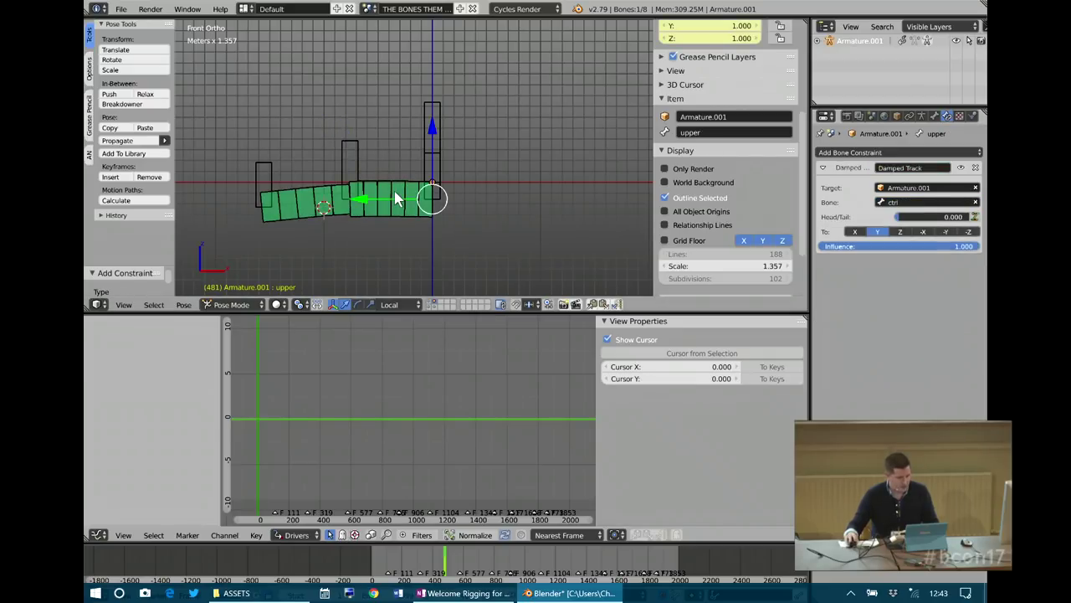
{"action": "left_click", "coordinate": [936, 204]}
{"action": "left_click", "coordinate": [866, 200]}
{"action": "right_click", "coordinate": [323, 191]}
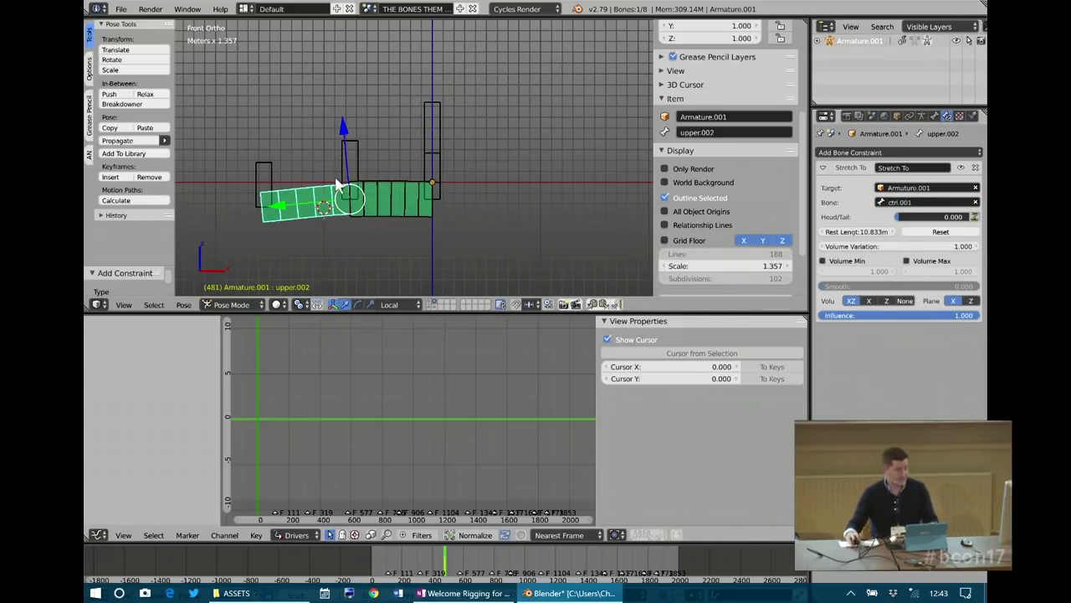
- Test the bendy bones by raising the ctrl bone and lowering the ctrl.001 bone along their local Y axes
{"action": "right_click", "coordinate": [354, 172]}
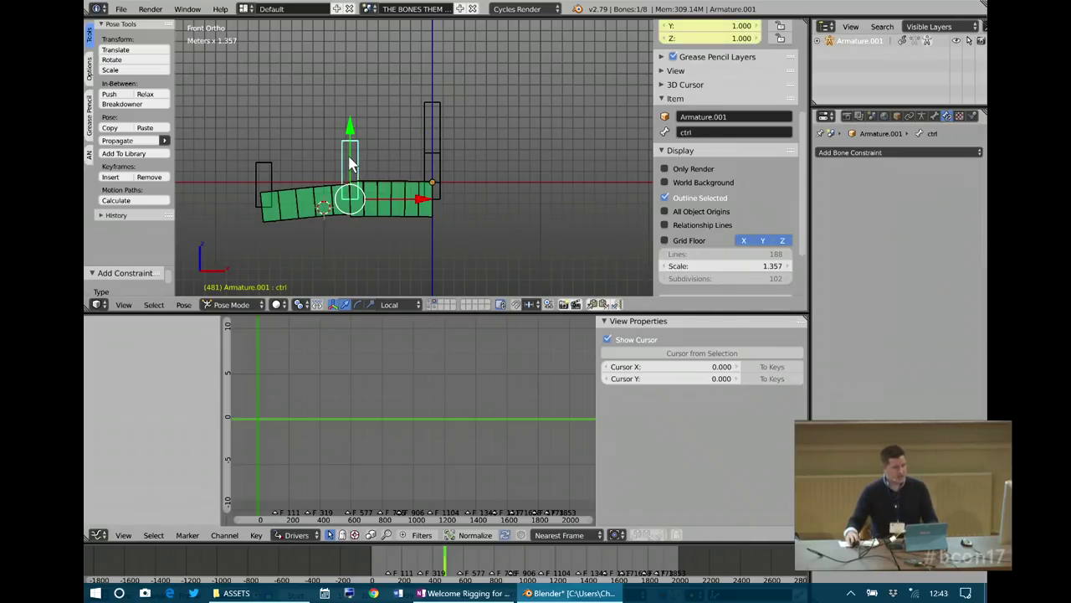
{"action": "key", "text": "g"}
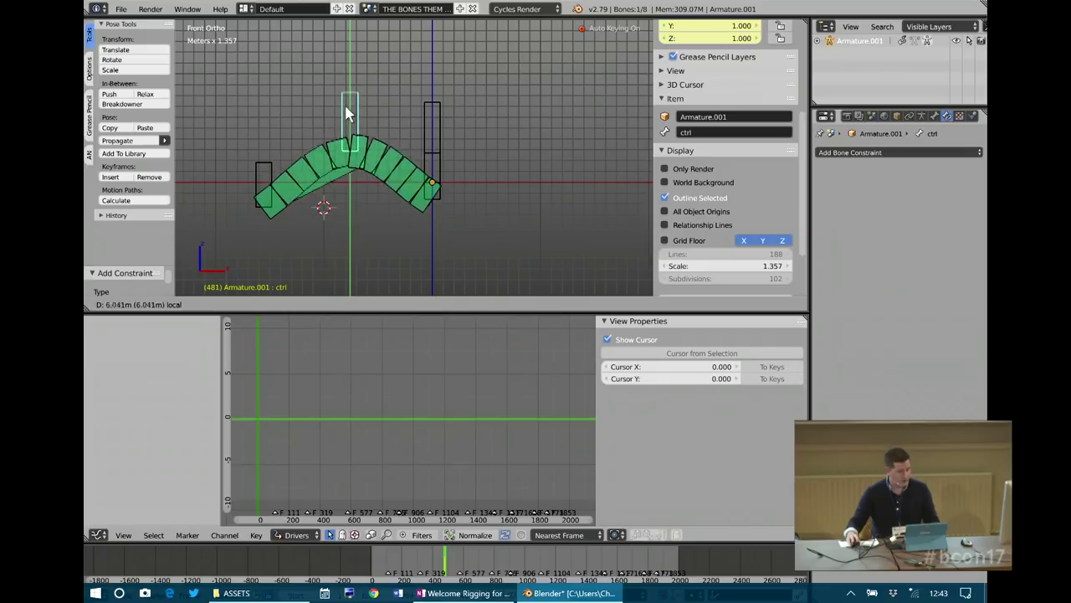
{"action": "left_click", "coordinate": [348, 94]}
{"action": "right_click", "coordinate": [264, 190]}
{"action": "key", "text": "g"}
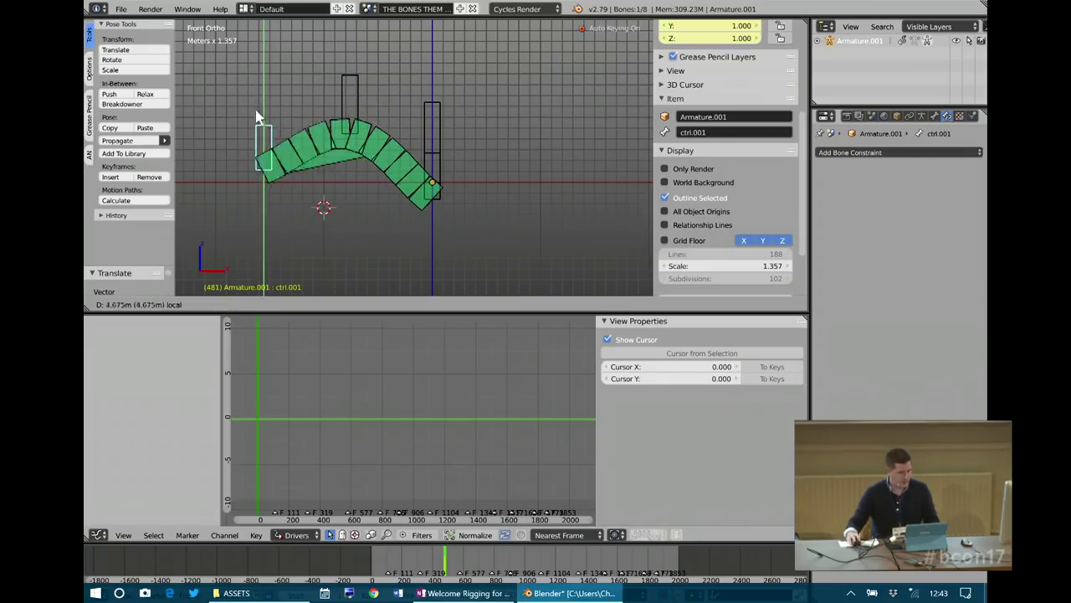
{"action": "left_click", "coordinate": [263, 186]}
- Try to move the upper.001 bone directly in Pose Mode
{"action": "right_click", "coordinate": [400, 159]}
{"action": "key", "text": "g"}
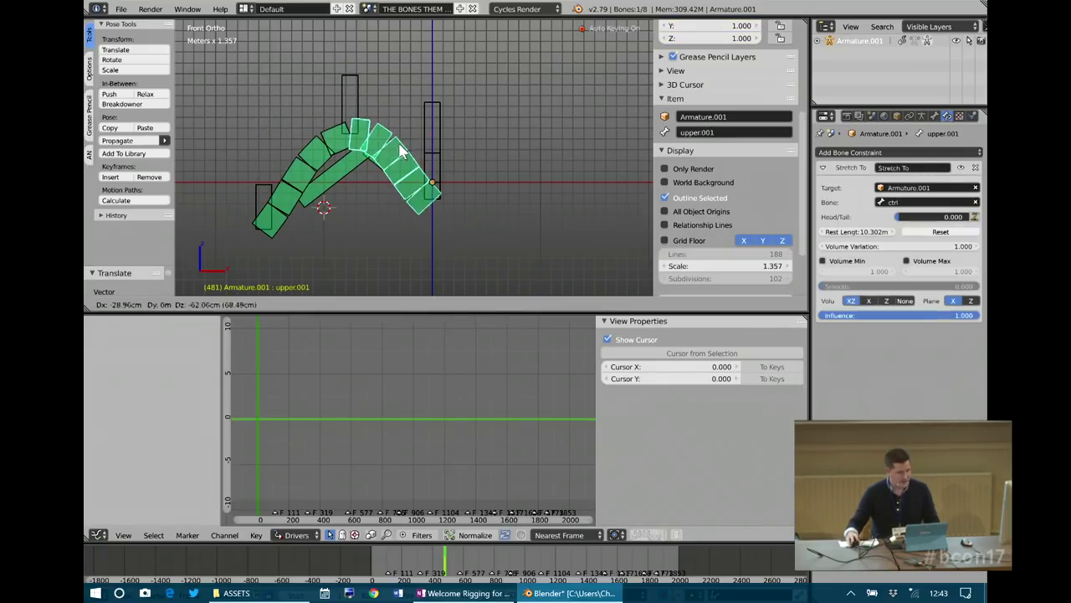
{"action": "right_click", "coordinate": [405, 149]}
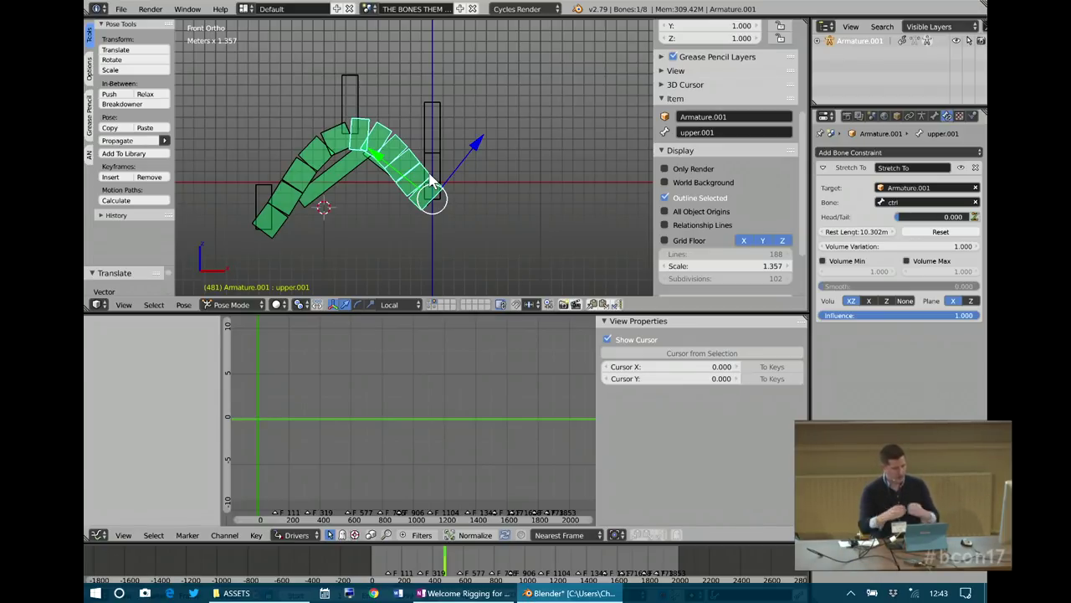
- Raise the bellpeak bone slightly along its local Y axis and scale it to about 1.02
{"action": "right_click", "coordinate": [434, 167]}
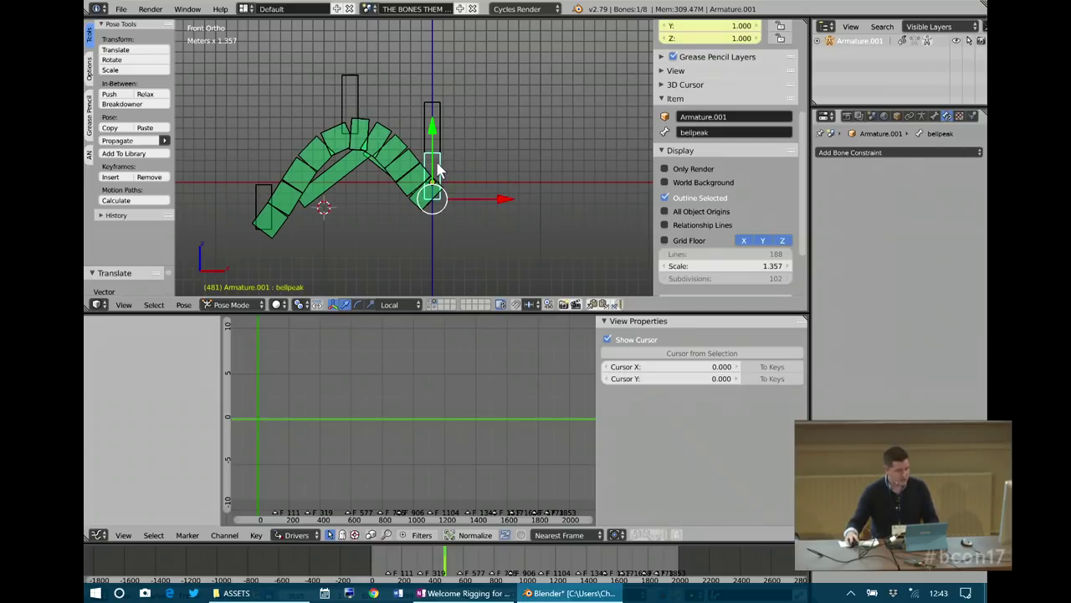
{"action": "key", "text": "g"}
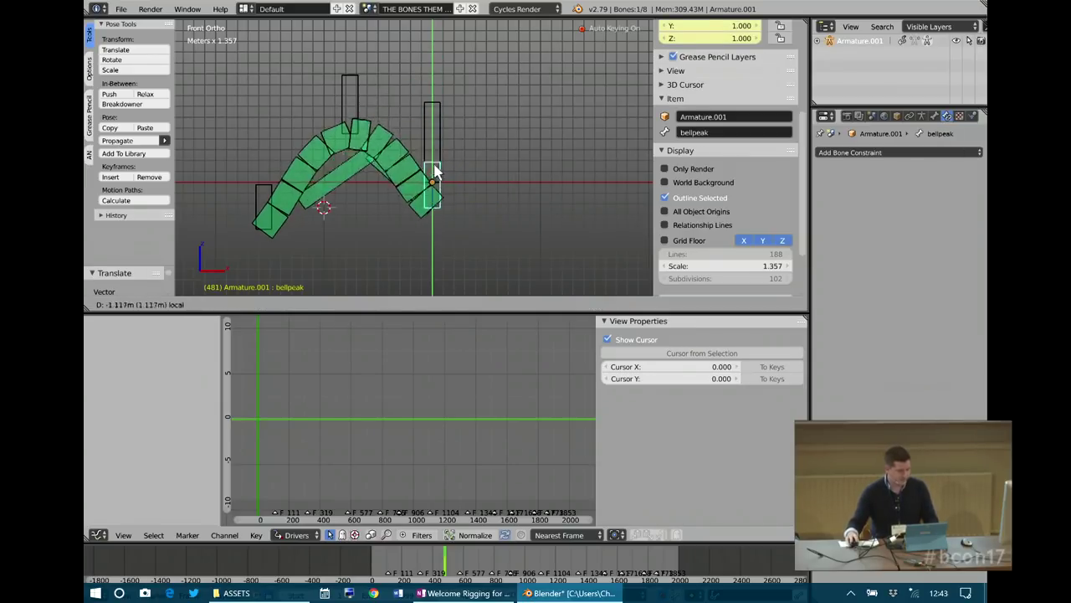
{"action": "left_click", "coordinate": [428, 159]}
{"action": "key", "text": "a"}
{"action": "key", "text": "a"}
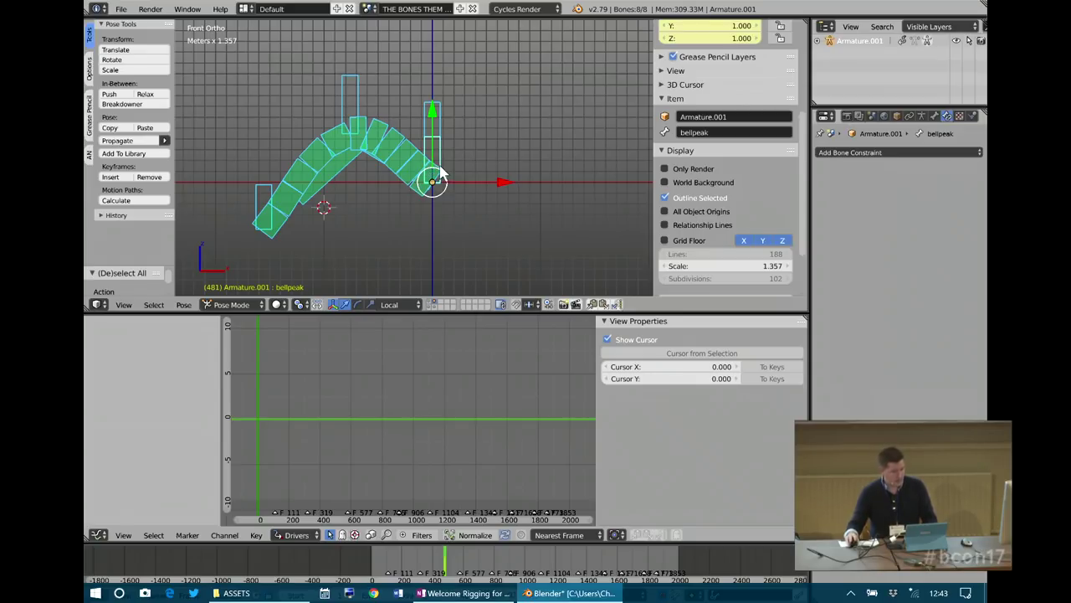
{"action": "right_click", "coordinate": [431, 130]}
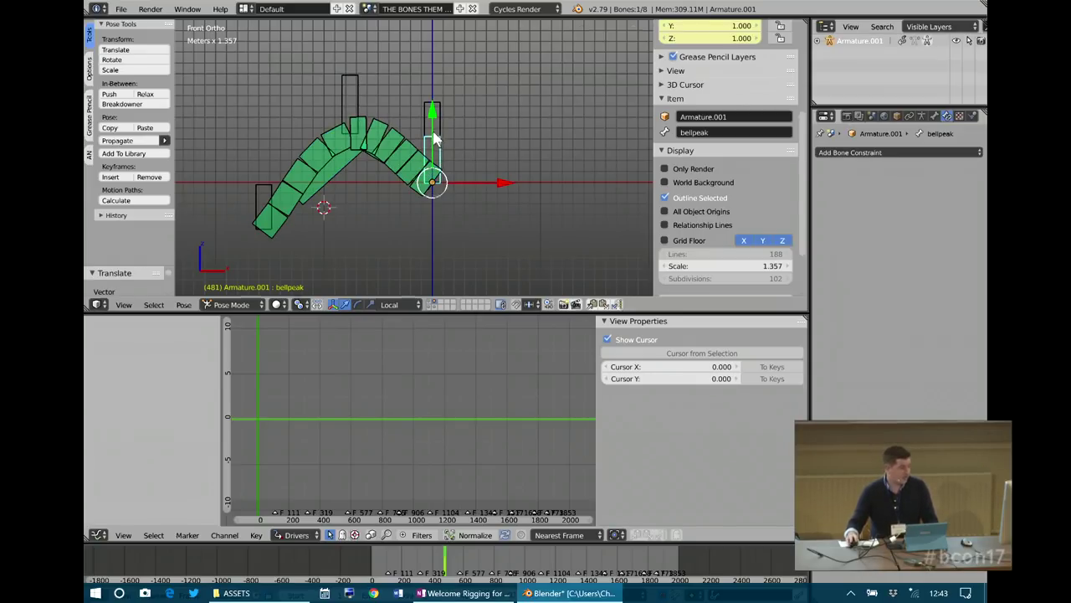
{"action": "key", "text": "s"}
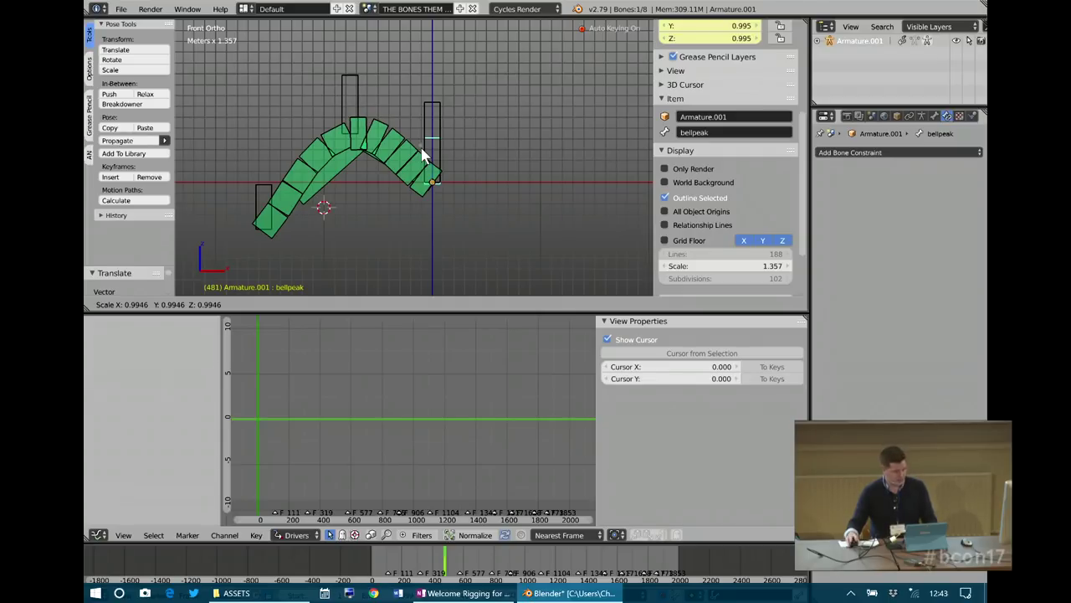
{"action": "left_click", "coordinate": [422, 155]}
- Clear the pose rotation and location of all bones, then select the ctrl bone
{"action": "key", "text": "a"}
{"action": "key", "text": "a"}
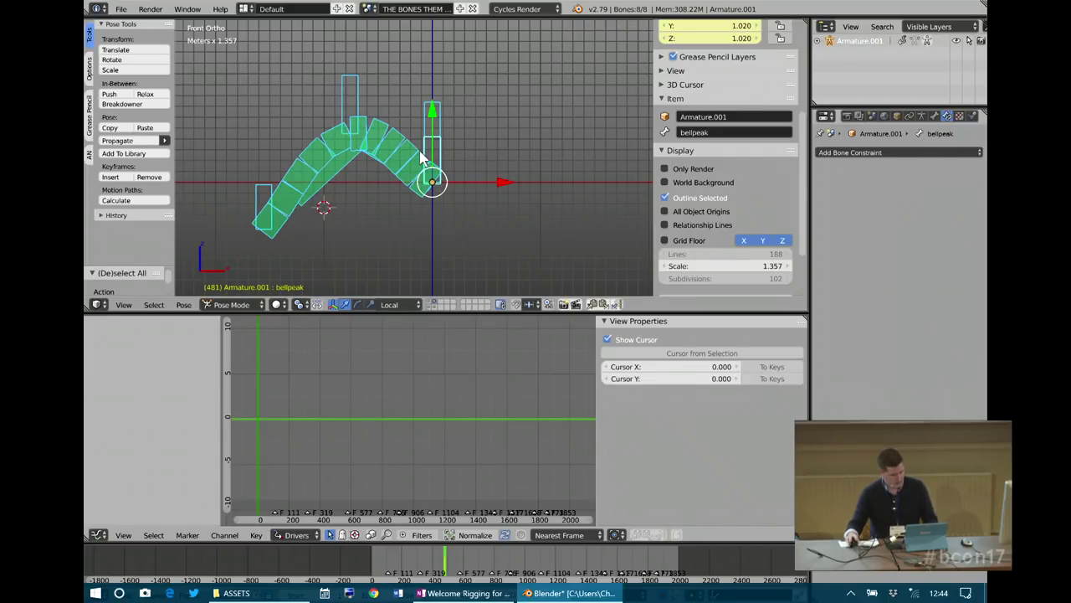
{"action": "key", "text": "alt+r"}
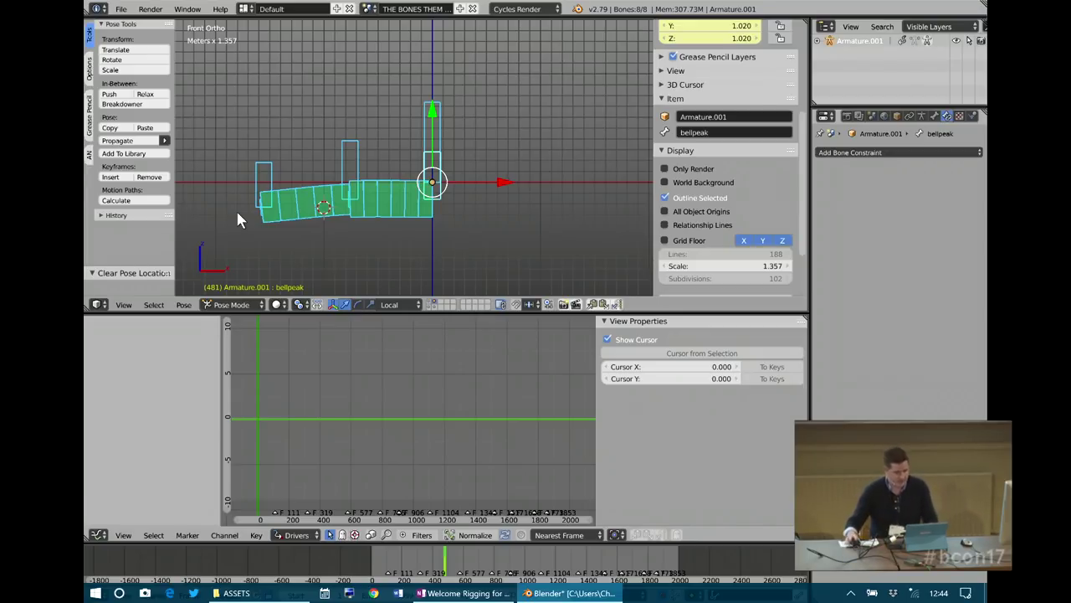
{"action": "right_click", "coordinate": [342, 174]}
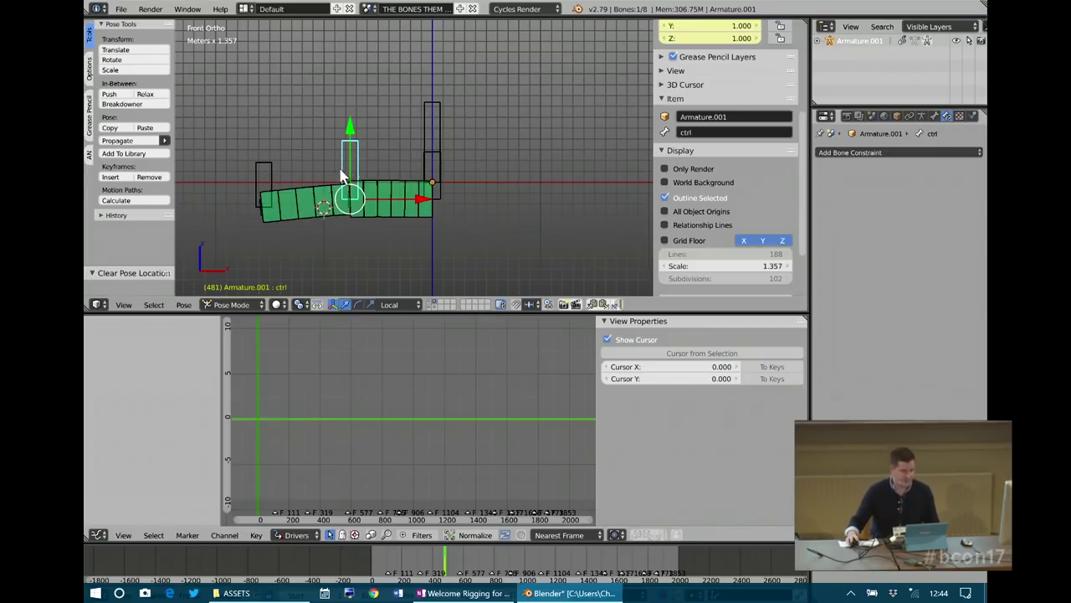
- Switch to the 2SCREW IT scene and select the bell.002 mesh
{"action": "left_click", "coordinate": [370, 9]}
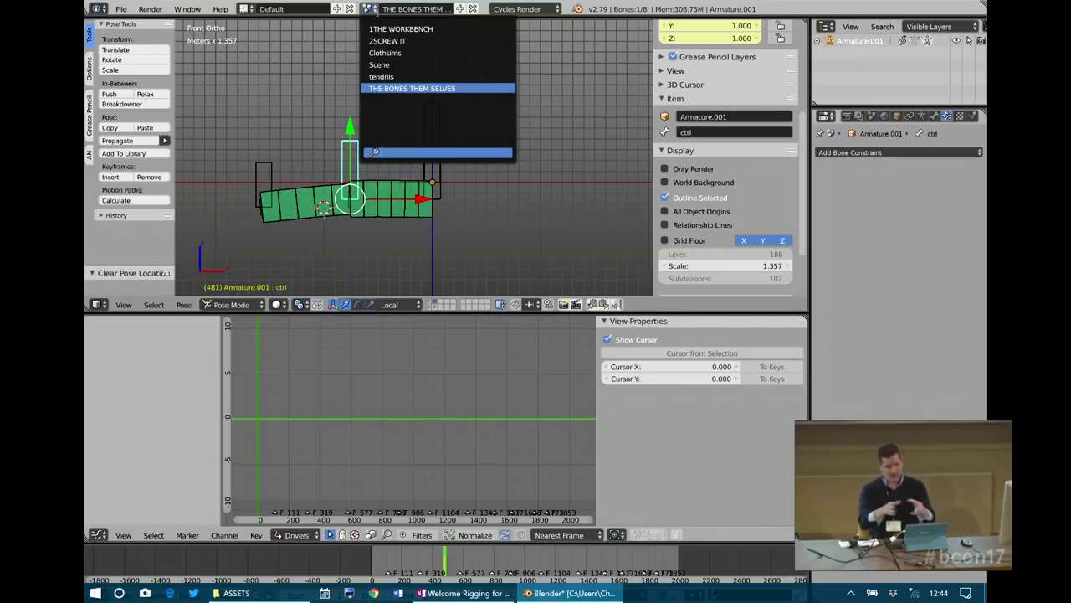
{"action": "left_click", "coordinate": [444, 40]}
{"action": "right_click", "coordinate": [427, 138]}
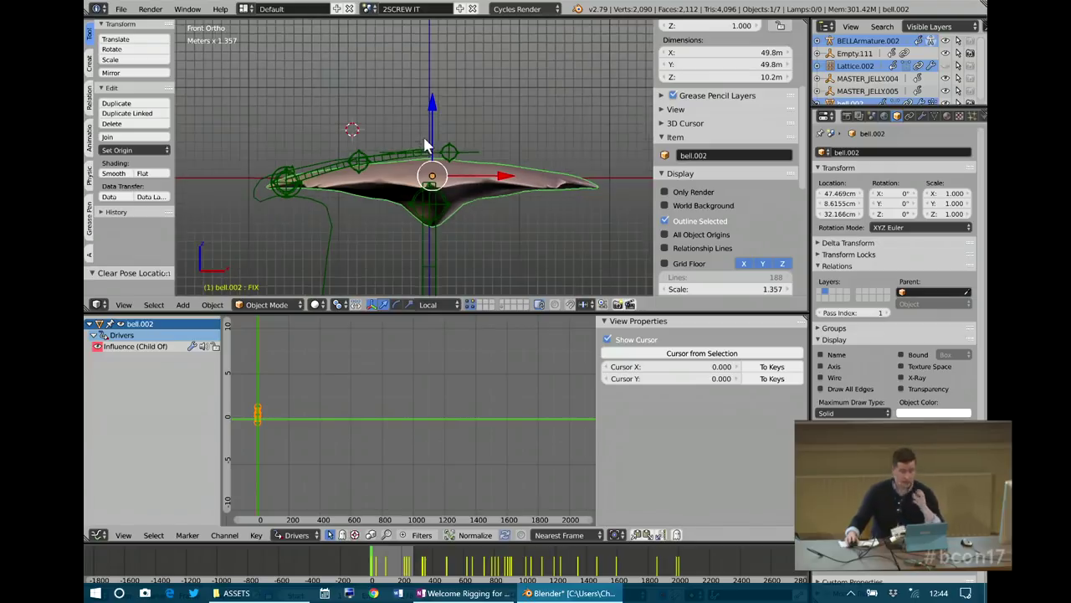
- Examine the bell.002 mesh's wireframe in Edit Mode and its shape in Object Mode from several angles
{"action": "key", "text": "Tab"}
{"action": "scroll", "coordinate": [426, 173], "scroll_direction": "down", "scroll_amount": 2}
{"action": "middle_click_drag", "start_coordinate": [426, 173], "coordinate": [406, 189]}
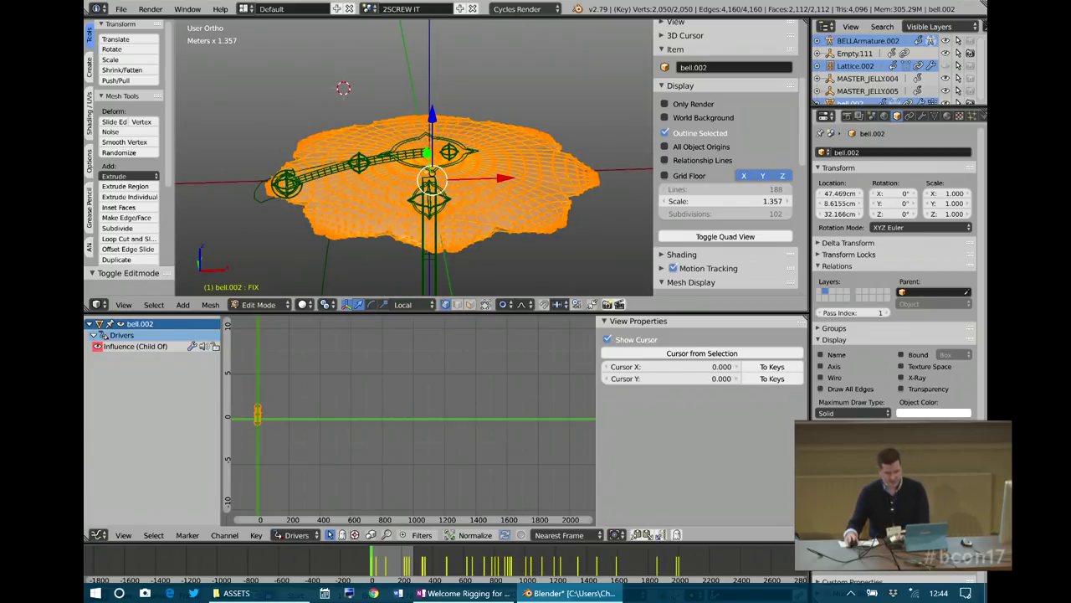
{"action": "key", "text": "KP_1"}
{"action": "key", "text": "Tab"}
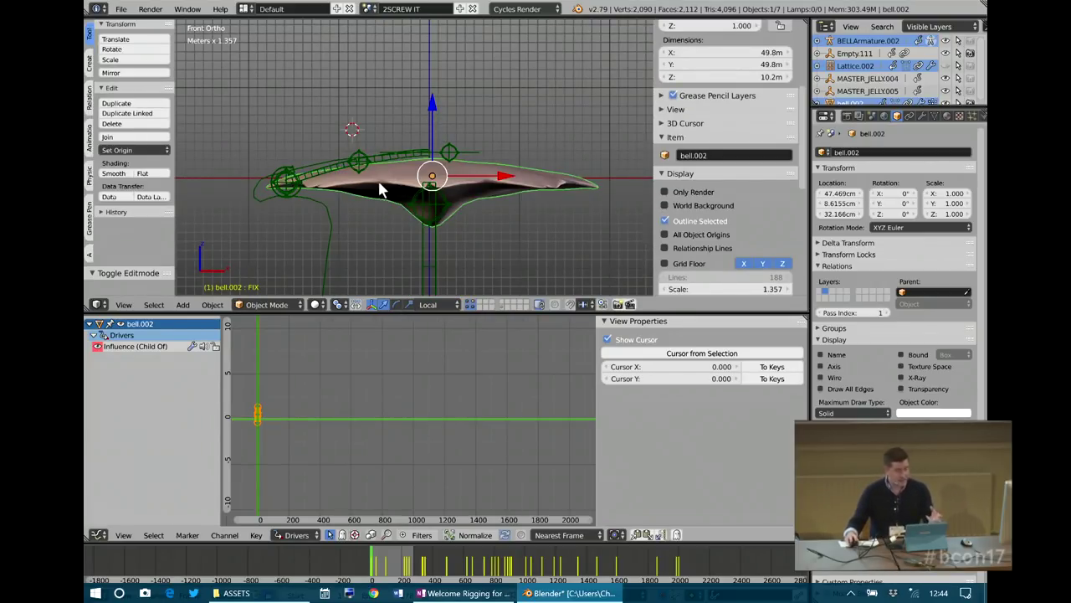
{"action": "middle_click_drag", "start_coordinate": [385, 172], "coordinate": [397, 208]}
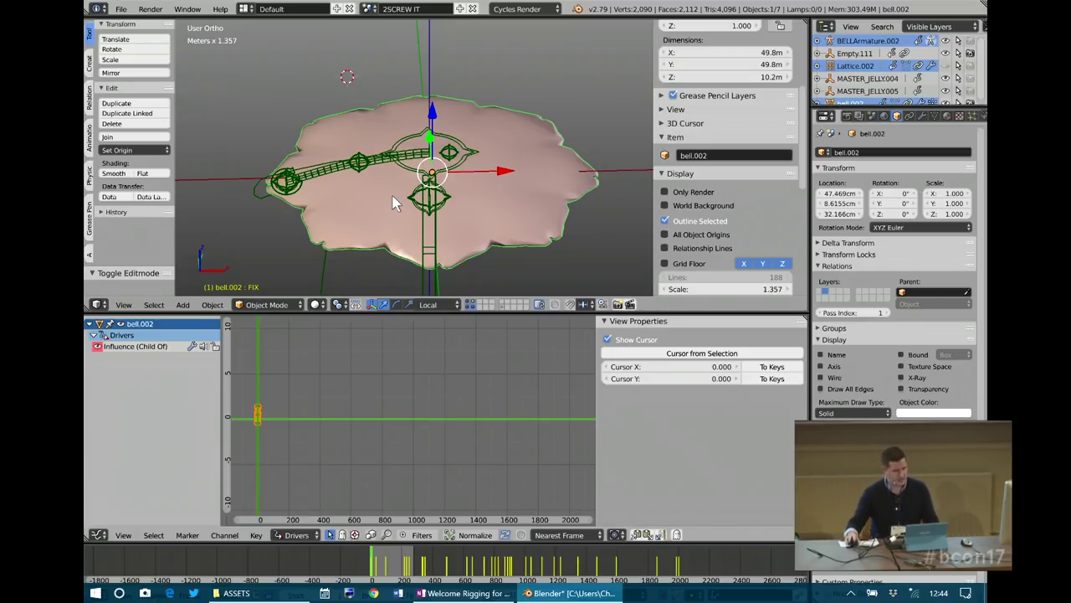
{"action": "middle_click_drag", "start_coordinate": [419, 216], "coordinate": [410, 190]}
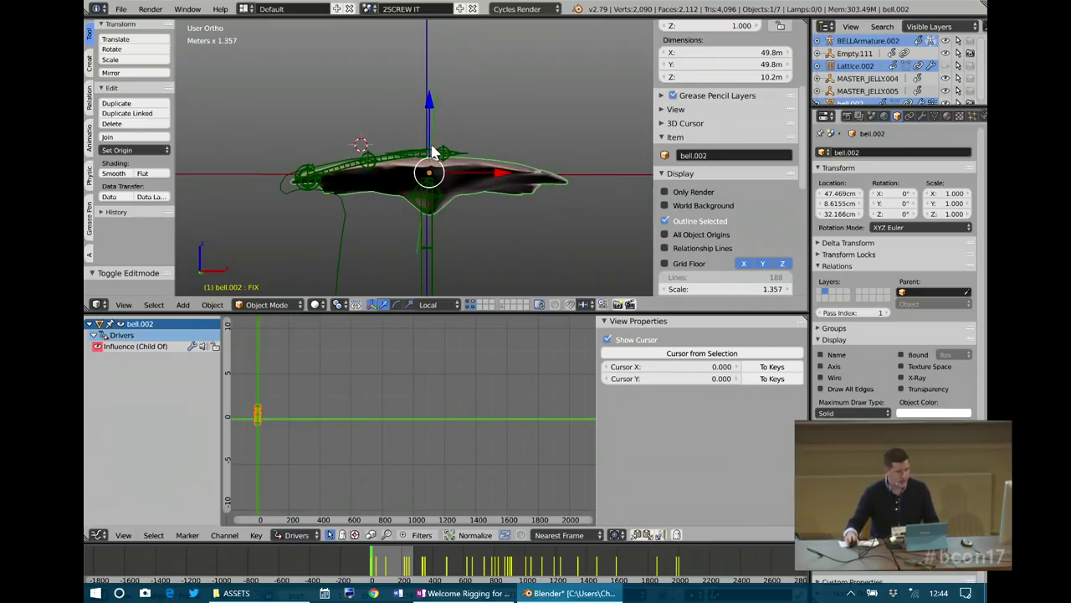
- Try moving the ROOT bone of BELLArmature.002 upward and undo the move
{"action": "right_click", "coordinate": [429, 148]}
{"action": "key", "text": "g"}
{"action": "left_click_drag", "start_coordinate": [420, 127], "coordinate": [420, 110]}
{"action": "key", "text": "ctrl+z"}
{"action": "left_click", "coordinate": [317, 203]}
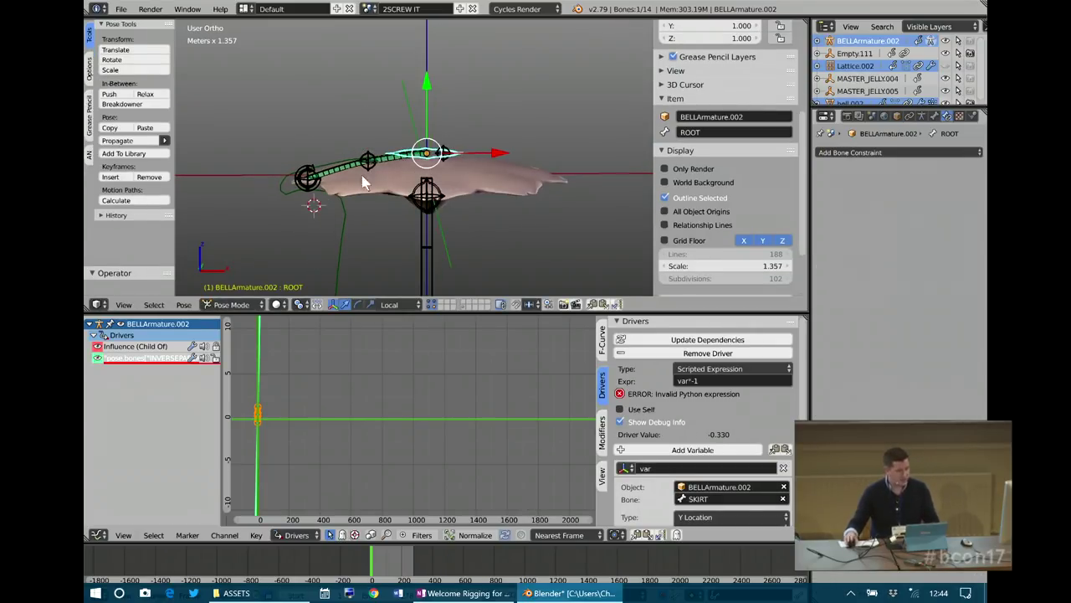
{"action": "middle_click_drag", "start_coordinate": [408, 201], "coordinate": [378, 214]}
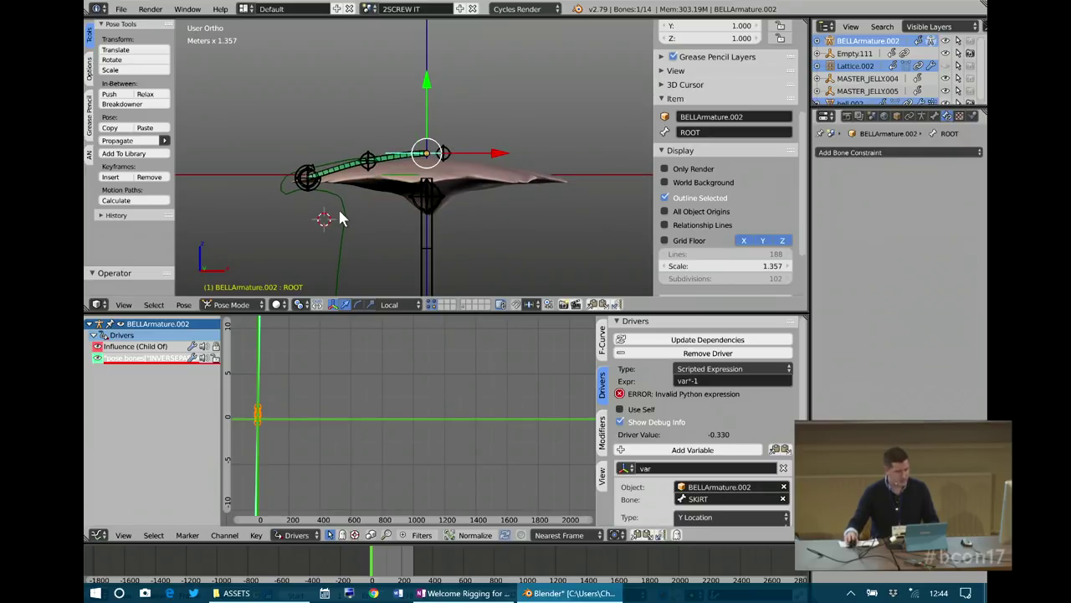
- Select defmesh.002 and examine its profile outline in Edit Mode from several angles
{"action": "right_click", "coordinate": [343, 200]}
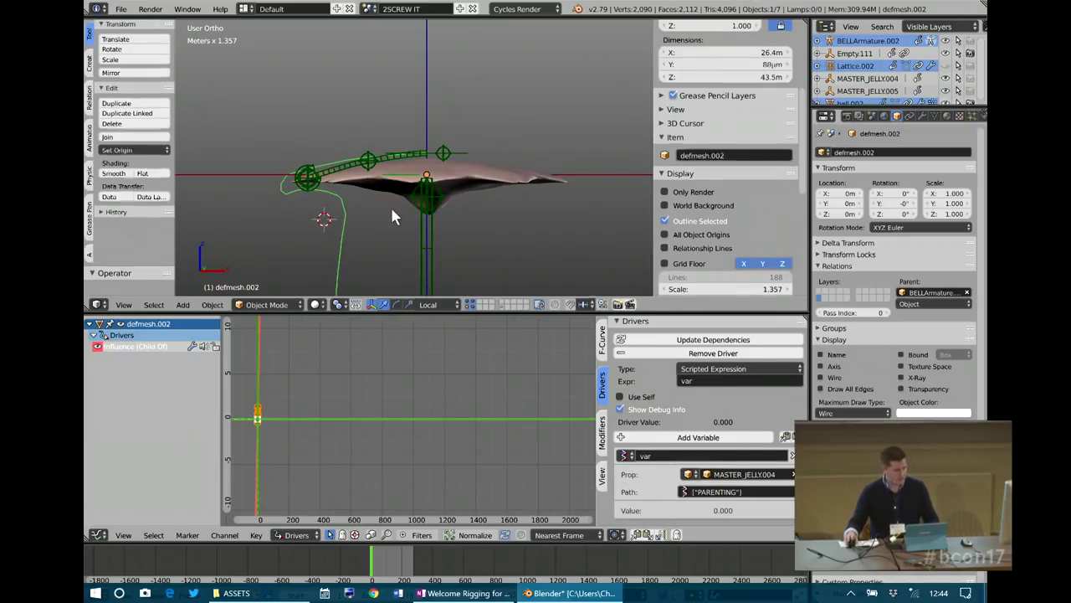
{"action": "key", "text": "Tab"}
{"action": "middle_click_drag", "start_coordinate": [374, 202], "coordinate": [390, 209]}
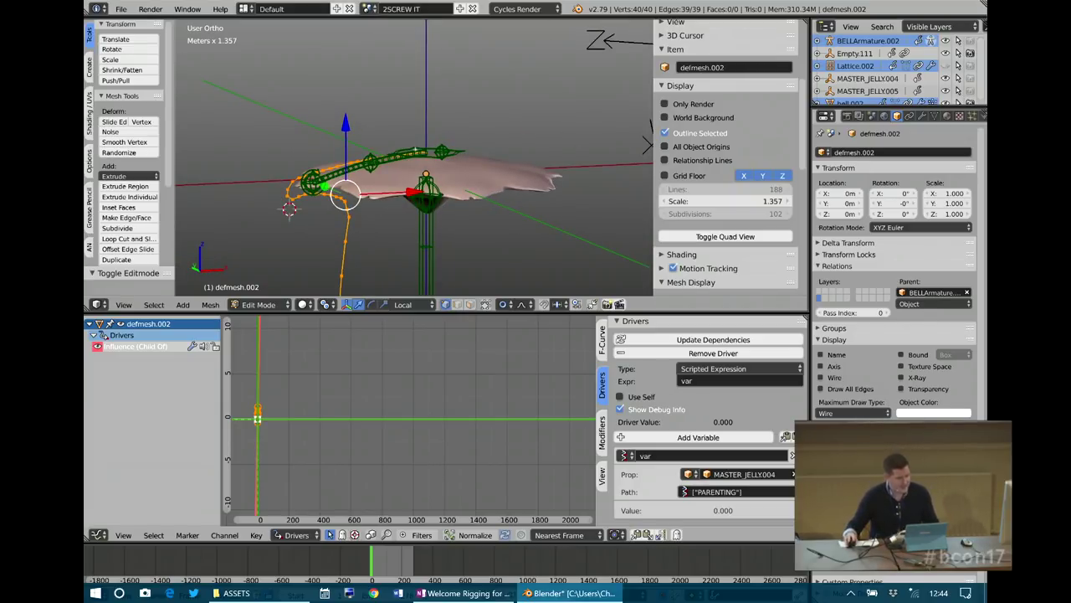
{"action": "left_click", "coordinate": [351, 235]}
{"action": "middle_click_drag", "start_coordinate": [356, 268], "coordinate": [350, 224]}
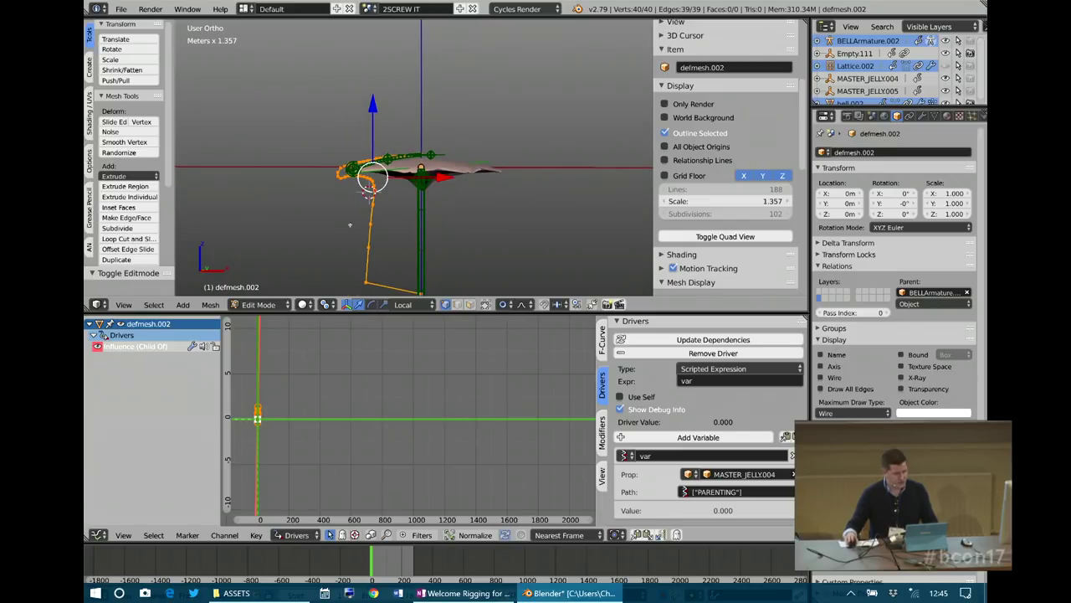
{"action": "key", "text": "Tab"}
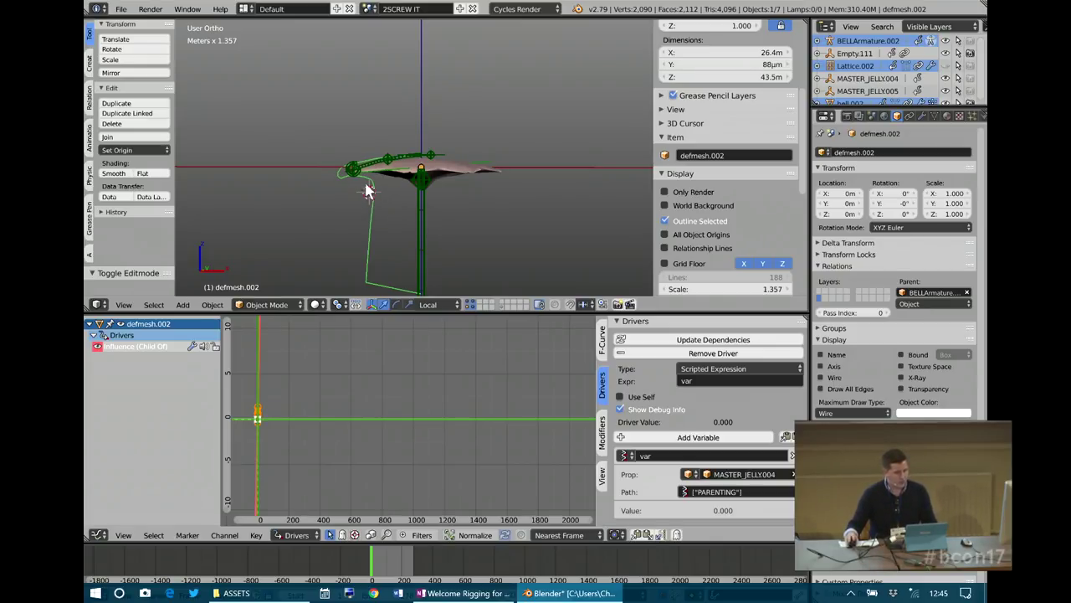
- Display the modifiers of defmesh.002 and enable its Armature modifier in the viewport
{"action": "left_click", "coordinate": [922, 116]}
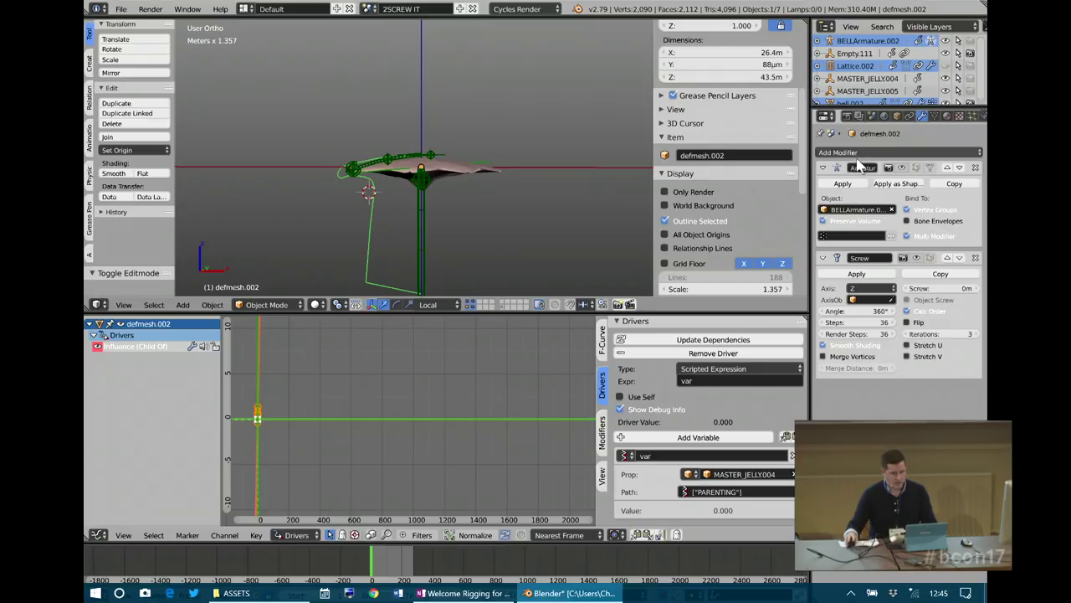
{"action": "left_click", "coordinate": [902, 169]}
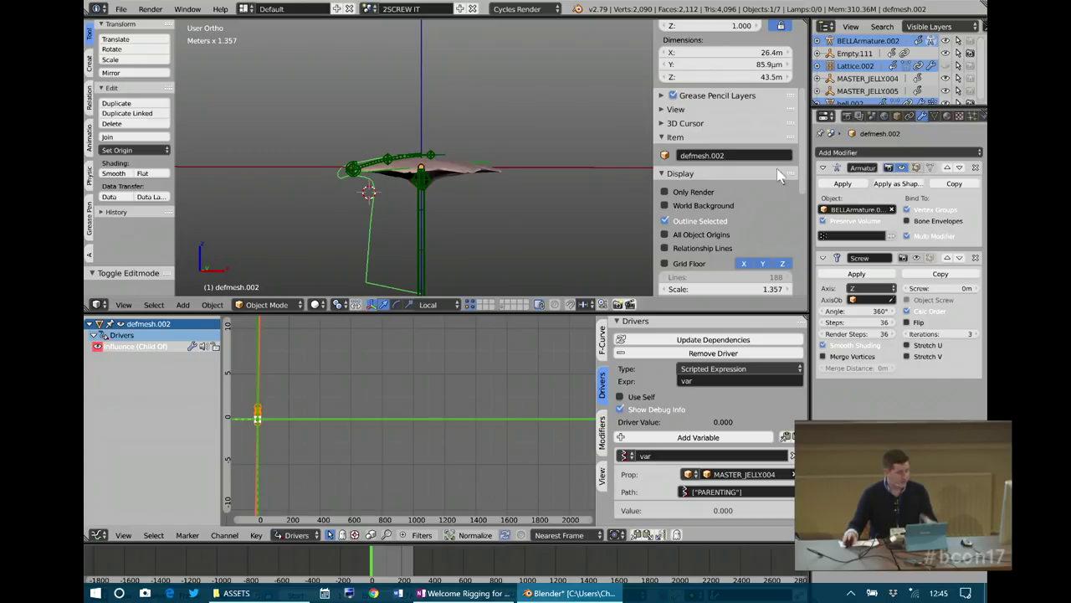
{"action": "scroll", "coordinate": [412, 183], "scroll_direction": "up", "scroll_amount": 3}
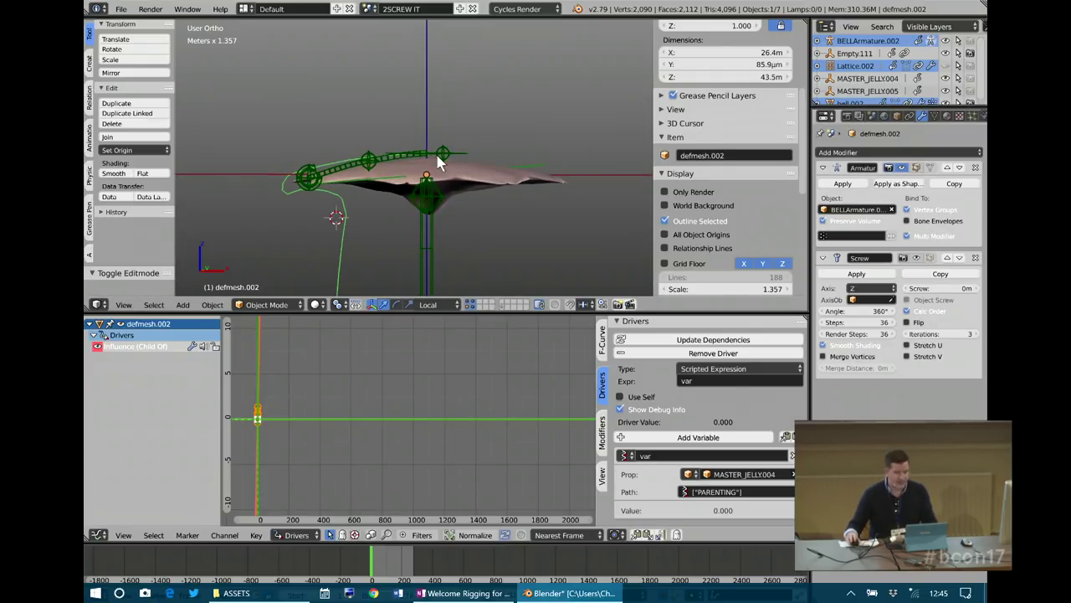
- Try moving the bellpeak bone and raising the upper curve control, and try rotating the lowerbelledge bone
{"action": "left_click", "coordinate": [439, 152]}
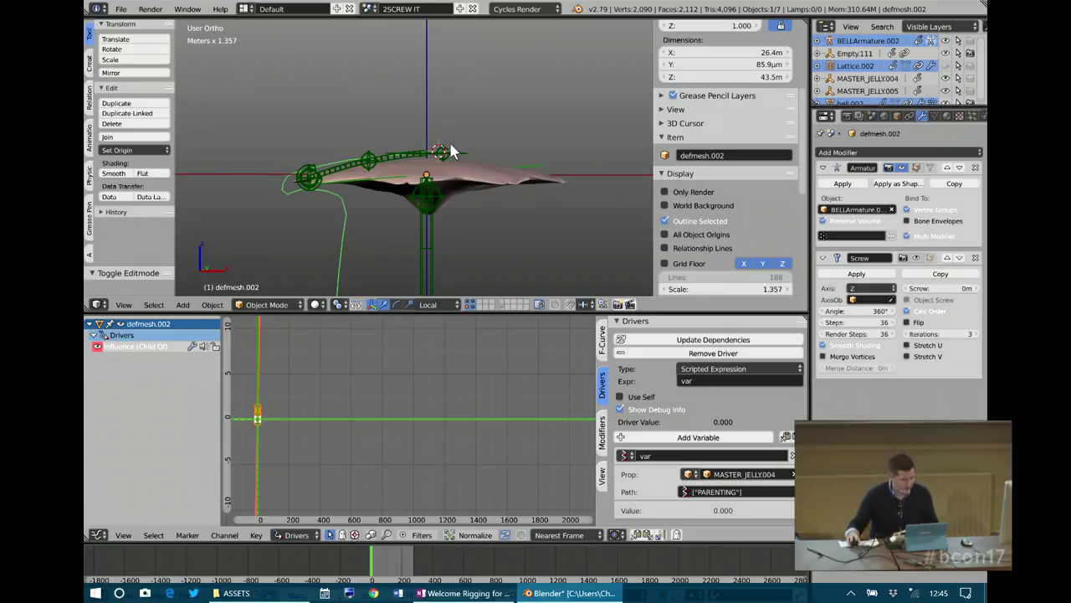
{"action": "right_click", "coordinate": [444, 151]}
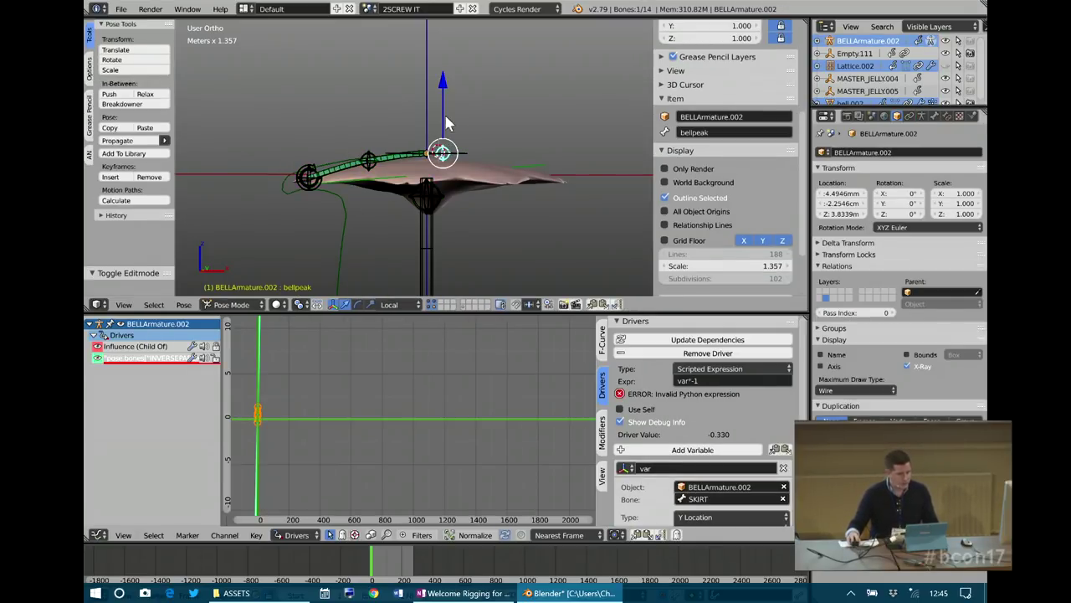
{"action": "mouse_move", "coordinate": [442, 118]}
{"action": "left_mouse_down"}
{"action": "mouse_move", "coordinate": [444, 52]}
{"action": "mouse_move", "coordinate": [450, 292]}
{"action": "mouse_move", "coordinate": [446, 89]}
{"action": "mouse_move", "coordinate": [445, 121]}
{"action": "left_mouse_up"}
{"action": "right_click", "coordinate": [372, 157]}
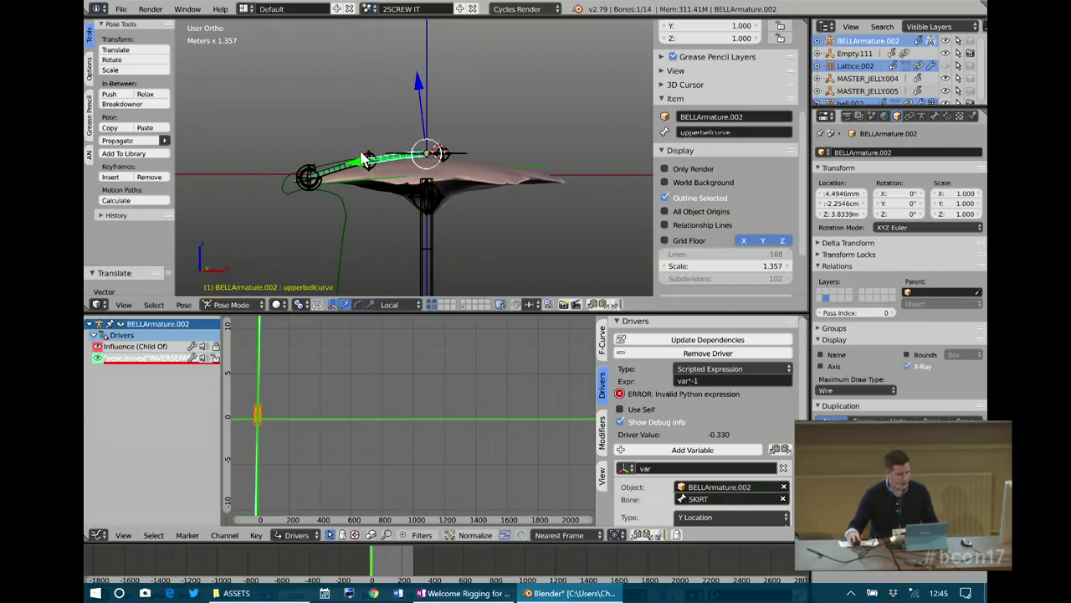
{"action": "right_click", "coordinate": [365, 153]}
{"action": "mouse_move", "coordinate": [368, 84]}
{"action": "left_mouse_down"}
{"action": "mouse_move", "coordinate": [376, 120]}
{"action": "mouse_move", "coordinate": [376, 84]}
{"action": "left_mouse_up"}
{"action": "right_click", "coordinate": [316, 172]}
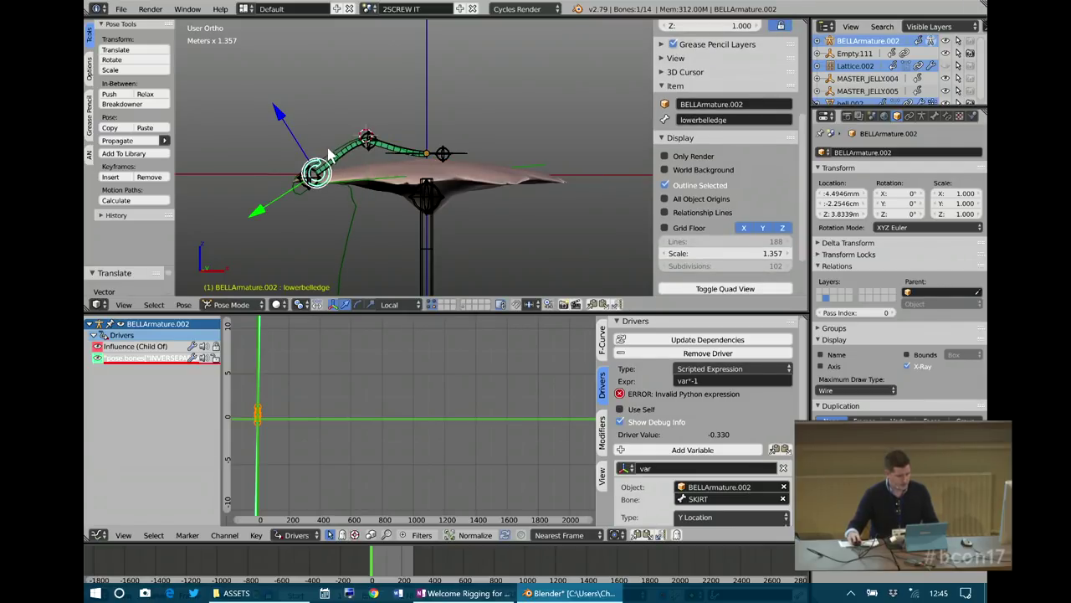
{"action": "key", "text": "r"}
{"action": "left_click", "coordinate": [333, 158]}
- Clear the location, scale and rotation of all BELLArmature.002 bones
{"action": "key", "text": "a"}
{"action": "key", "text": "a"}
{"action": "key", "text": "alt+s"}
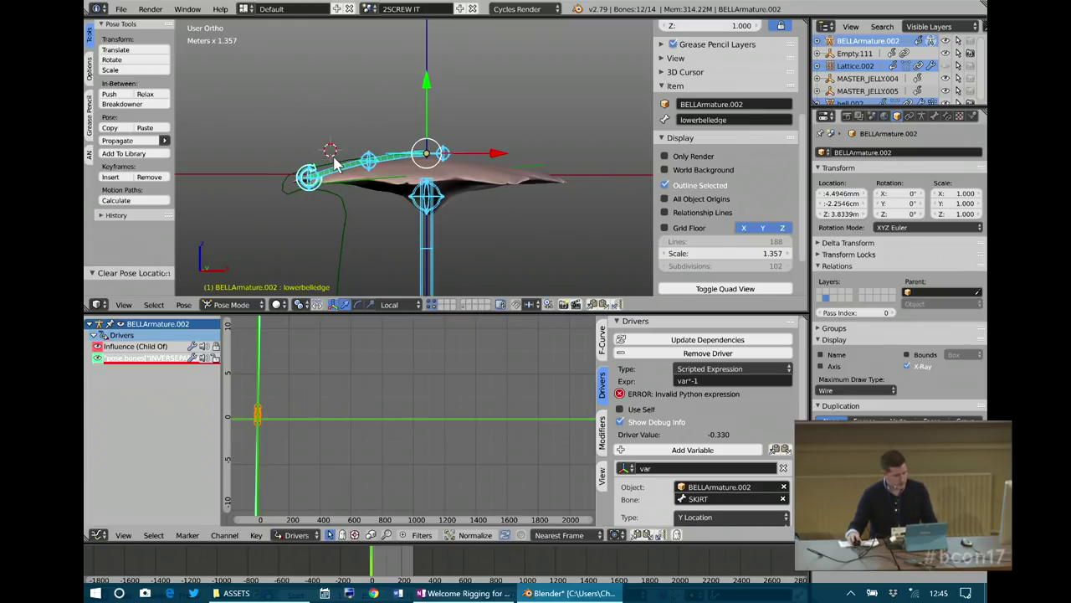
{"action": "key", "text": "alt+r"}
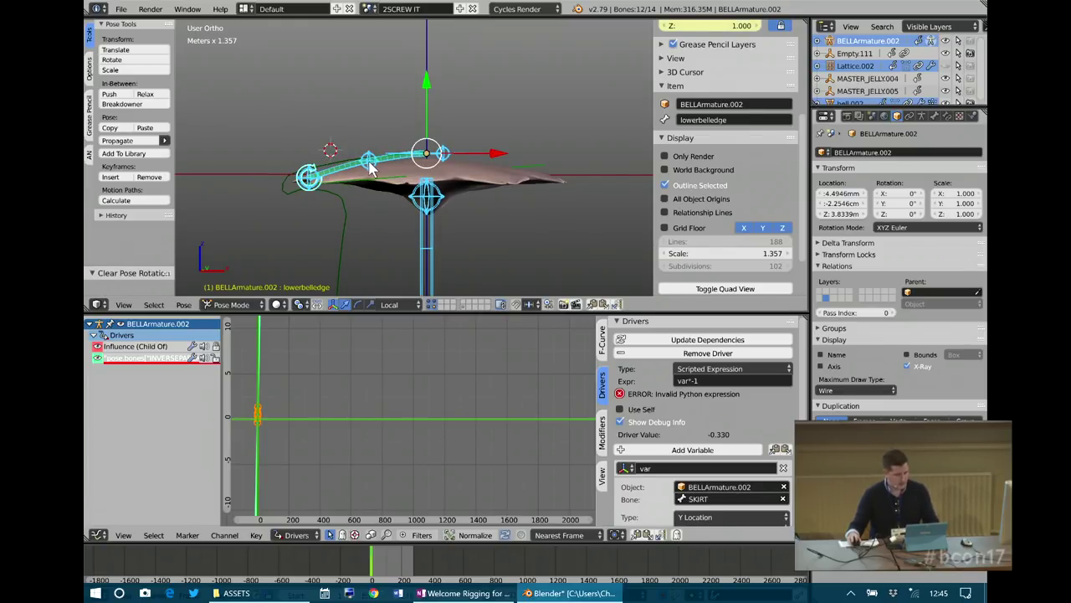
- Enable the Screw modifier of defmesh.002 in the viewport and inspect the revolved cage from several angles
{"action": "left_click", "coordinate": [326, 209]}
{"action": "right_click", "coordinate": [327, 209]}
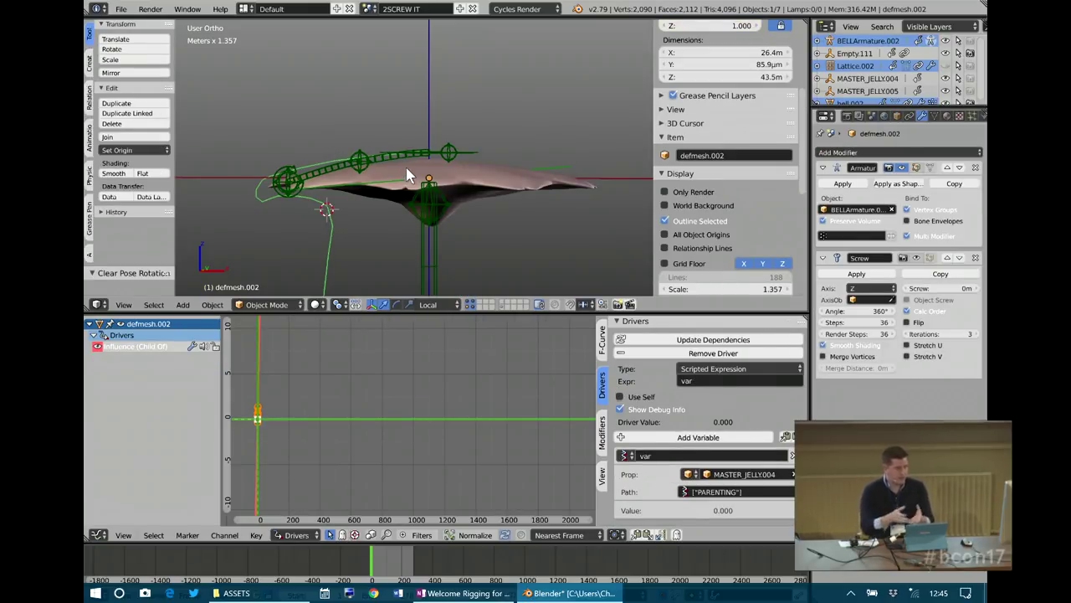
{"action": "middle_click_drag", "start_coordinate": [418, 179], "coordinate": [424, 188]}
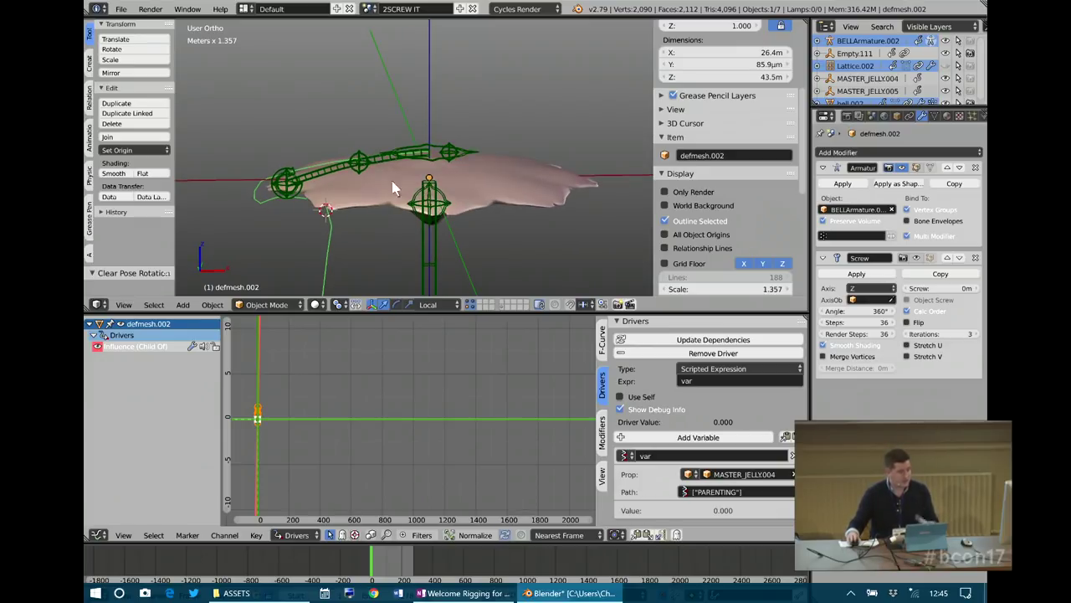
{"action": "left_click", "coordinate": [915, 258]}
{"action": "middle_click_drag", "start_coordinate": [509, 218], "coordinate": [435, 180]}
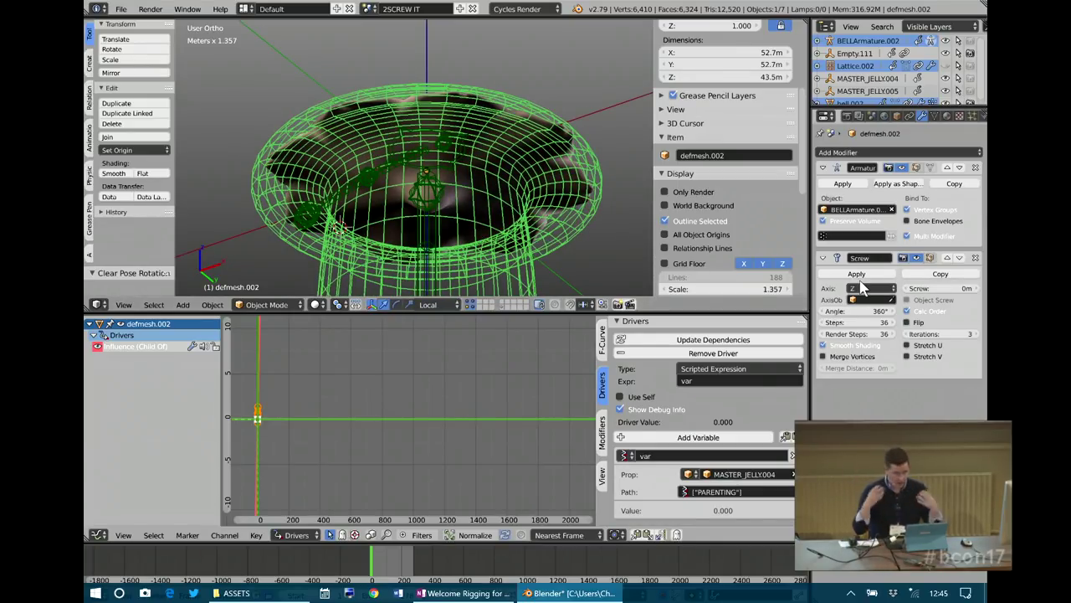
{"action": "middle_click_drag", "start_coordinate": [504, 159], "coordinate": [535, 195]}
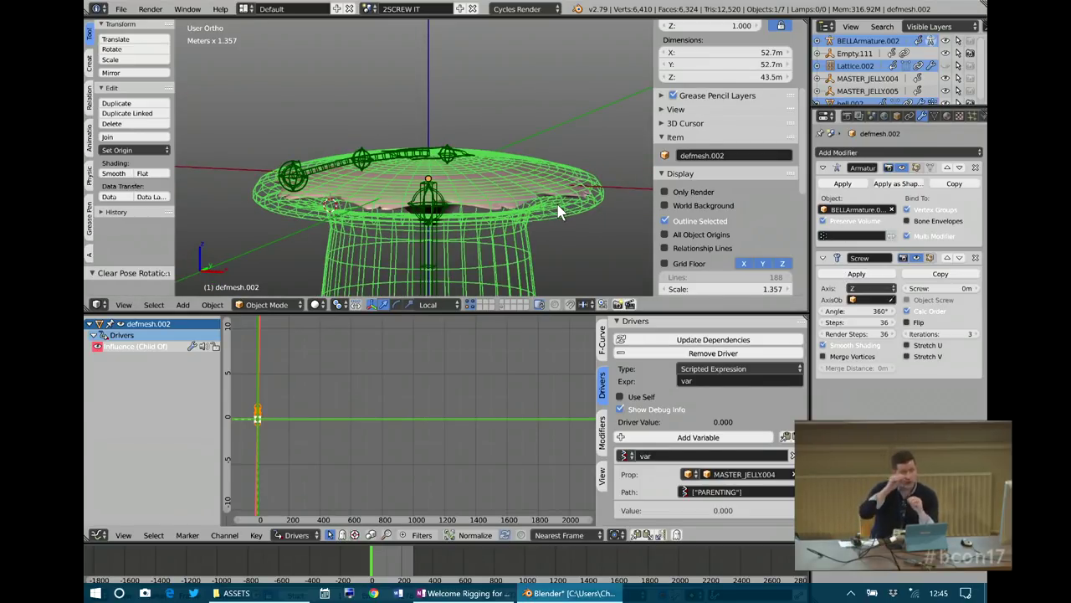
{"action": "middle_click_drag", "start_coordinate": [468, 188], "coordinate": [393, 160]}
- Try raising the upper curve control and moving the bellpeak bone up along its local Y axis
{"action": "right_click", "coordinate": [360, 160]}
{"action": "left_click_drag", "start_coordinate": [359, 134], "coordinate": [365, 95]}
{"action": "left_click", "coordinate": [445, 147]}
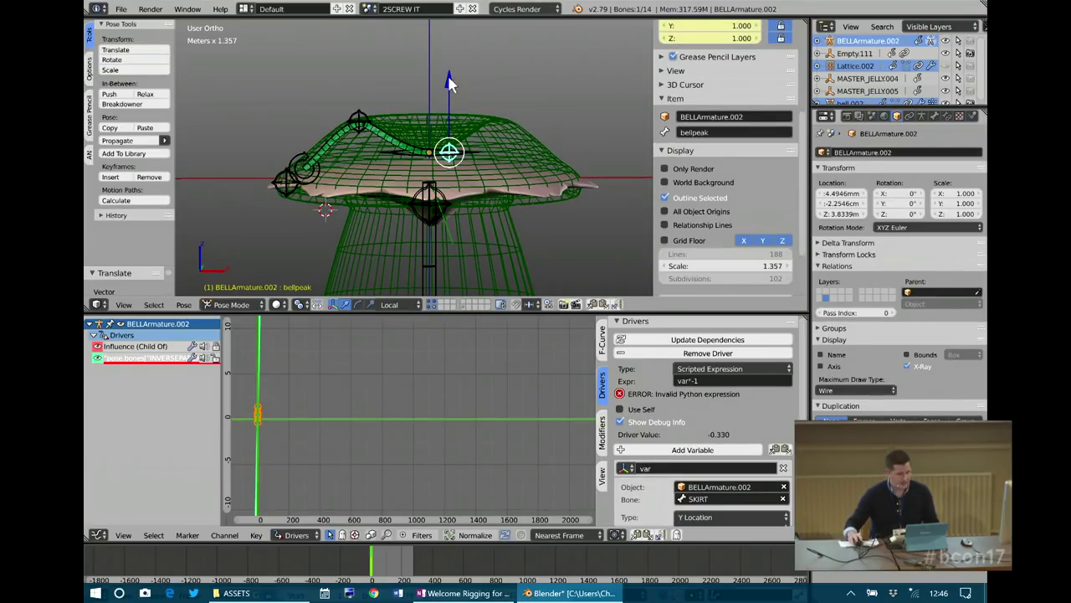
{"action": "key", "text": "g"}
{"action": "key", "text": "y"}
{"action": "key", "text": "y"}
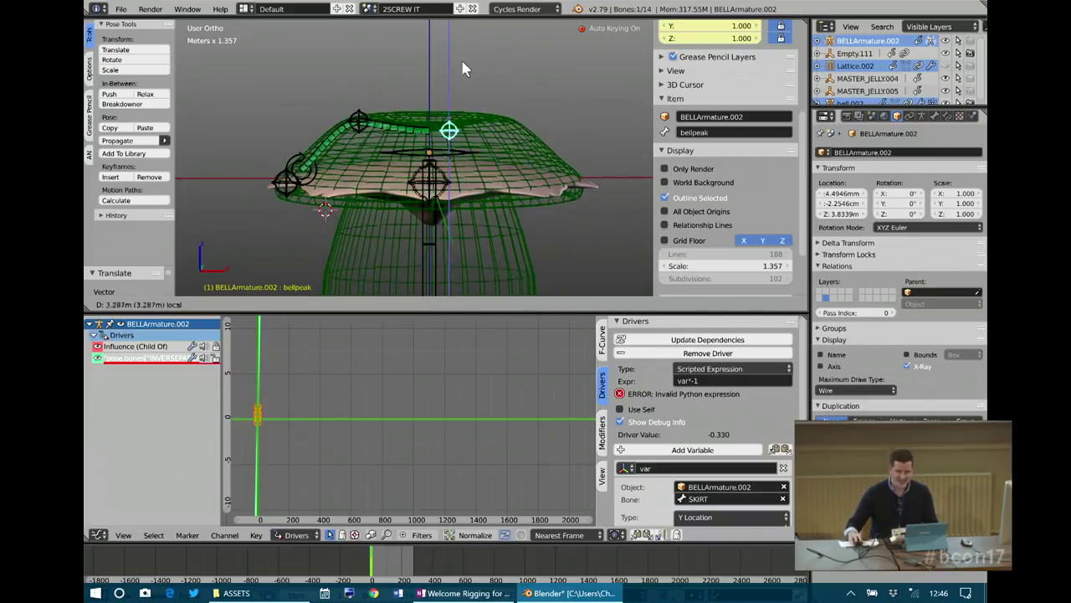
{"action": "left_click", "coordinate": [456, 99]}
- Clear the rotation, location and scale of all bones, then select the ctrllower bone
{"action": "key", "text": "a"}
{"action": "key", "text": "alt+r"}
{"action": "key", "text": "alt+g"}
{"action": "key", "text": "alt+s"}
{"action": "right_click", "coordinate": [289, 182]}
{"action": "middle_click_drag", "start_coordinate": [290, 181], "coordinate": [327, 158]}
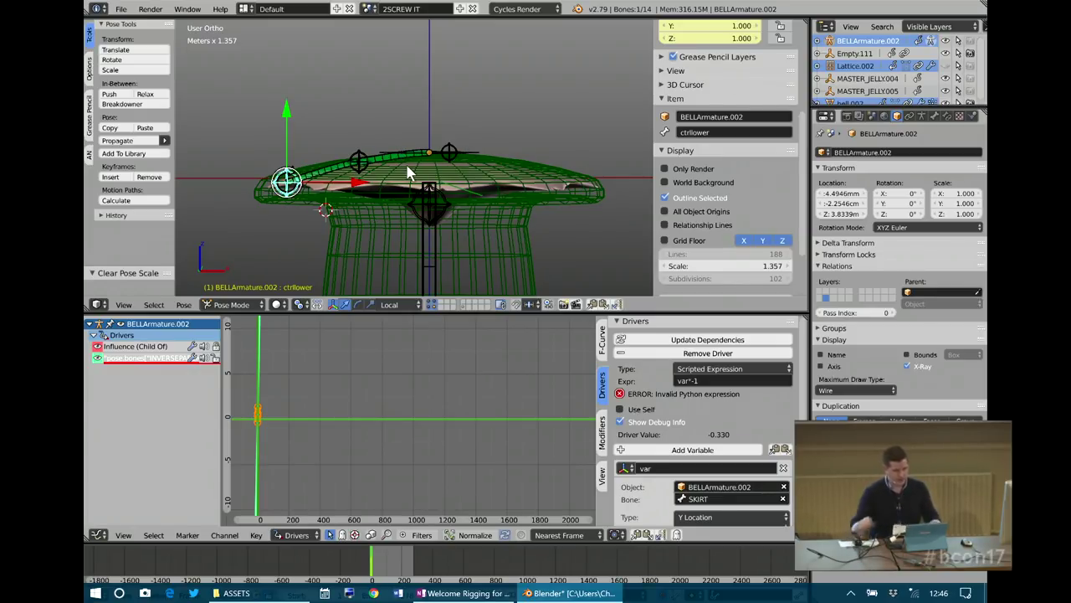
- Turn on the Only Render display and show all the scene layers
{"action": "right_click", "coordinate": [444, 152]}
{"action": "left_click", "coordinate": [665, 192]}
{"action": "key", "text": "grave"}
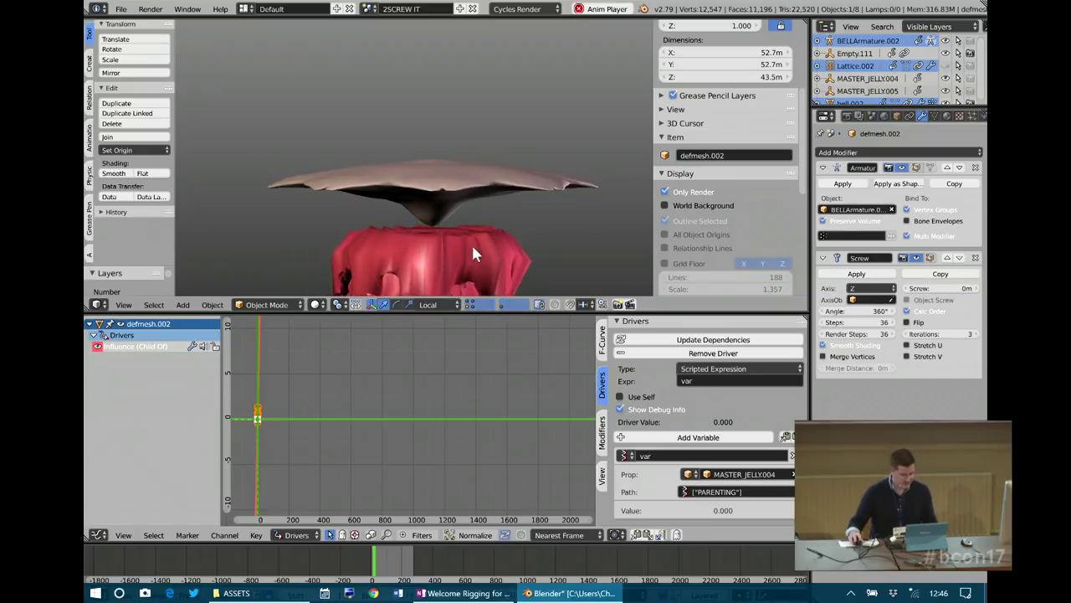
- Try limiting the visible layers to the bell.002 mesh's layer and the layer holding its rig
{"action": "left_click", "coordinate": [473, 308]}
{"action": "left_click", "coordinate": [472, 307]}
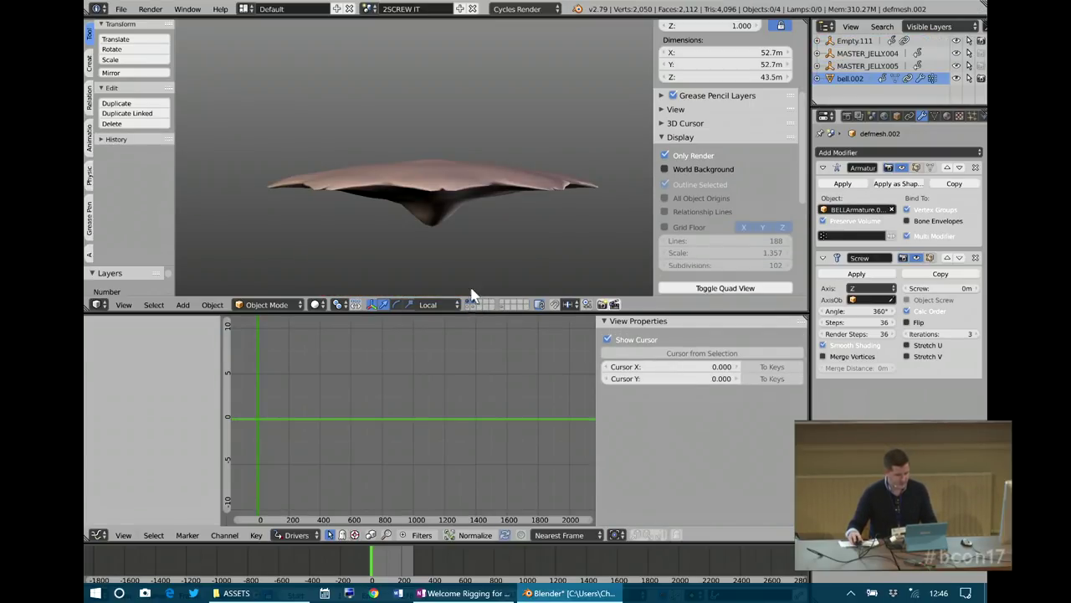
{"action": "left_click", "coordinate": [469, 305], "text": "shift"}
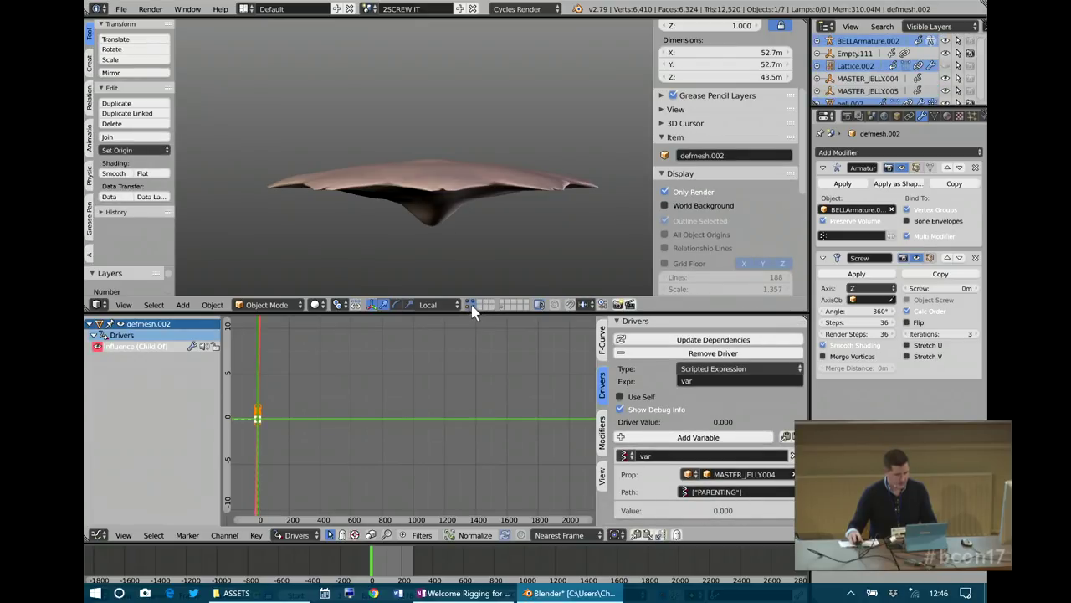
{"action": "key", "text": "1"}
{"action": "scroll", "coordinate": [416, 189], "scroll_direction": "down", "scroll_amount": 2}
{"action": "scroll", "coordinate": [416, 189], "scroll_direction": "up", "scroll_amount": 1}
{"action": "key", "text": "a"}
{"action": "key", "text": "a"}
- Undo the recent layer visibility changes
{"action": "key", "text": "ctrl+z"}
{"action": "key", "text": "ctrl+alt+z"}
{"action": "key", "text": "ctrl+z"}
{"action": "key", "text": "ctrl+z"}
{"action": "key", "text": "ctrl+z"}
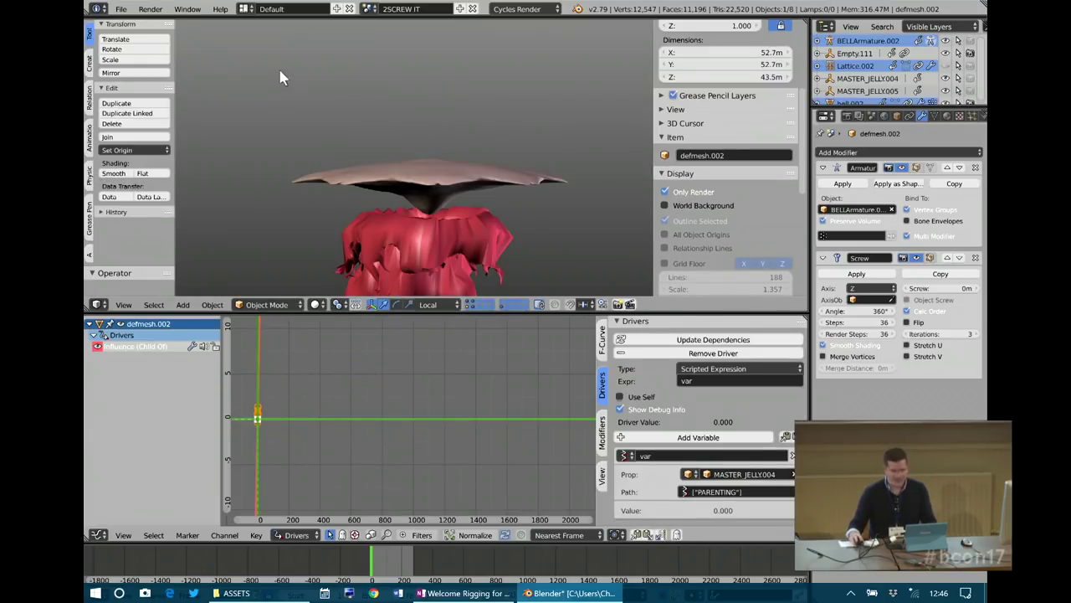
- Turn off the Only Render display and inspect the deform cage and bones around the bell
{"action": "left_click", "coordinate": [122, 10]}
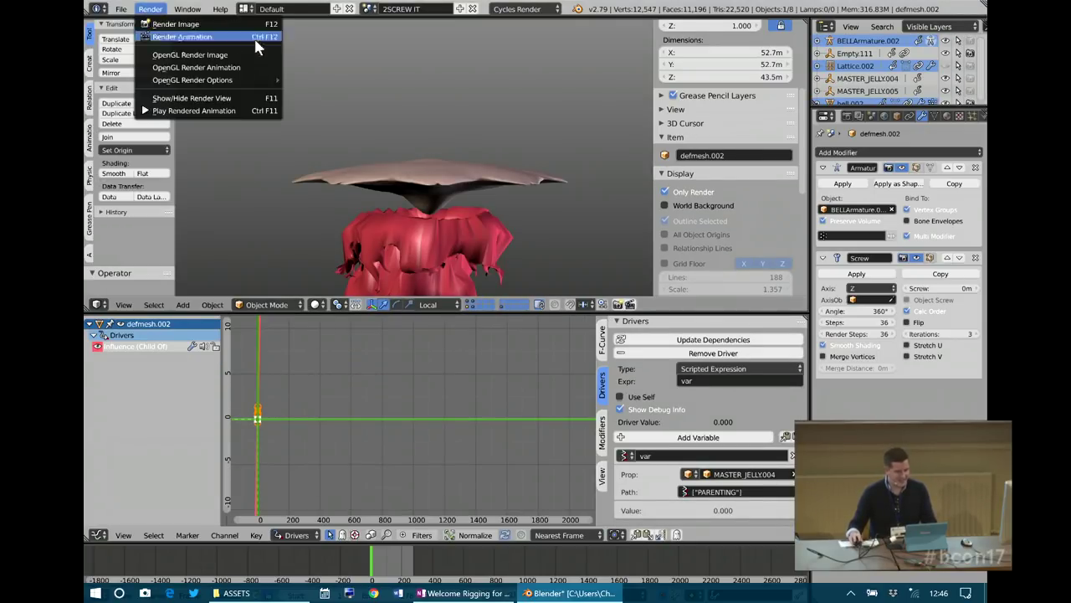
{"action": "left_click", "coordinate": [691, 194]}
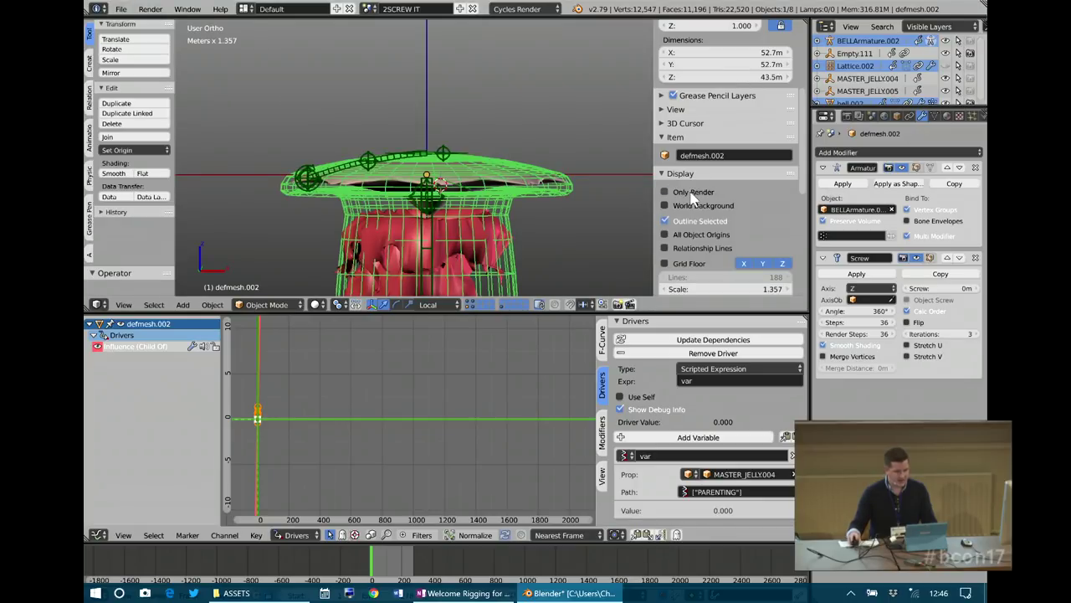
{"action": "scroll", "coordinate": [484, 151], "scroll_direction": "down", "scroll_amount": 1}
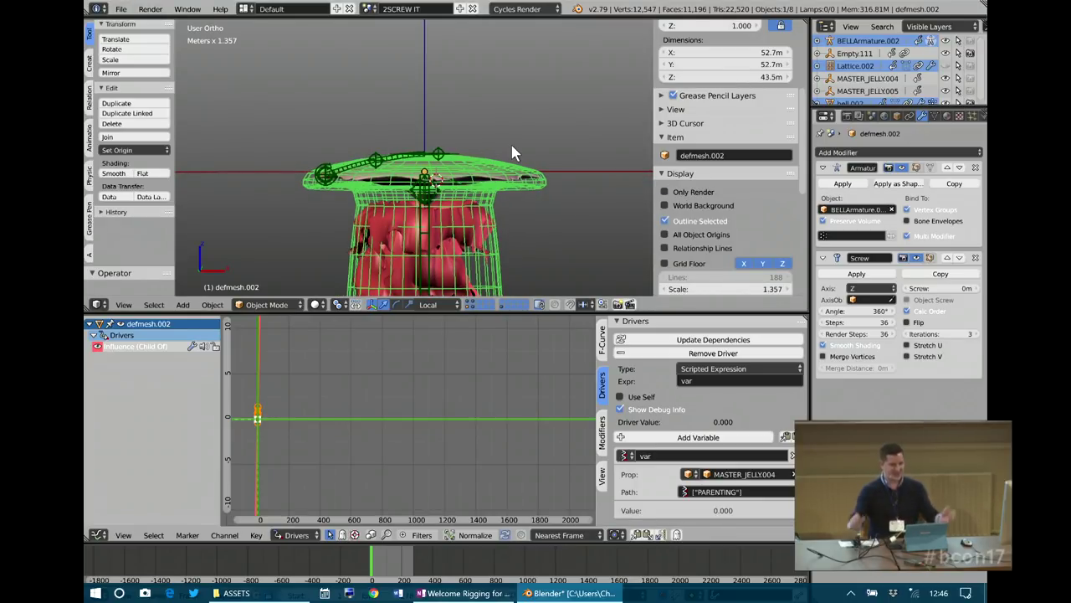
{"action": "scroll", "coordinate": [500, 153], "scroll_direction": "up", "scroll_amount": 5}
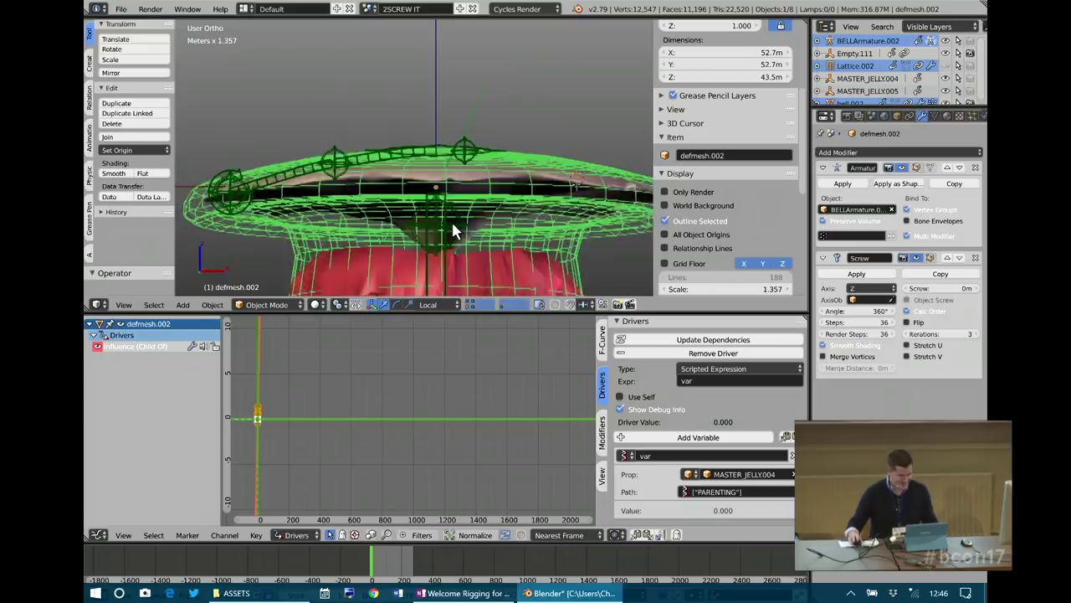
{"action": "scroll", "coordinate": [446, 229], "scroll_direction": "down", "scroll_amount": 1}
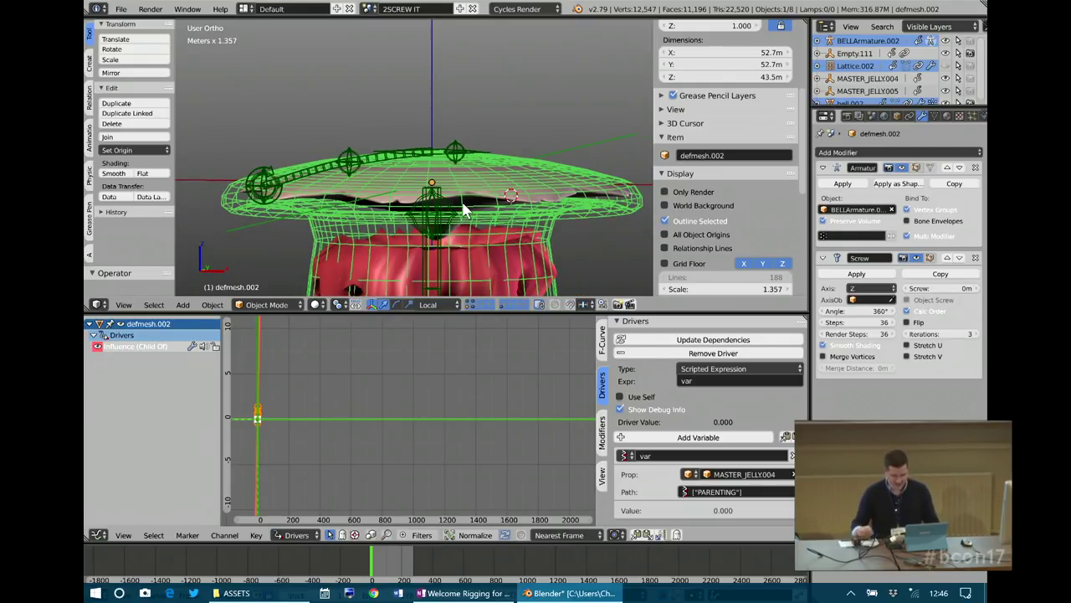
- Select the bell.002 mesh in front view and expand its Mesh Deform modifier settings
{"action": "key", "text": "KP_1"}
{"action": "right_click", "coordinate": [434, 174]}
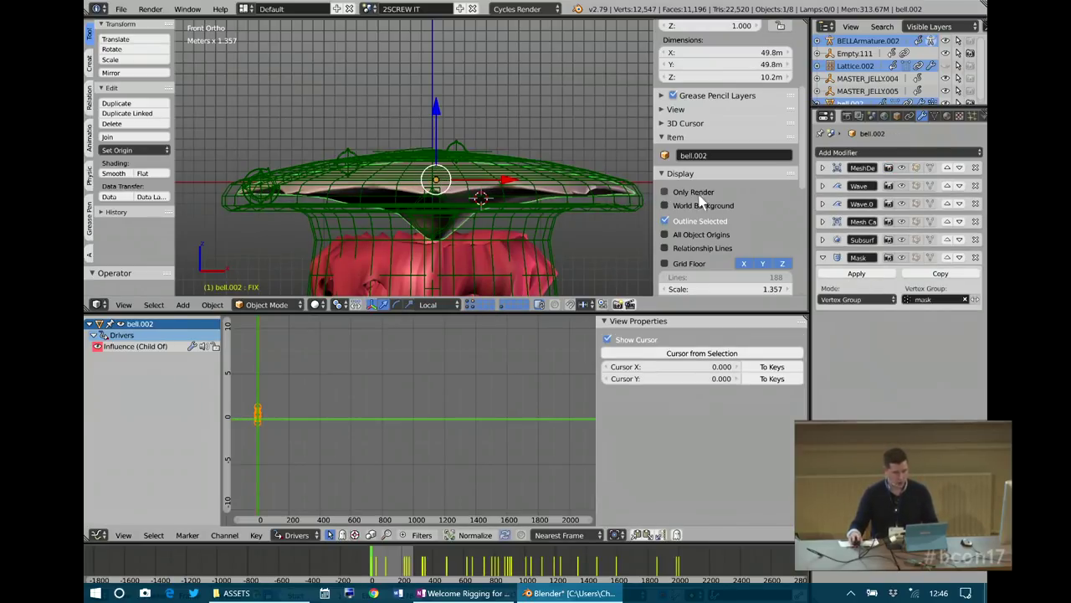
{"action": "left_click", "coordinate": [822, 168]}
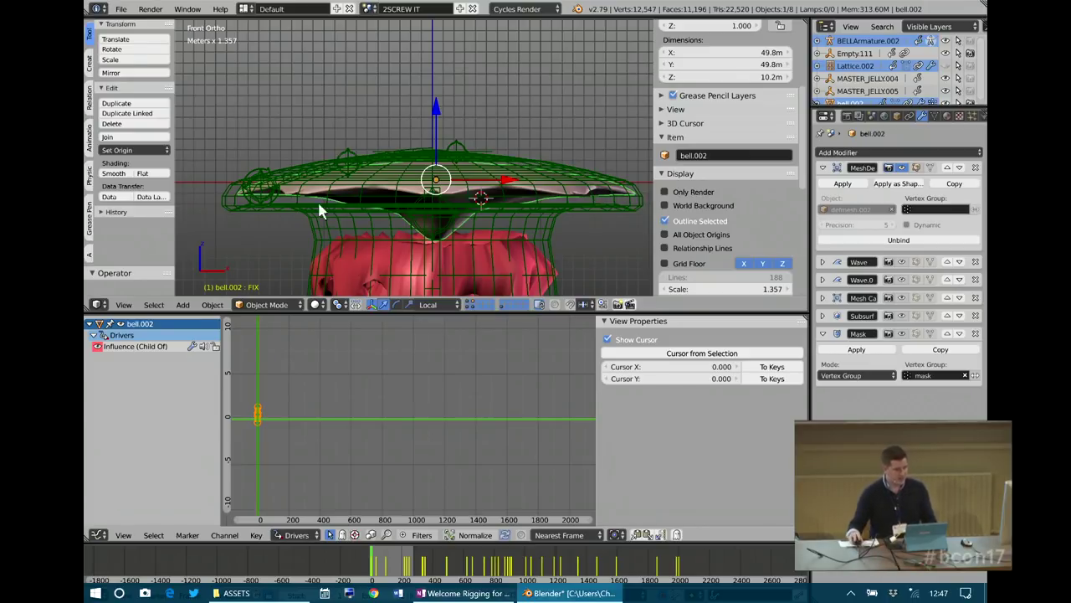
- Raise the bellpeak bone of BELLArmature.002 to pull the center of the bell up into a peak
{"action": "right_click", "coordinate": [301, 223]}
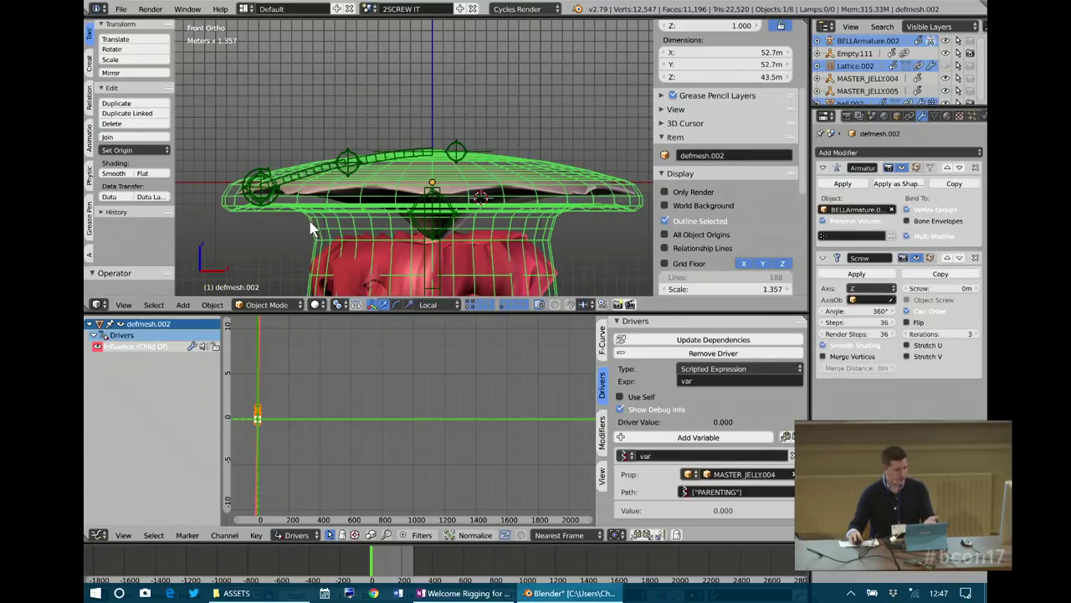
{"action": "right_click", "coordinate": [453, 154]}
{"action": "key", "text": "g"}
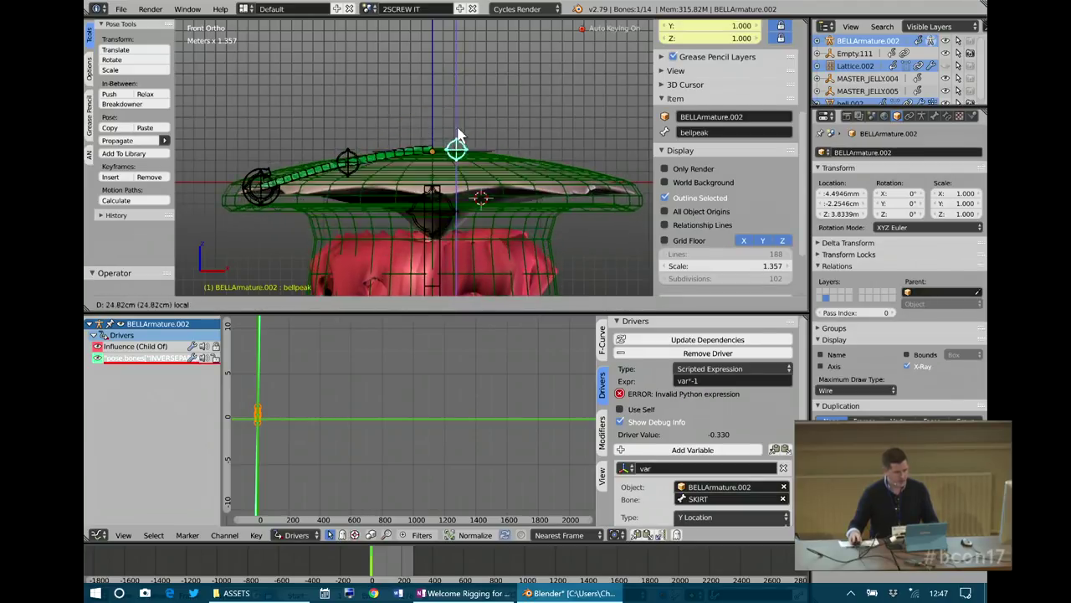
{"action": "left_click", "coordinate": [471, 94]}
- Hide the defmesh.002 cage and the red mesh hanging below the bell
{"action": "right_click", "coordinate": [604, 211]}
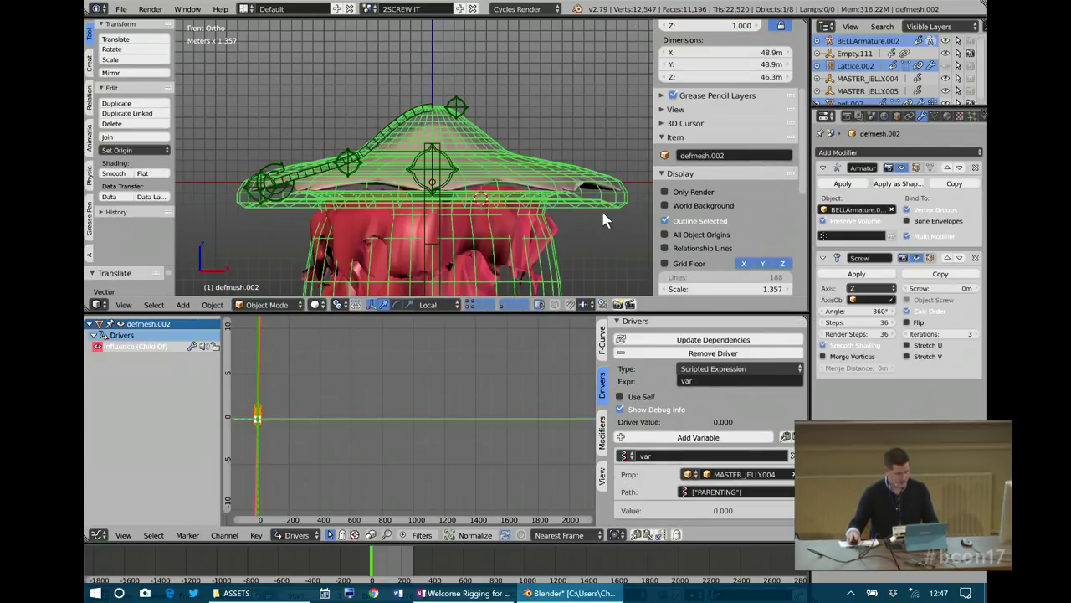
{"action": "key", "text": "h"}
{"action": "right_click", "coordinate": [510, 231]}
{"action": "key", "text": "h"}
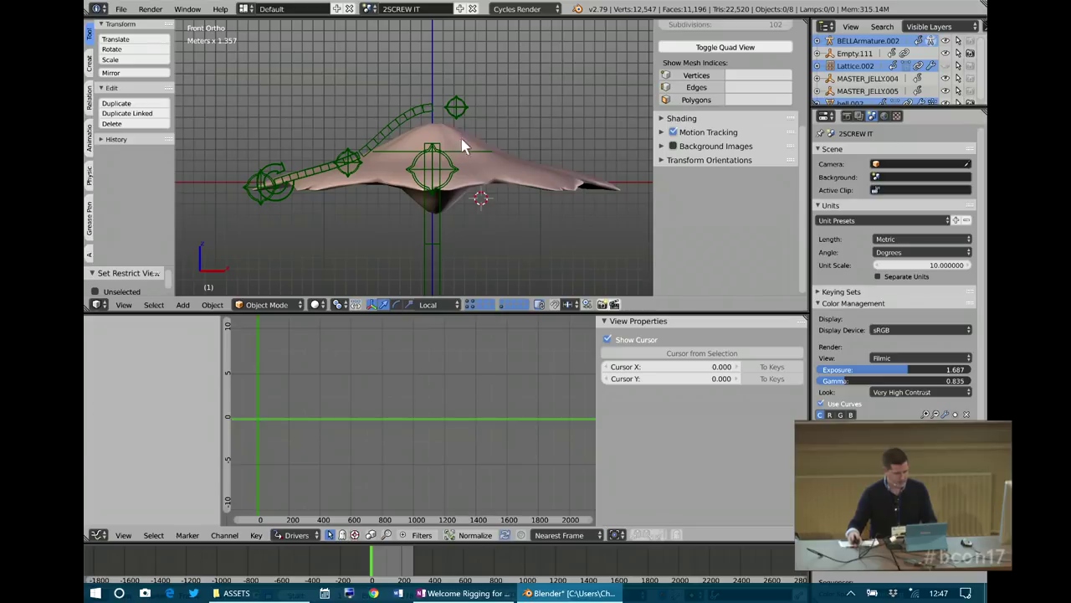
- Raise the bellpeak and ctrl bones of BELLArmature.002 slightly at frame 1 to round the bell into a shallow dome
{"action": "right_click", "coordinate": [465, 146]}
{"action": "key", "text": "g"}
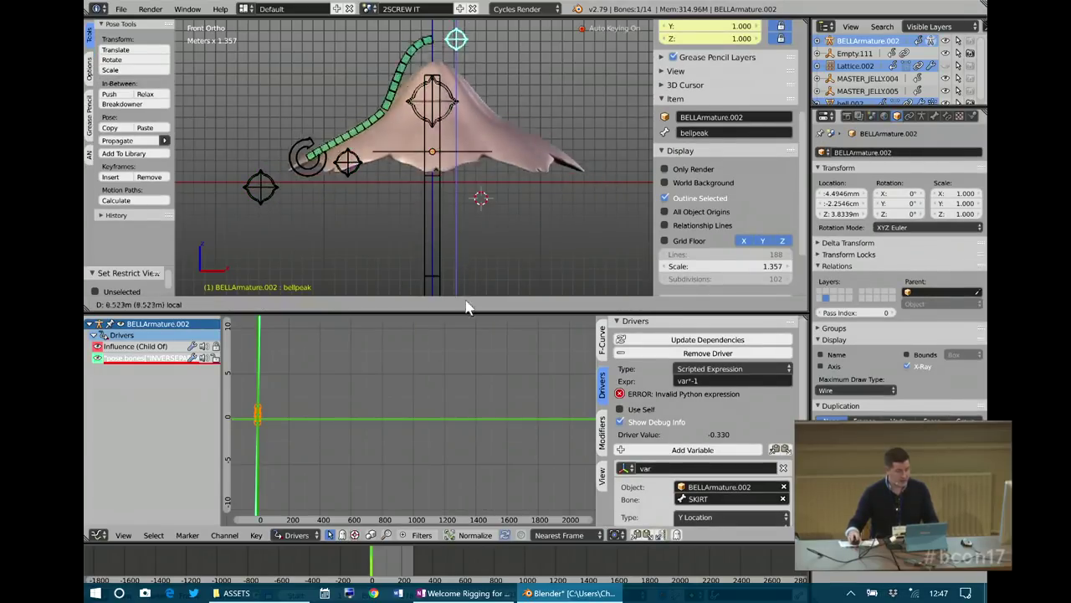
{"action": "left_click", "coordinate": [472, 66]}
{"action": "right_click", "coordinate": [350, 151]}
{"action": "key", "text": "g"}
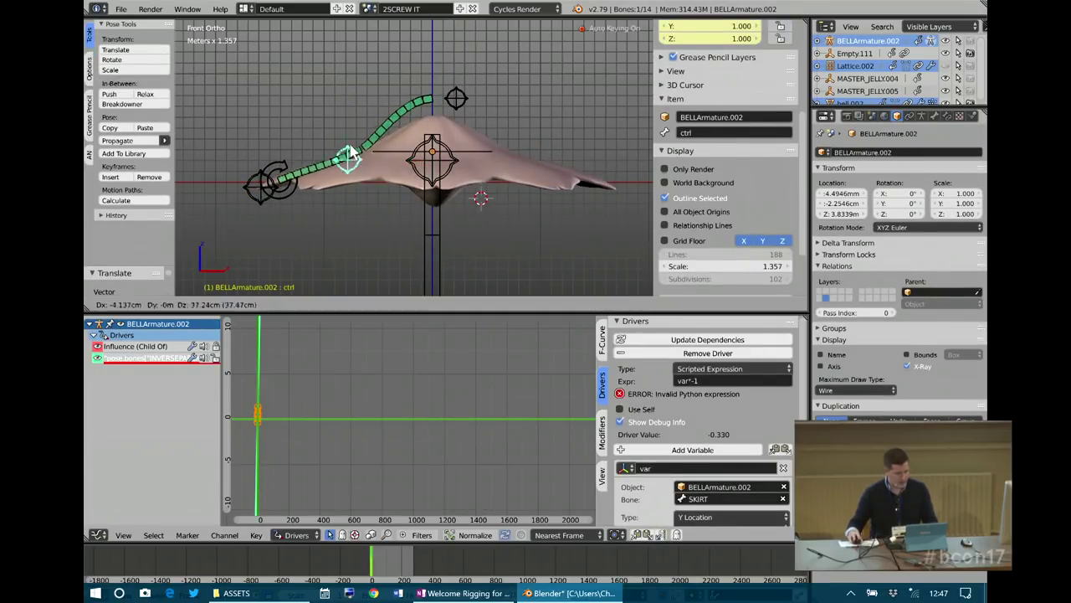
{"action": "left_click", "coordinate": [343, 127]}
{"action": "right_click", "coordinate": [266, 191]}
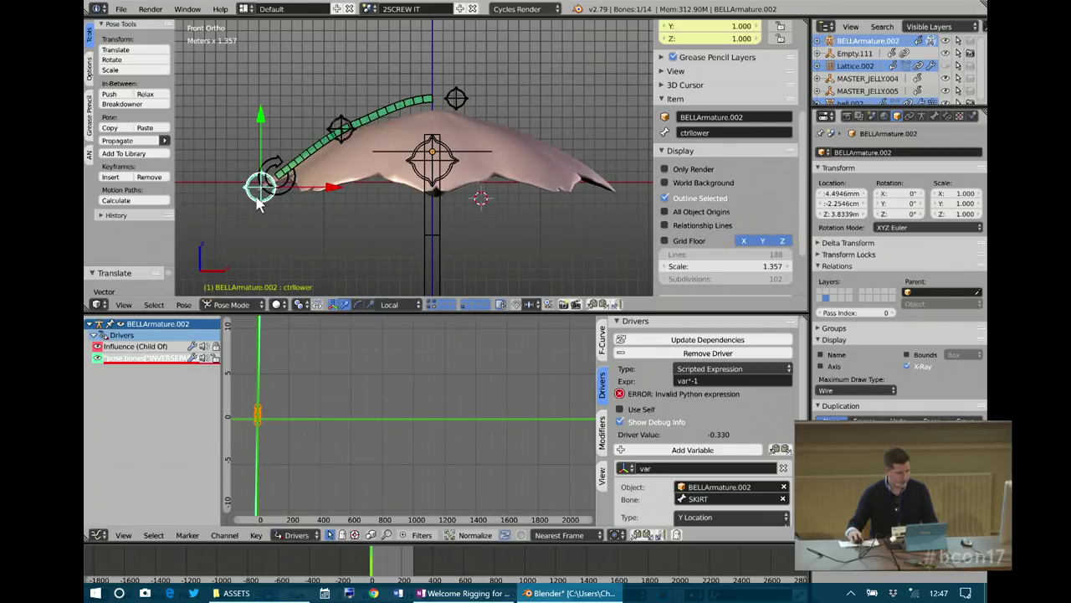
{"action": "key", "text": "g"}
{"action": "right_click", "coordinate": [283, 181]}
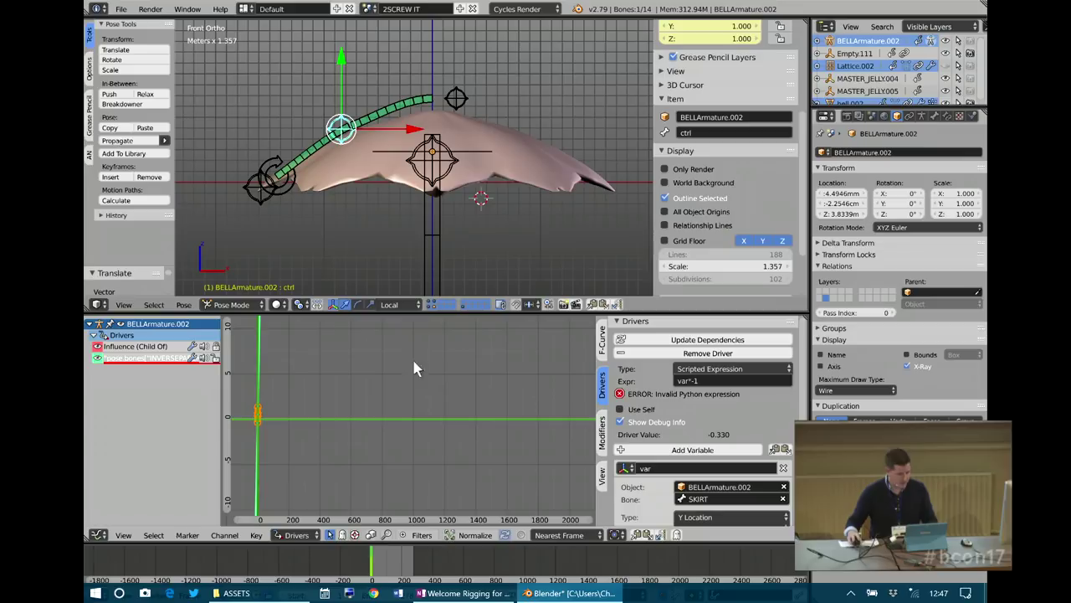
- At frame 115, raise the bellpeak bone about 6.7 m and move the ctrl bone up and outward about 7.2 m
{"action": "left_click", "coordinate": [393, 567]}
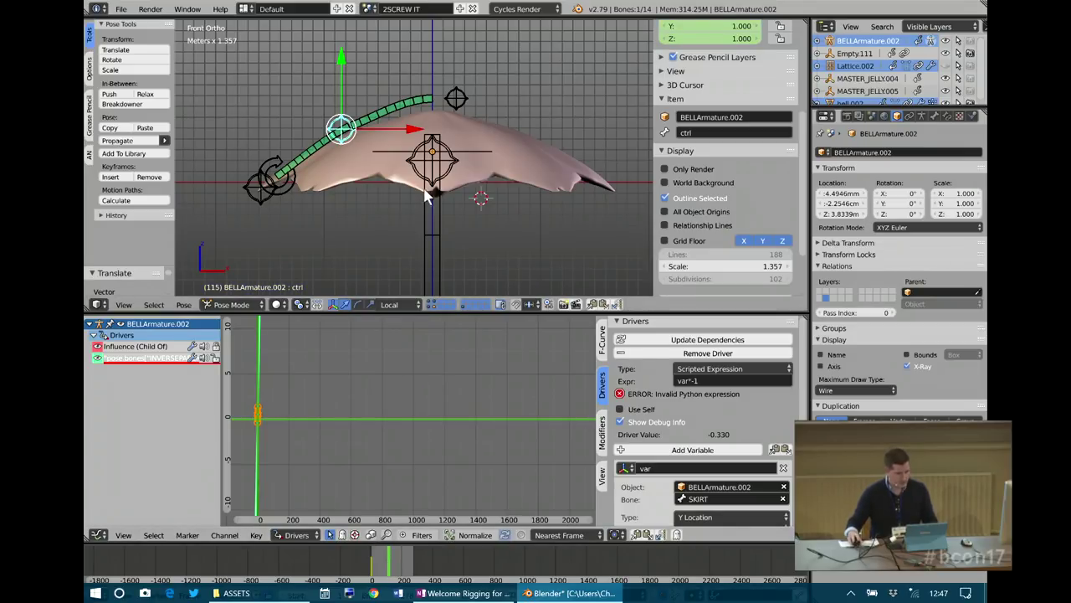
{"action": "right_click", "coordinate": [454, 116]}
{"action": "left_click_drag", "start_coordinate": [455, 80], "coordinate": [455, 23]}
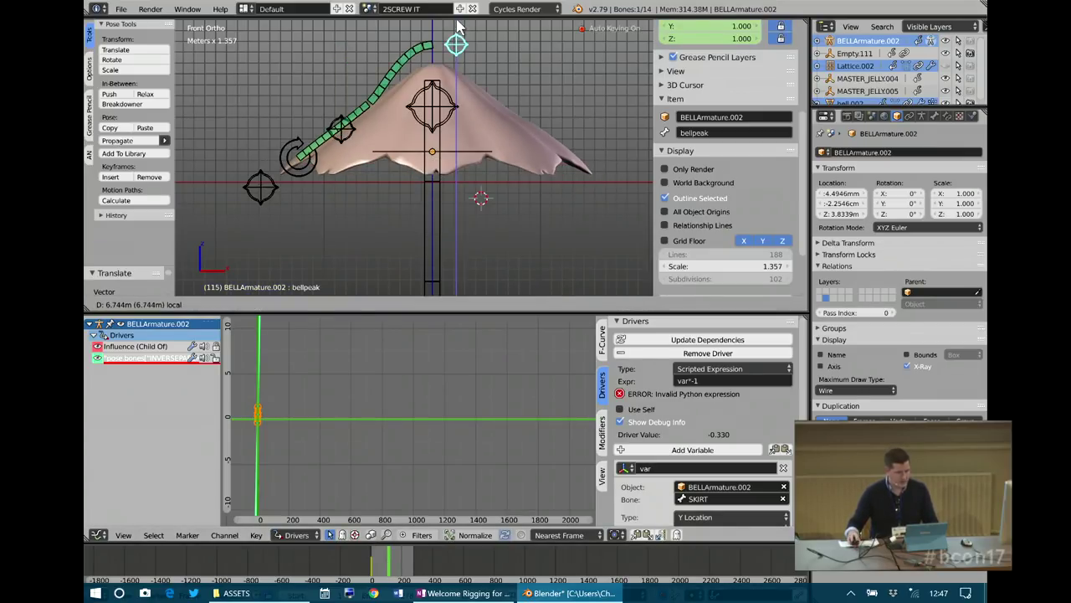
{"action": "right_click", "coordinate": [340, 130]}
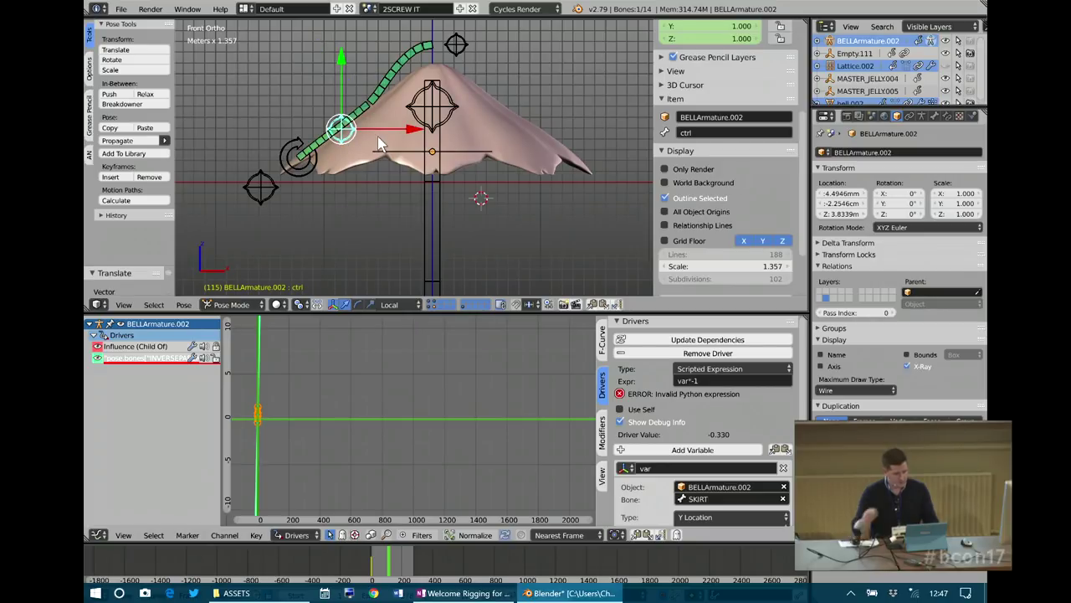
{"action": "key", "text": "g"}
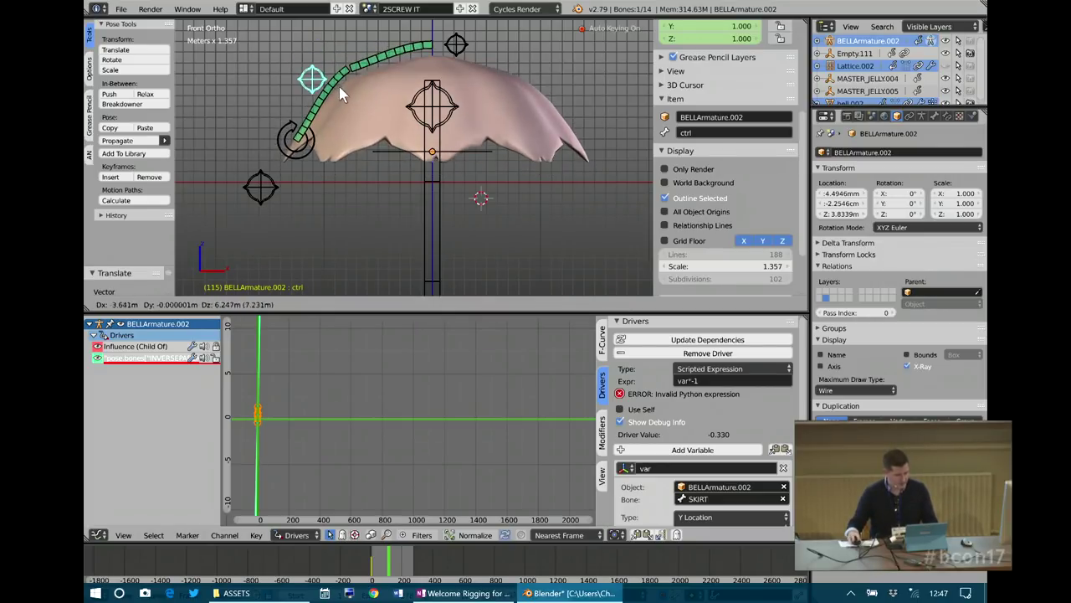
{"action": "left_click", "coordinate": [339, 86]}
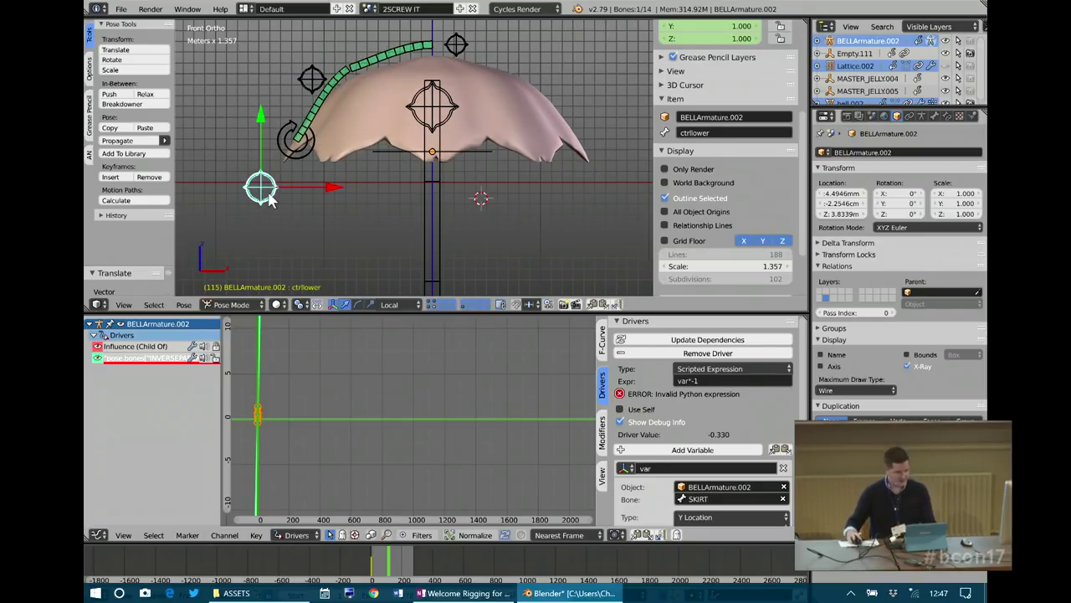
- Lower the ctrllower bone slightly and rotate the lowerbelledge bone so the bell's rim curls downward
{"action": "key", "text": "g"}
{"action": "left_click", "coordinate": [265, 197]}
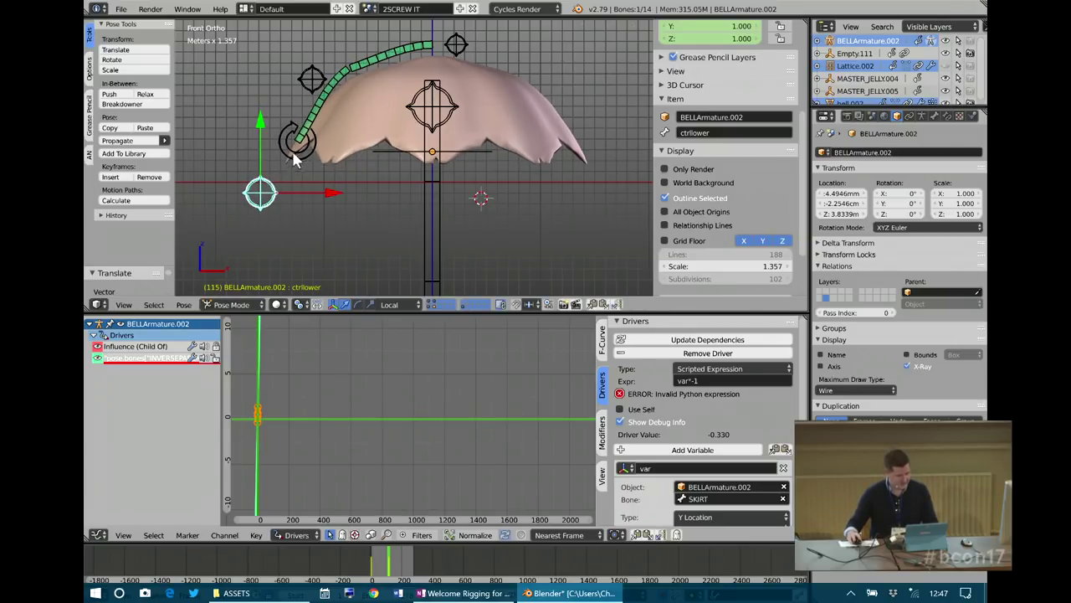
{"action": "right_click", "coordinate": [293, 147]}
{"action": "key", "text": "r"}
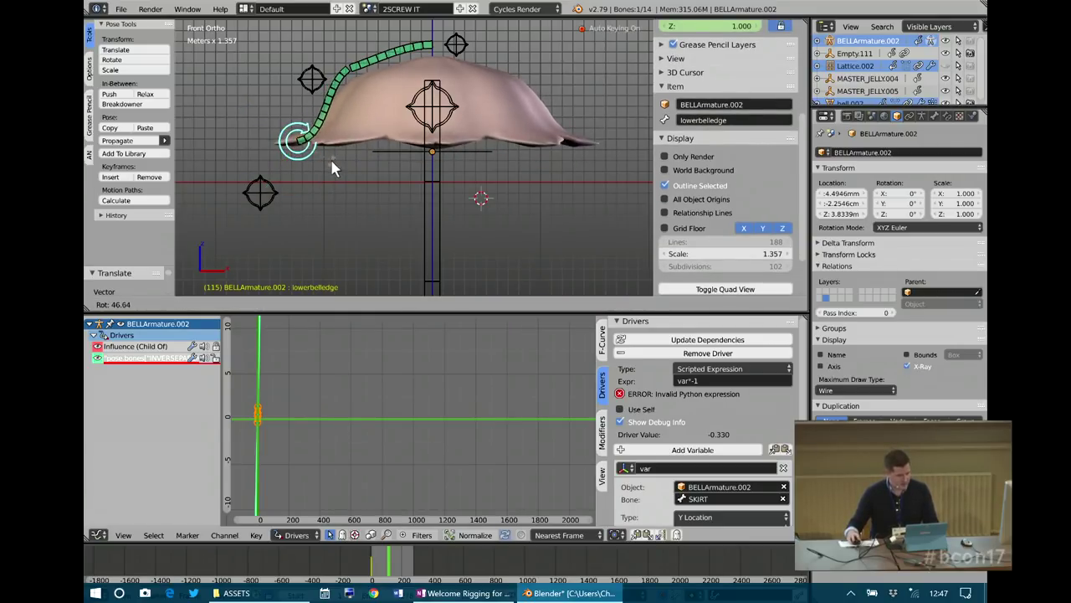
{"action": "left_click", "coordinate": [317, 125]}
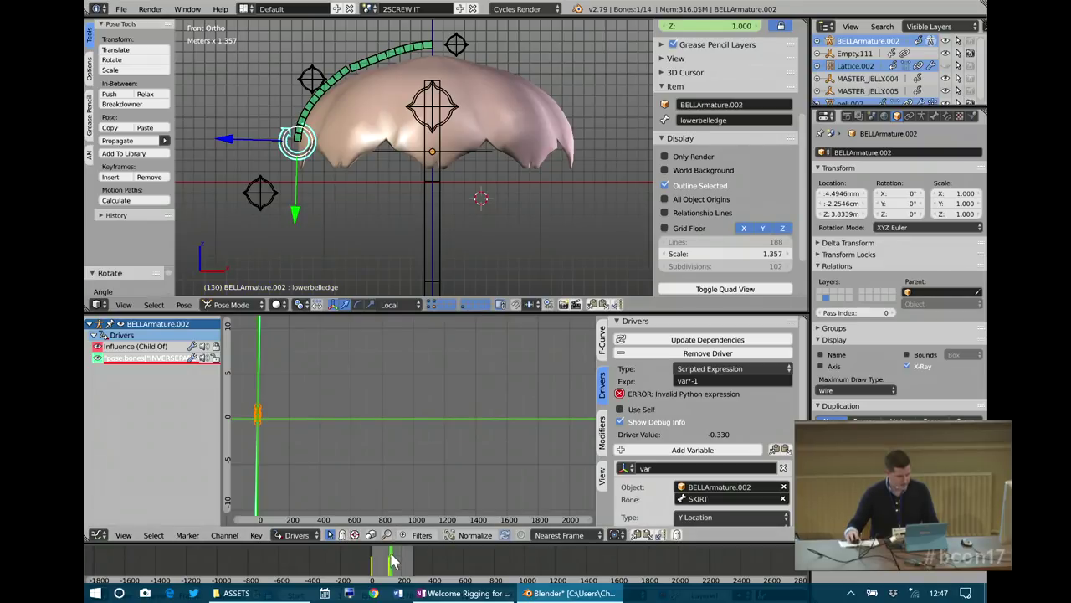
- At frame 274, pull the bellpeak bone far down to invert the bell's center and raise the ctrl bone slightly
{"action": "left_click", "coordinate": [416, 564]}
{"action": "right_click", "coordinate": [459, 57]}
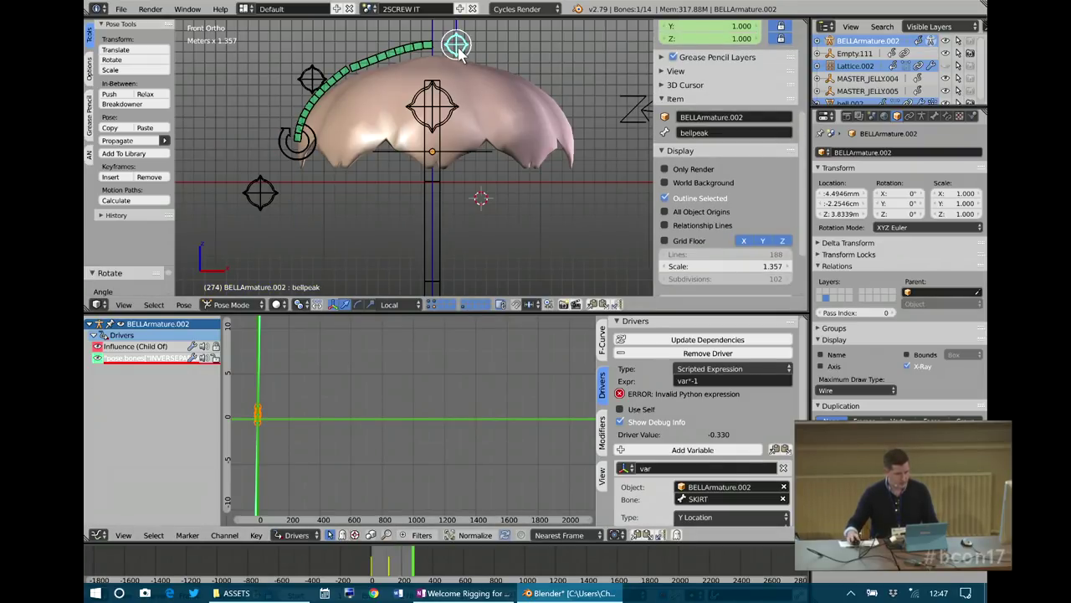
{"action": "left_click_drag", "start_coordinate": [459, 57], "coordinate": [452, 202]}
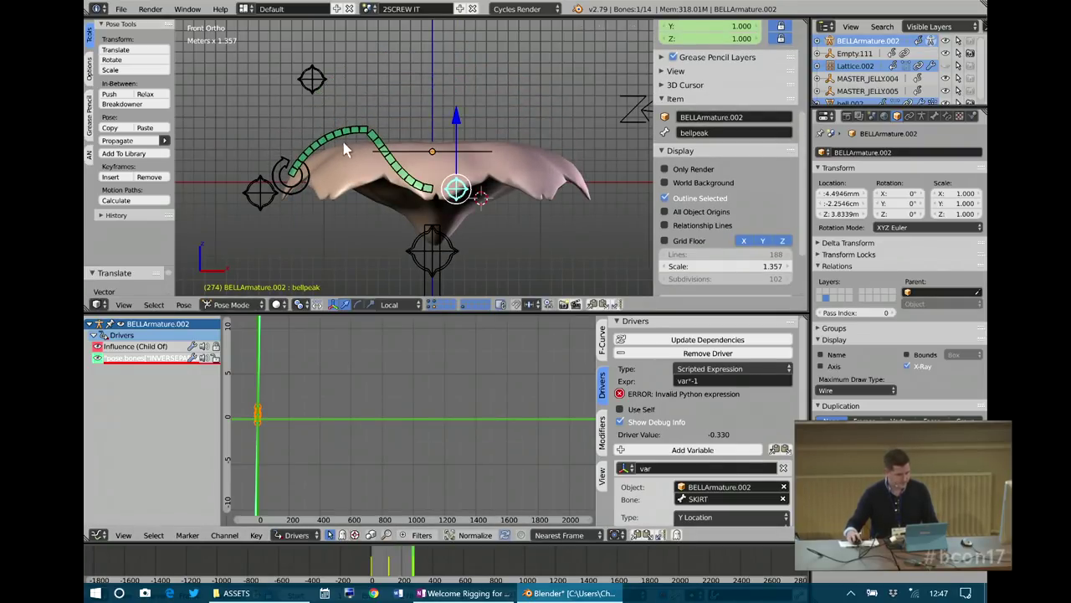
{"action": "right_click", "coordinate": [309, 76]}
{"action": "key", "text": "g"}
{"action": "left_click", "coordinate": [307, 91]}
- Raise the ctrllower bone to lift the rim into a cup shape and rotate the lowerbelledge bone to angle the edge
{"action": "right_click", "coordinate": [256, 194]}
{"action": "key", "text": "g"}
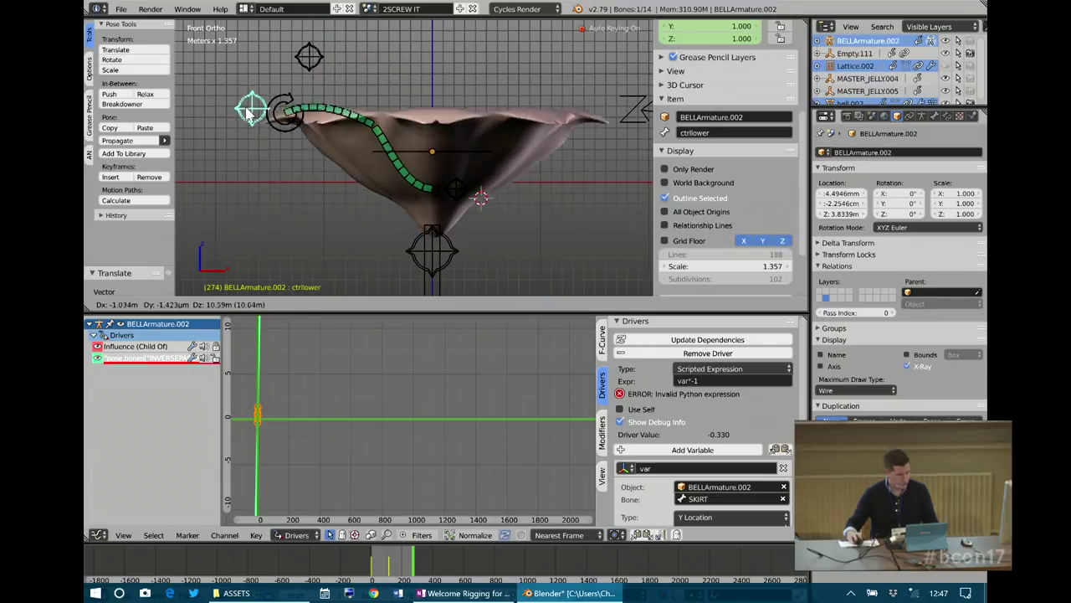
{"action": "left_click", "coordinate": [251, 82]}
{"action": "right_click", "coordinate": [287, 97]}
{"action": "key", "text": "r"}
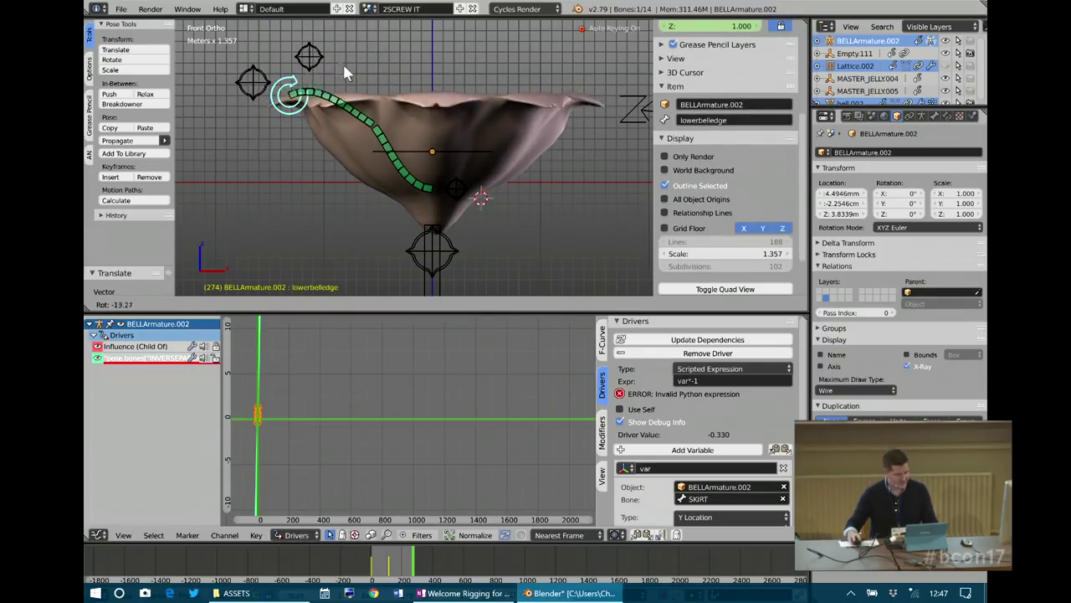
{"action": "left_click", "coordinate": [342, 160]}
- Play the bell animation, select bell.002, and expand its first Wave modifier to examine the settings while viewing the motion
{"action": "key", "text": "alt+a"}
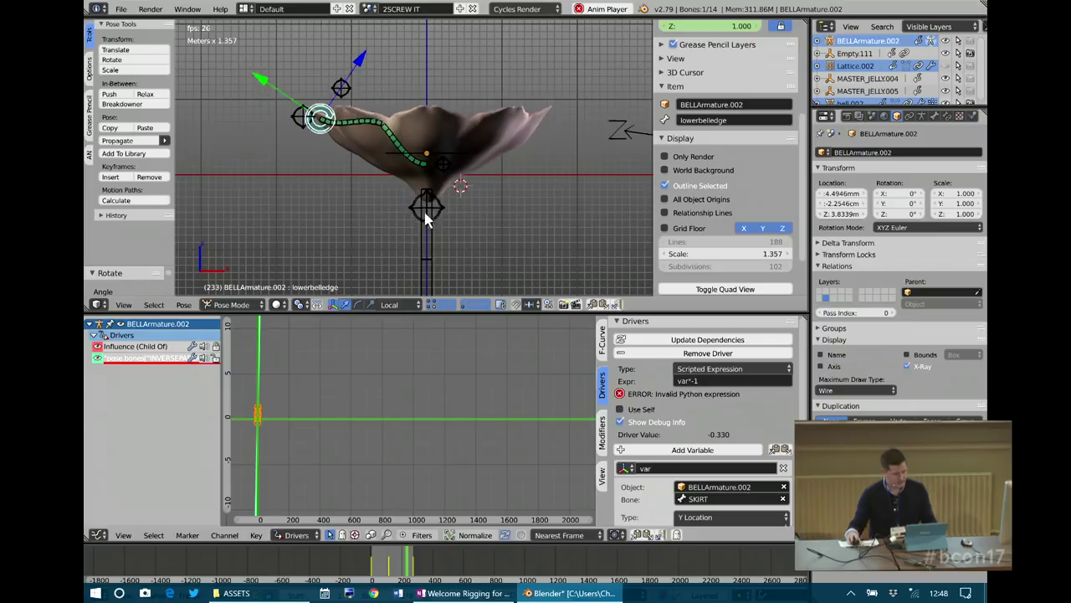
{"action": "right_click", "coordinate": [422, 182]}
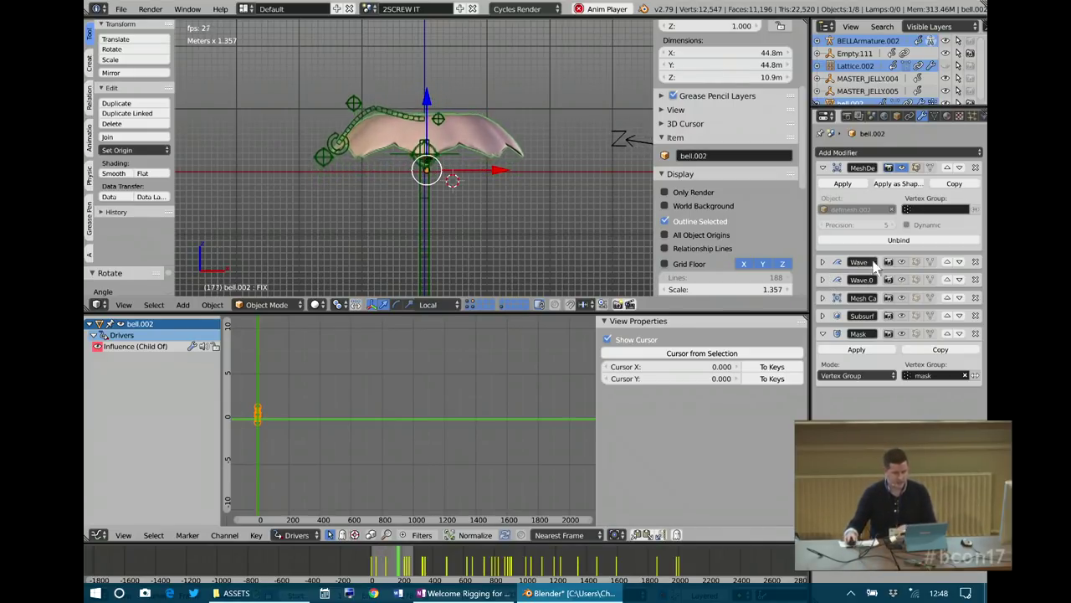
{"action": "left_click", "coordinate": [823, 262]}
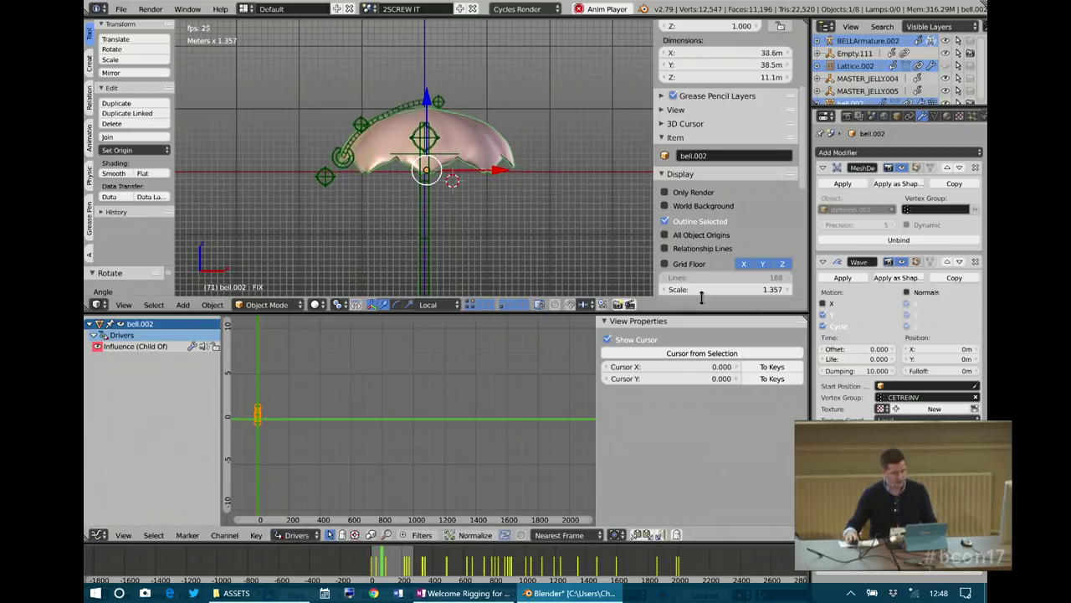
{"action": "middle_click_drag", "start_coordinate": [516, 158], "coordinate": [428, 134]}
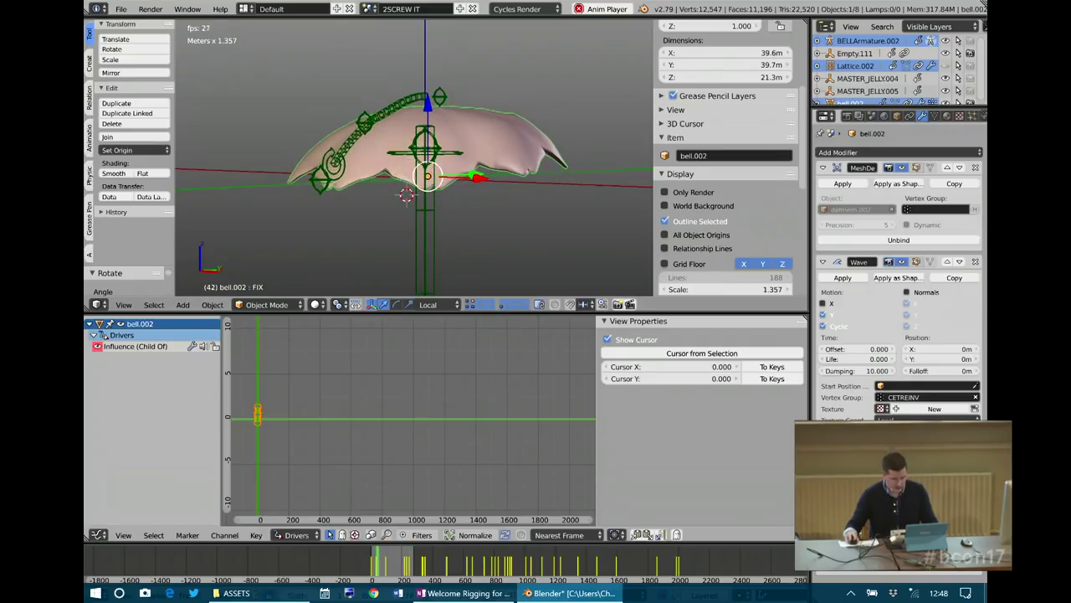
{"action": "scroll", "coordinate": [896, 335], "scroll_direction": "down", "scroll_amount": 2}
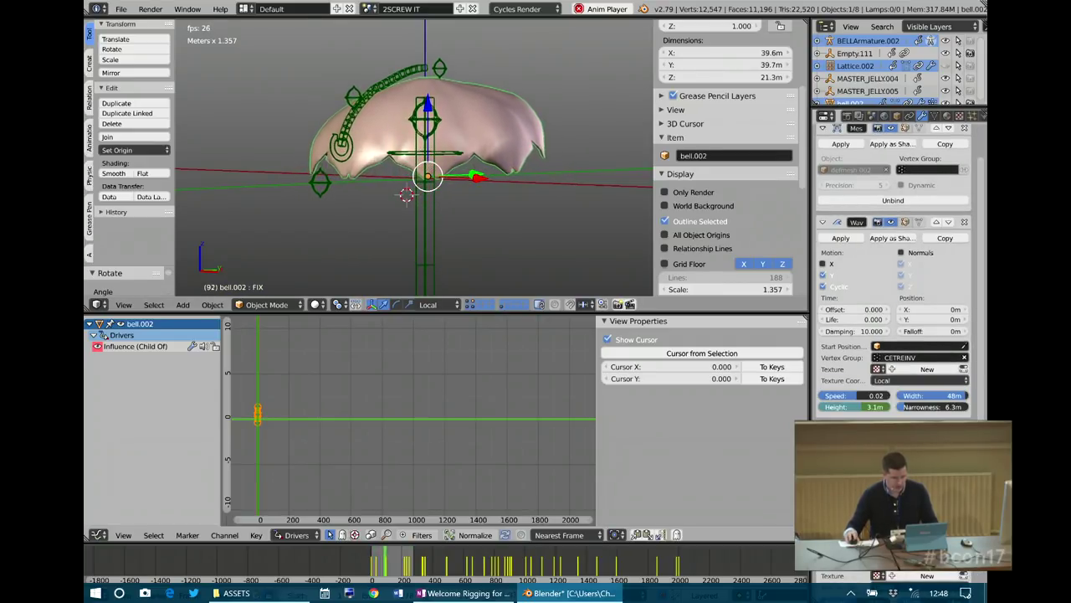
{"action": "middle_click_drag", "start_coordinate": [536, 126], "coordinate": [495, 156]}
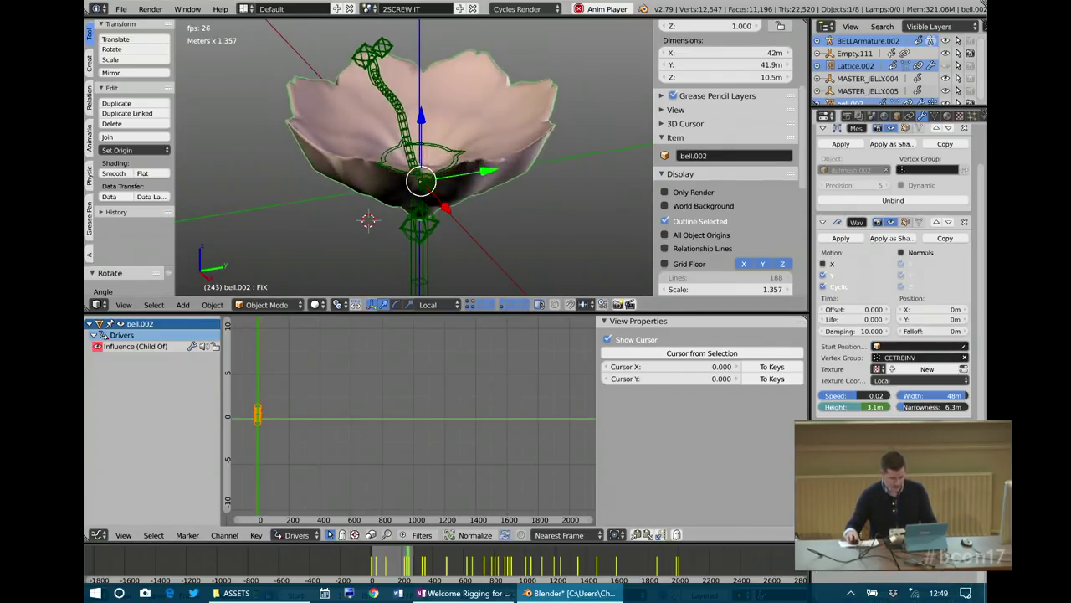
- Review the second Wave modifier of bell.002, collapse it, and expand the Mesh Cache modifier to examine its settings
{"action": "scroll", "coordinate": [894, 276], "scroll_direction": "down", "scroll_amount": 4}
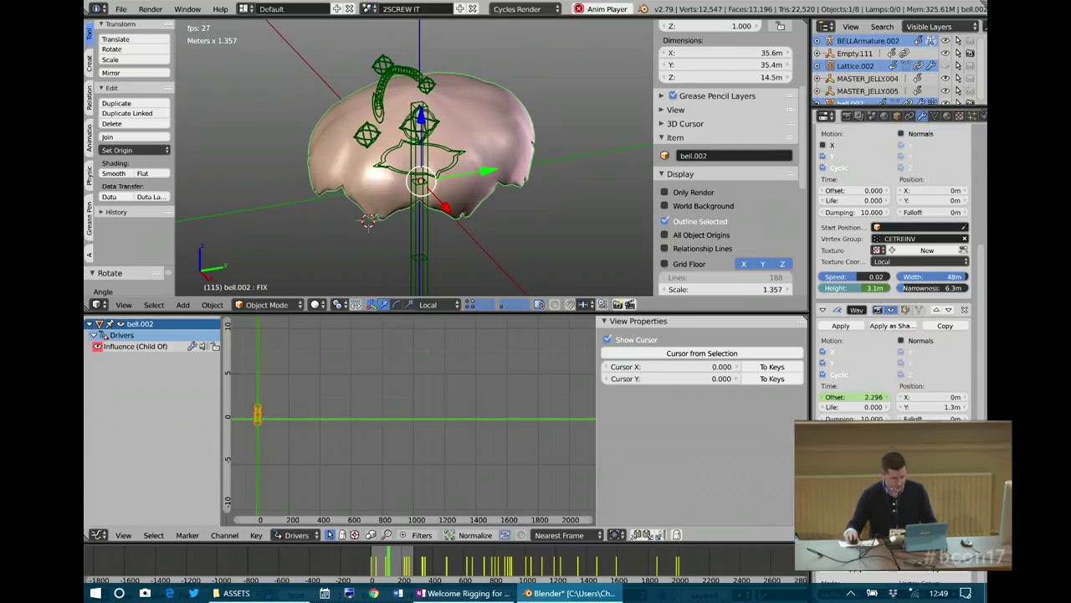
{"action": "right_click", "coordinate": [859, 495]}
{"action": "left_click", "coordinate": [850, 449]}
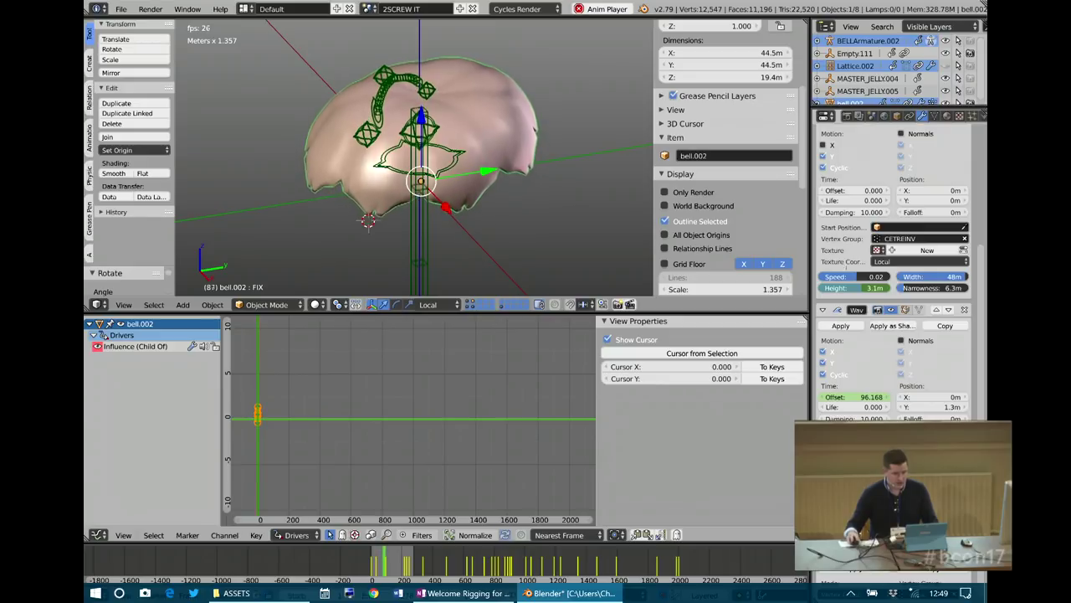
{"action": "left_click", "coordinate": [824, 311]}
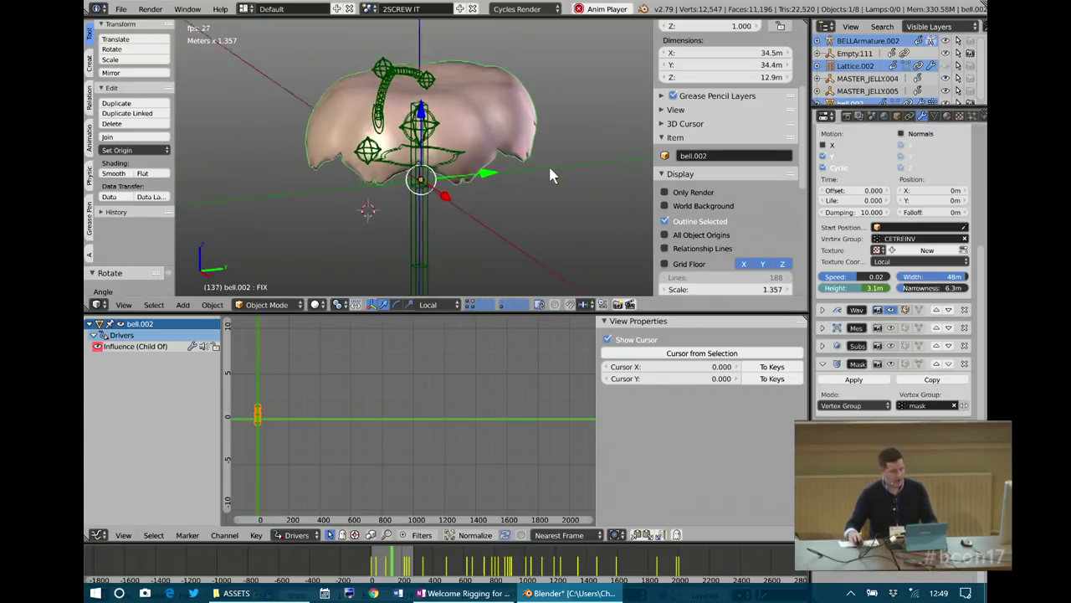
{"action": "left_click", "coordinate": [828, 328]}
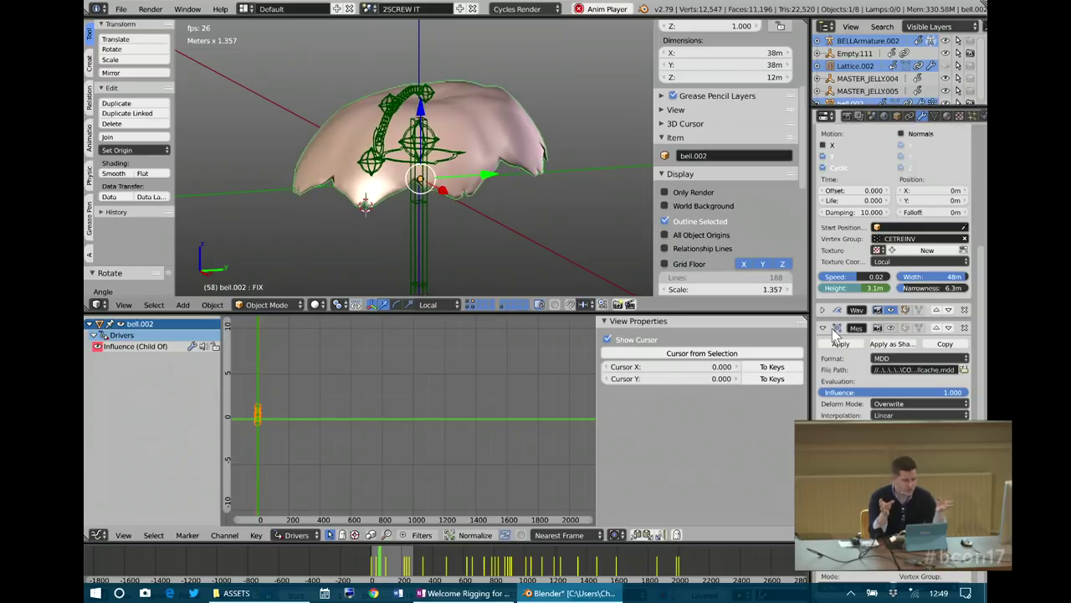
{"action": "middle_click_drag", "start_coordinate": [646, 216], "coordinate": [607, 194]}
{"action": "key", "text": "KP_3"}
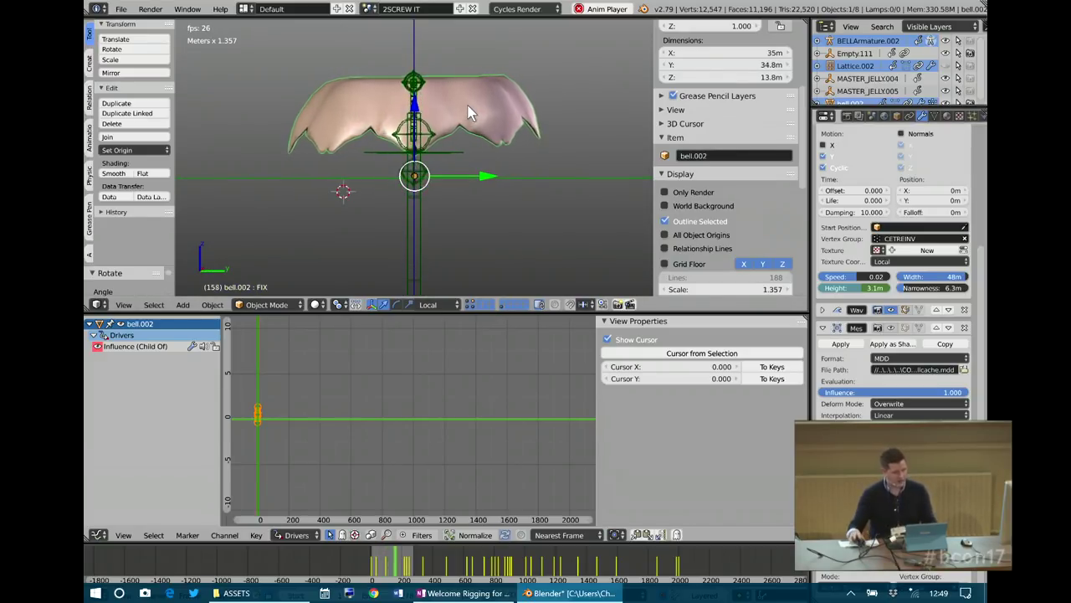
{"action": "left_click", "coordinate": [368, 9]}
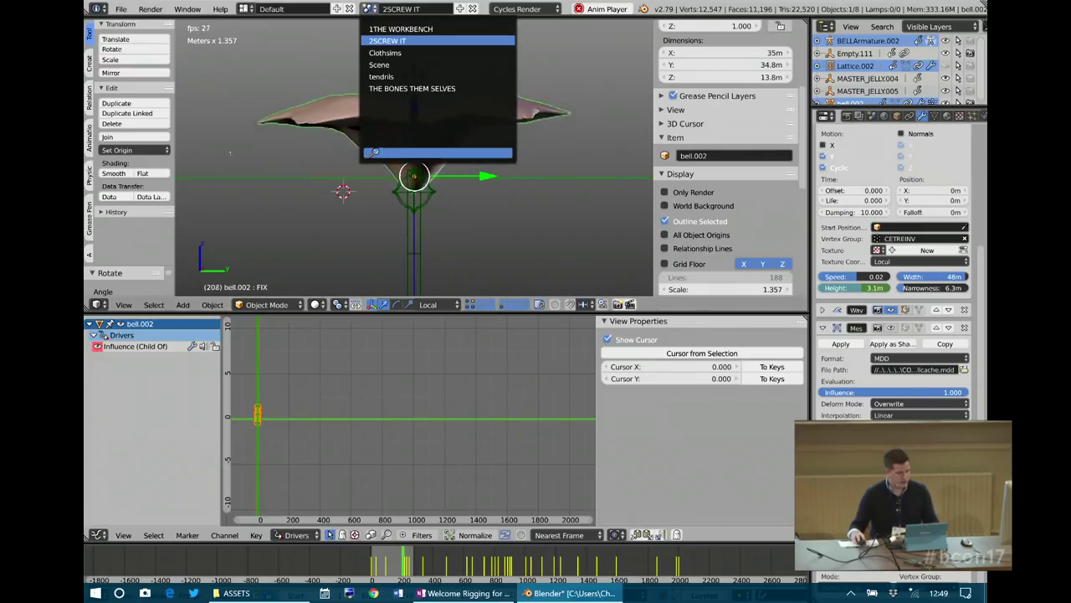
{"action": "key", "text": "super+Tab"}
{"action": "left_click", "coordinate": [875, 308]}
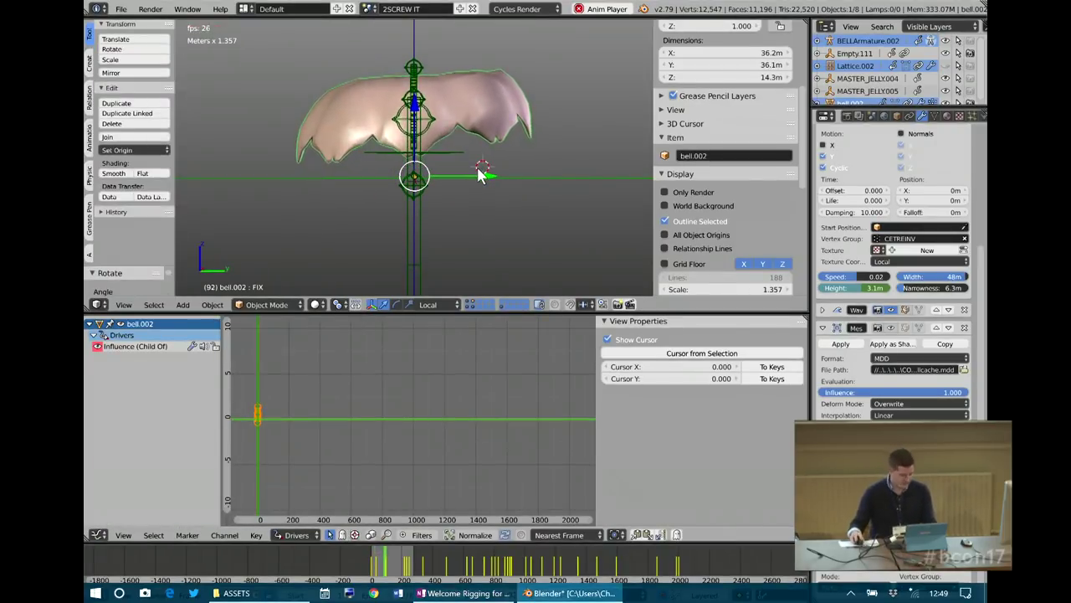
- Stop the playback, switch to the ASSETS folder, and open 2017-10-26_13-47-18.gif in a maximized djv_view window
{"action": "key", "text": "alt+a"}
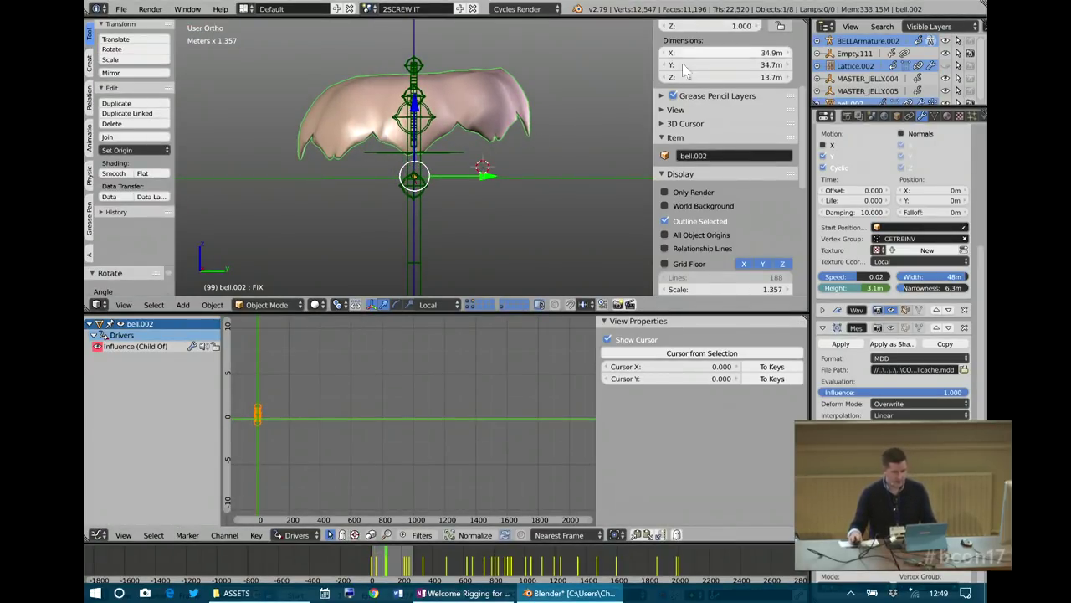
{"action": "key", "text": "super+Tab"}
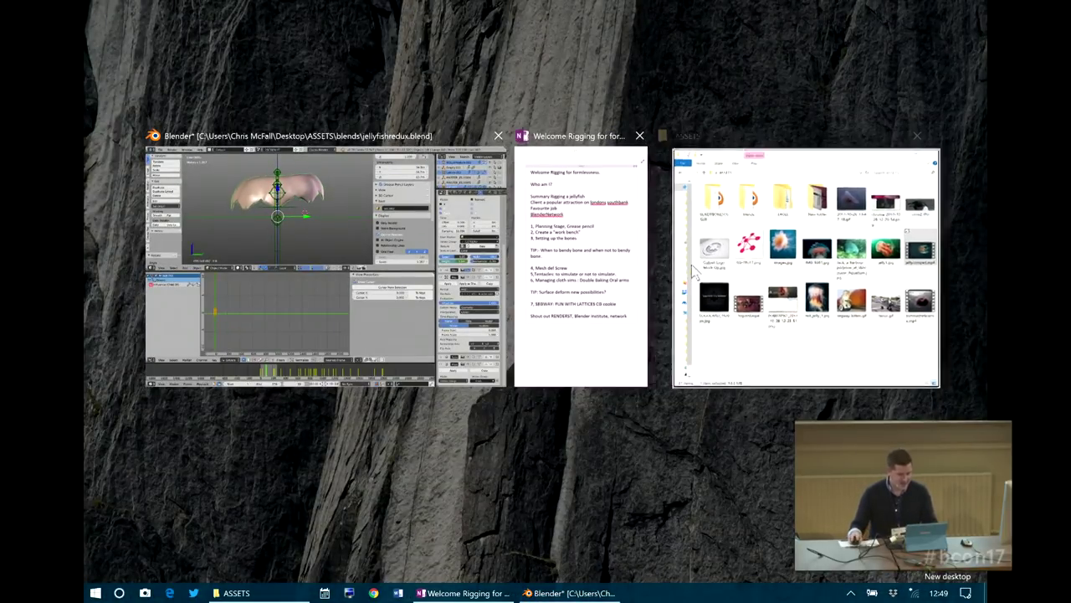
{"action": "left_click", "coordinate": [686, 266]}
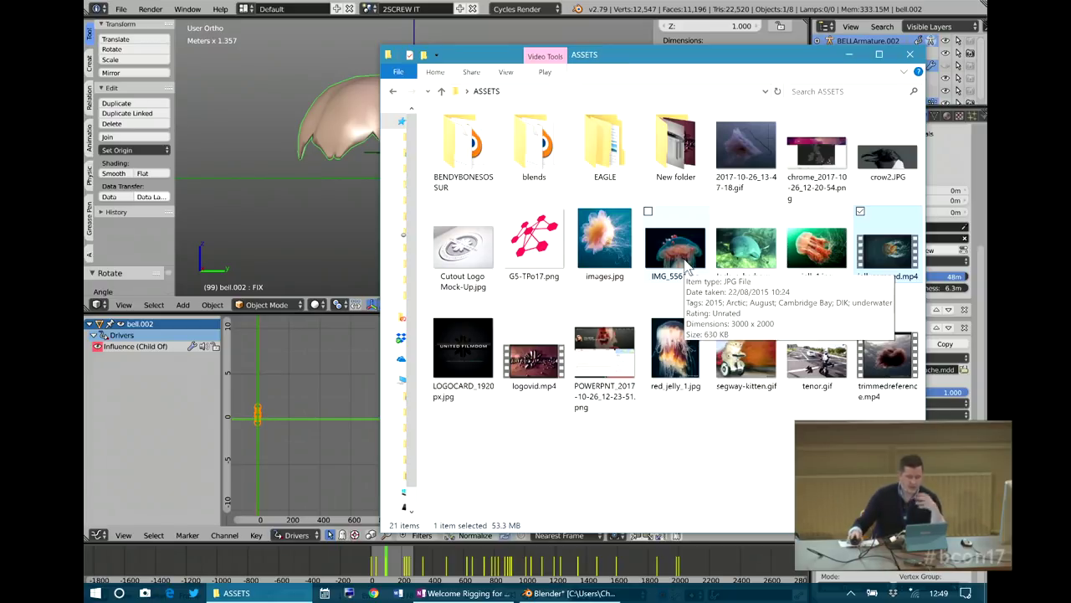
{"action": "left_click", "coordinate": [735, 163]}
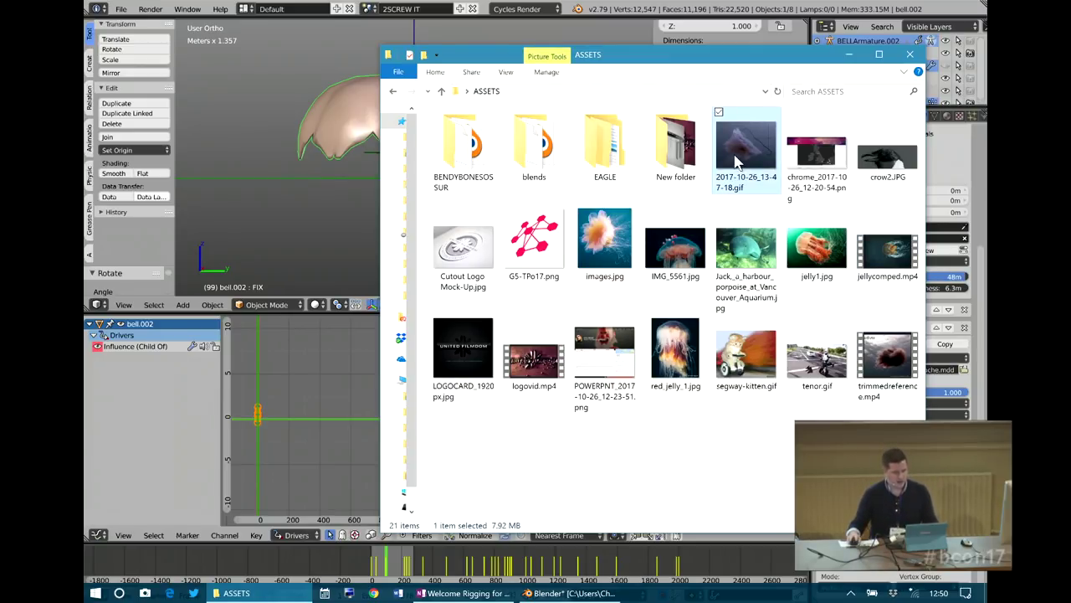
{"action": "key", "text": "Return"}
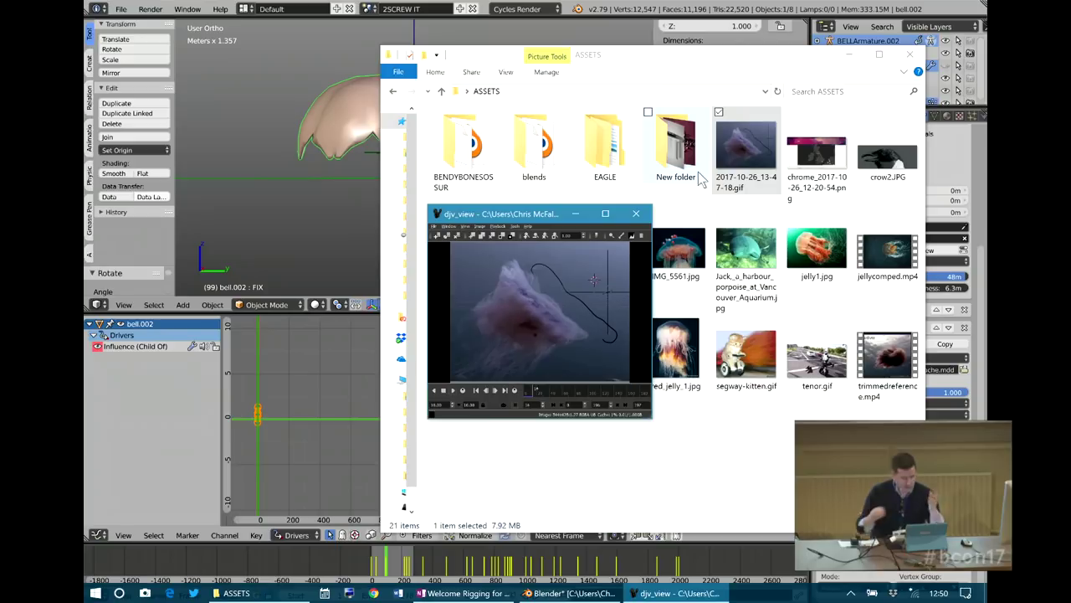
{"action": "left_click", "coordinate": [605, 214]}
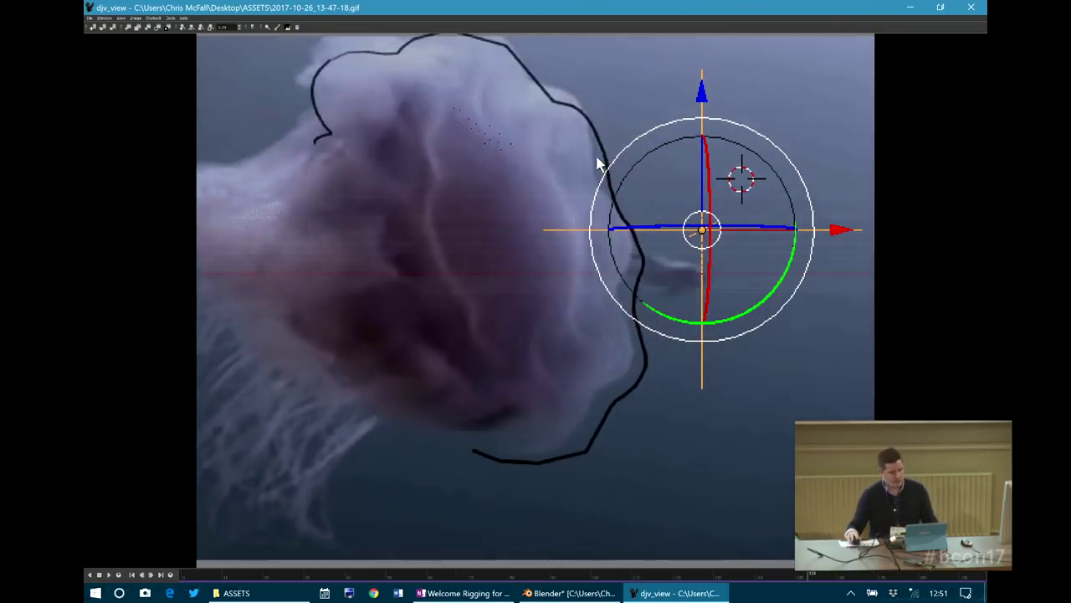
- Close the djv_view reference player, check the talk notes in OneNote, and return to the jellyfish file in Blender
{"action": "left_click", "coordinate": [940, 6]}
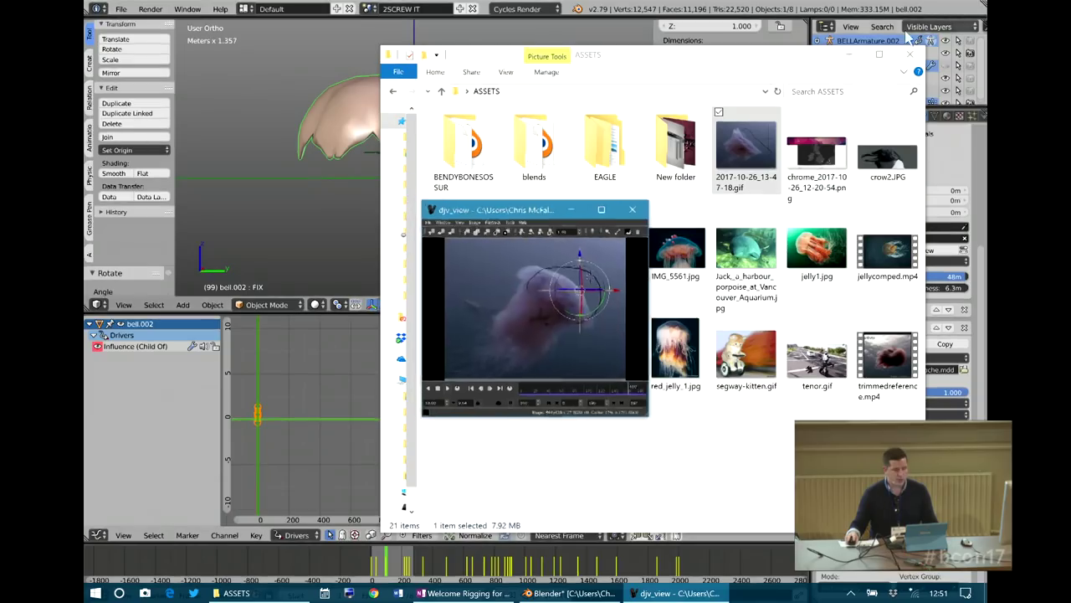
{"action": "left_click", "coordinate": [636, 214]}
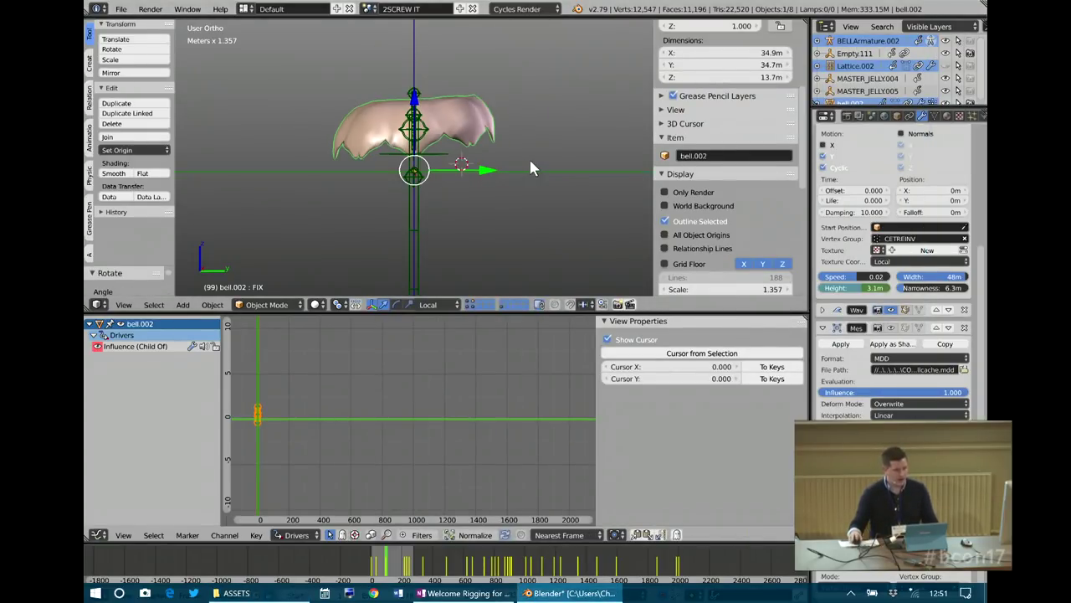
{"action": "key", "text": "alt+Tab"}
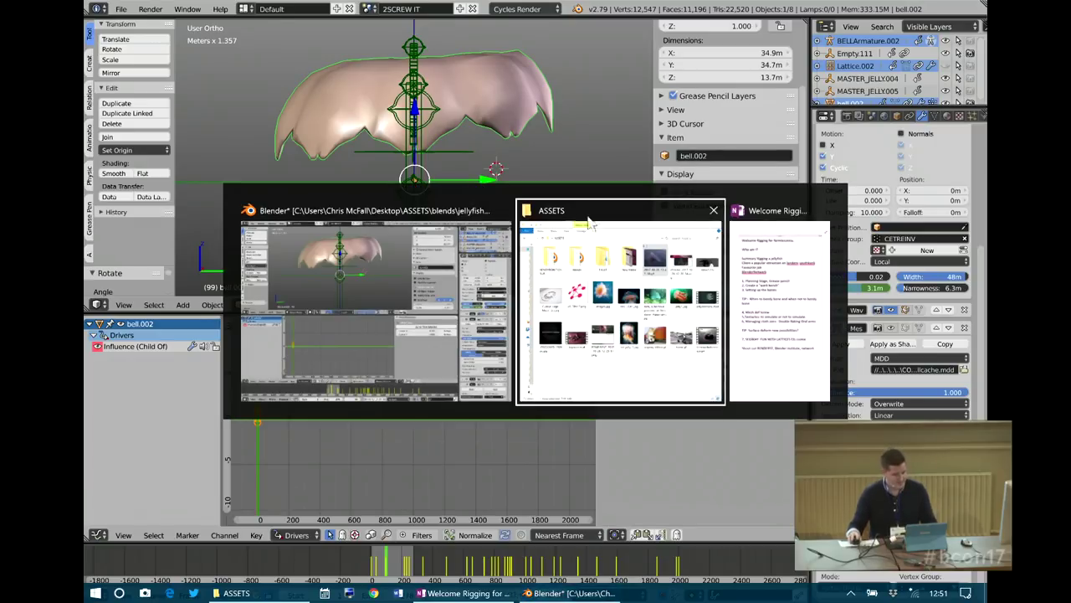
{"action": "key", "text": "alt+Tab"}
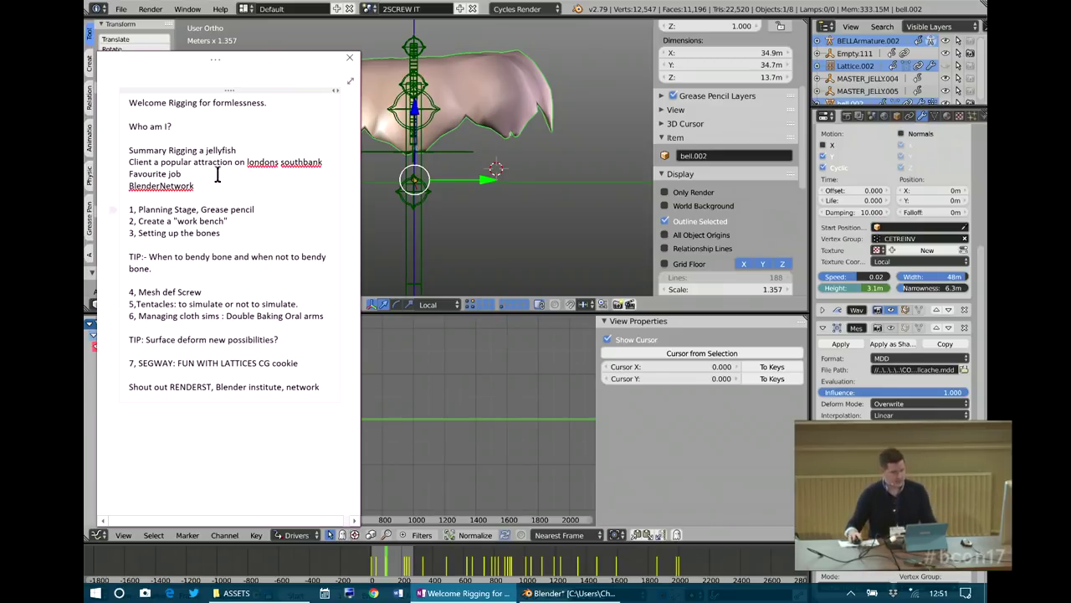
{"action": "left_click", "coordinate": [485, 165]}
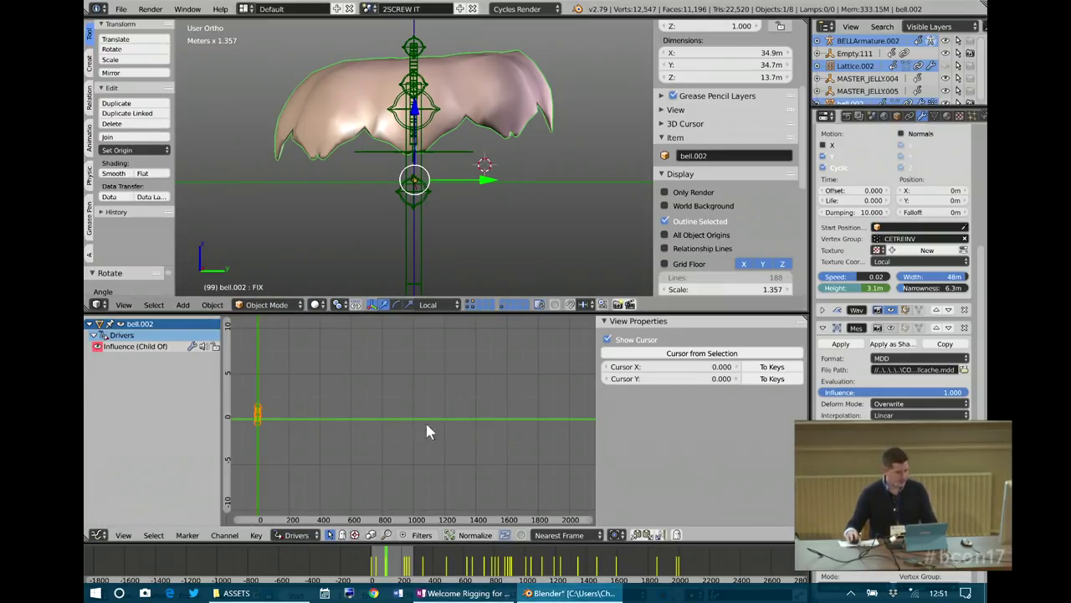
- Switch to the ASSETS folder, enter BENDYBONESOSSUR, and open shot4.blend in a second Blender window
{"action": "key", "text": "alt+Tab"}
{"action": "key", "text": "Tab"}
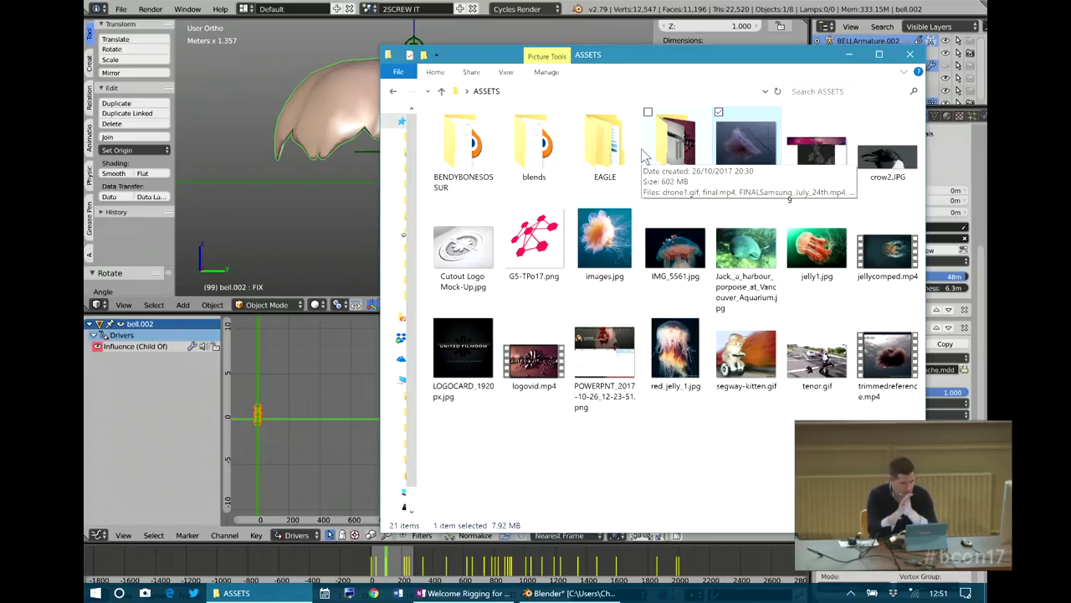
{"action": "left_click", "coordinate": [474, 159]}
{"action": "double_click", "coordinate": [474, 159]}
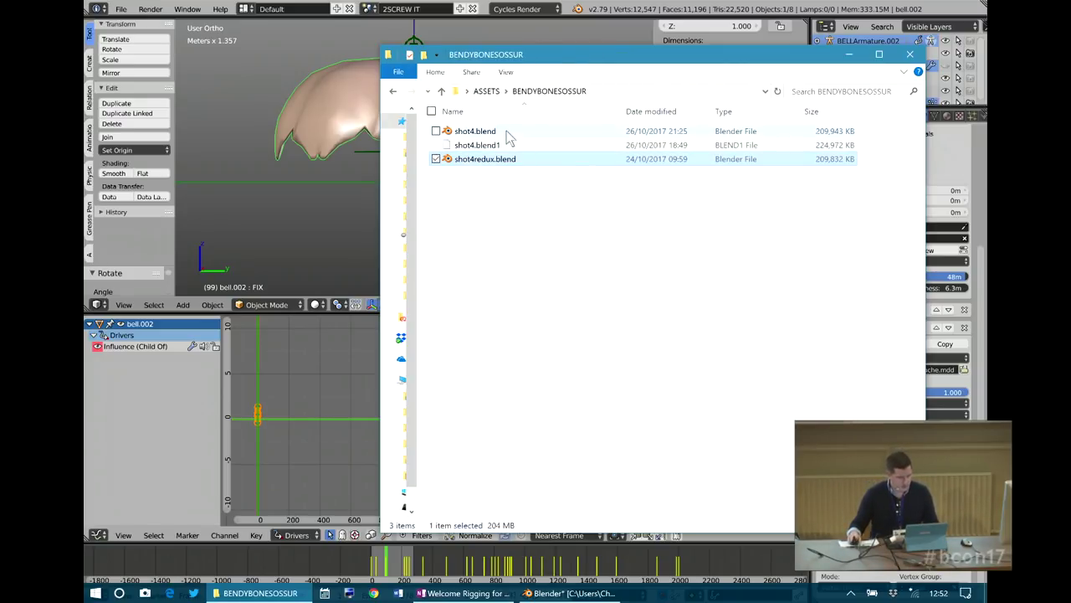
{"action": "double_click", "coordinate": [475, 131]}
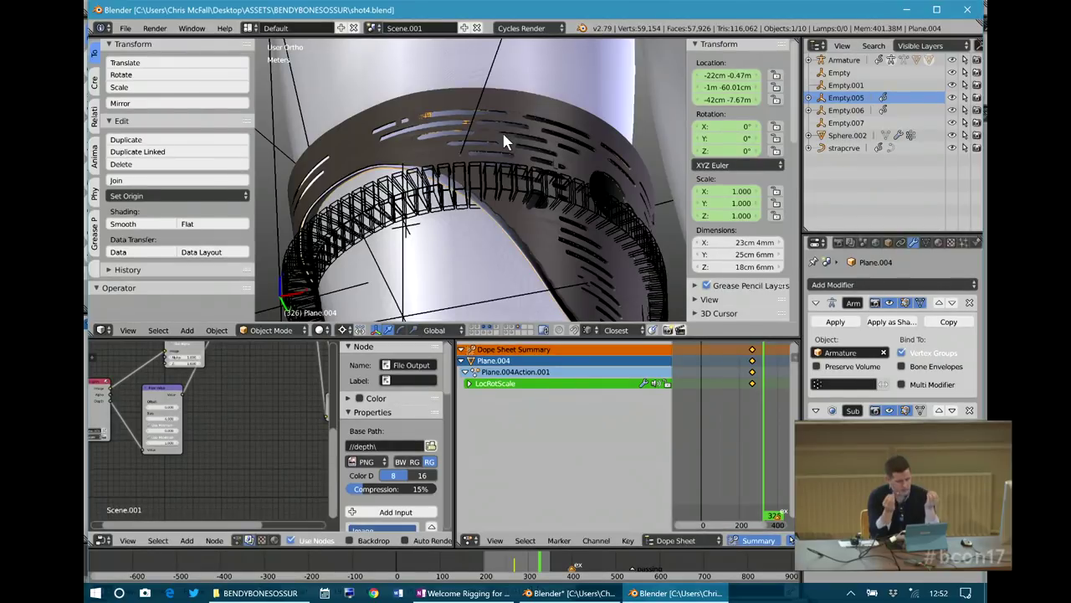
- Select COMPLEX_unloaderthighpiece.001 and examine the bendy-bone chain along the thigh strap from several angles
{"action": "right_click", "coordinate": [518, 107]}
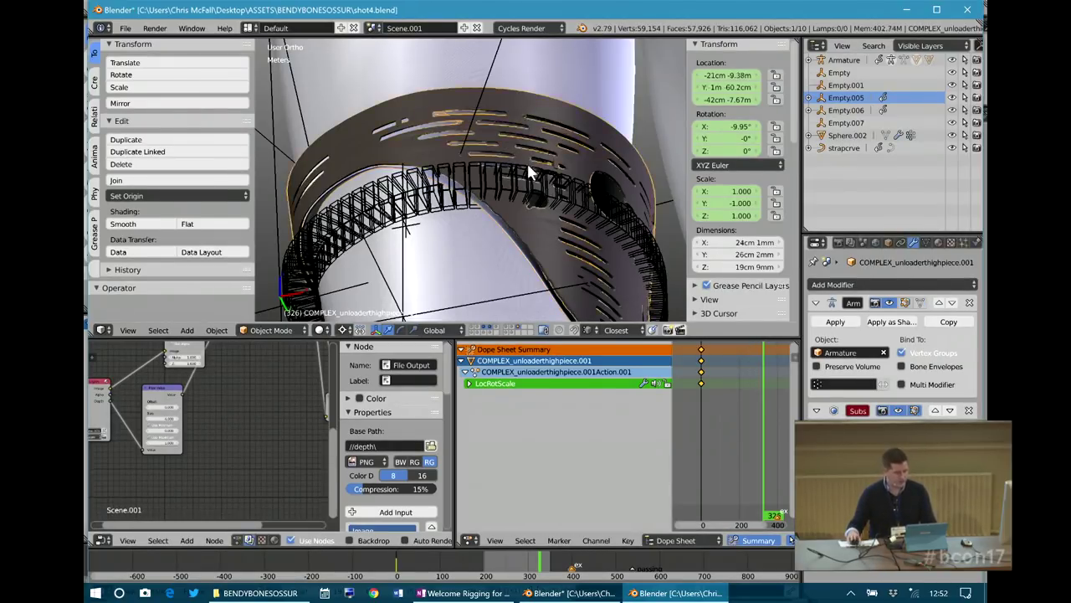
{"action": "key", "text": "g"}
{"action": "left_click", "coordinate": [519, 155]}
{"action": "scroll", "coordinate": [519, 168], "scroll_direction": "up", "scroll_amount": 5}
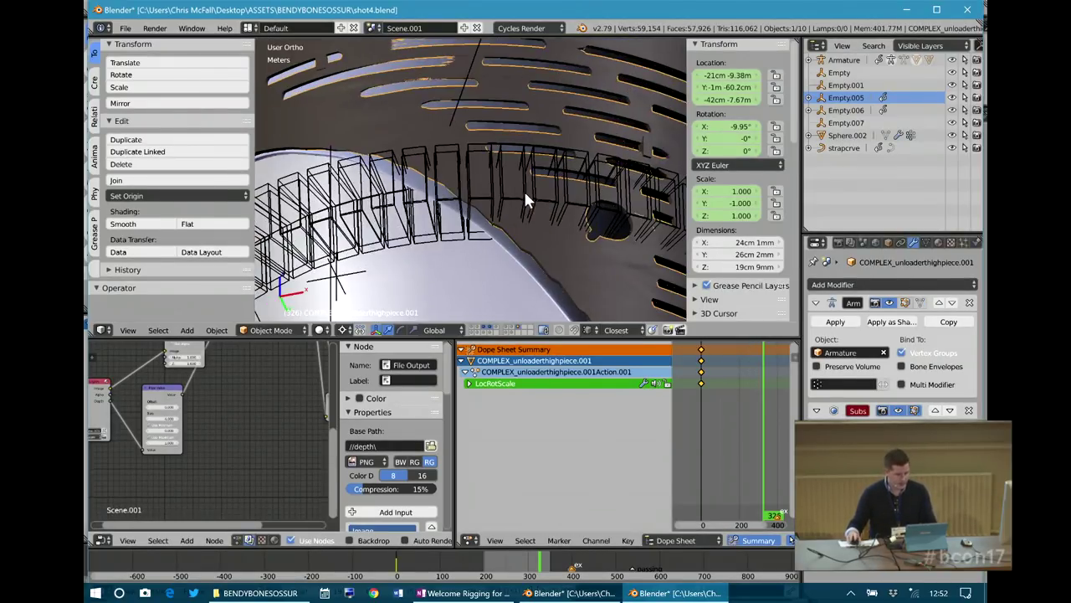
{"action": "middle_click_drag", "start_coordinate": [545, 182], "coordinate": [568, 165]}
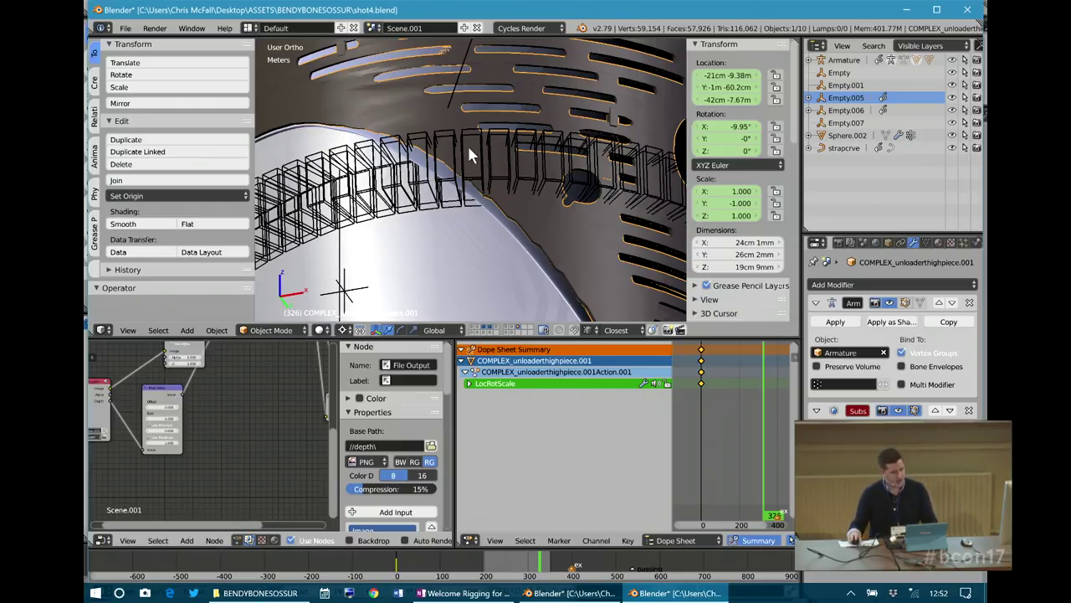
{"action": "middle_click_drag", "start_coordinate": [467, 143], "coordinate": [503, 186]}
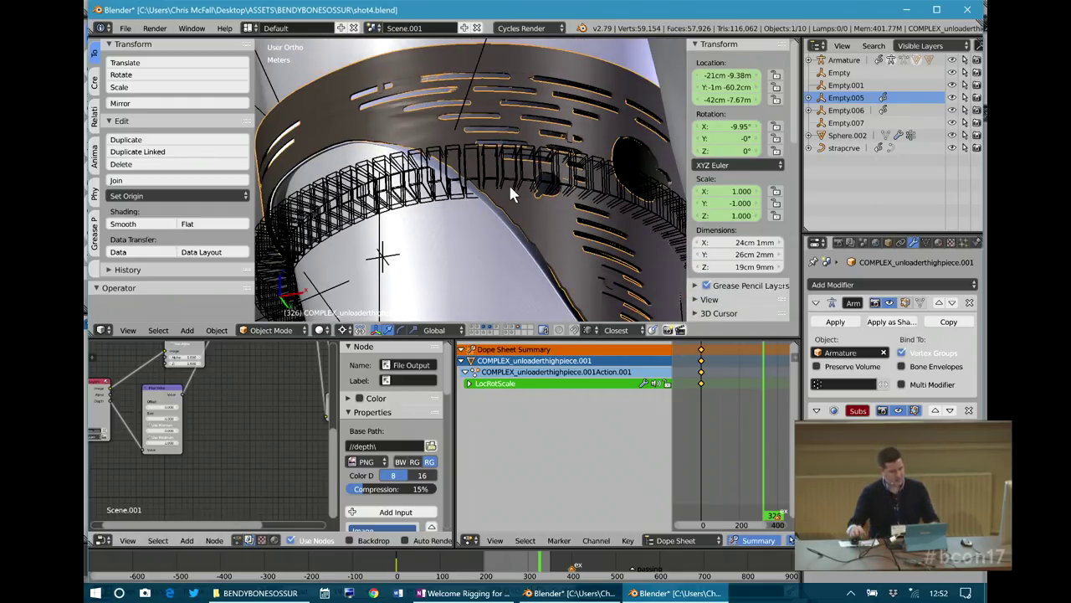
{"action": "scroll", "coordinate": [504, 127], "scroll_direction": "up", "scroll_amount": 2}
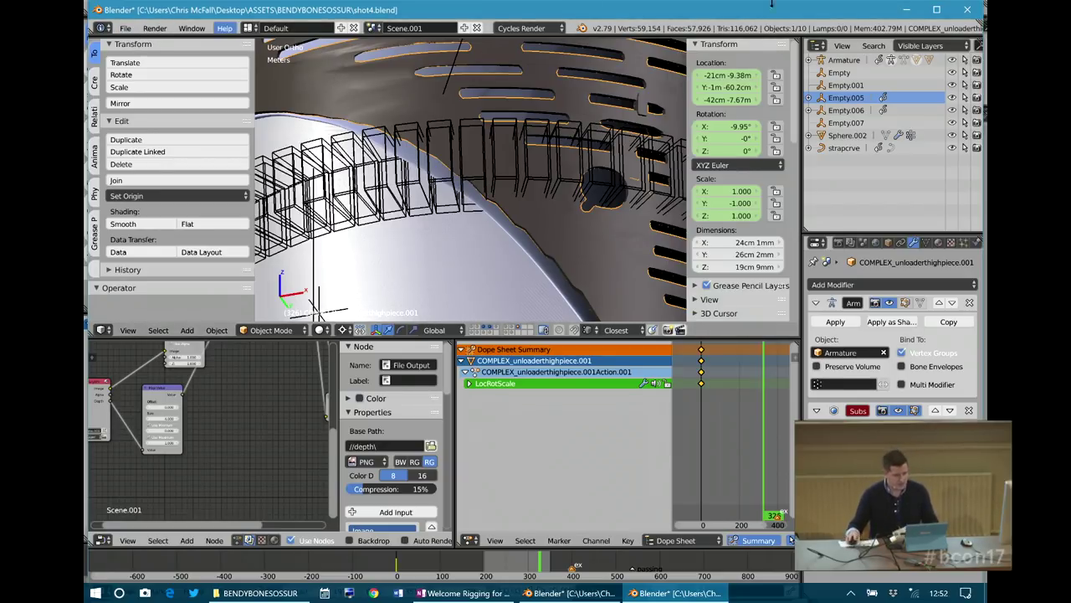
- Quit shot4.blend without saving and open shot4redux.blend from the BENDYBONESOSSUR folder
{"action": "left_click", "coordinate": [966, 10]}
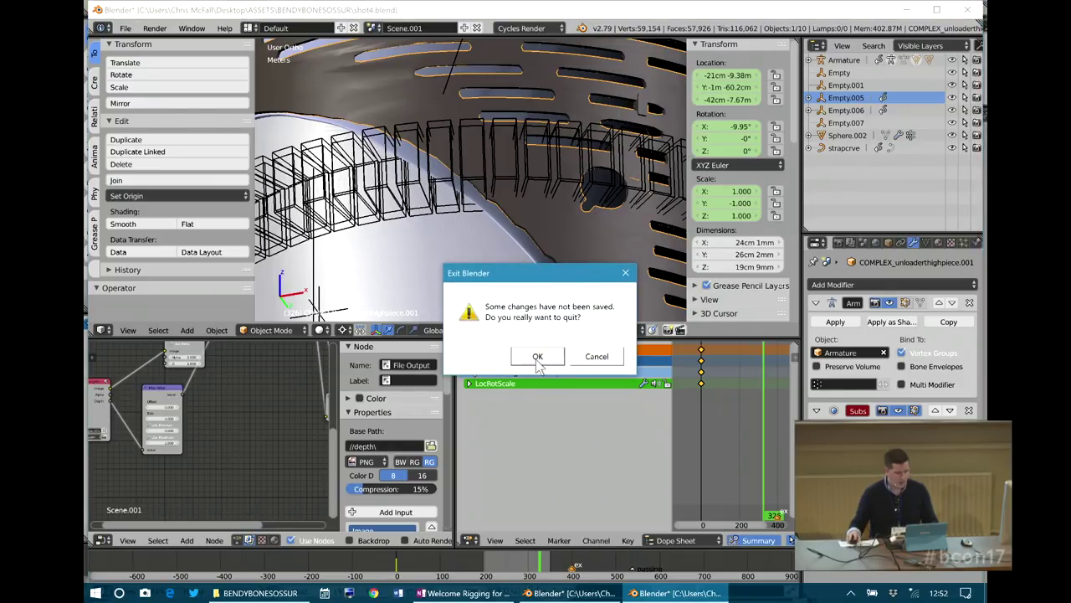
{"action": "left_click", "coordinate": [537, 356]}
{"action": "left_click", "coordinate": [492, 161]}
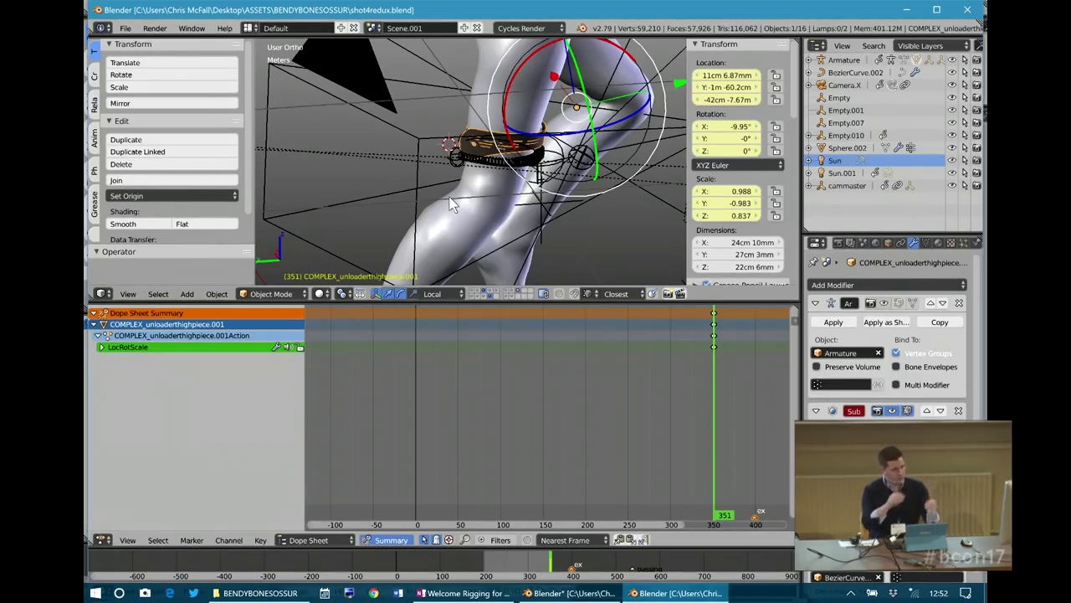
- Examine the knee brace's thigh strap and its bone ring up close with the animation at frame 325
{"action": "scroll", "coordinate": [553, 150], "scroll_direction": "up", "scroll_amount": 4}
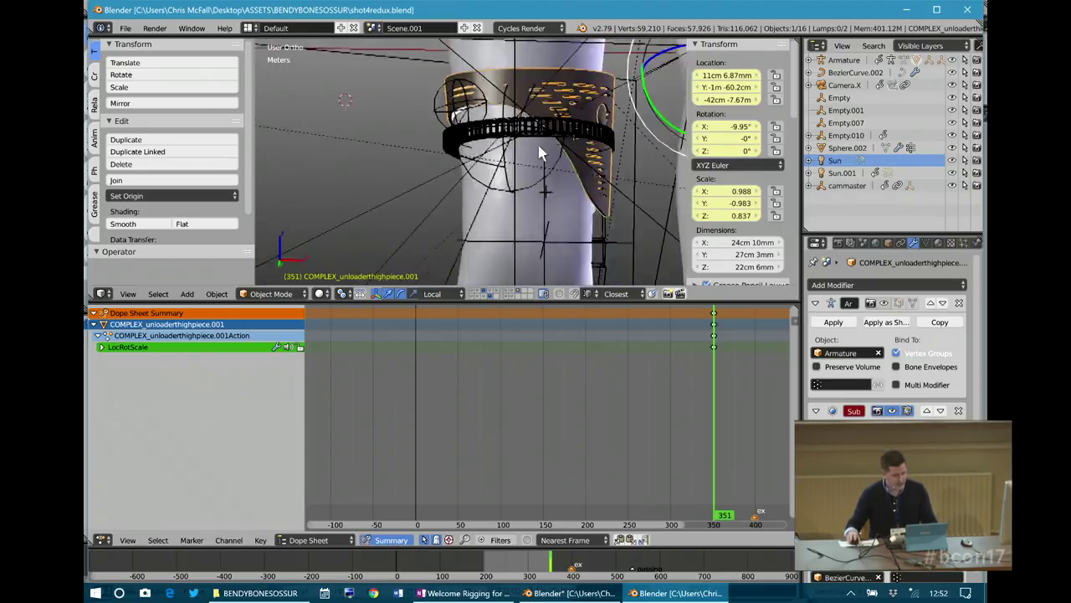
{"action": "middle_click_drag", "start_coordinate": [540, 153], "coordinate": [674, 435]}
{"action": "mouse_move", "coordinate": [556, 557]}
{"action": "left_mouse_down"}
{"action": "mouse_move", "coordinate": [508, 554]}
{"action": "mouse_move", "coordinate": [539, 552]}
{"action": "left_mouse_up"}
{"action": "middle_click_drag", "start_coordinate": [569, 219], "coordinate": [559, 171]}
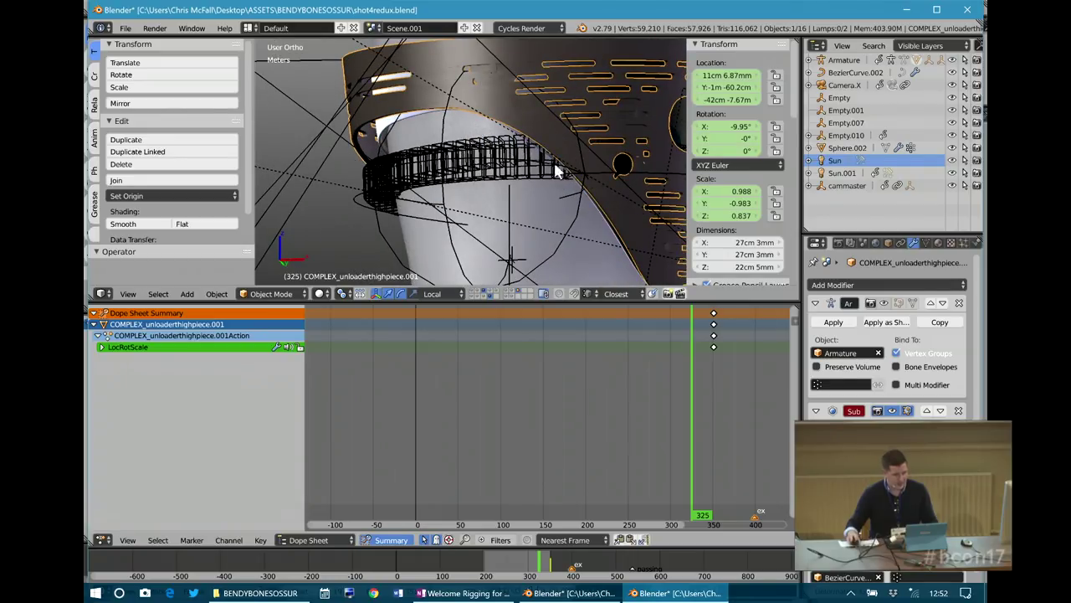
- Quit shot4redux.blend without saving and return to the ASSETS folder
{"action": "left_click", "coordinate": [967, 9]}
{"action": "left_click", "coordinate": [540, 356]}
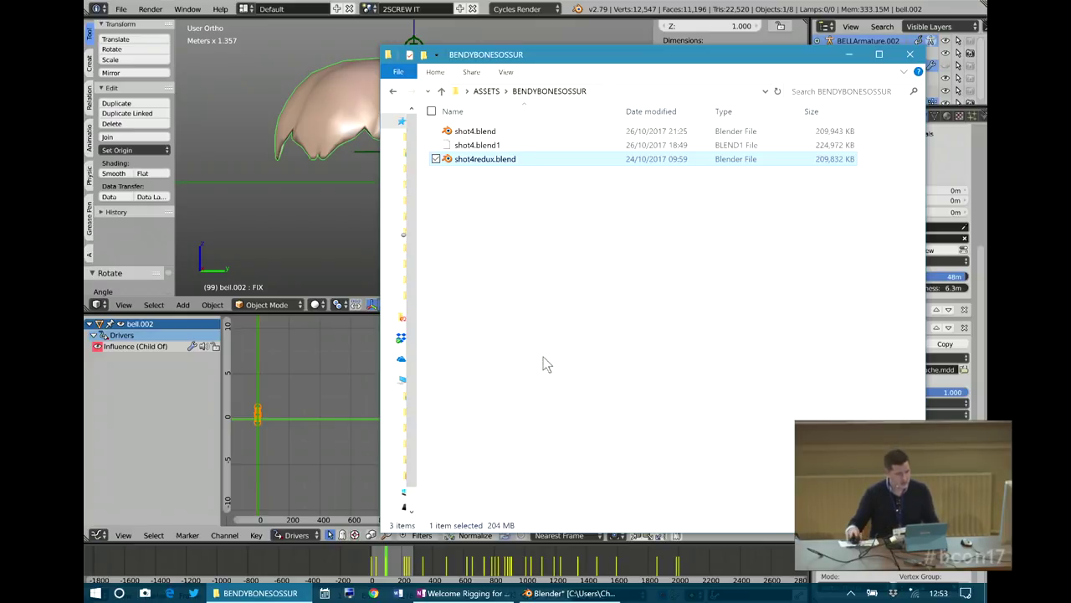
{"action": "left_click", "coordinate": [498, 92]}
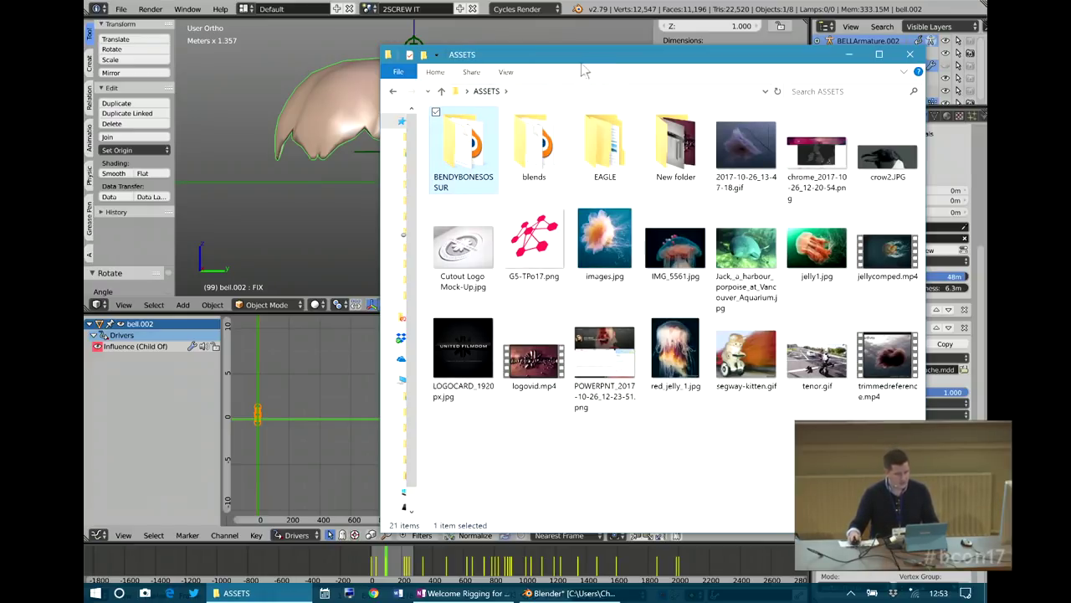
- Bring up the OneNote talk notes and review the mesh deform and tentacle topics
{"action": "left_click", "coordinate": [293, 216]}
{"action": "key", "text": "alt+Tab"}
{"action": "key", "text": "alt+Tab"}
{"action": "key", "text": "Tab"}
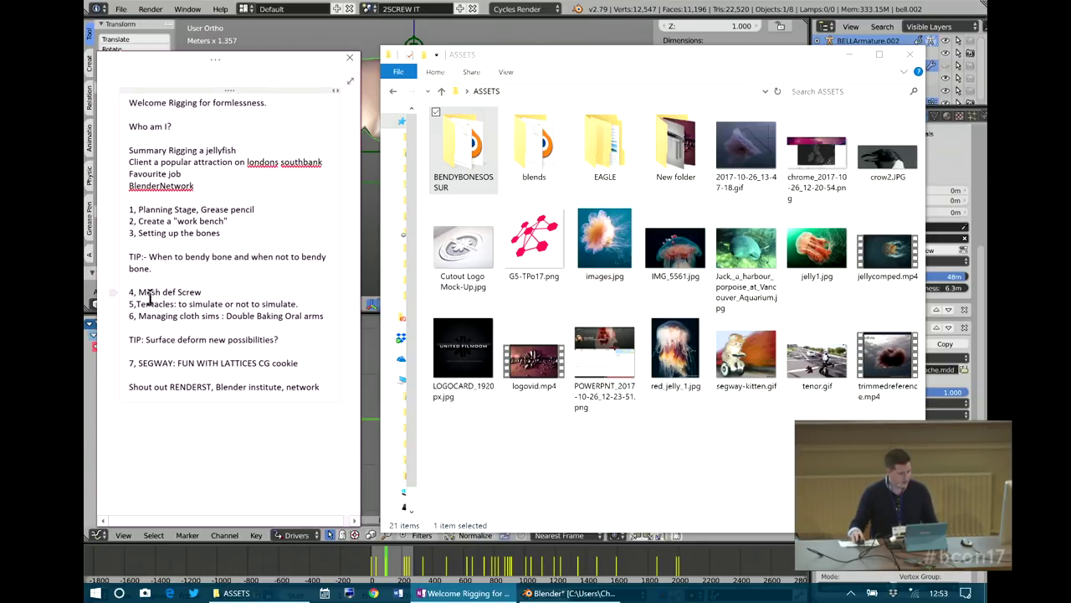
{"action": "left_click", "coordinate": [205, 301]}
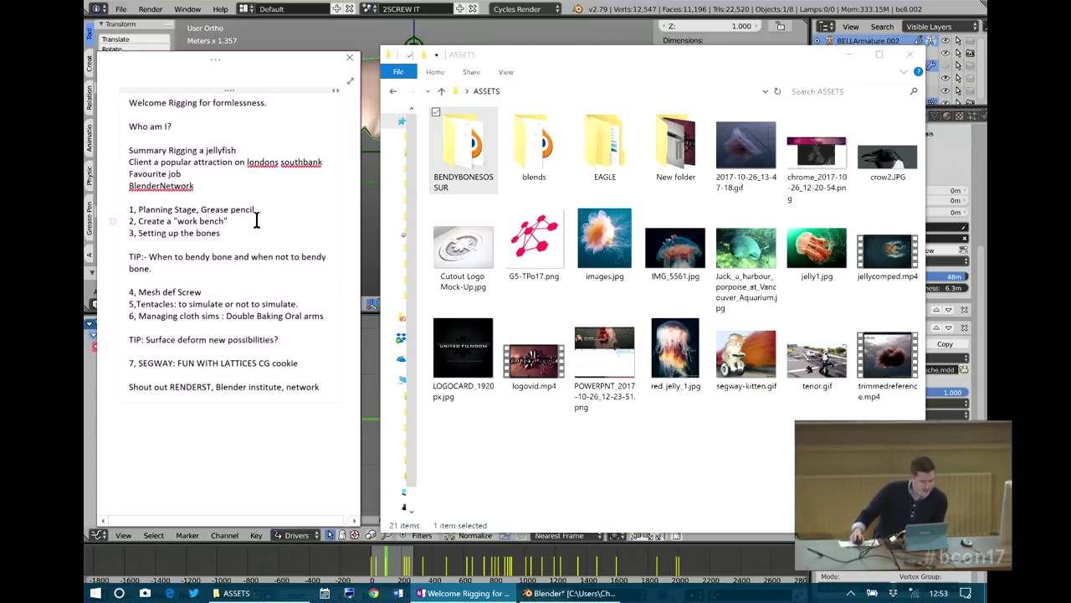
- Switch the jellyfish file in Blender to the tendrils scene and view the tentacles from the side
{"action": "left_click", "coordinate": [368, 9]}
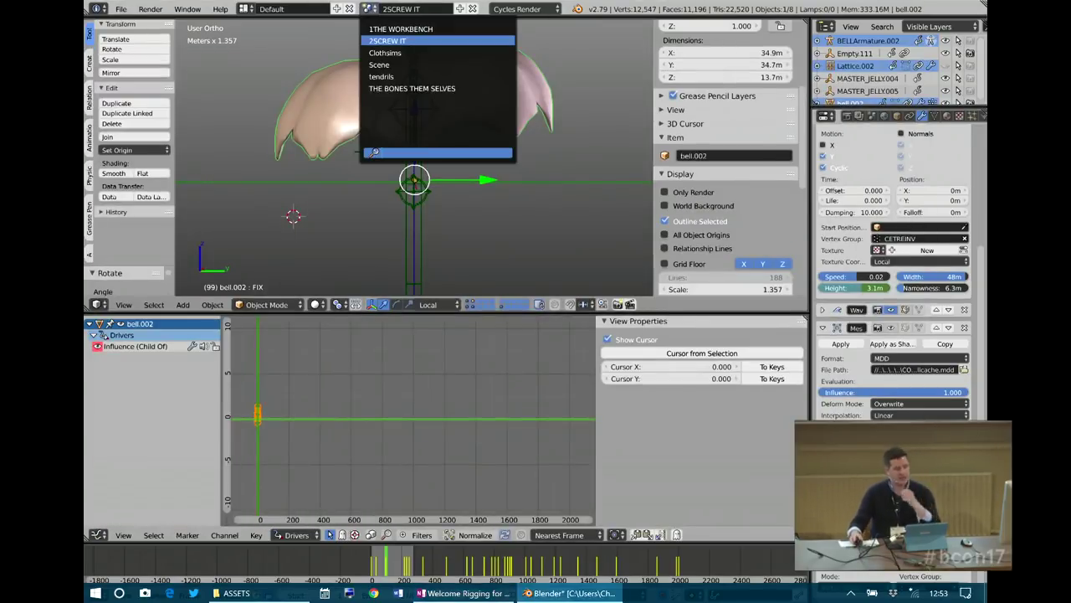
{"action": "left_click", "coordinate": [392, 76]}
{"action": "middle_click_drag", "start_coordinate": [442, 138], "coordinate": [402, 158]}
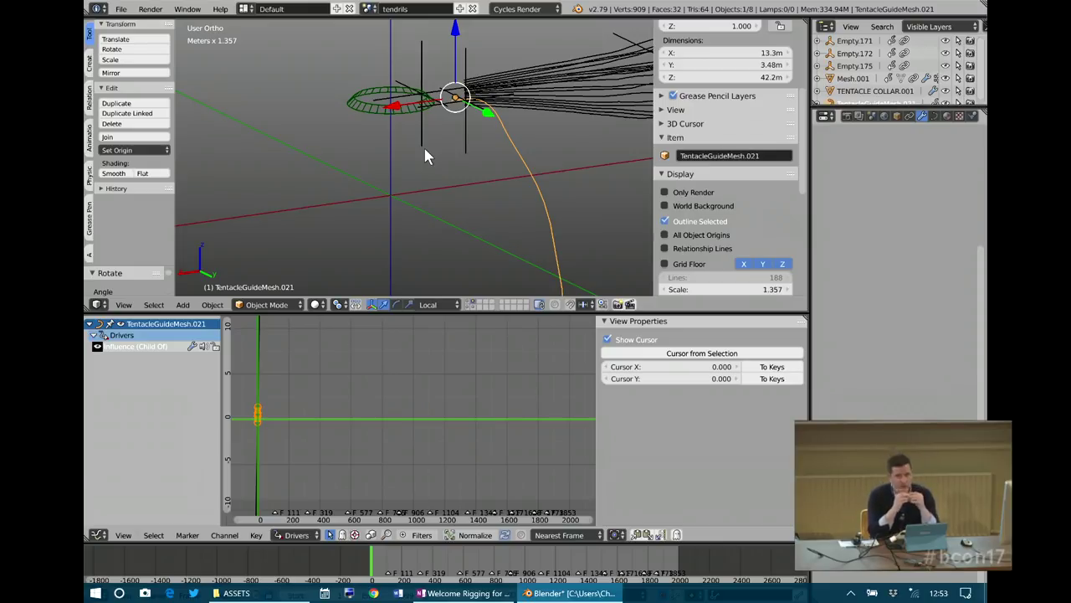
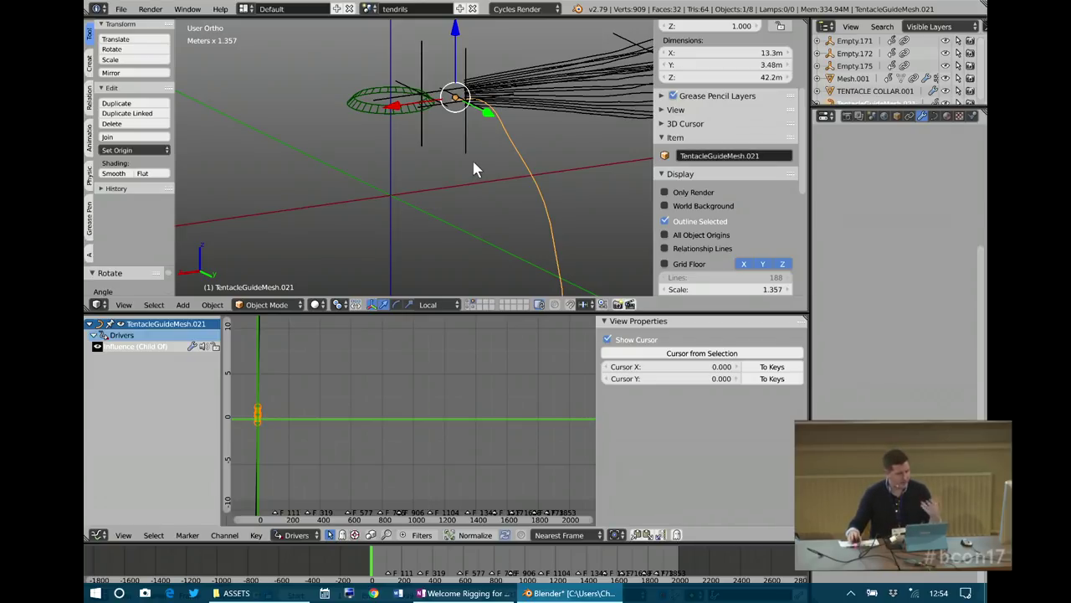
{"action": "mouse_move", "coordinate": [461, 175]}
{"action": "middle_mouse_down"}
{"action": "mouse_move", "coordinate": [527, 169]}
{"action": "mouse_move", "coordinate": [492, 162]}
{"action": "mouse_move", "coordinate": [535, 176]}
{"action": "mouse_move", "coordinate": [441, 179]}
{"action": "middle_mouse_up"}
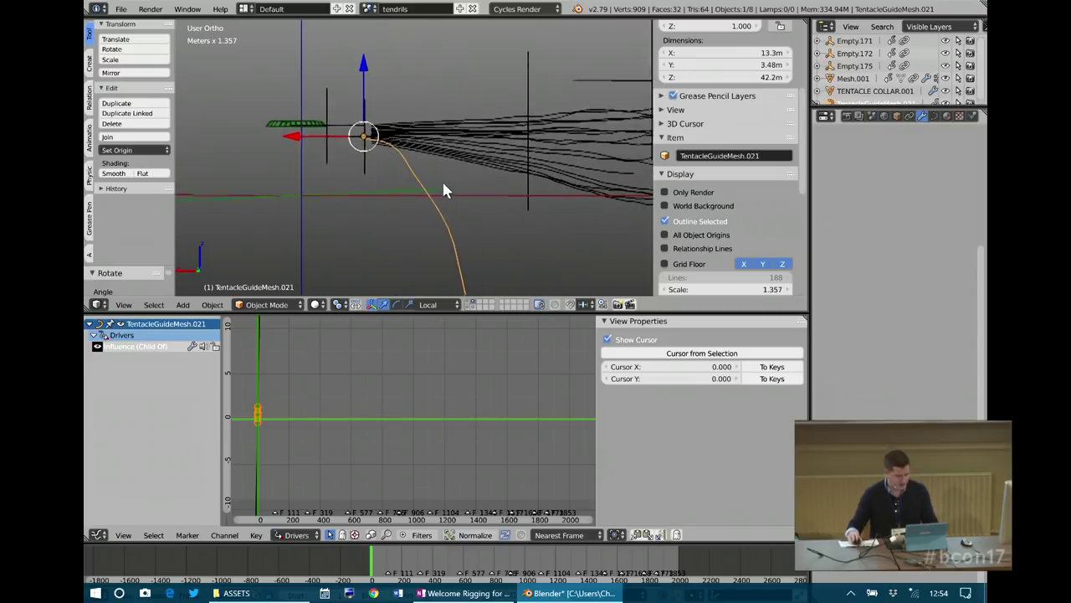
- Select the tentacle collar to point it out, and select the tentacle strand mesh Mesh.001
{"action": "left_click", "coordinate": [459, 138]}
{"action": "left_click", "coordinate": [297, 130]}
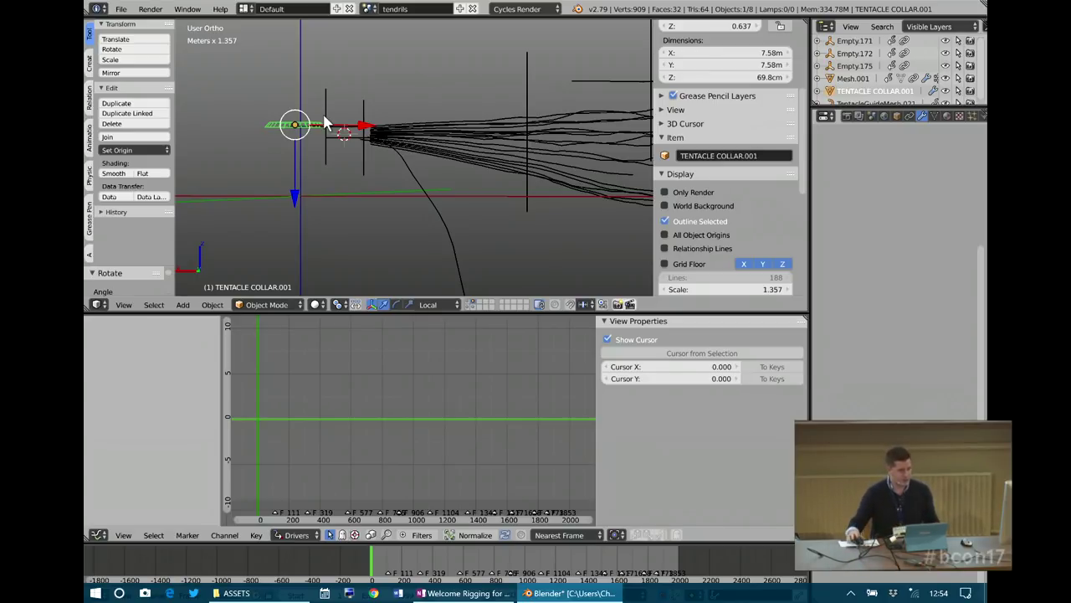
{"action": "right_click", "coordinate": [431, 138]}
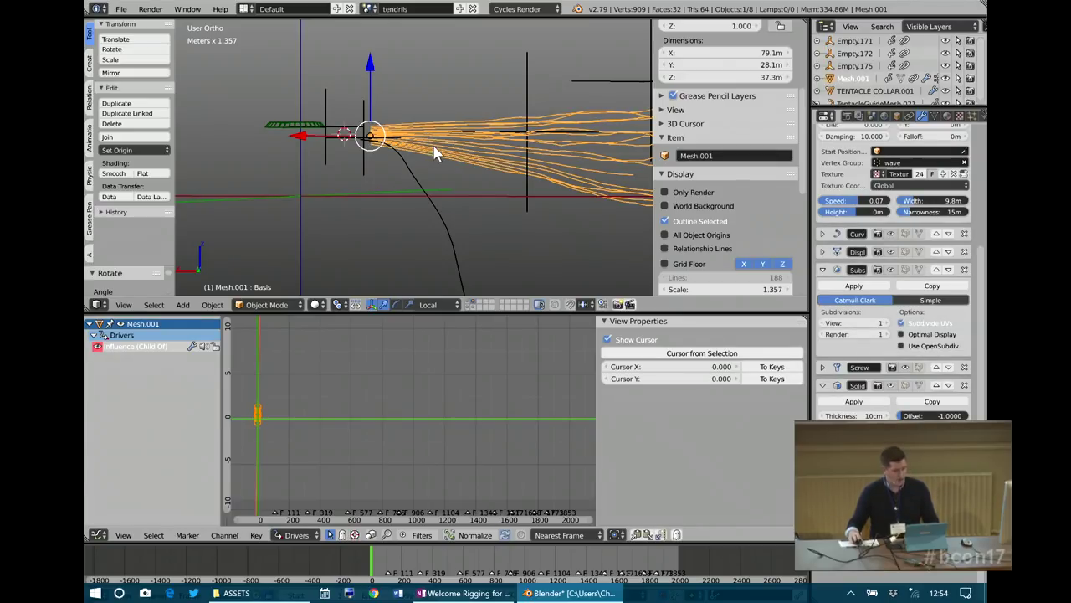
- Examine the vertex strands of Mesh.001 along their length in Edit Mode and return to Object Mode
{"action": "key", "text": "Tab"}
{"action": "scroll", "coordinate": [479, 141], "scroll_direction": "up", "scroll_amount": 1}
{"action": "middle_click_drag", "start_coordinate": [480, 141], "coordinate": [390, 156], "text": "shift"}
{"action": "scroll", "coordinate": [390, 157], "scroll_direction": "up", "scroll_amount": 2}
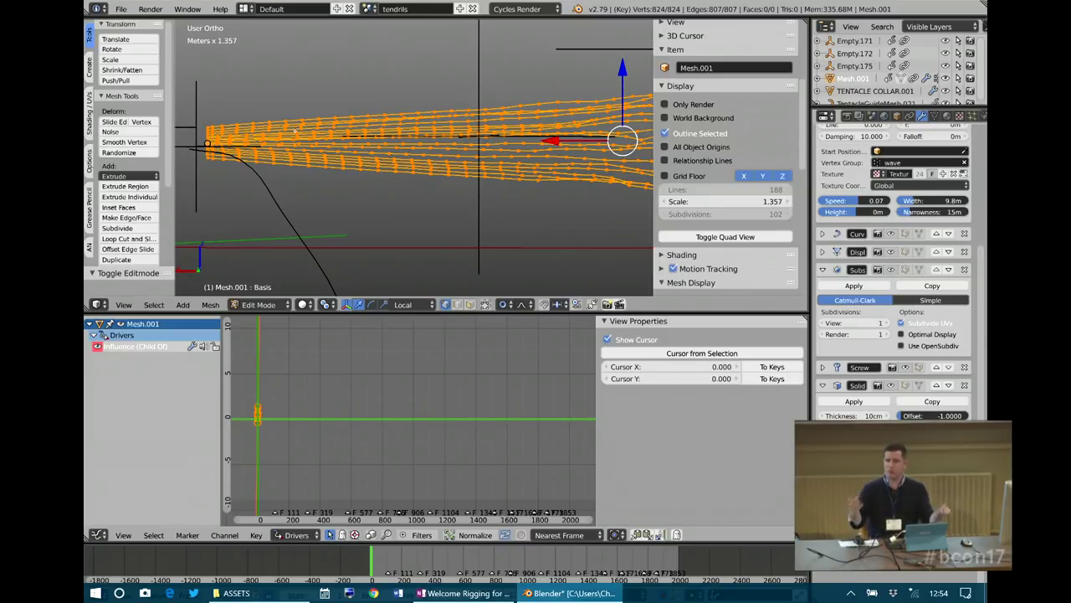
{"action": "middle_click_drag", "start_coordinate": [501, 165], "coordinate": [322, 161], "text": "shift"}
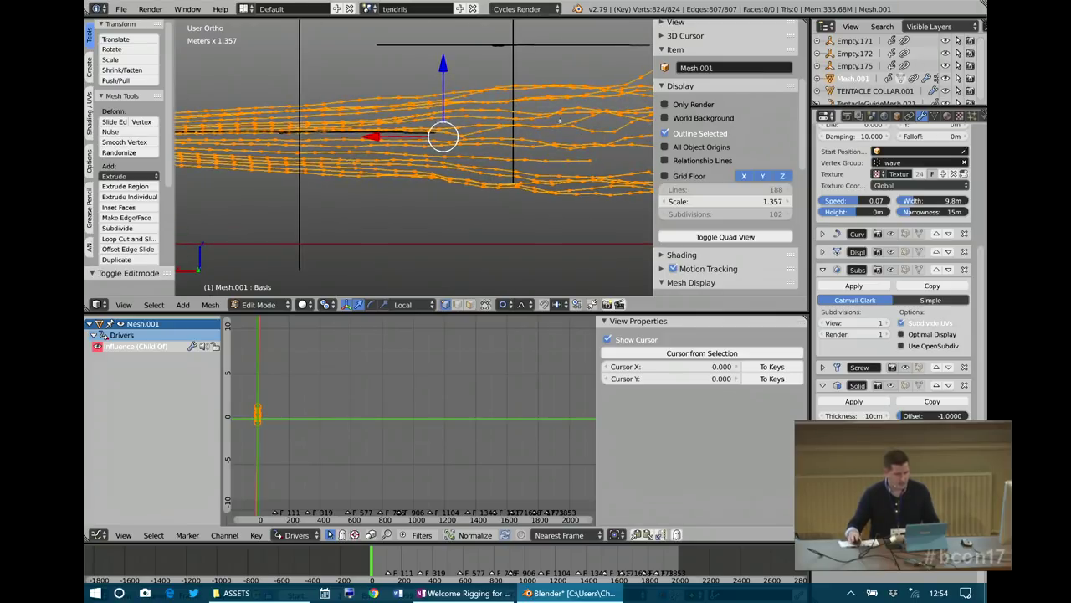
{"action": "scroll", "coordinate": [322, 162], "scroll_direction": "down", "scroll_amount": 3}
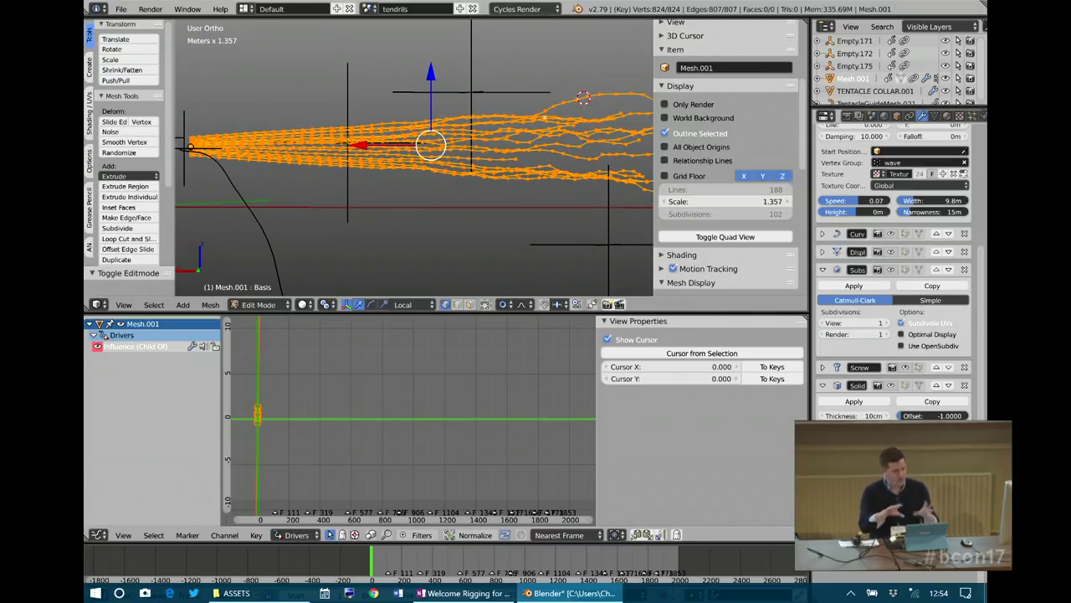
{"action": "middle_click_drag", "start_coordinate": [354, 167], "coordinate": [438, 192]}
{"action": "key", "text": "Tab"}
- Turn on the viewport display of the Curve modifier on Mesh.001
{"action": "left_click", "coordinate": [427, 172]}
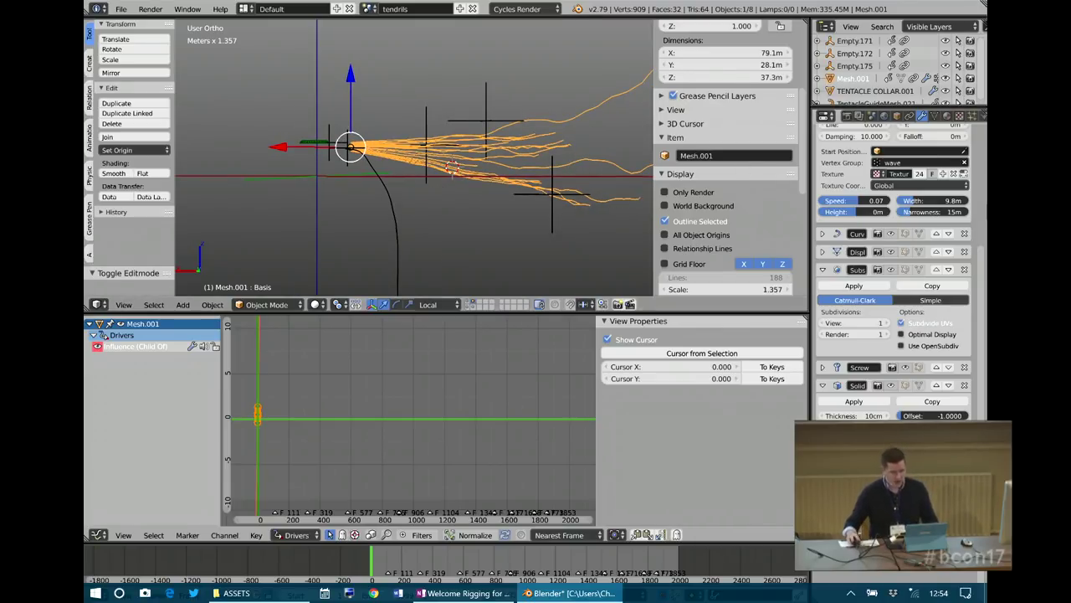
{"action": "scroll", "coordinate": [887, 244], "scroll_direction": "up", "scroll_amount": 2}
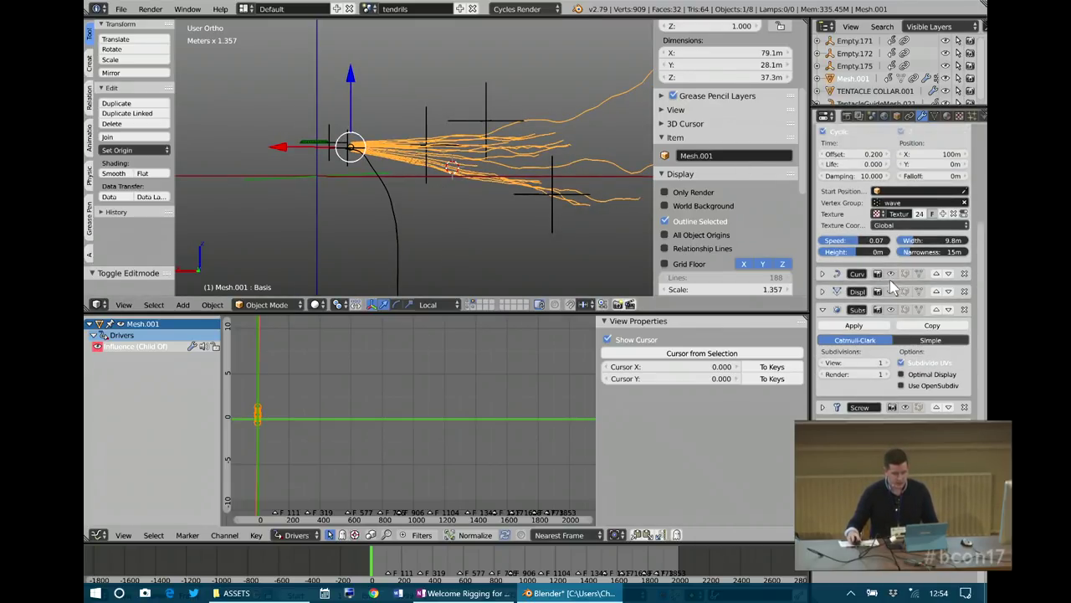
{"action": "left_click", "coordinate": [890, 275]}
- Select the tentacle guide curve TentacleGuideMesh.021 and try moving it
{"action": "left_click", "coordinate": [453, 220]}
{"action": "right_click", "coordinate": [397, 219]}
{"action": "key", "text": "g"}
{"action": "right_click", "coordinate": [395, 216]}
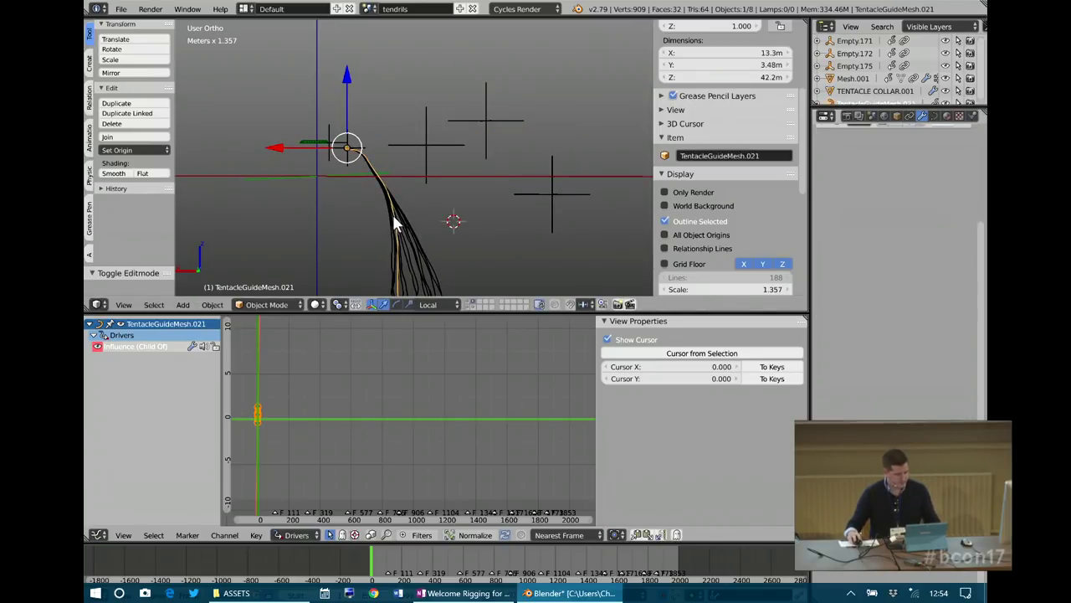
- Disable proportional editing in the guide curve's Edit Mode and try moving a control point below its upper bend
{"action": "key", "text": "Tab"}
{"action": "right_click", "coordinate": [391, 200]}
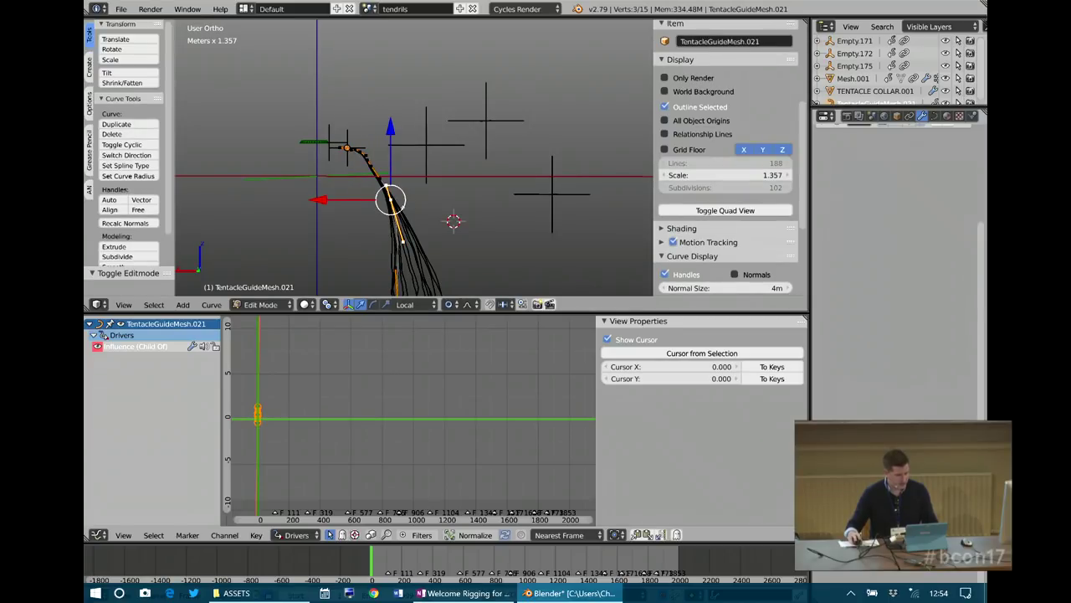
{"action": "left_click", "coordinate": [450, 304]}
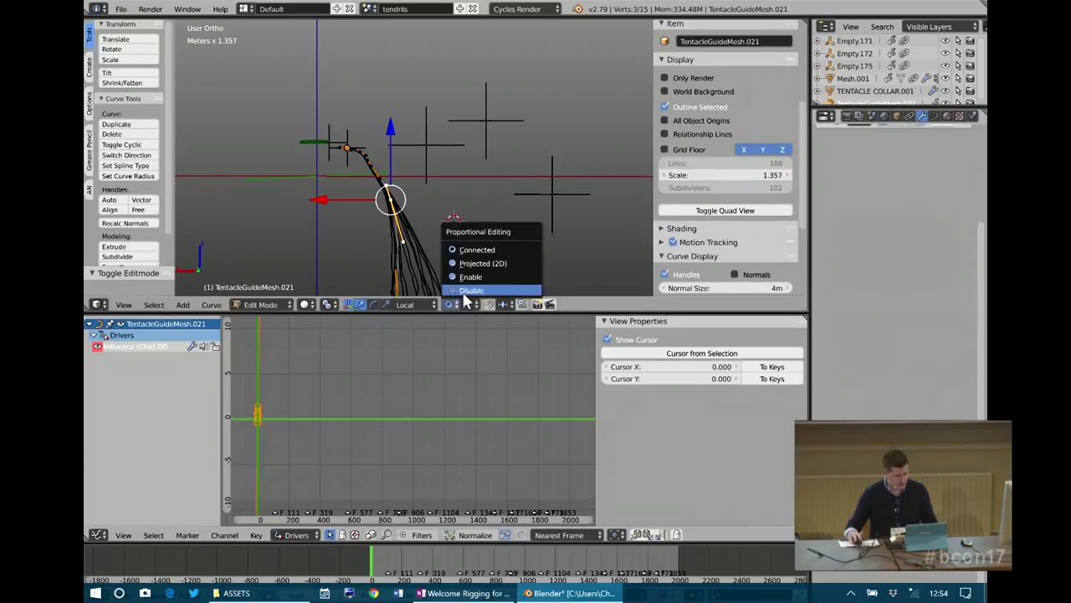
{"action": "left_click", "coordinate": [468, 292]}
{"action": "key", "text": "g"}
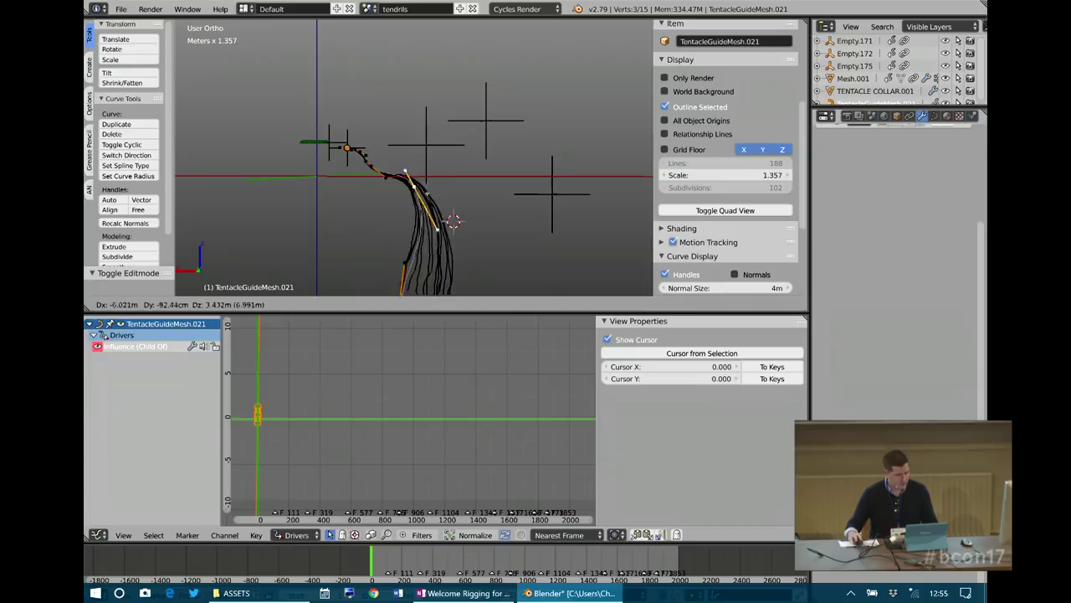
{"action": "right_click", "coordinate": [410, 219]}
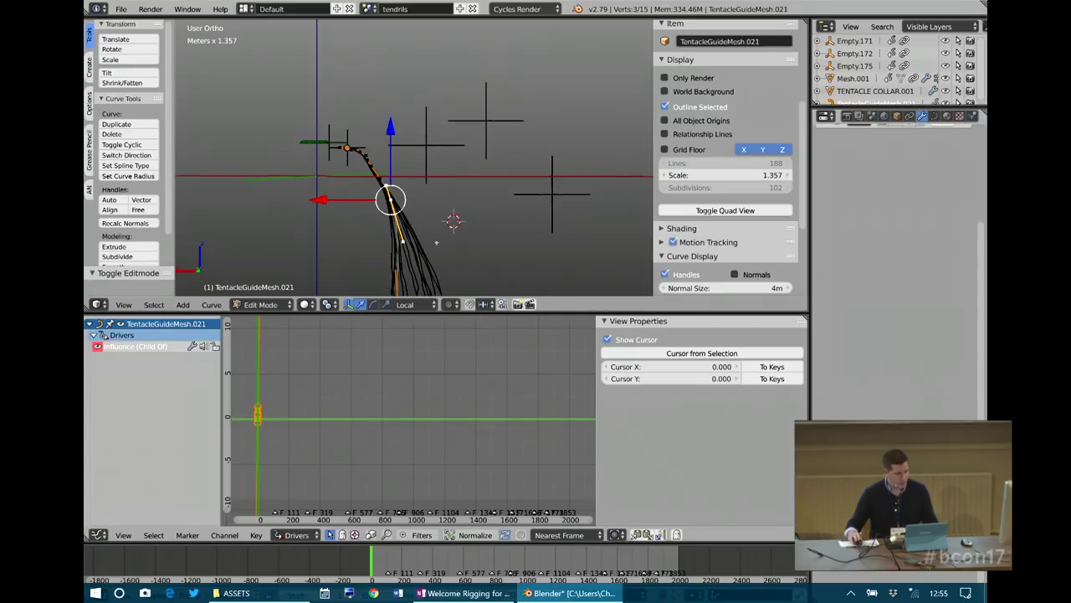
- Try moving another control point further down the guide curve and return to Object Mode
{"action": "middle_click_drag", "start_coordinate": [431, 239], "coordinate": [434, 197], "text": "shift"}
{"action": "right_click", "coordinate": [402, 268]}
{"action": "key", "text": "g"}
{"action": "right_click", "coordinate": [436, 236]}
{"action": "key", "text": "Tab"}
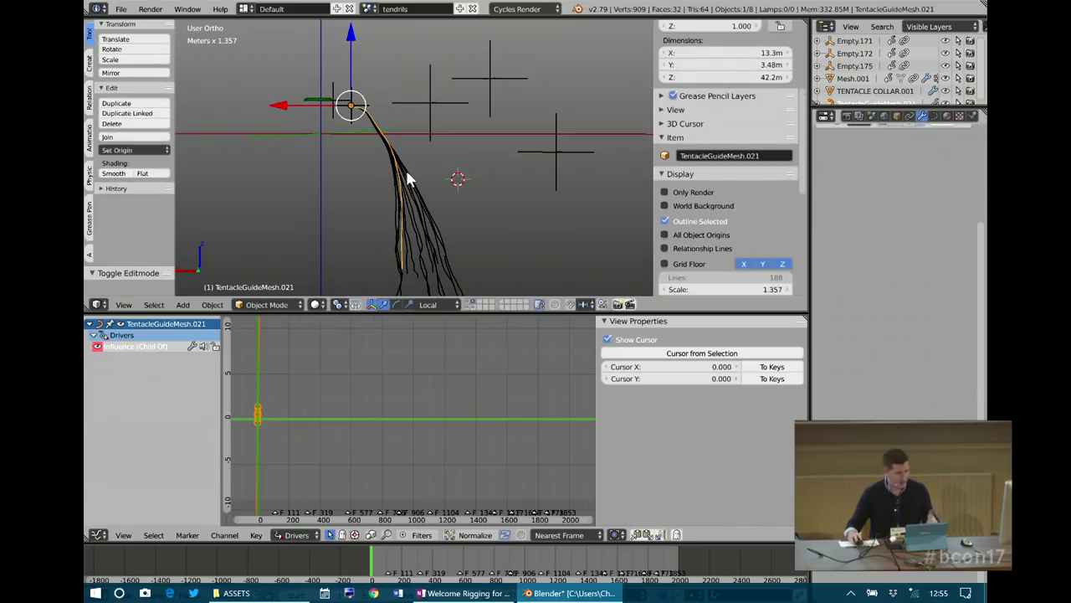
- Turn on the viewport display of all five Hook modifiers on the guide curve
{"action": "scroll", "coordinate": [478, 186], "scroll_direction": "up", "scroll_amount": 4}
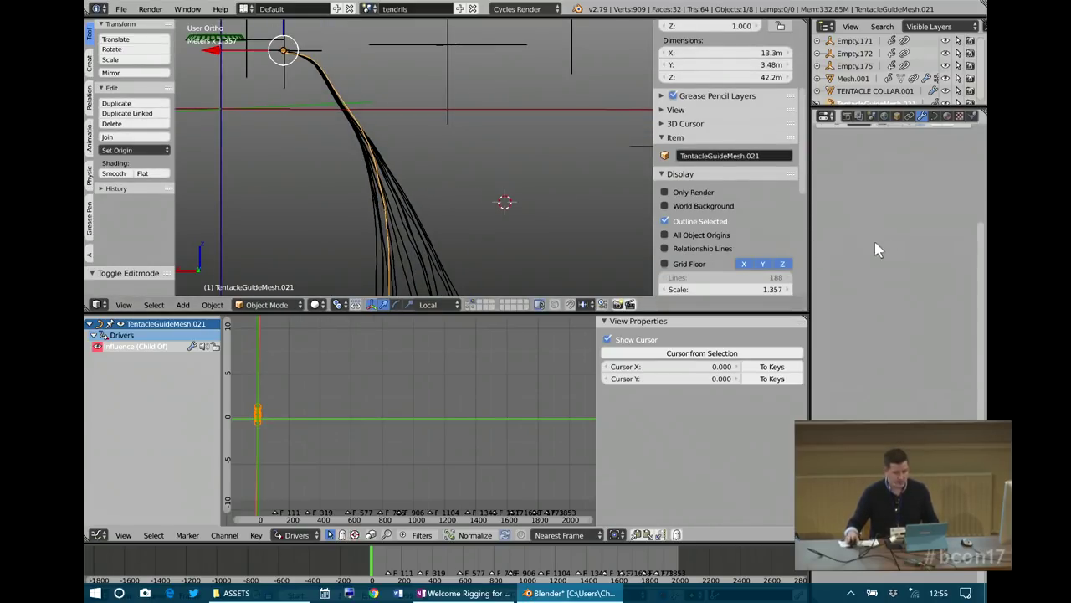
{"action": "left_click_drag", "start_coordinate": [903, 168], "coordinate": [901, 239]}
{"action": "scroll", "coordinate": [536, 227], "scroll_direction": "down", "scroll_amount": 4}
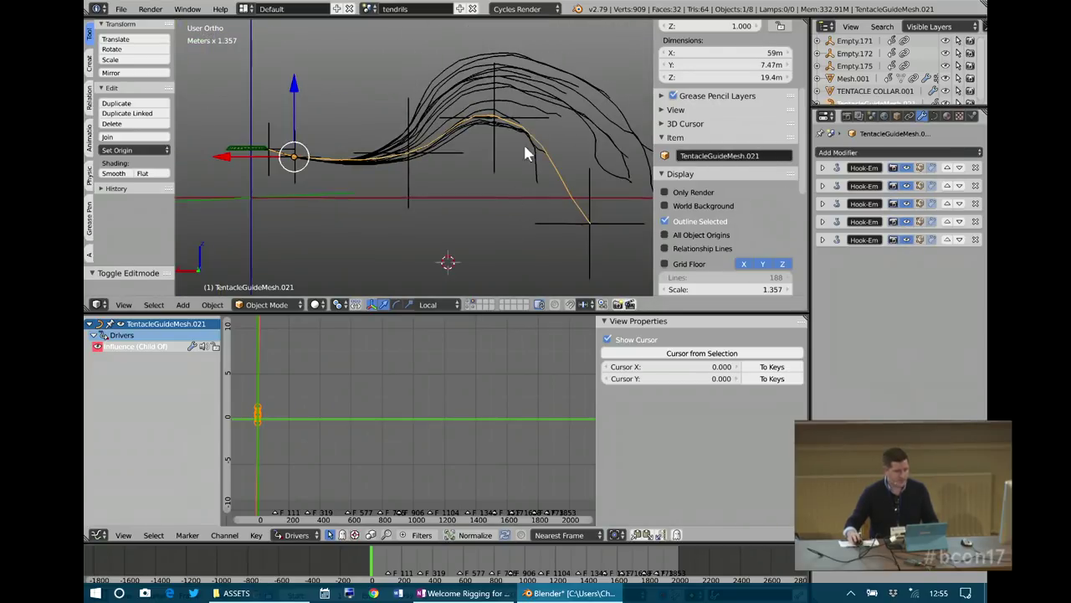
- Move the hook empties Empty.171 and Empty.175 to bend the guide curve and the tentacle strands
{"action": "right_click", "coordinate": [409, 174]}
{"action": "key", "text": "g"}
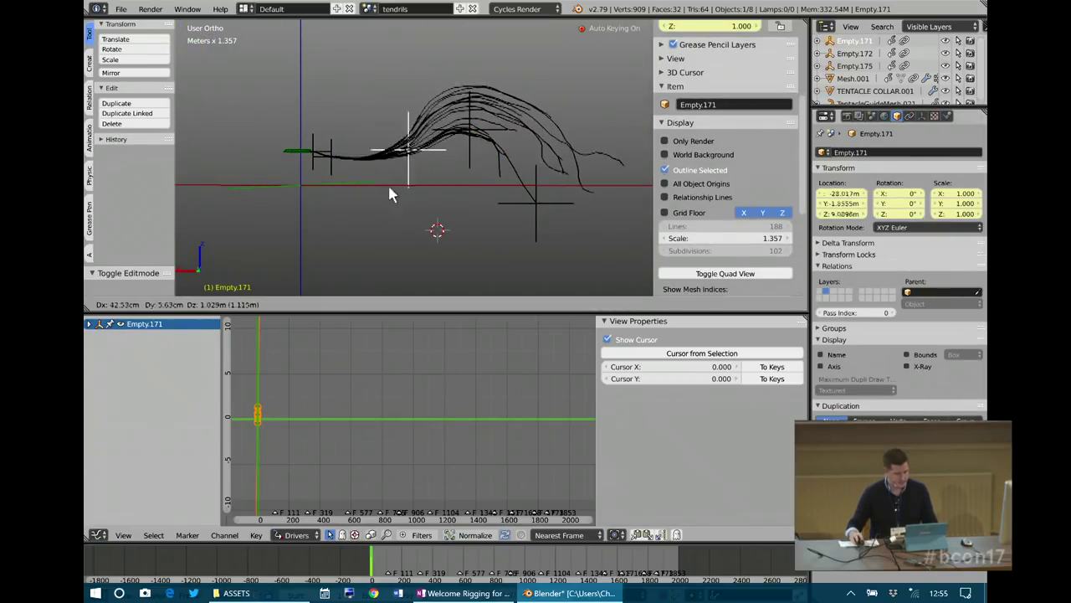
{"action": "left_click", "coordinate": [399, 164]}
{"action": "right_click", "coordinate": [464, 165]}
{"action": "key", "text": "g"}
{"action": "left_click", "coordinate": [455, 232]}
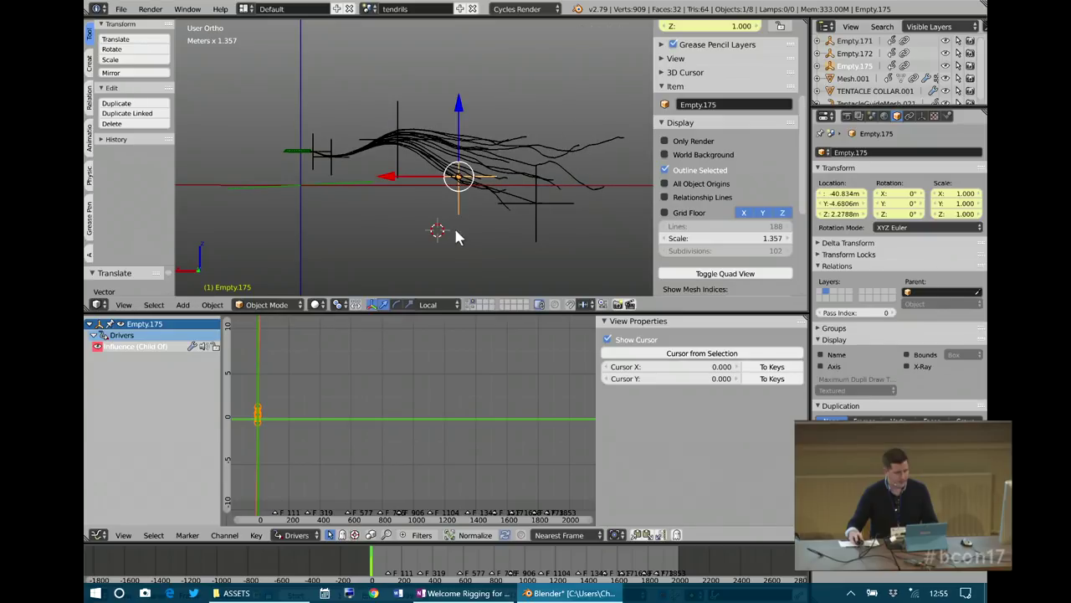
- Select the tentacle mesh Mesh.001, turn on the viewport display of its Displace modifier and expand its settings
{"action": "mouse_move", "coordinate": [431, 164]}
{"action": "middle_mouse_down"}
{"action": "mouse_move", "coordinate": [444, 173]}
{"action": "mouse_move", "coordinate": [431, 161]}
{"action": "middle_mouse_up"}
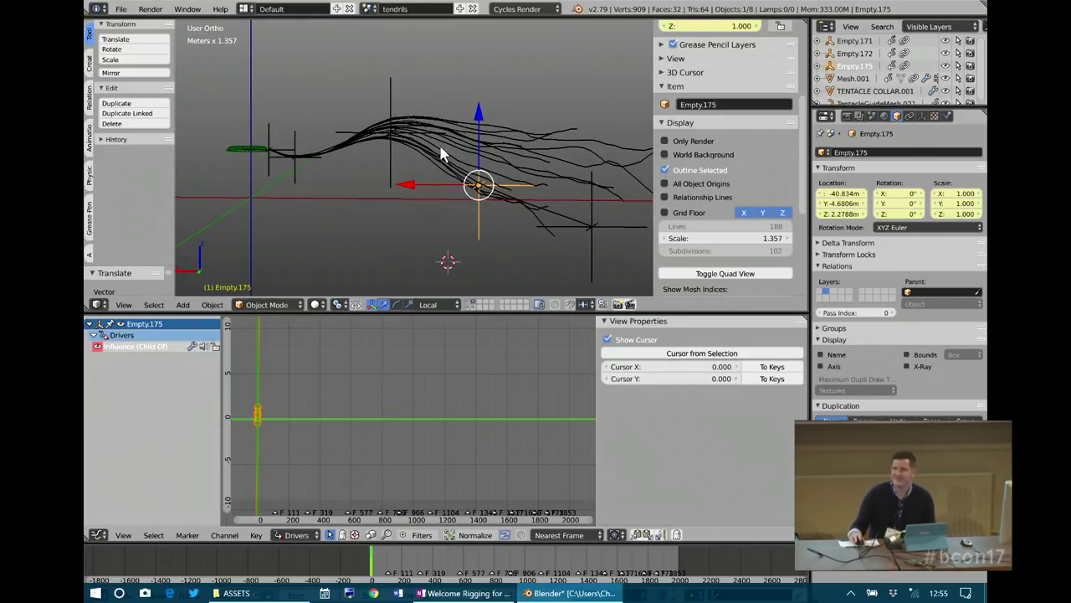
{"action": "right_click", "coordinate": [455, 156]}
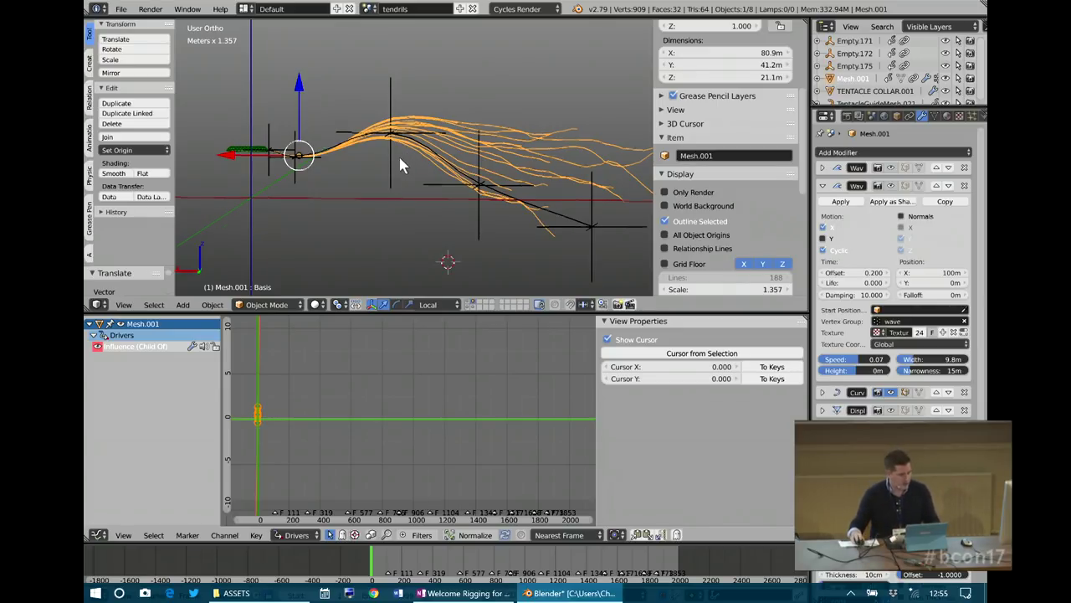
{"action": "middle_click_drag", "start_coordinate": [399, 162], "coordinate": [475, 153]}
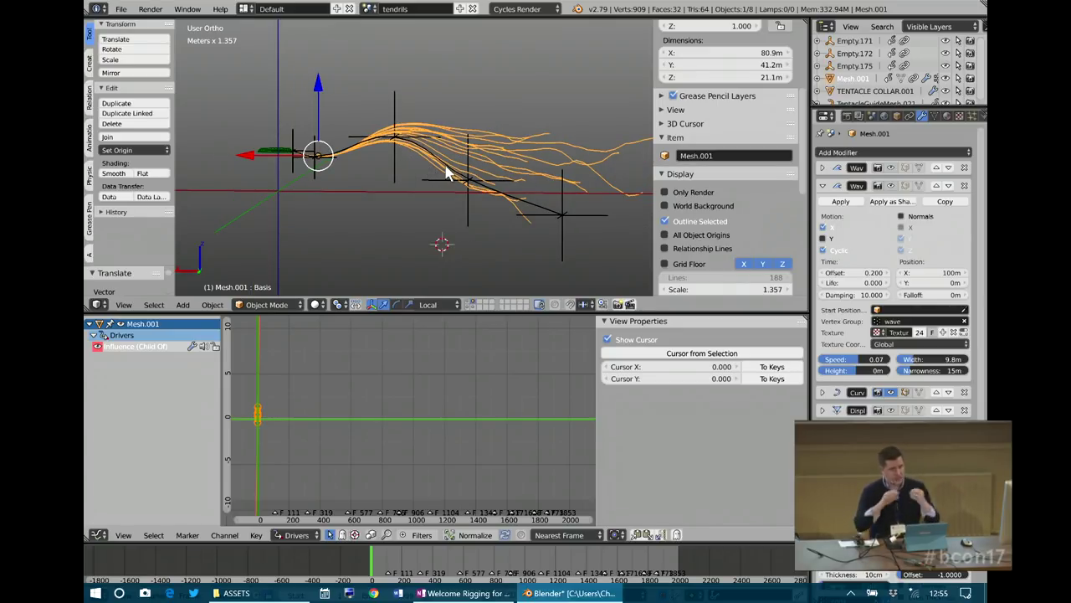
{"action": "left_click", "coordinate": [890, 411]}
{"action": "left_click", "coordinate": [832, 415]}
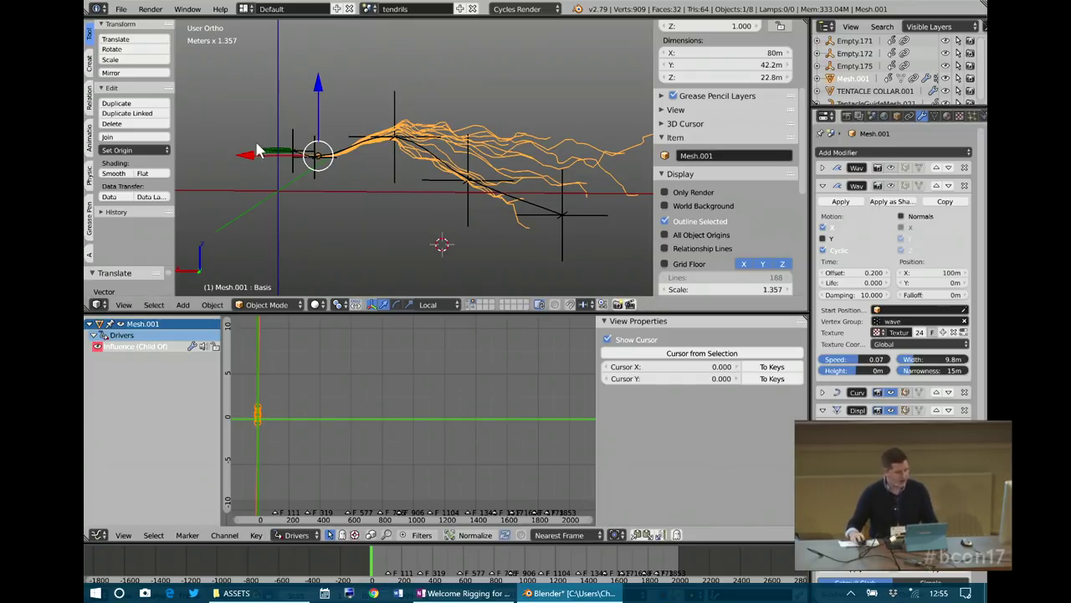
- Show the layer with the jellyfish bell and skirt in addition to the tentacle layer
{"action": "scroll", "coordinate": [339, 242], "scroll_direction": "down", "scroll_amount": 2}
{"action": "left_click", "coordinate": [470, 293]}
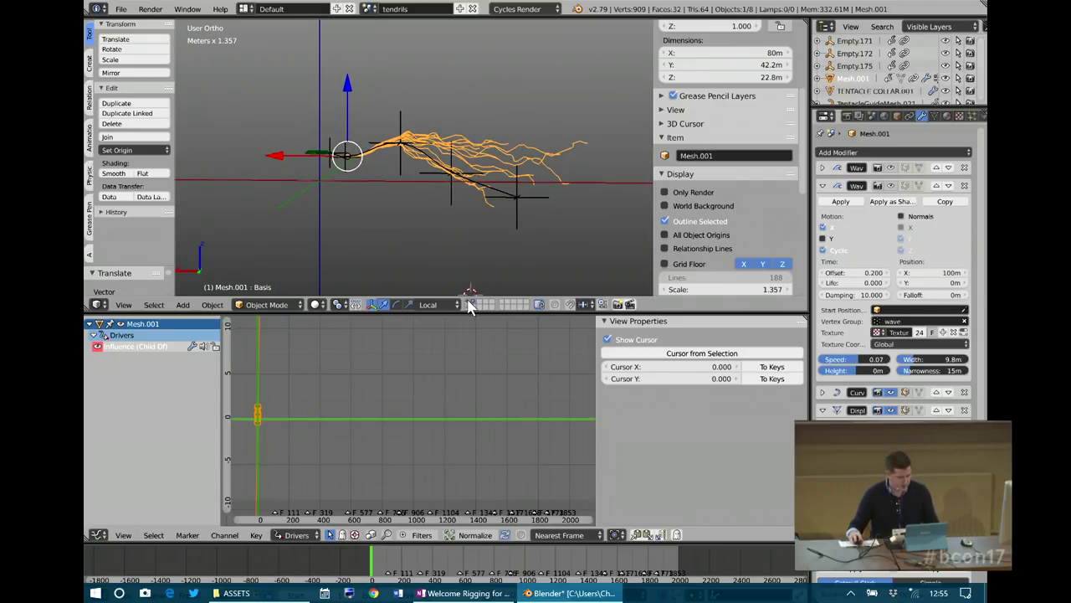
{"action": "left_click", "coordinate": [472, 302], "text": "shift"}
{"action": "scroll", "coordinate": [379, 199], "scroll_direction": "down", "scroll_amount": 2}
{"action": "middle_click_drag", "start_coordinate": [388, 152], "coordinate": [405, 166]}
{"action": "scroll", "coordinate": [488, 207], "scroll_direction": "down", "scroll_amount": 4}
{"action": "middle_click_drag", "start_coordinate": [489, 214], "coordinate": [418, 213]}
- Select the jellyfish control MASTER_JELLY.008 and set its PARENTING property to 1.000
{"action": "right_click", "coordinate": [343, 214]}
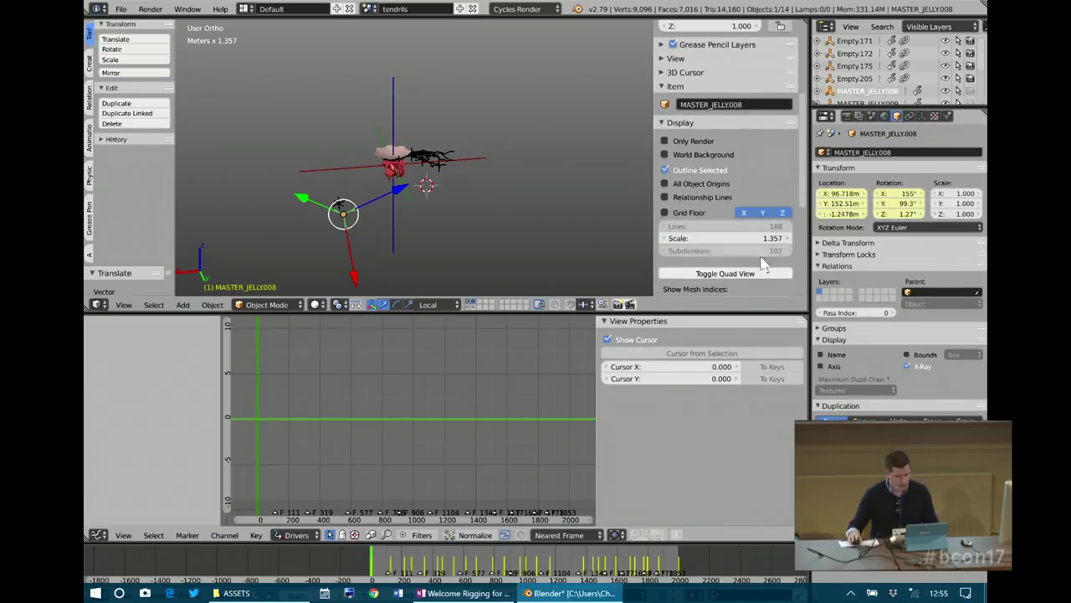
{"action": "scroll", "coordinate": [711, 243], "scroll_direction": "down", "scroll_amount": 6}
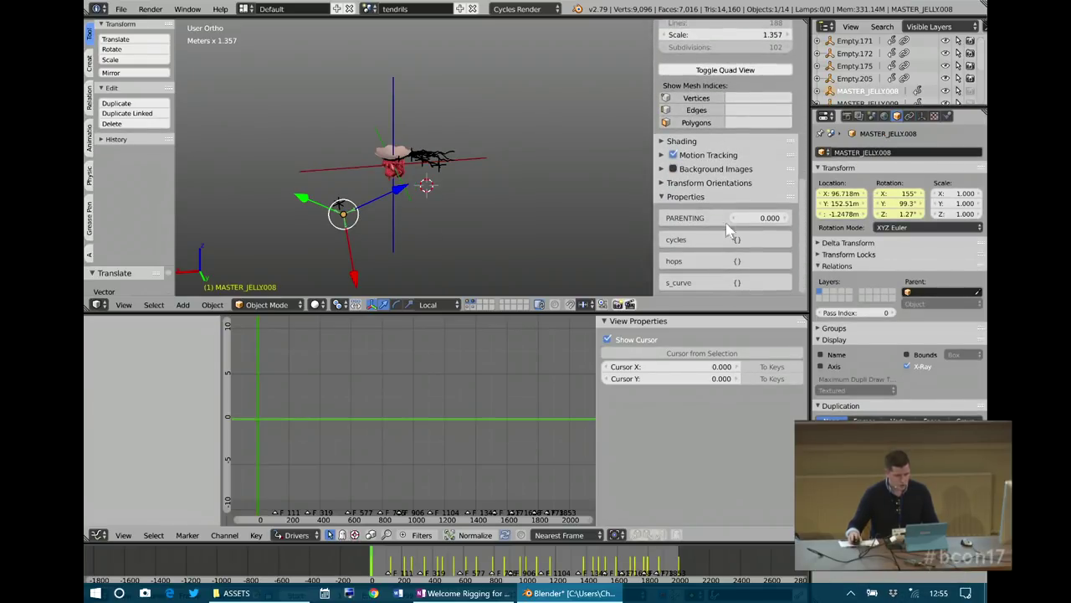
{"action": "left_click_drag", "start_coordinate": [750, 218], "coordinate": [782, 217]}
{"action": "scroll", "coordinate": [412, 199], "scroll_direction": "up", "scroll_amount": 4}
{"action": "middle_click_drag", "start_coordinate": [413, 199], "coordinate": [329, 202]}
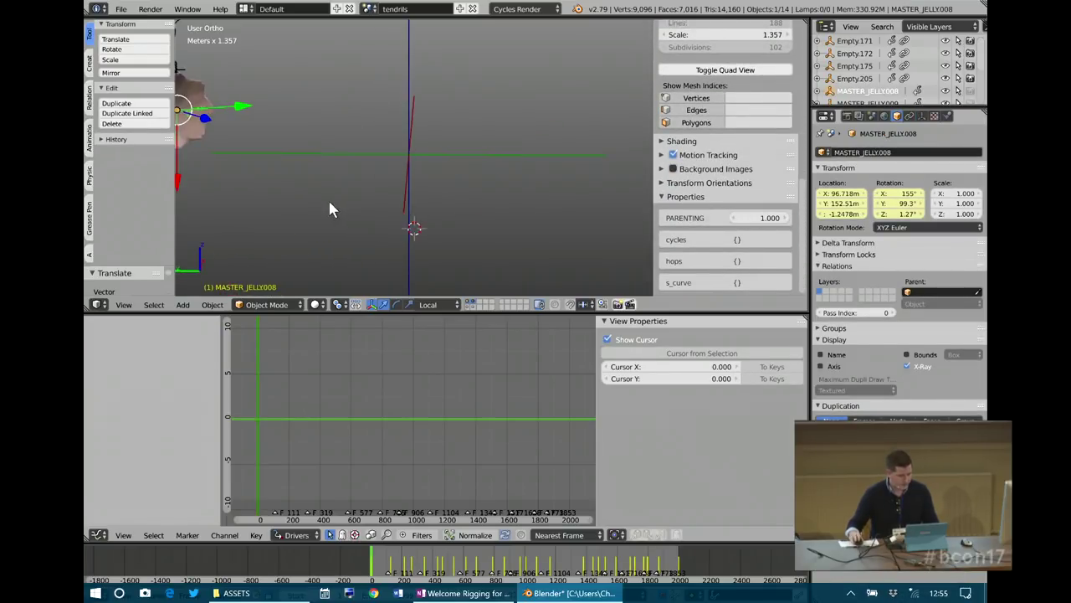
- Hide the red skirt mesh skirt.collider.003 and play the animation
{"action": "middle_click_drag", "start_coordinate": [421, 184], "coordinate": [452, 177]}
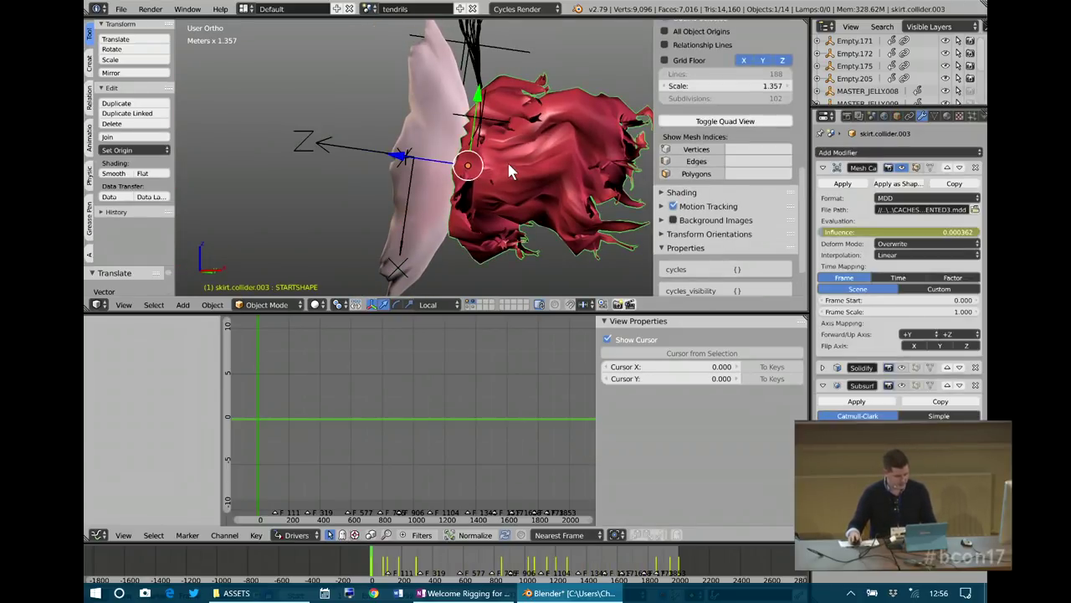
{"action": "key", "text": "h"}
{"action": "key", "text": "n"}
{"action": "key", "text": "alt+a"}
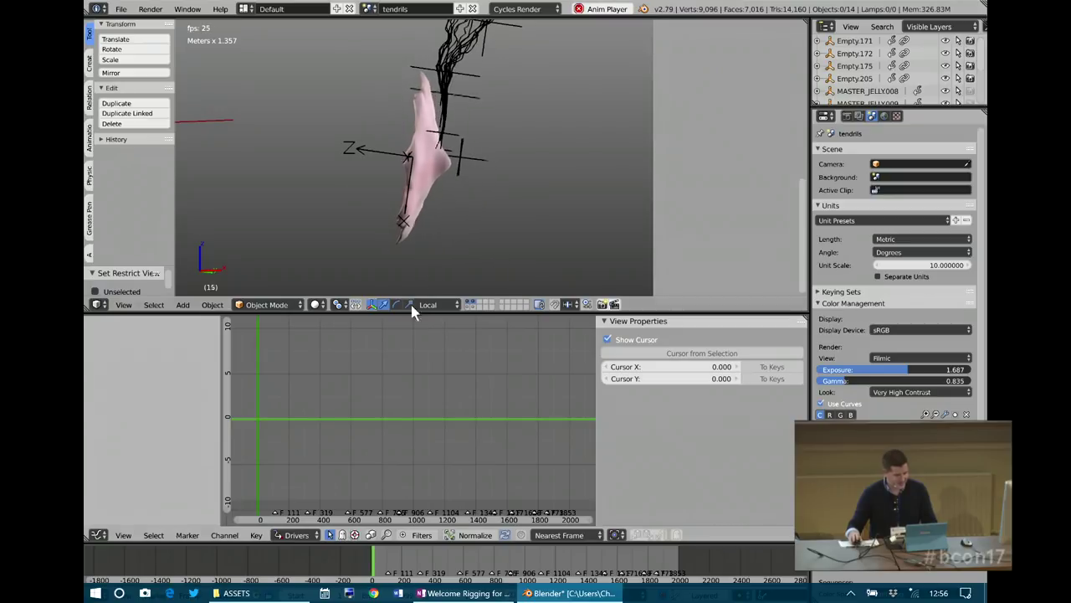
- Try moving Empty.171 during playback, and reposition the hook empties Empty.205 and Empty.175 around the tentacles
{"action": "right_click", "coordinate": [435, 102]}
{"action": "key", "text": "n"}
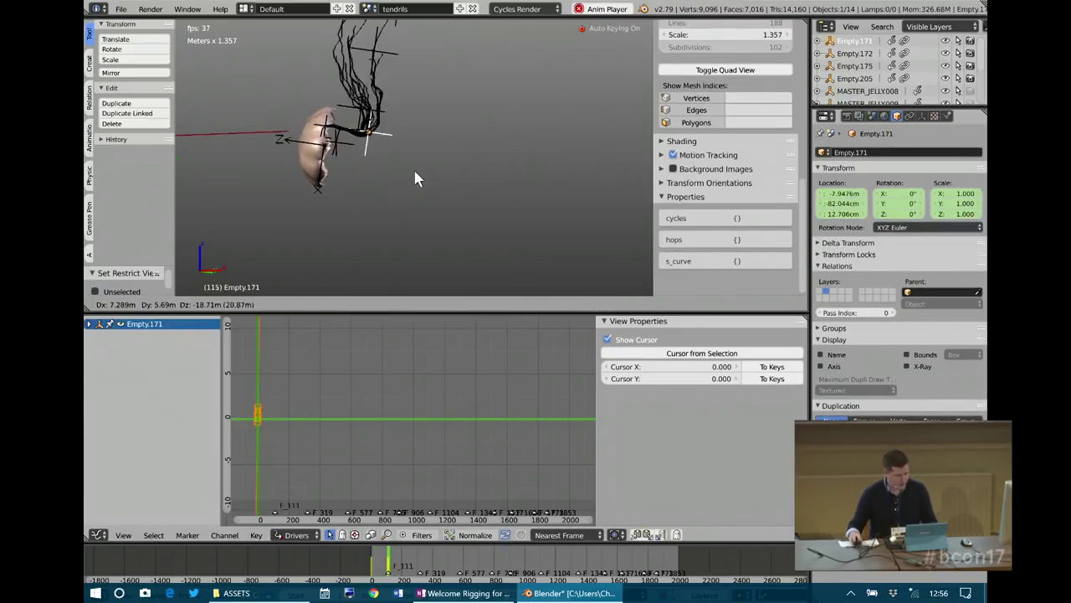
{"action": "right_click", "coordinate": [329, 107]}
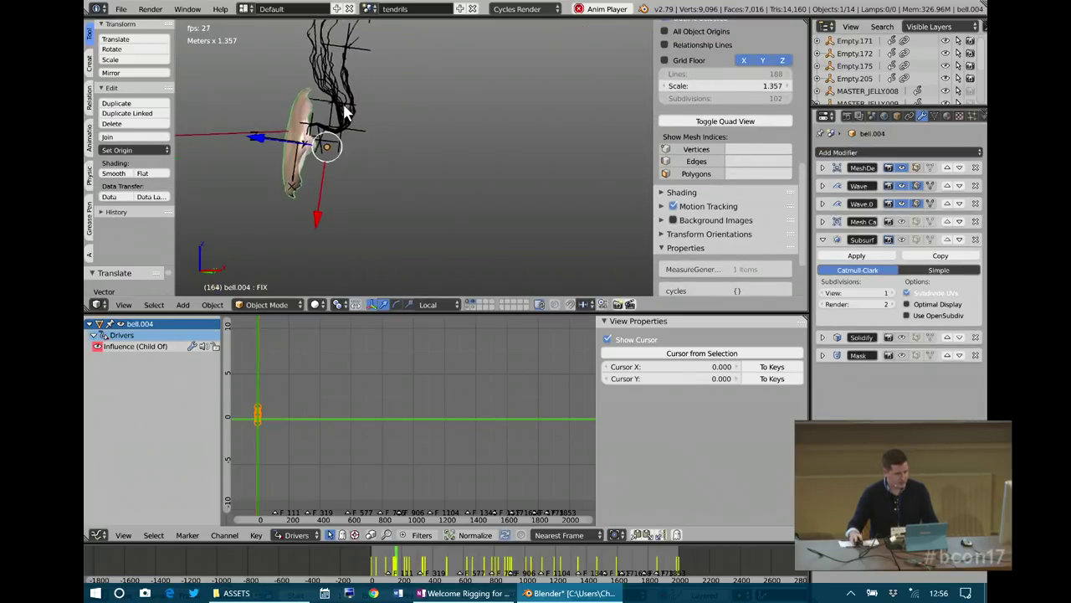
{"action": "right_click", "coordinate": [319, 103]}
{"action": "key", "text": "g"}
{"action": "left_click", "coordinate": [396, 133]}
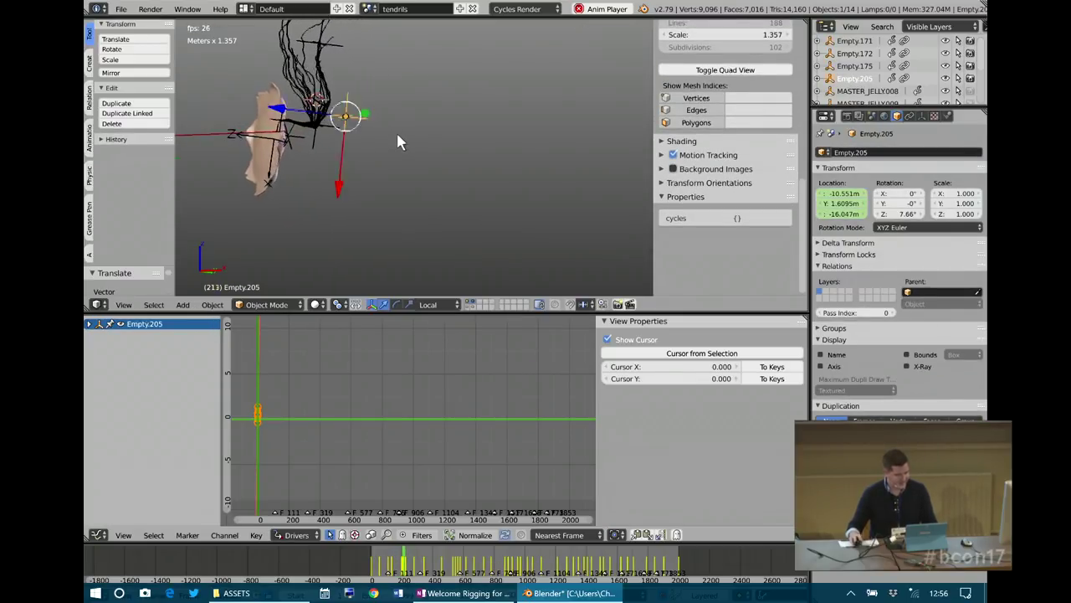
{"action": "right_click", "coordinate": [324, 48]}
{"action": "key", "text": "g"}
{"action": "left_click", "coordinate": [424, 185]}
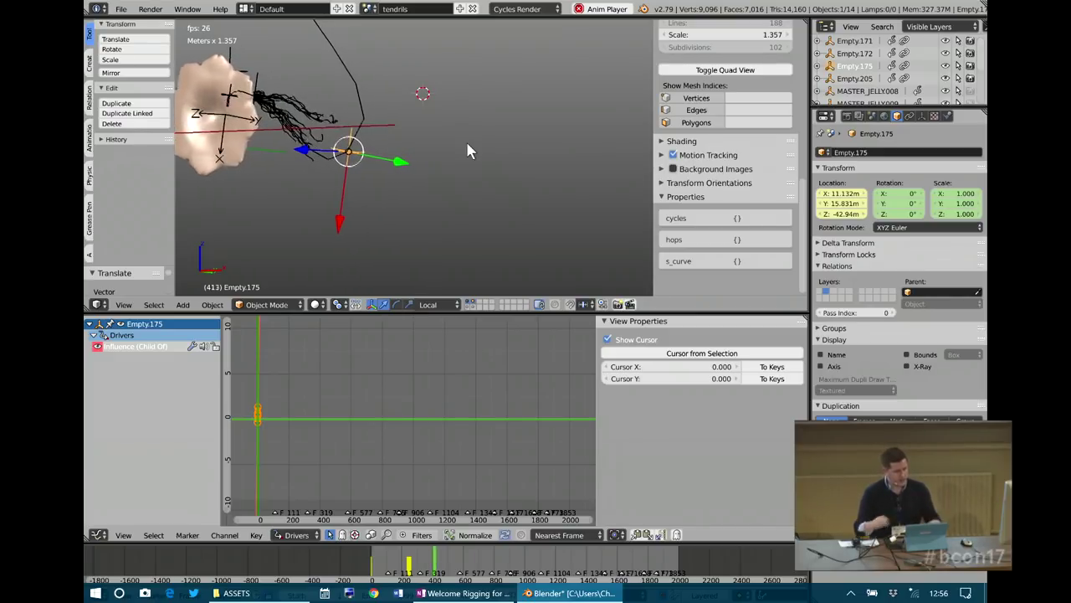
- Select the tentacle mesh Mesh.001, examine its modifier stack down to Displace, and stop the playback
{"action": "middle_click_drag", "start_coordinate": [312, 122], "coordinate": [327, 150], "text": "shift"}
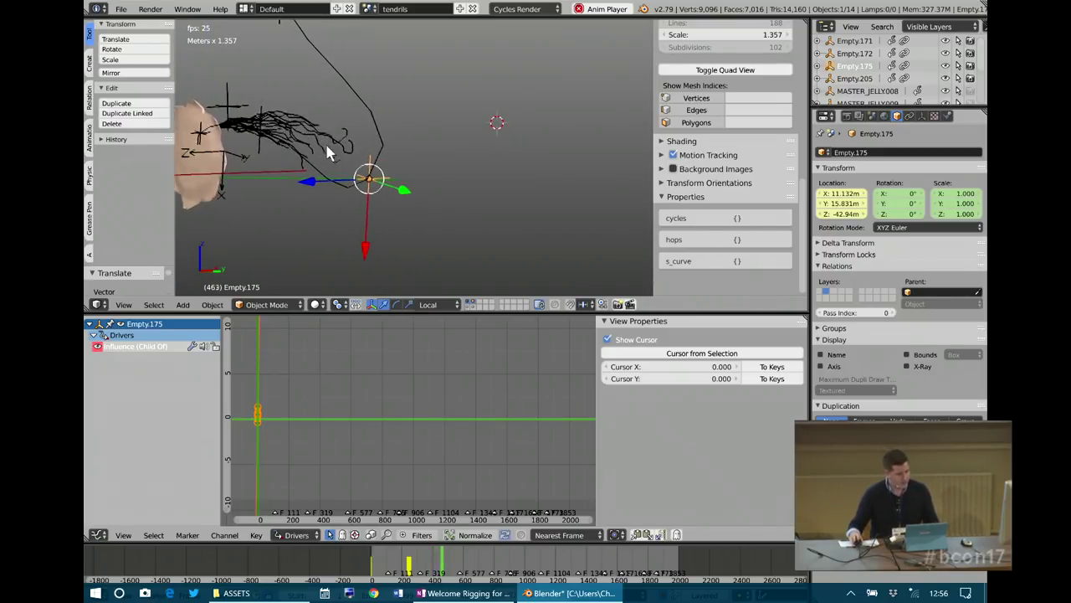
{"action": "right_click", "coordinate": [322, 148]}
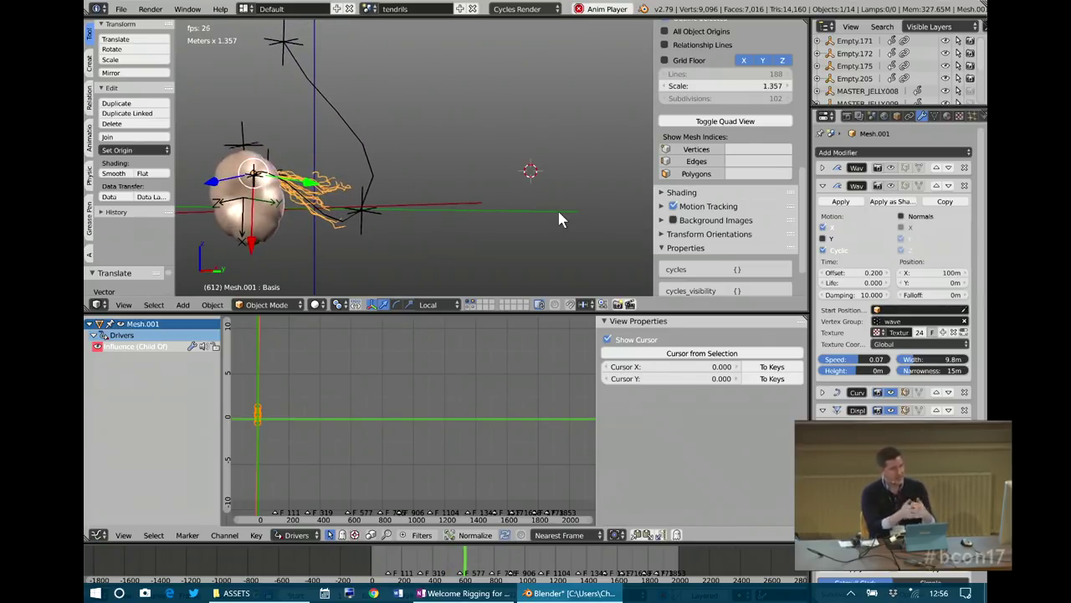
{"action": "middle_click_drag", "start_coordinate": [521, 210], "coordinate": [442, 193]}
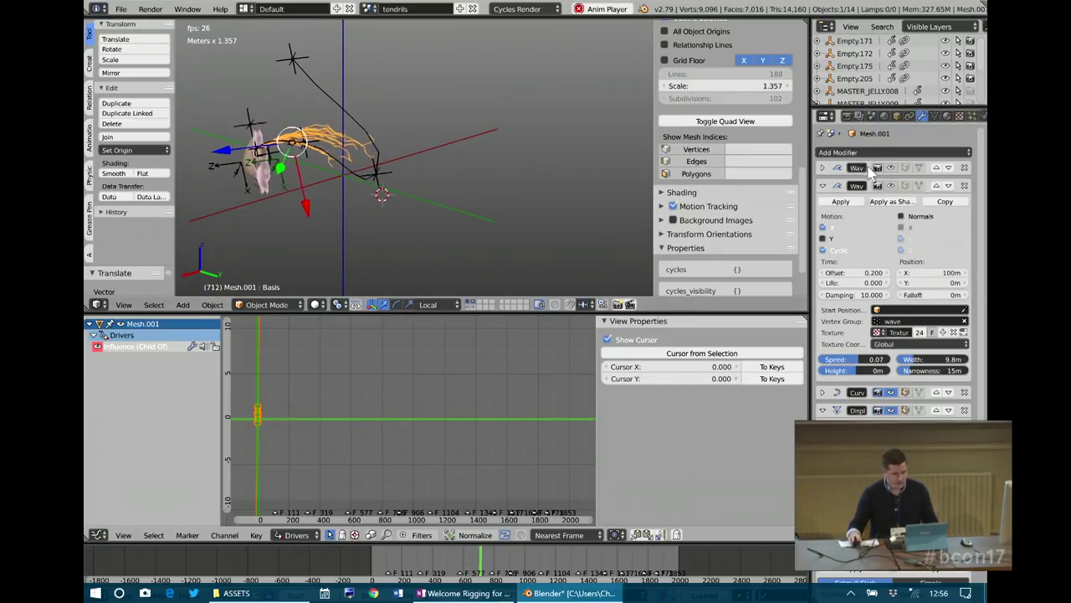
{"action": "scroll", "coordinate": [407, 174], "scroll_direction": "down", "scroll_amount": 1}
{"action": "scroll", "coordinate": [882, 418], "scroll_direction": "down", "scroll_amount": 2}
{"action": "scroll", "coordinate": [881, 419], "scroll_direction": "down", "scroll_amount": 3}
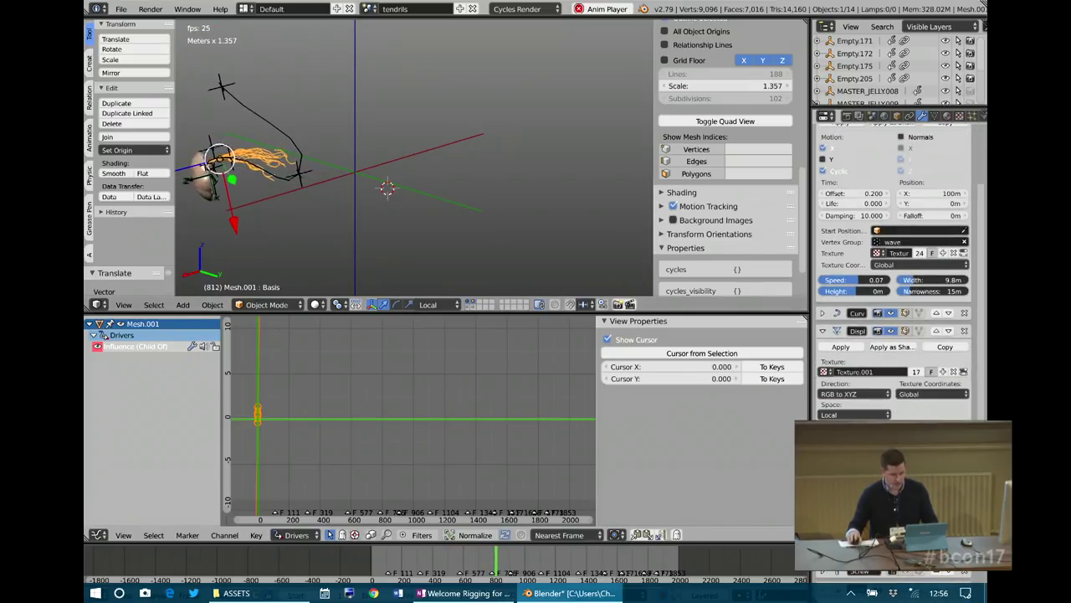
{"action": "scroll", "coordinate": [891, 405], "scroll_direction": "down", "scroll_amount": 1}
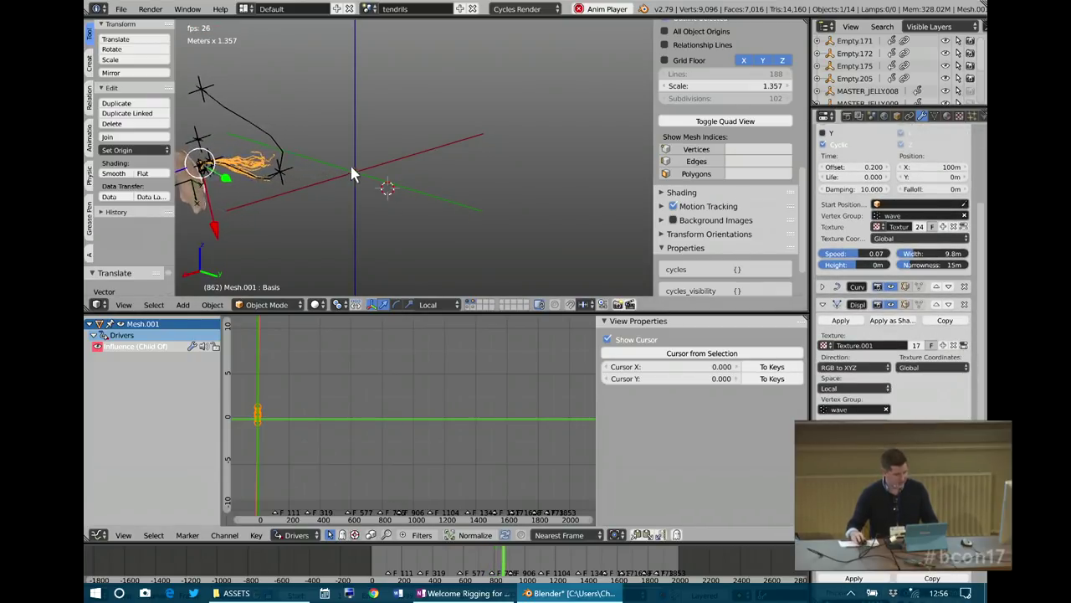
{"action": "key", "text": "alt+a"}
- Turn on the viewport display of the Subsurf and Screw modifiers on Mesh.001 to smooth and thicken the tentacles
{"action": "middle_click_drag", "start_coordinate": [383, 230], "coordinate": [376, 227]}
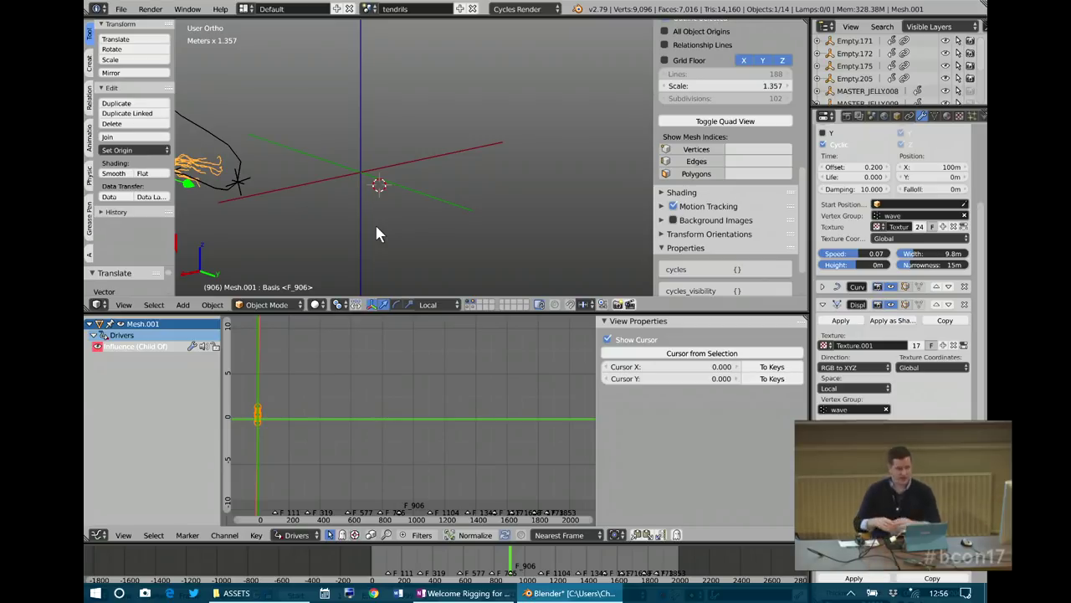
{"action": "middle_click_drag", "start_coordinate": [385, 229], "coordinate": [471, 181]}
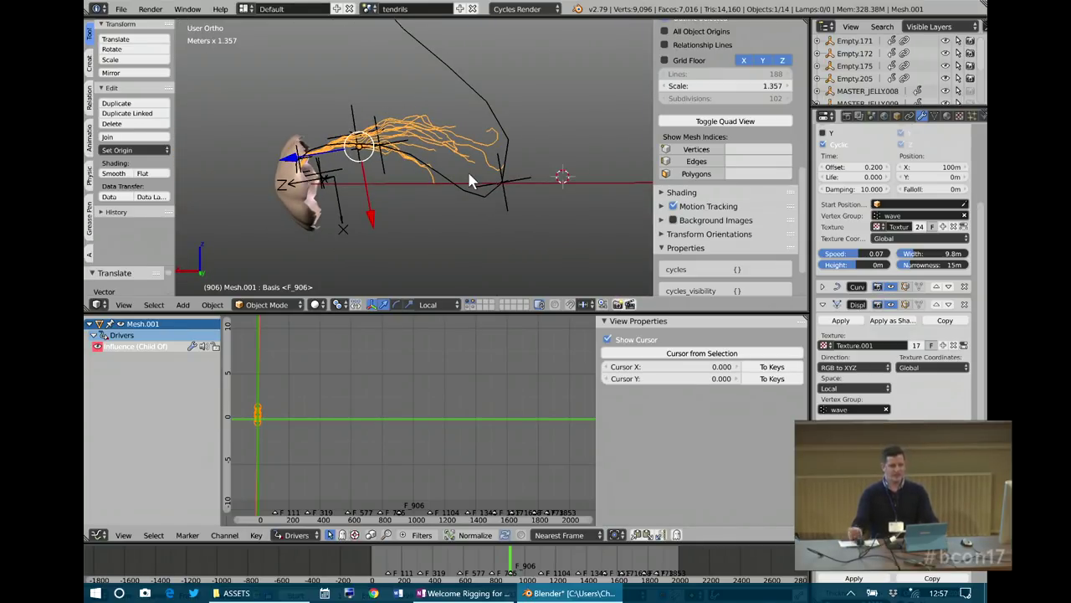
{"action": "left_click", "coordinate": [502, 208]}
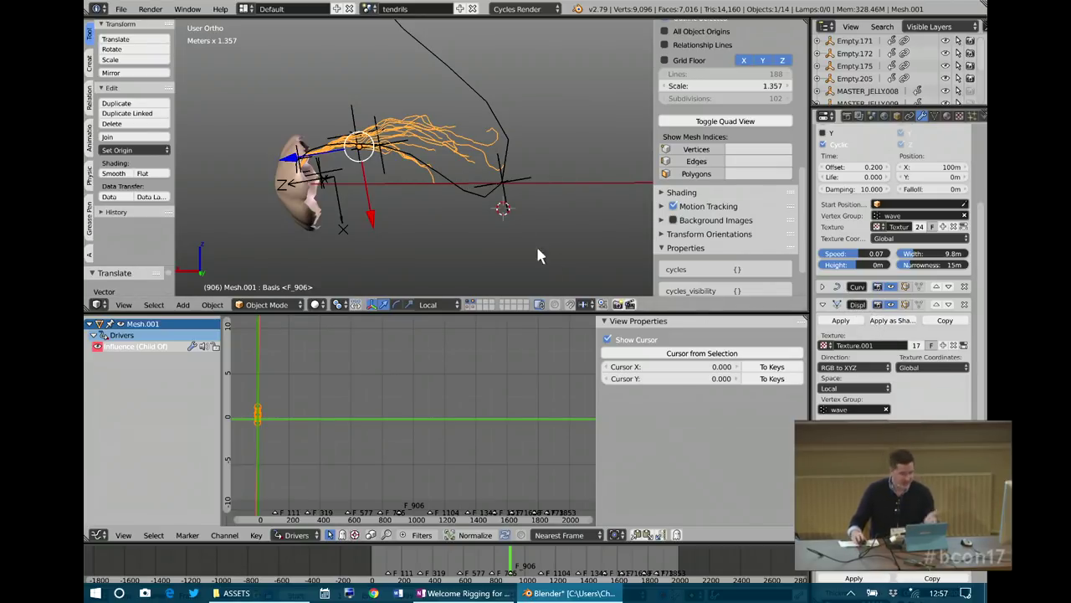
{"action": "middle_click_drag", "start_coordinate": [491, 128], "coordinate": [476, 192]}
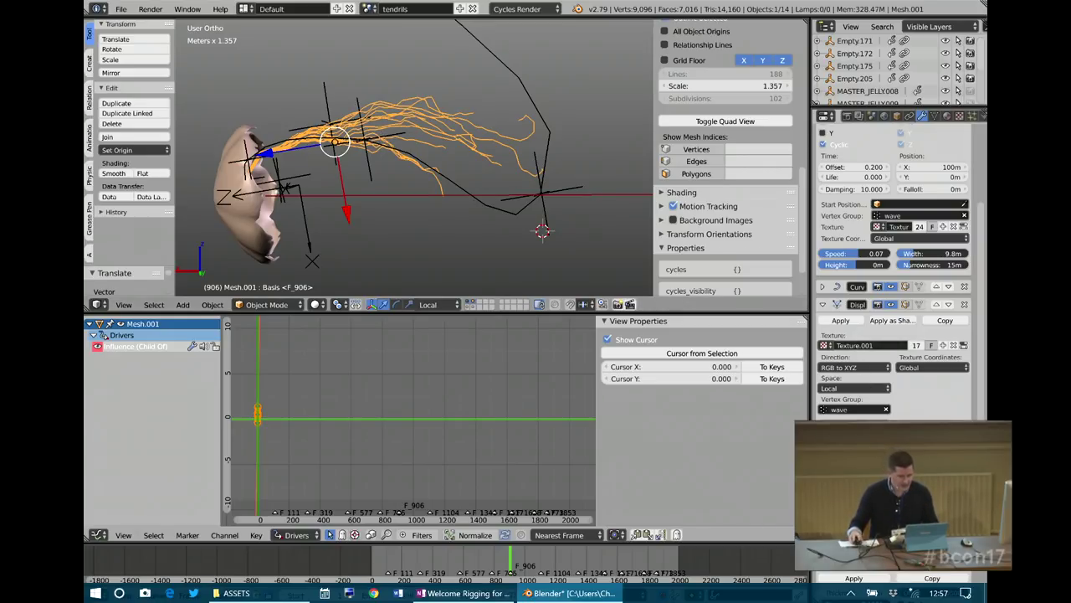
{"action": "scroll", "coordinate": [478, 212], "scroll_direction": "down", "scroll_amount": 1}
{"action": "scroll", "coordinate": [473, 208], "scroll_direction": "up", "scroll_amount": 4}
{"action": "middle_click_drag", "start_coordinate": [472, 206], "coordinate": [656, 255]}
{"action": "scroll", "coordinate": [862, 452], "scroll_direction": "down", "scroll_amount": 6}
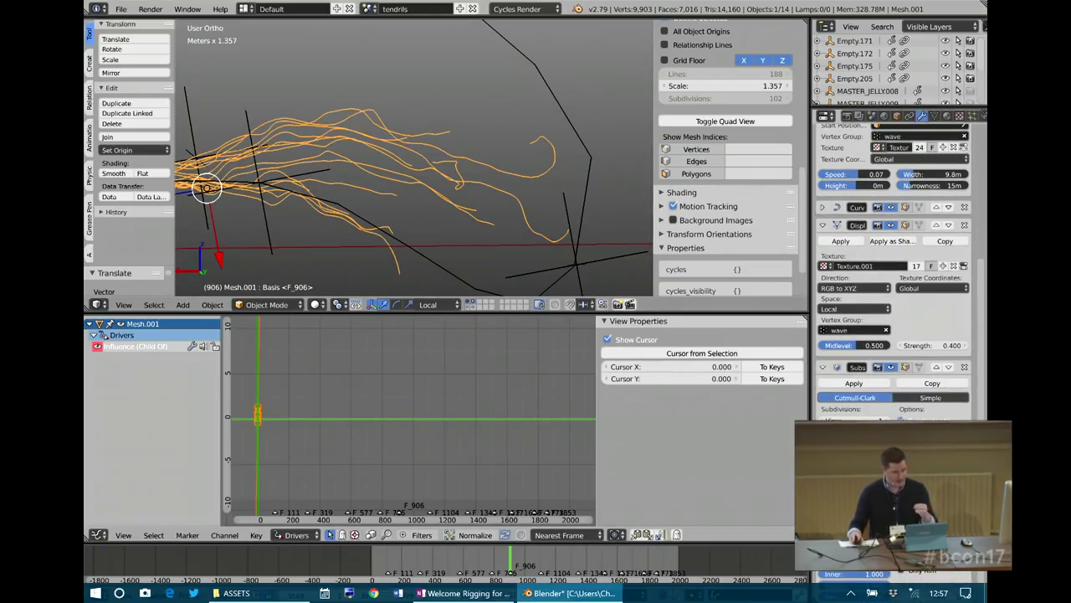
{"action": "left_click", "coordinate": [891, 486]}
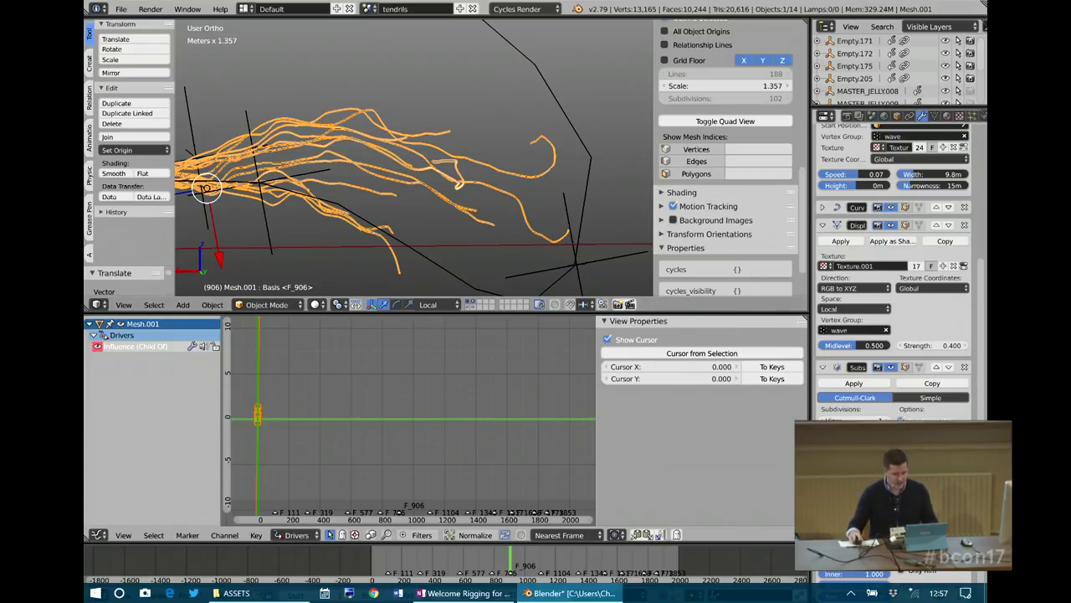
- Play the animation to examine the smoothed, thickened tentacles trailing behind the bell, and stop the playback
{"action": "scroll", "coordinate": [454, 172], "scroll_direction": "down", "scroll_amount": 1}
{"action": "left_click", "coordinate": [455, 175]}
{"action": "middle_click_drag", "start_coordinate": [455, 175], "coordinate": [493, 168], "text": "shift"}
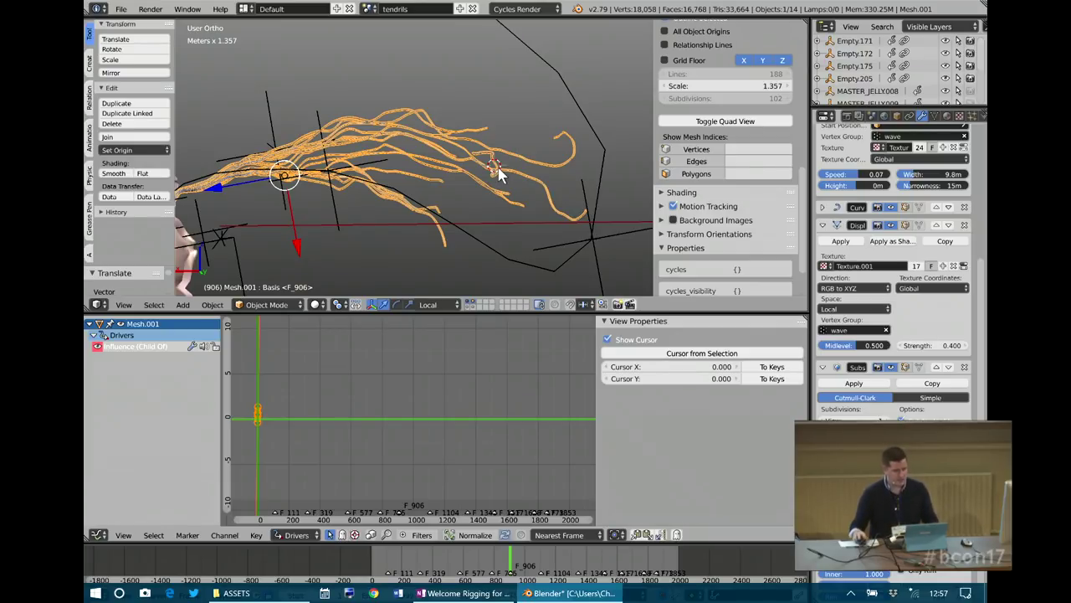
{"action": "scroll", "coordinate": [425, 195], "scroll_direction": "down", "scroll_amount": 3}
{"action": "key", "text": "alt+a"}
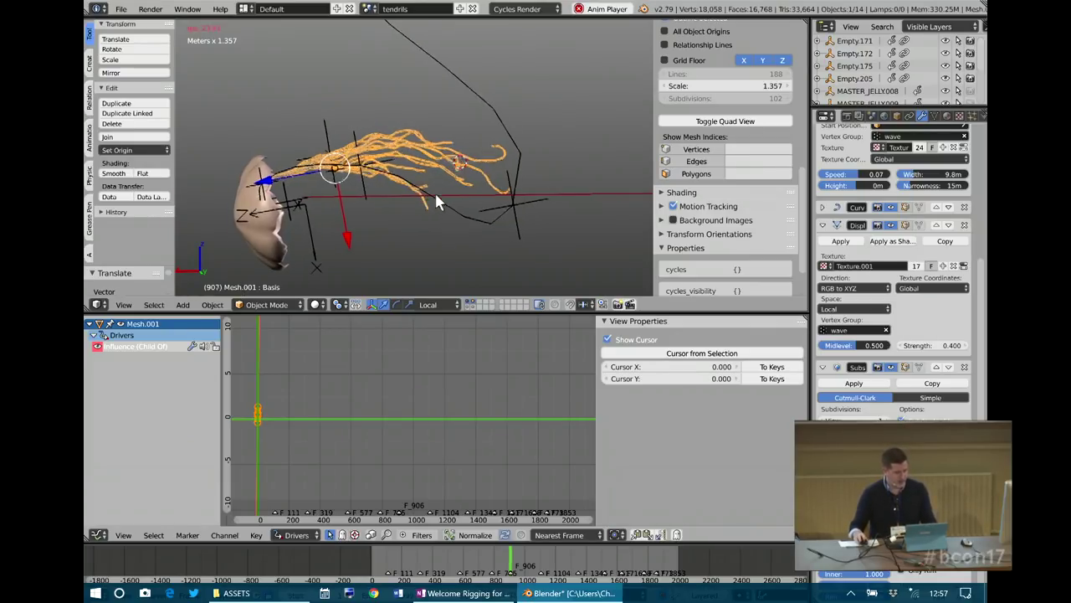
{"action": "scroll", "coordinate": [434, 191], "scroll_direction": "down", "scroll_amount": 2}
{"action": "middle_click_drag", "start_coordinate": [425, 198], "coordinate": [506, 181], "text": "shift"}
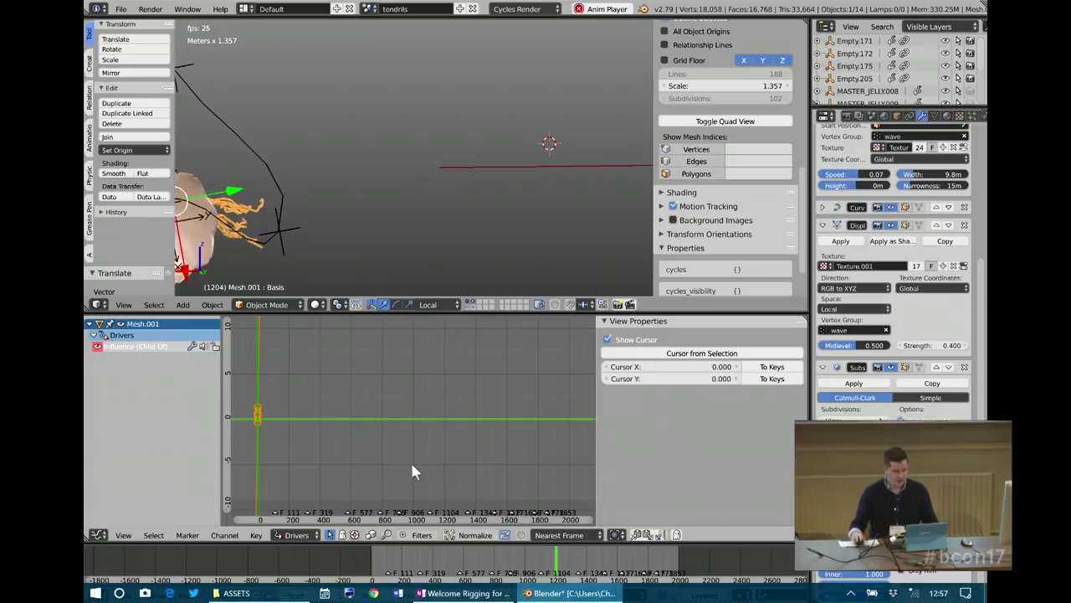
{"action": "key", "text": "alt+a"}
{"action": "middle_click_drag", "start_coordinate": [342, 225], "coordinate": [443, 231]}
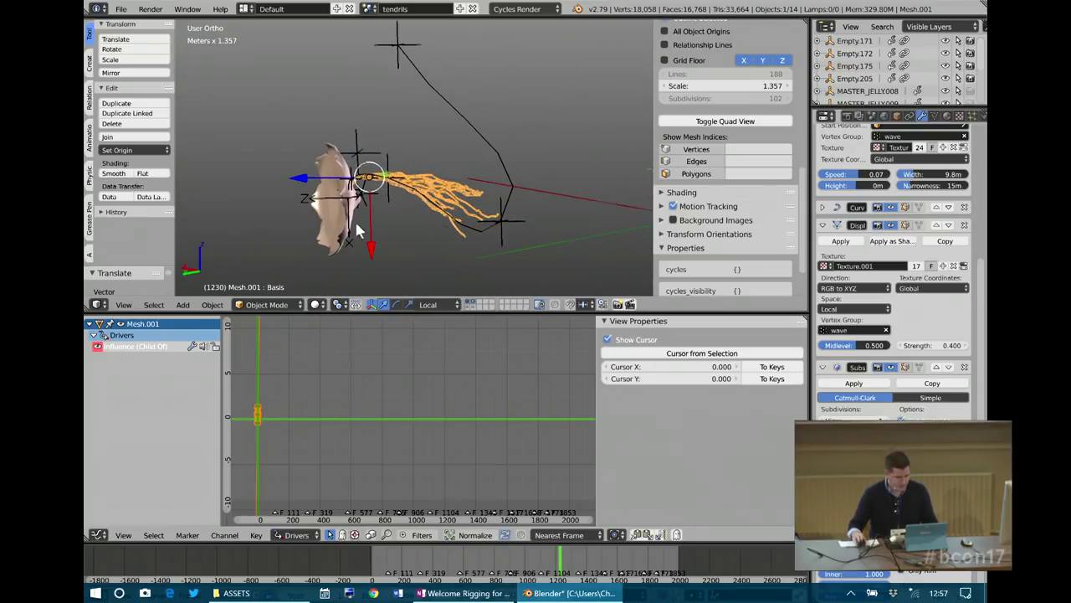
- Move the Displace modifier on Mesh.001 down the stack, below Subsurf, Screw and Solidify
{"action": "left_click", "coordinate": [949, 225]}
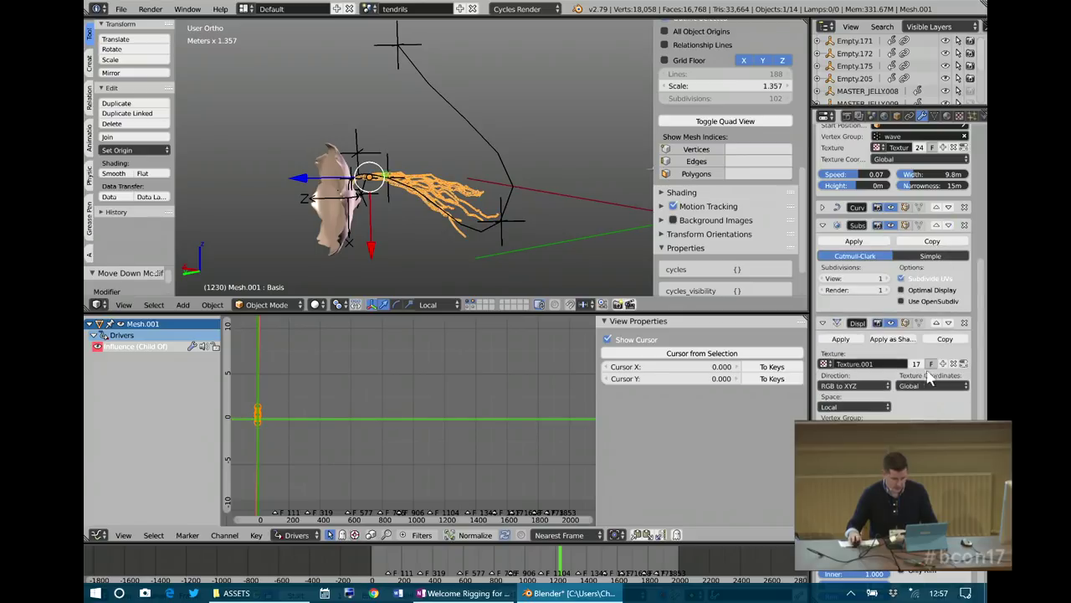
{"action": "left_click", "coordinate": [947, 324]}
{"action": "scroll", "coordinate": [551, 242], "scroll_direction": "up", "scroll_amount": 7}
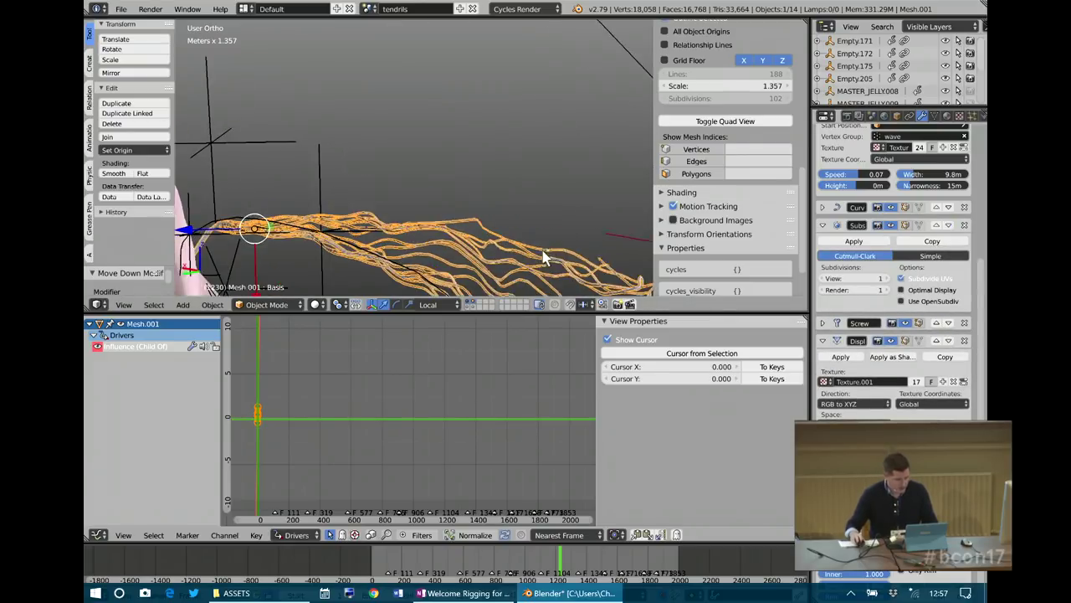
{"action": "middle_click_drag", "start_coordinate": [543, 255], "coordinate": [529, 181], "text": "shift"}
{"action": "left_click", "coordinate": [827, 341]}
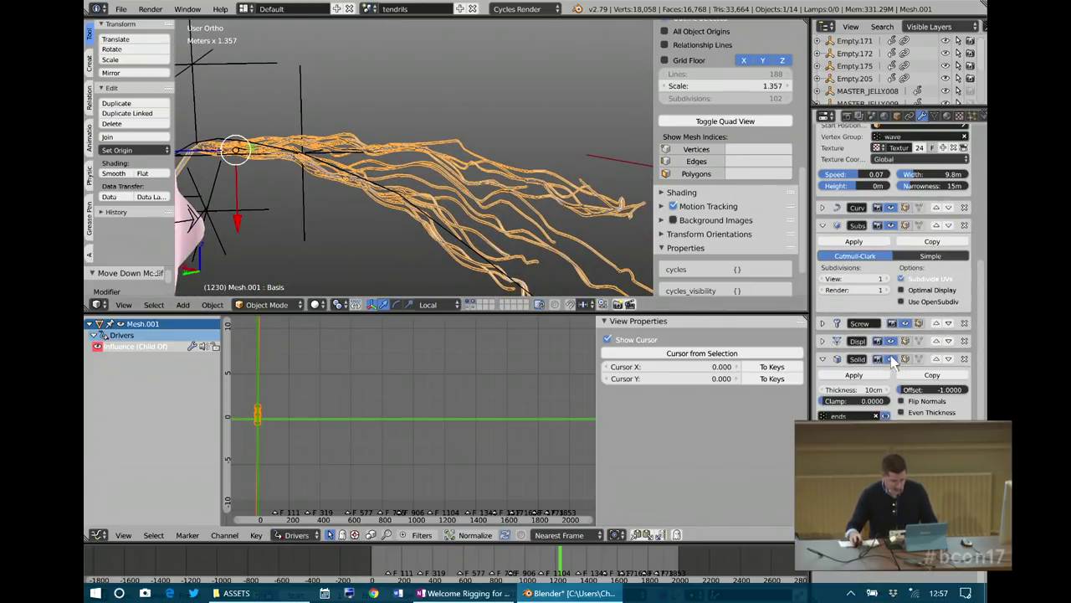
{"action": "left_click", "coordinate": [948, 341]}
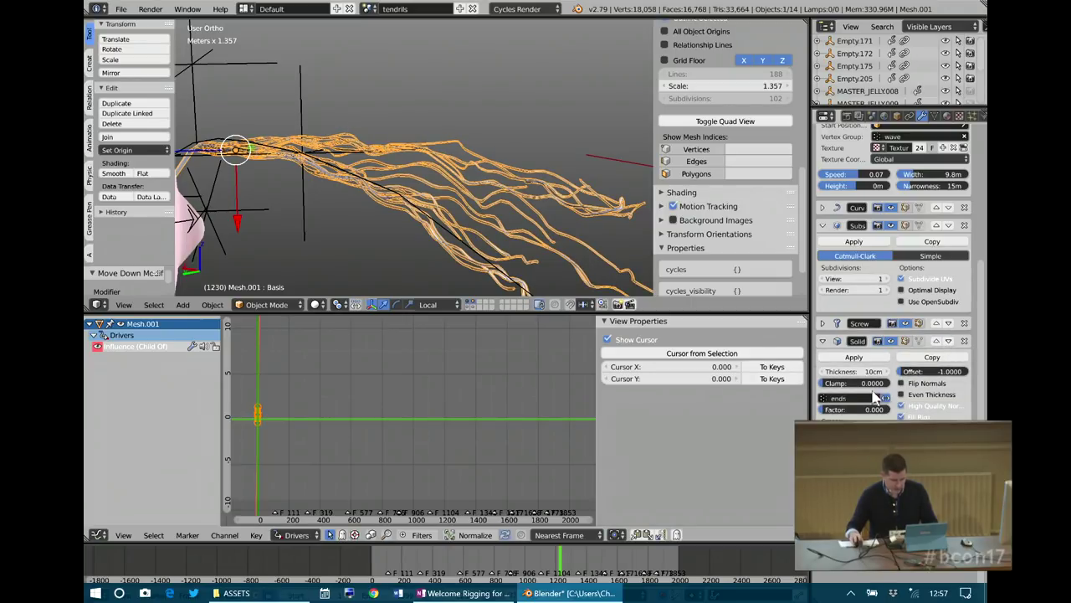
{"action": "middle_click_drag", "start_coordinate": [948, 341], "coordinate": [949, 331]}
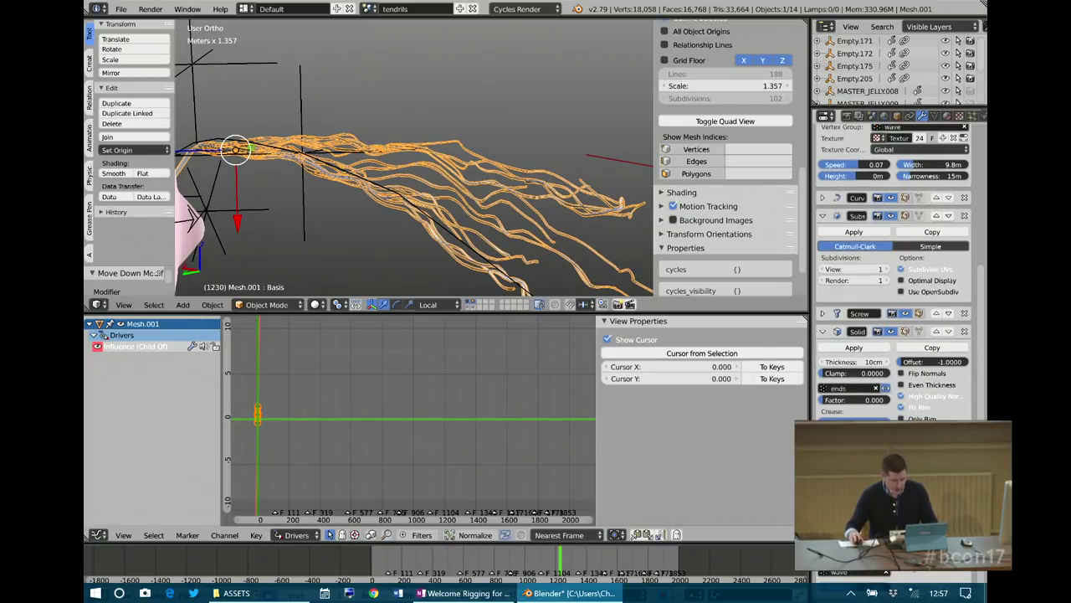
- Collapse the Subsurf modifier and set the Displace modifier's Strength to 1.1 on the tentacles
{"action": "left_click", "coordinate": [904, 216]}
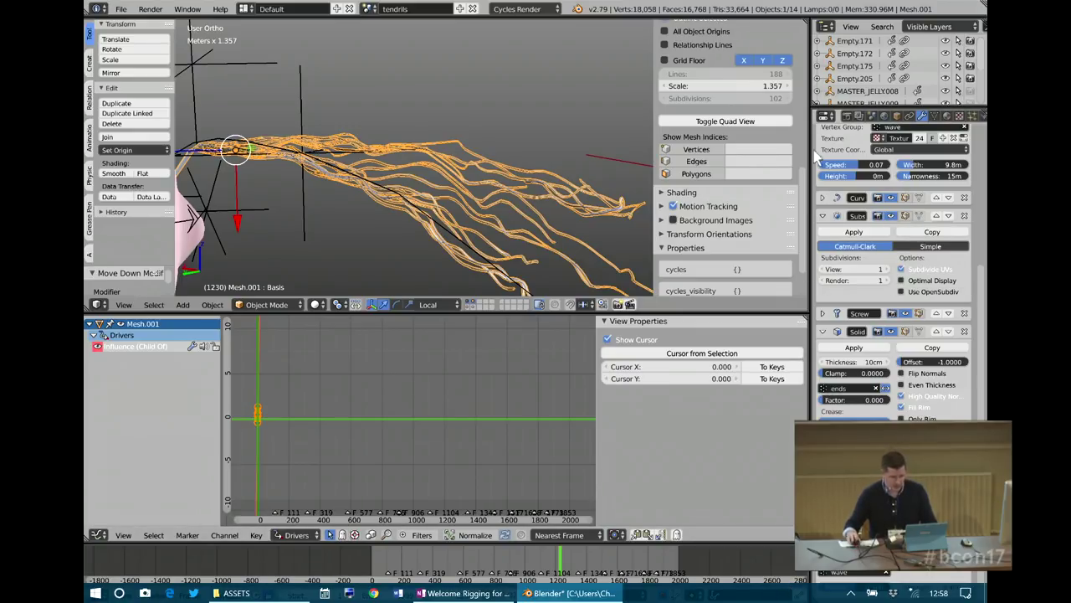
{"action": "left_click", "coordinate": [822, 215]}
{"action": "left_click_drag", "start_coordinate": [932, 492], "coordinate": [956, 492]}
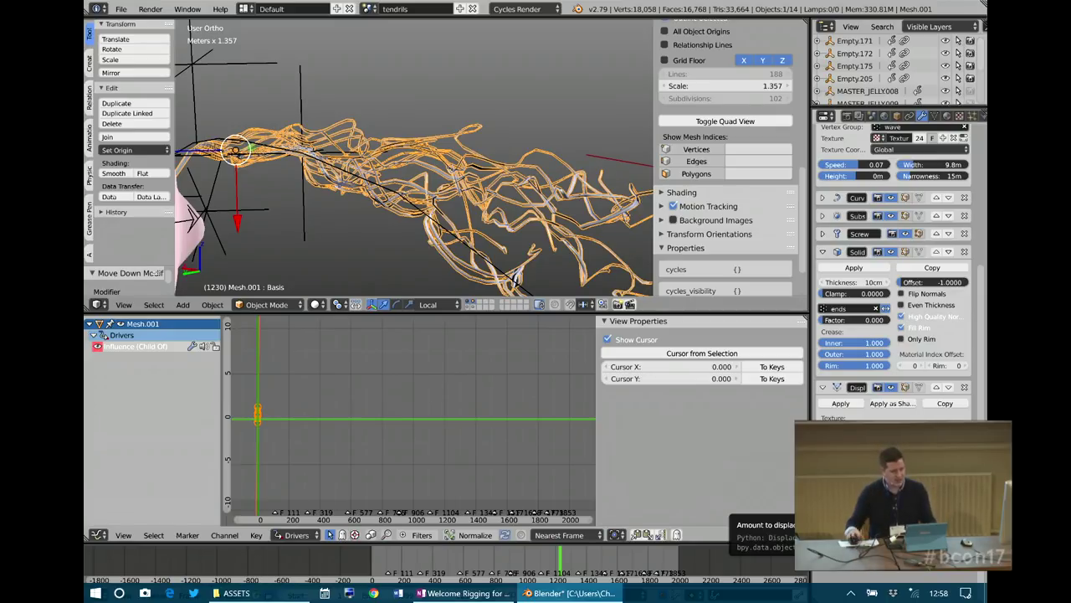
- Move the Displace modifier back up between Subsurf and Screw, collapsing the Solidify and Displace settings
{"action": "scroll", "coordinate": [614, 249], "scroll_direction": "down", "scroll_amount": 1}
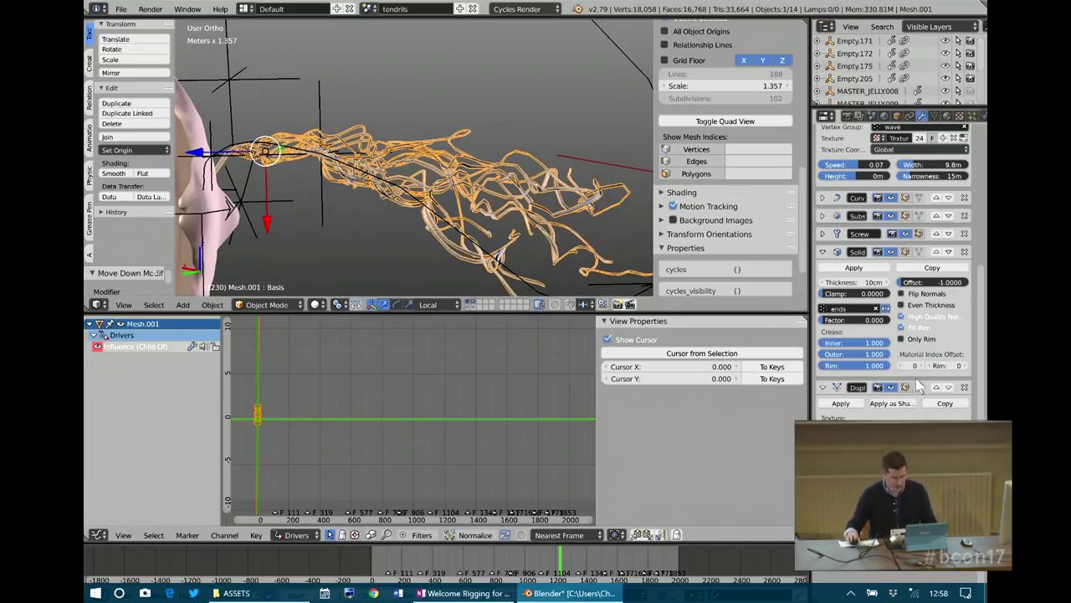
{"action": "scroll", "coordinate": [914, 380], "scroll_direction": "up", "scroll_amount": 1}
{"action": "left_click", "coordinate": [823, 266]}
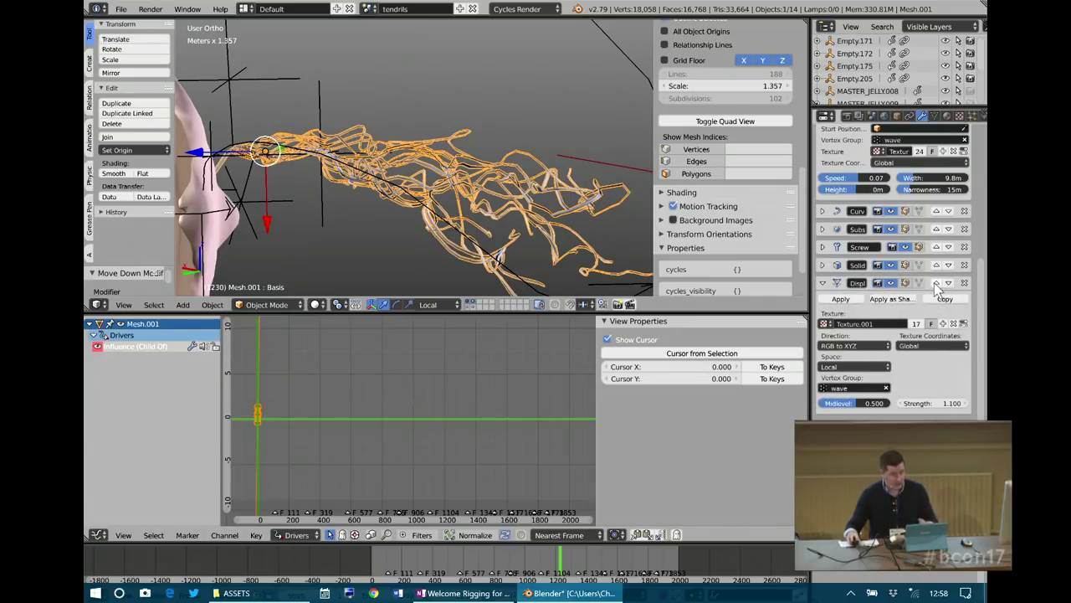
{"action": "left_click", "coordinate": [935, 283]}
{"action": "left_click", "coordinate": [936, 265]}
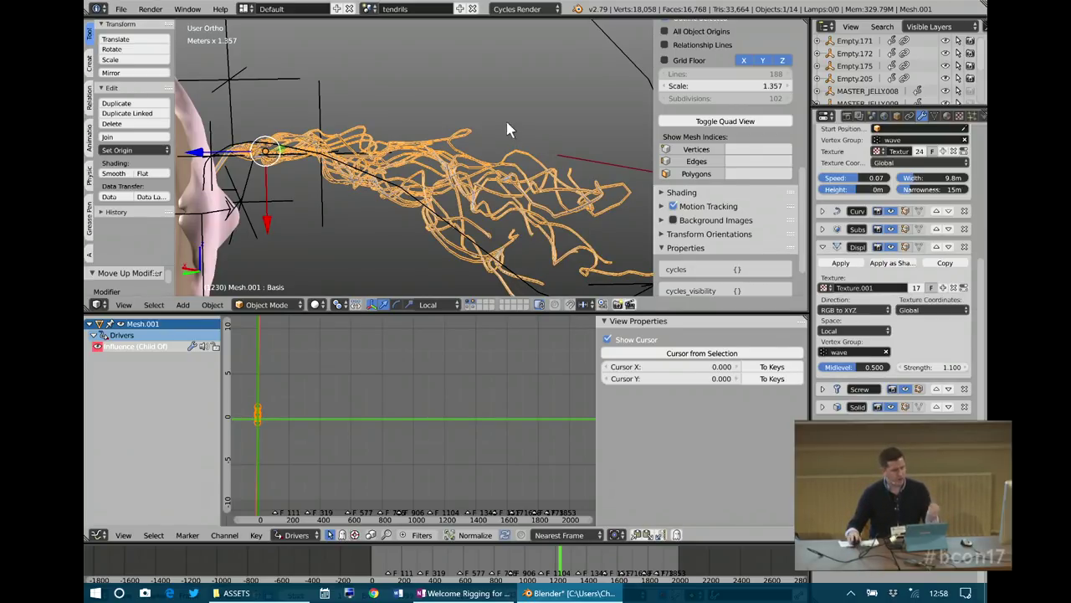
{"action": "middle_click_drag", "start_coordinate": [488, 142], "coordinate": [494, 184]}
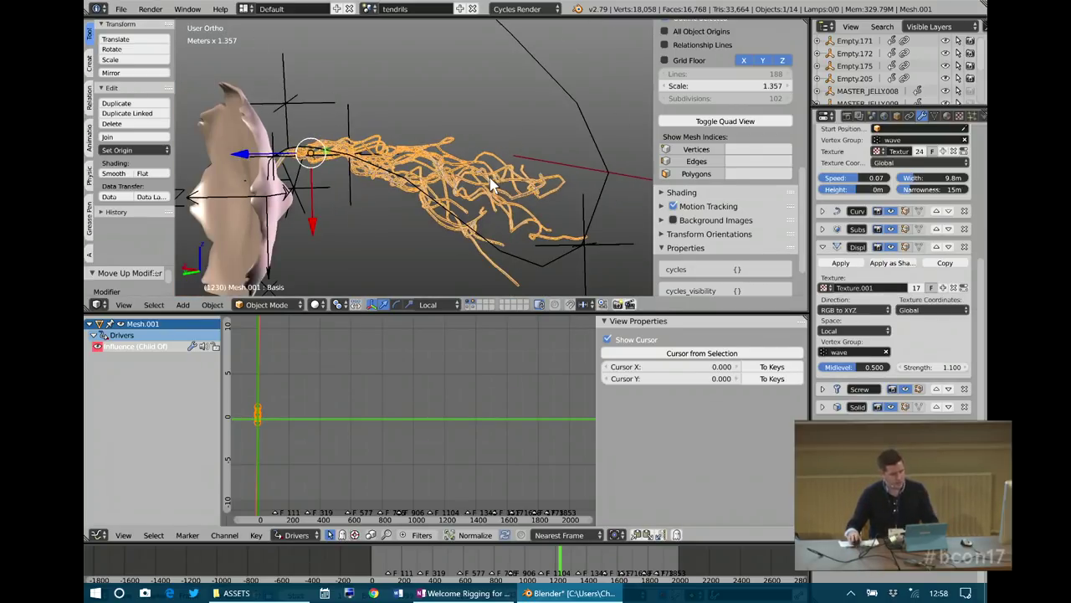
{"action": "left_click", "coordinate": [823, 247]}
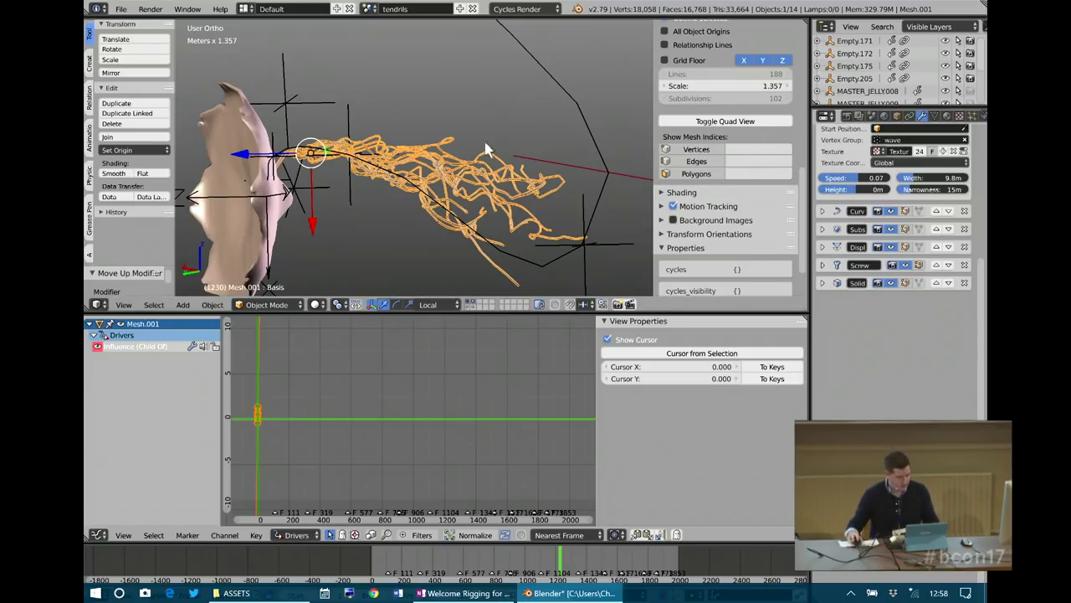
- Play the animation and reposition the hook empty Empty.204 beside the bell during playback
{"action": "middle_click_drag", "start_coordinate": [488, 150], "coordinate": [481, 164]}
{"action": "key", "text": "alt+a"}
{"action": "middle_click_drag", "start_coordinate": [580, 181], "coordinate": [451, 170]}
{"action": "right_click", "coordinate": [337, 112]}
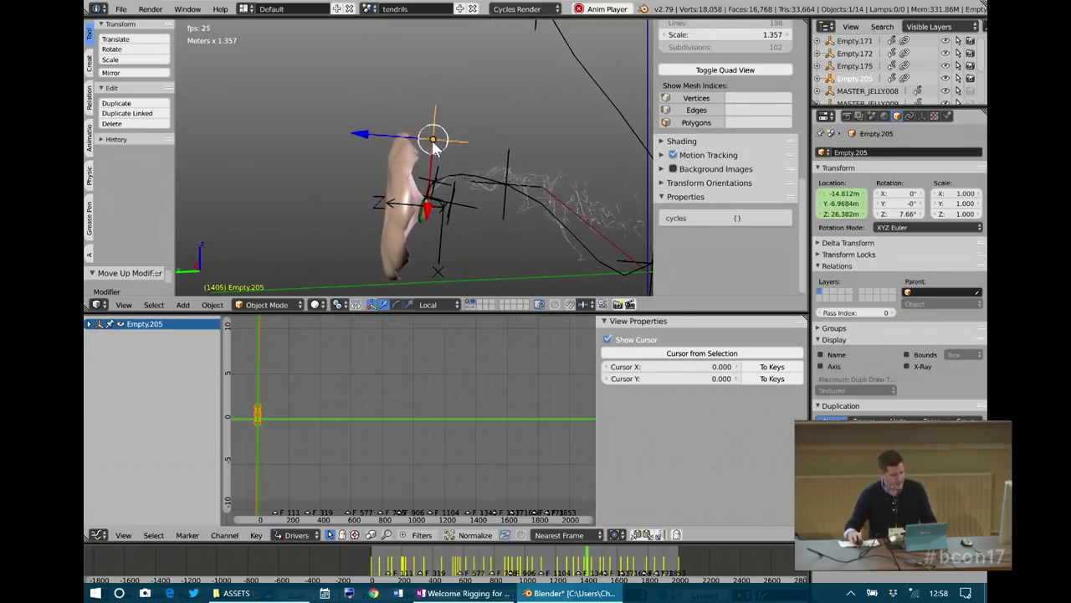
{"action": "right_click", "coordinate": [451, 178]}
{"action": "key", "text": "g"}
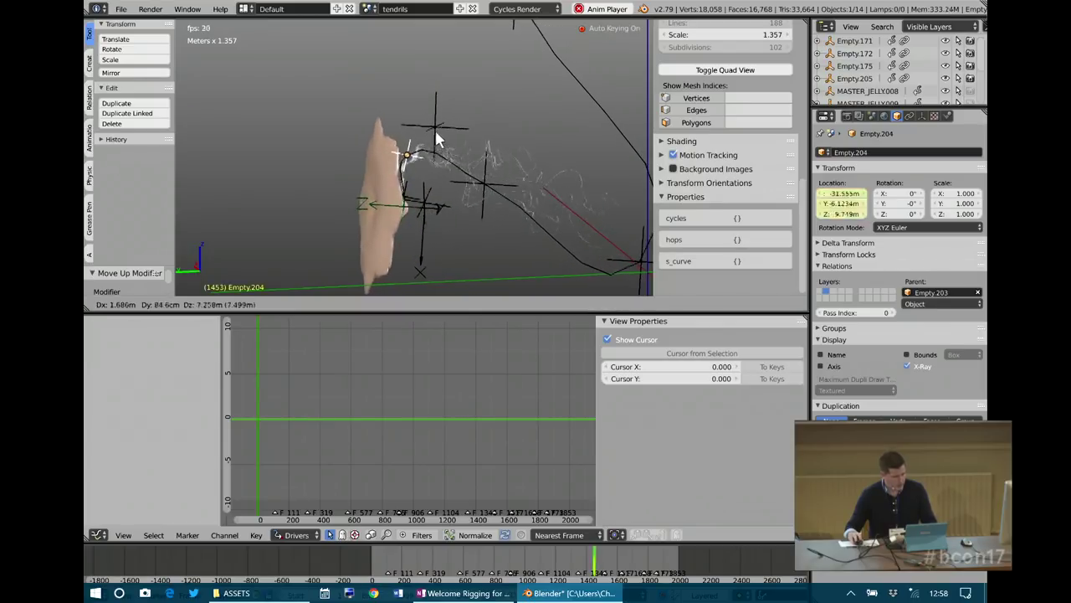
{"action": "left_click", "coordinate": [449, 141]}
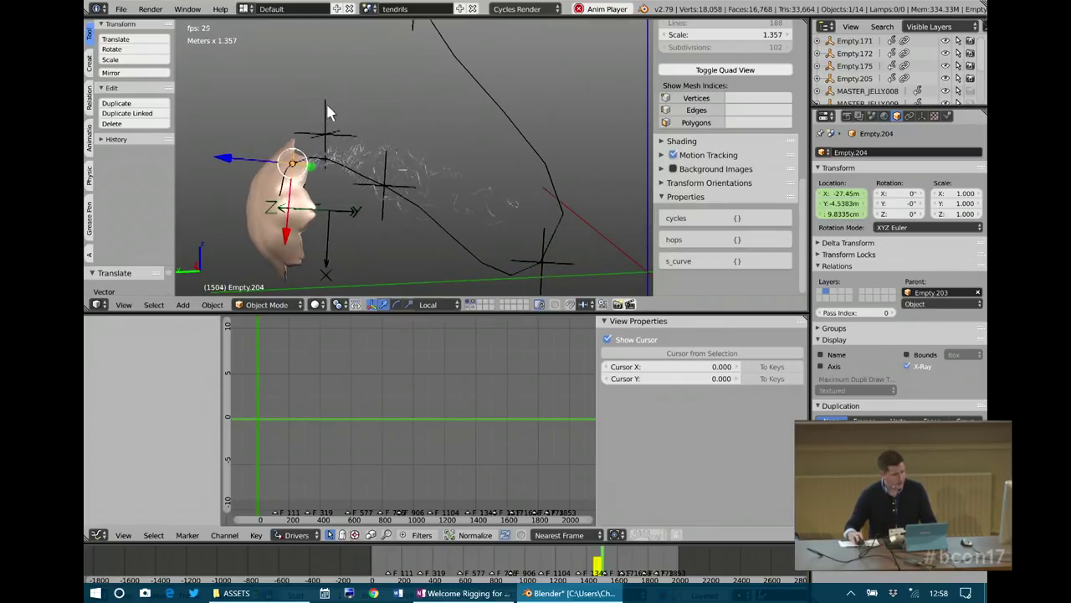
- Move Empty.205 above the tentacles during playback, and stop the animation with everything deselected
{"action": "right_click", "coordinate": [294, 130]}
{"action": "key", "text": "g"}
{"action": "left_click", "coordinate": [334, 126]}
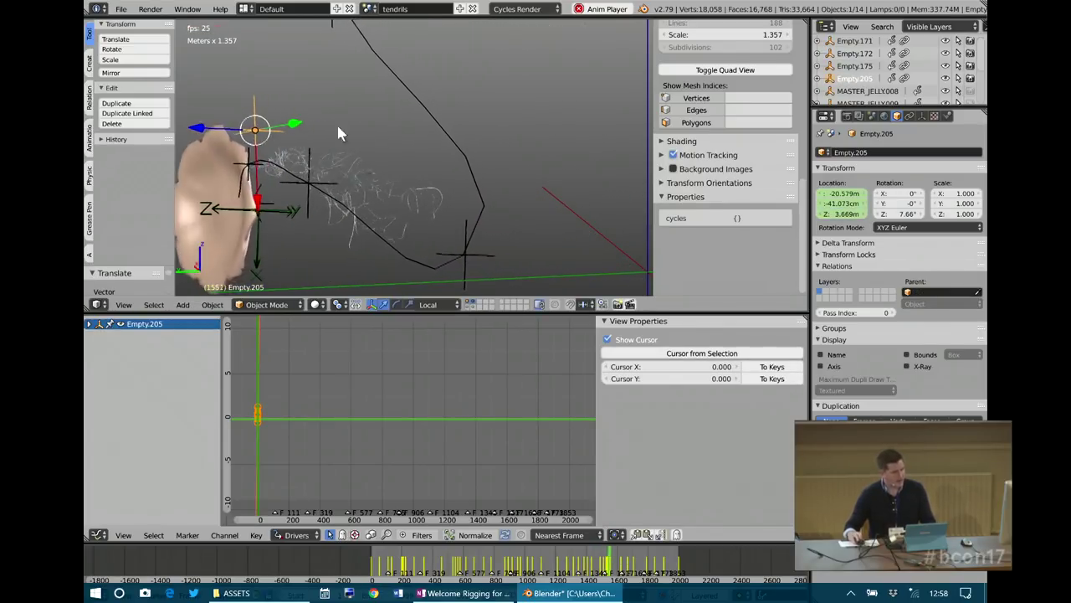
{"action": "middle_click_drag", "start_coordinate": [369, 145], "coordinate": [497, 151]}
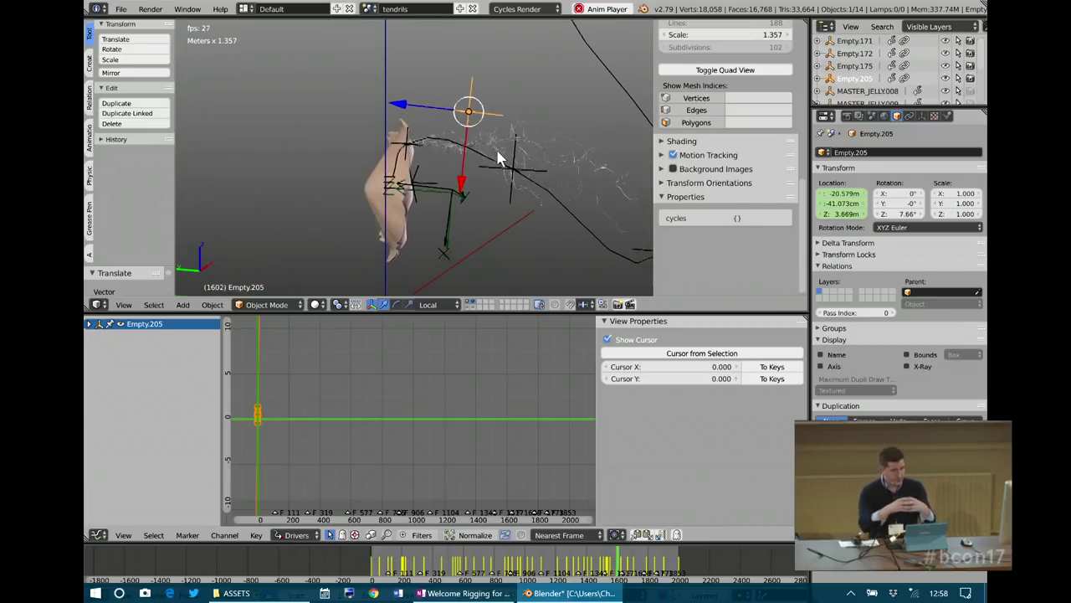
{"action": "key", "text": "a"}
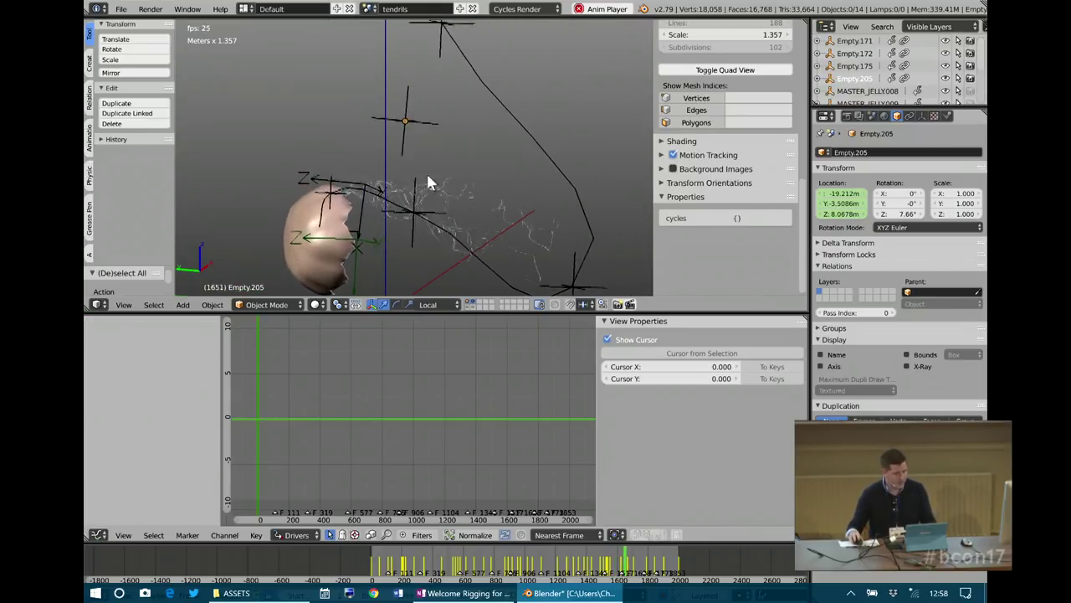
{"action": "key", "text": "alt+a"}
{"action": "scroll", "coordinate": [396, 216], "scroll_direction": "down", "scroll_amount": 1}
{"action": "mouse_move", "coordinate": [442, 213]}
{"action": "middle_mouse_down"}
{"action": "mouse_move", "coordinate": [399, 207]}
{"action": "mouse_move", "coordinate": [444, 209]}
{"action": "middle_mouse_up"}
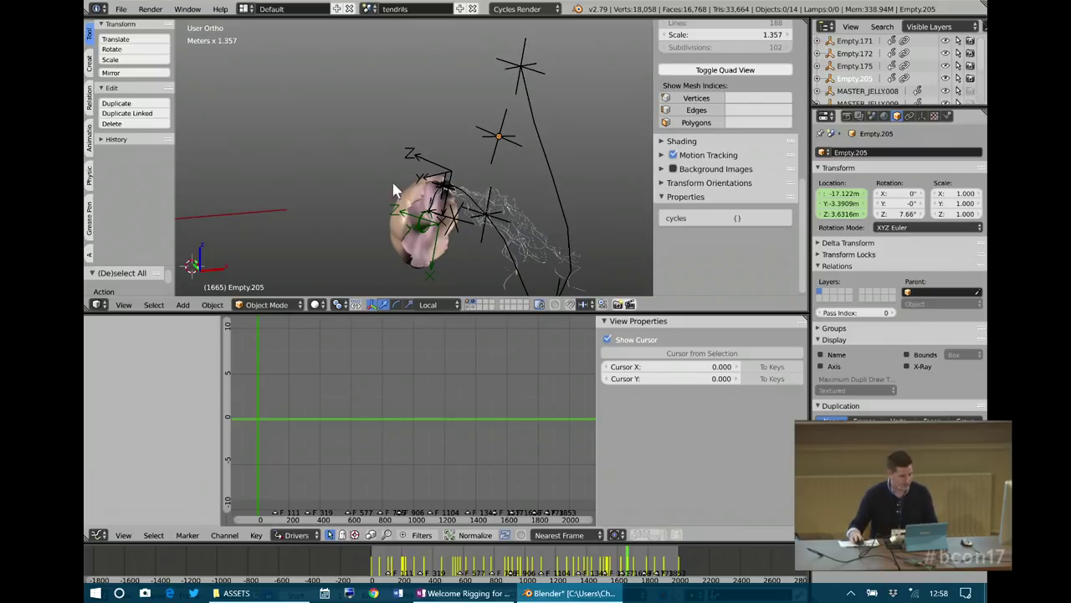
- Show all layers of the tendrils scene and select the bell armature BELLArmature.004
{"action": "scroll", "coordinate": [394, 185], "scroll_direction": "down", "scroll_amount": 2}
{"action": "left_click", "coordinate": [475, 301]}
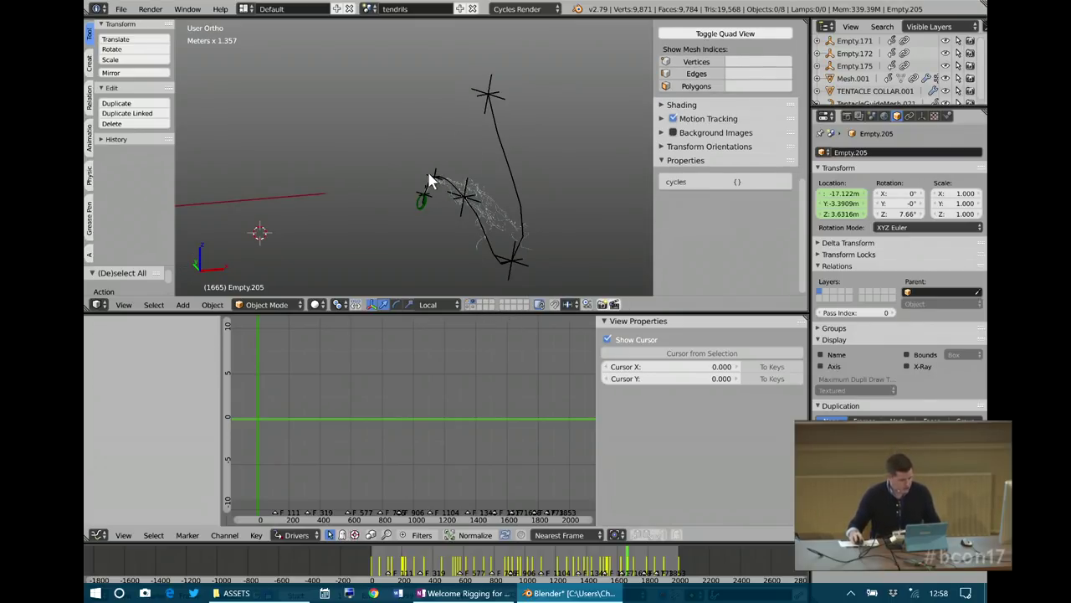
{"action": "key", "text": "grave"}
{"action": "middle_click_drag", "start_coordinate": [413, 177], "coordinate": [442, 206]}
{"action": "left_click", "coordinate": [443, 136]}
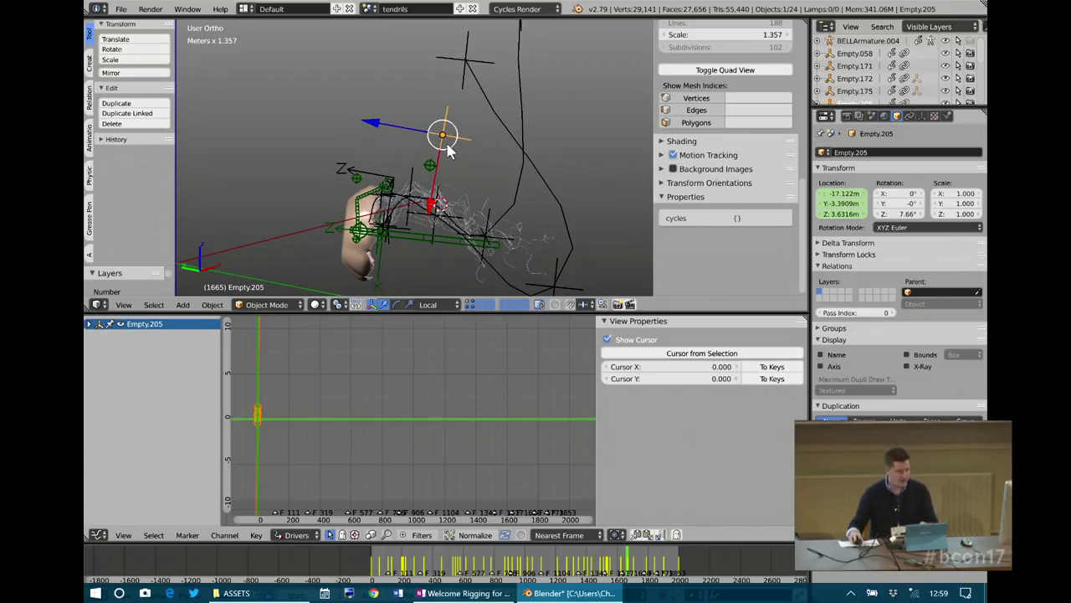
{"action": "right_click", "coordinate": [418, 239]}
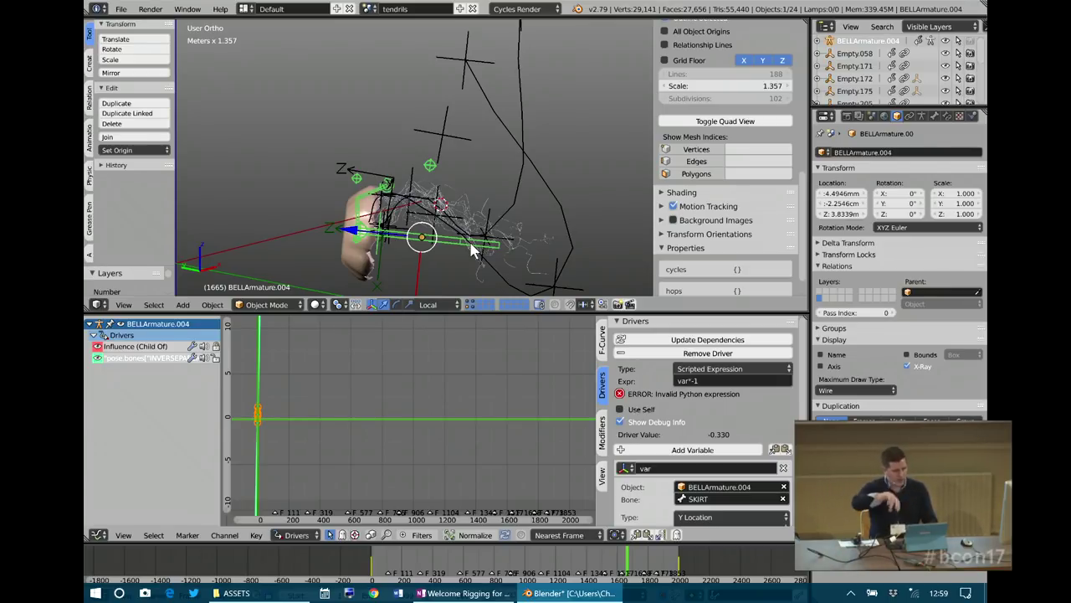
- Switch to the Clothsims scene
{"action": "left_click", "coordinate": [370, 9]}
{"action": "left_click", "coordinate": [391, 74]}
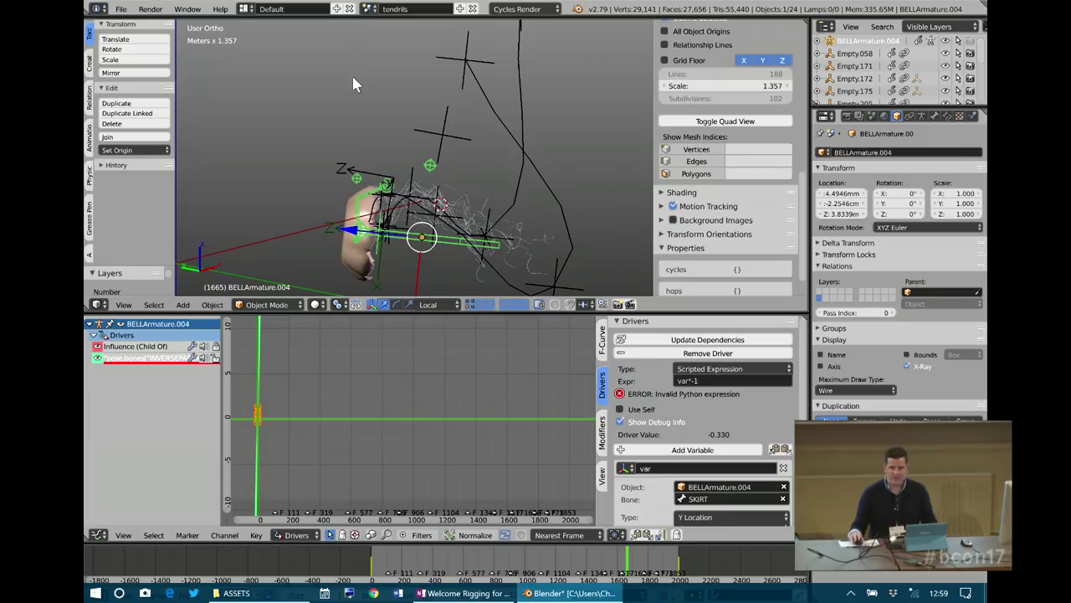
{"action": "left_click", "coordinate": [368, 10]}
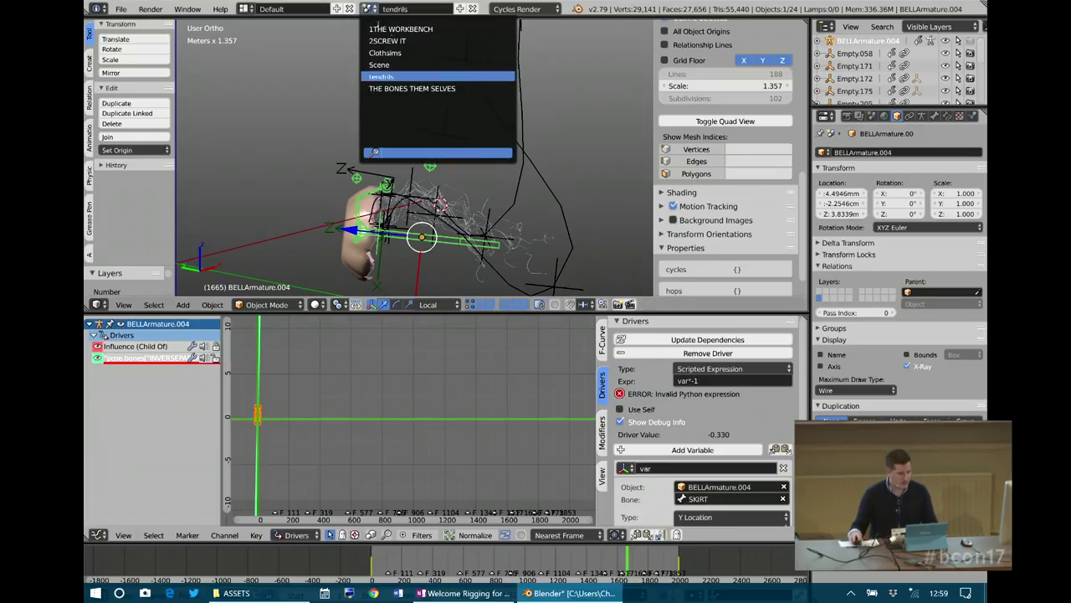
{"action": "left_click", "coordinate": [385, 53]}
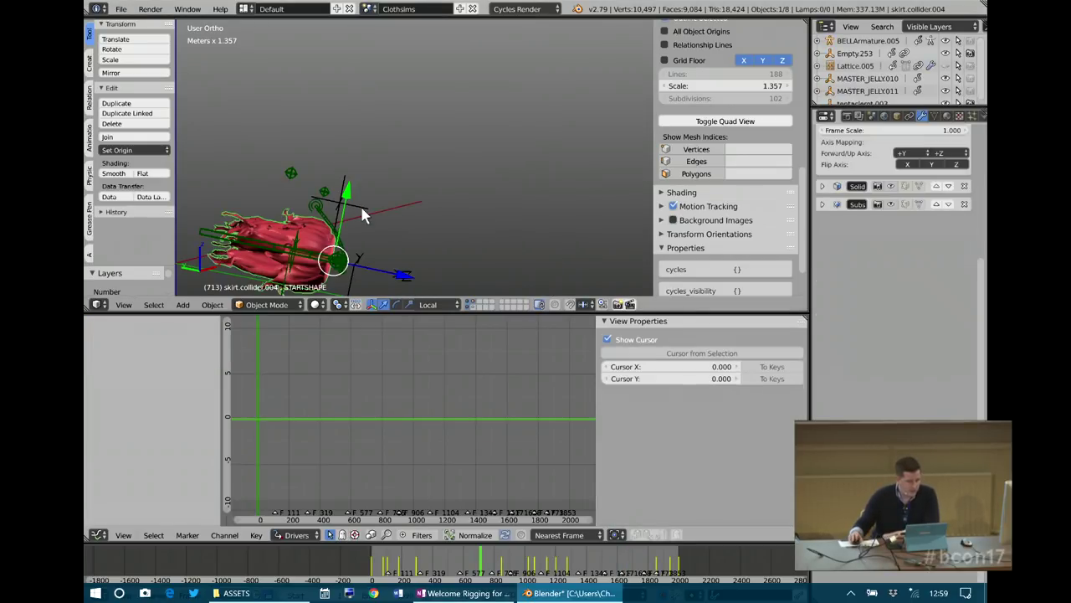
- Play the cloth animation of skirt.collider.004, examine its motion from several angles, and stop the playback
{"action": "middle_click_drag", "start_coordinate": [318, 224], "coordinate": [552, 167], "text": "shift"}
{"action": "middle_click_drag", "start_coordinate": [419, 202], "coordinate": [511, 195], "text": "shift"}
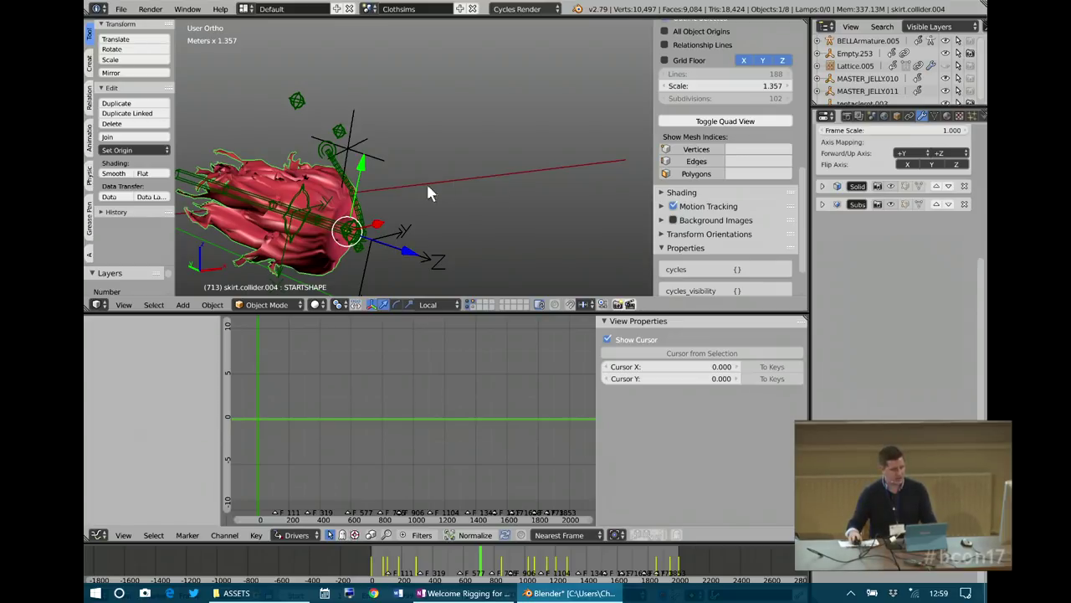
{"action": "key", "text": "alt+a"}
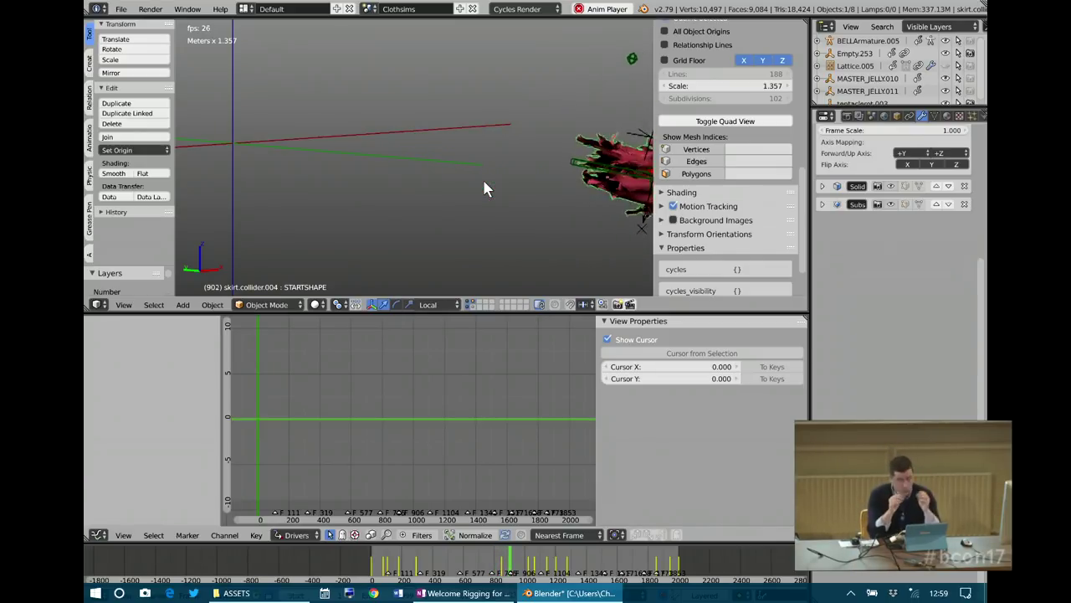
{"action": "middle_click_drag", "start_coordinate": [489, 184], "coordinate": [459, 188]}
{"action": "mouse_move", "coordinate": [529, 195]}
{"action": "middle_mouse_down"}
{"action": "mouse_move", "coordinate": [484, 201]}
{"action": "mouse_move", "coordinate": [525, 176]}
{"action": "middle_mouse_up"}
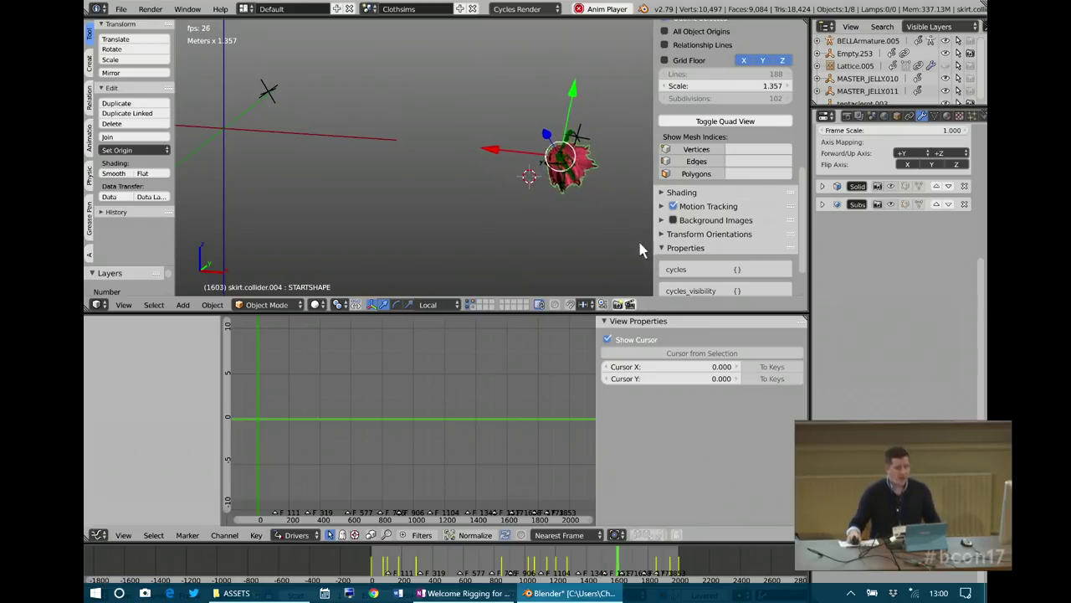
{"action": "key", "text": "alt+a"}
{"action": "scroll", "coordinate": [538, 178], "scroll_direction": "down", "scroll_amount": 2}
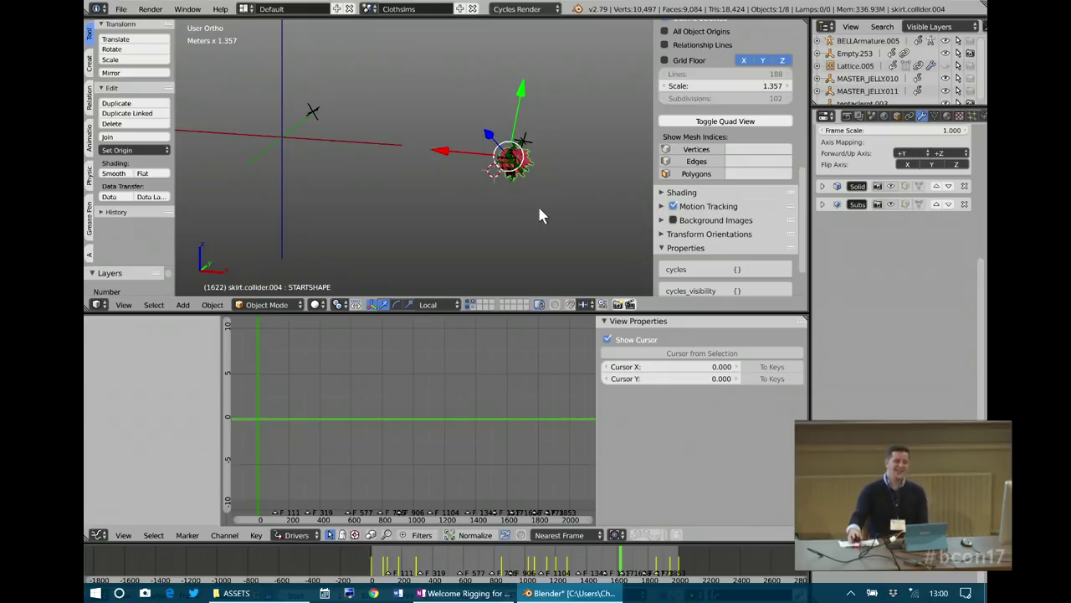
{"action": "left_click", "coordinate": [369, 8]}
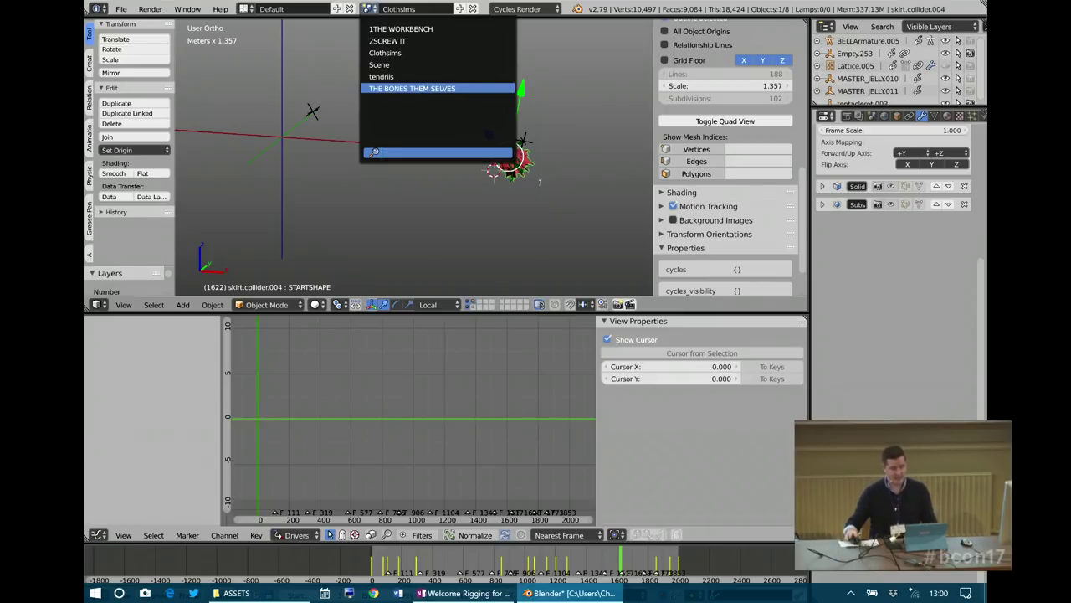
{"action": "left_click", "coordinate": [584, 102]}
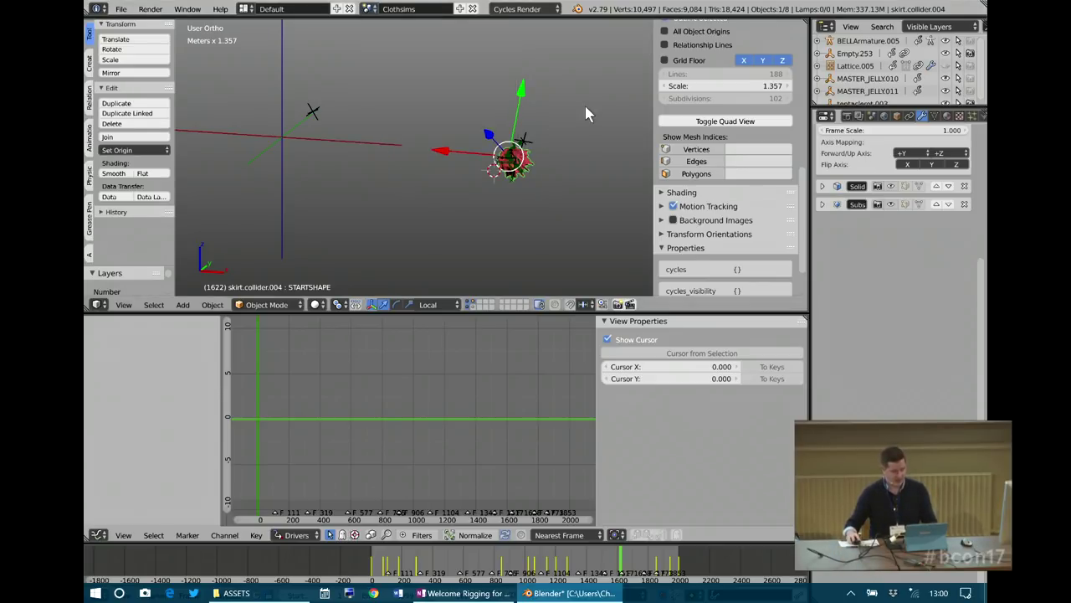
- Open the ASSETS folder and play the video jellycomped.mp4
{"action": "left_click", "coordinate": [298, 594]}
{"action": "left_click", "coordinate": [883, 260]}
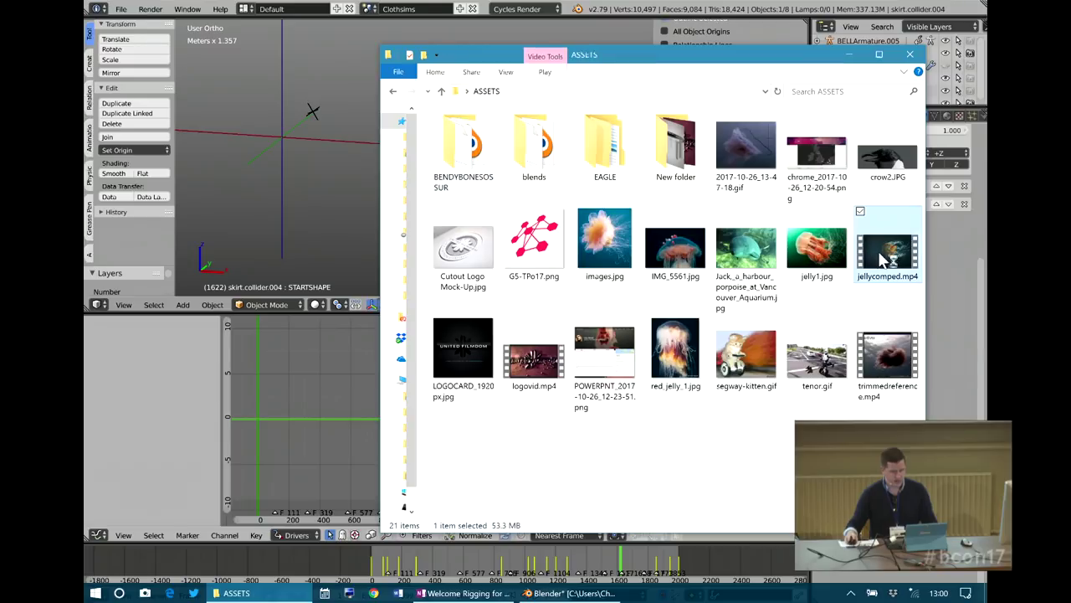
{"action": "double_click", "coordinate": [883, 259]}
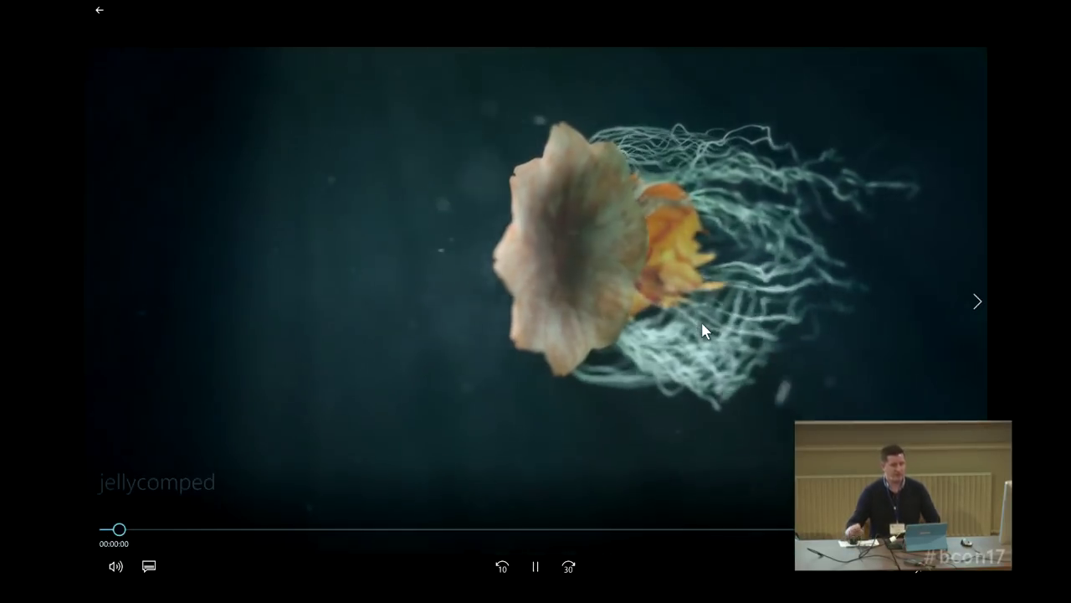